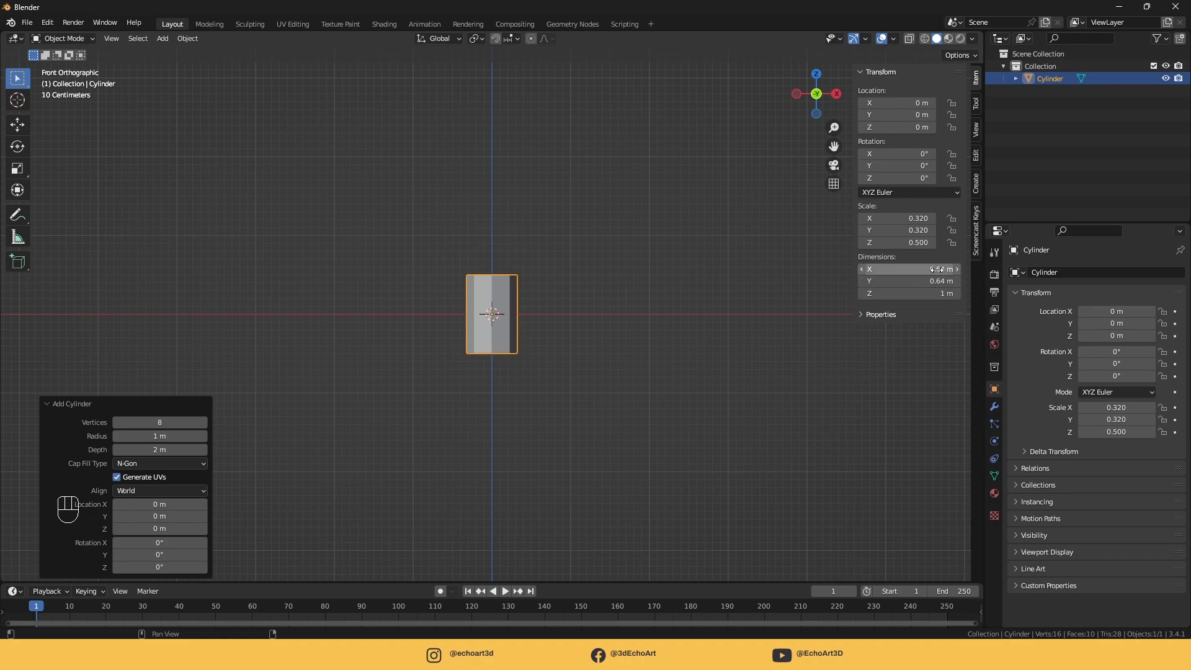
Delete the top and bottom cap faces of the cylinder, leaving an open tube
{"action": "middle_click_drag", "start_coordinate": [460, 235], "coordinate": [499, 303]}
{"action": "key", "text": "Tab"}
{"action": "key", "text": "3"}
{"action": "left_click", "coordinate": [489, 224]}
{"action": "middle_click_drag", "start_coordinate": [489, 231], "coordinate": [481, 115]}
{"action": "left_click", "coordinate": [519, 382], "text": "shift"}
{"action": "key", "text": "x"}
{"action": "left_click", "coordinate": [497, 393]}
{"action": "middle_click_drag", "start_coordinate": [484, 264], "coordinate": [517, 366]}
Shade the tube smooth and add a Subdivision Surface modifier with viewport level 3
{"action": "key", "text": "Tab"}
{"action": "right_click", "coordinate": [509, 295]}
{"action": "left_click", "coordinate": [508, 296]}
{"action": "left_click", "coordinate": [994, 406]}
{"action": "left_click", "coordinate": [1050, 272]}
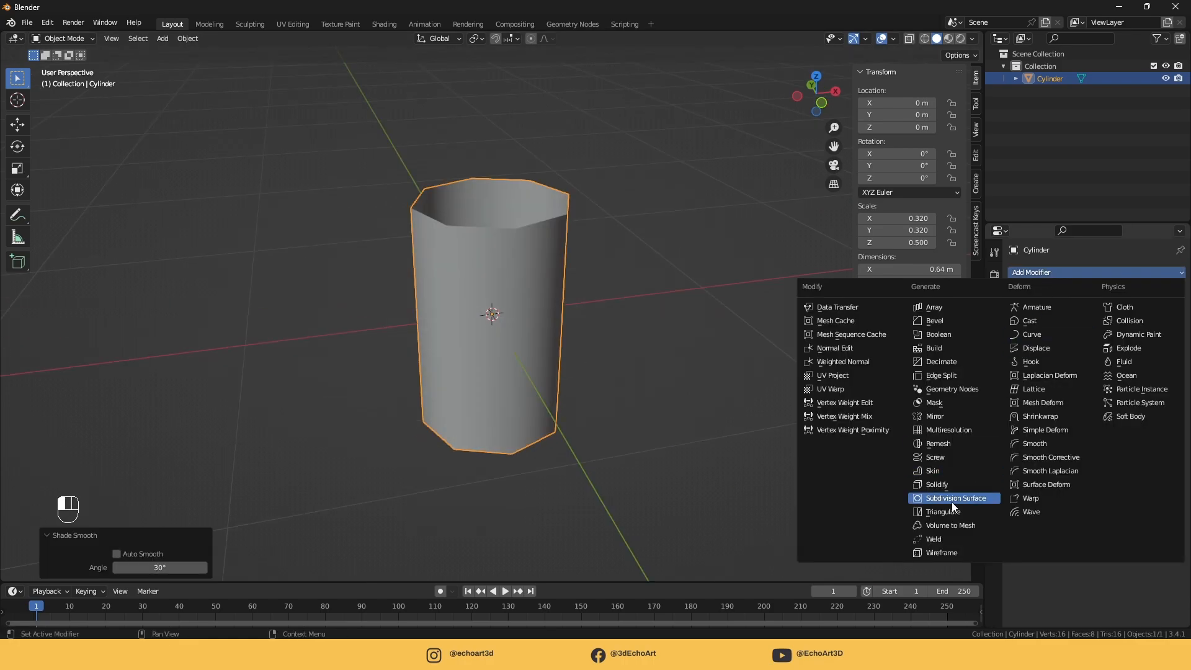
{"action": "left_click", "coordinate": [952, 500]}
Add one horizontal loop cut centred at the tube's mid-height, replacing a misplaced first attempt
{"action": "key", "text": "KP_1"}
{"action": "key", "text": "Tab"}
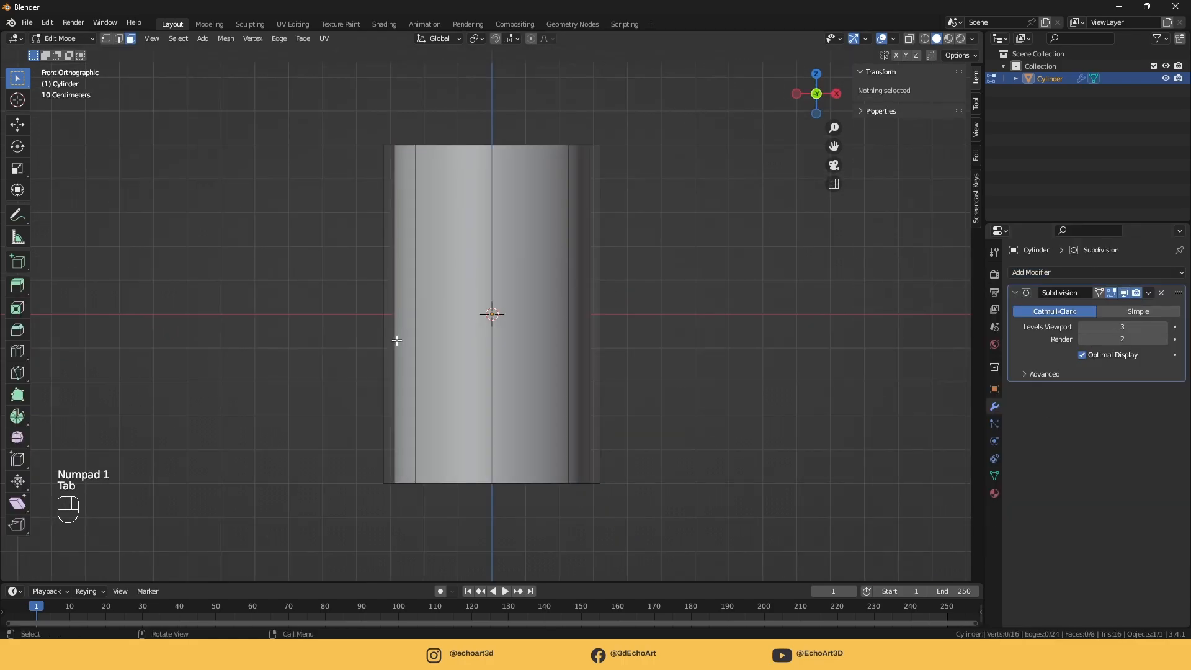
{"action": "key", "text": "ctrl+r"}
{"action": "left_click", "coordinate": [386, 314]}
{"action": "left_click", "coordinate": [673, 303]}
{"action": "key", "text": "ctrl+z"}
{"action": "left_click", "coordinate": [381, 311]}
{"action": "right_click", "coordinate": [381, 311]}
Delete the face loop forming the lower half of the tube
{"action": "key", "text": "3"}
{"action": "left_click", "coordinate": [549, 380]}
{"action": "left_click", "coordinate": [568, 376], "text": "alt"}
{"action": "key", "text": "x"}
{"action": "left_click", "coordinate": [608, 373]}
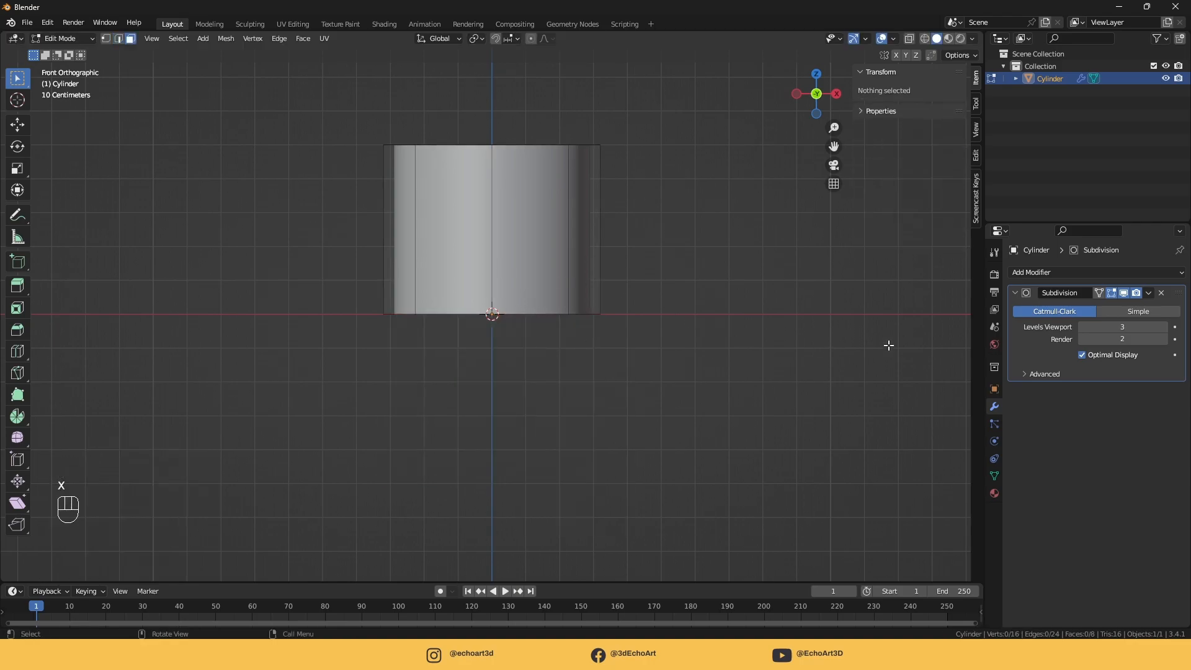
Add a Mirror modifier above the subdivision, with clipping enabled and mirroring only across Z
{"action": "left_click", "coordinate": [1067, 273]}
{"action": "left_click", "coordinate": [952, 422]}
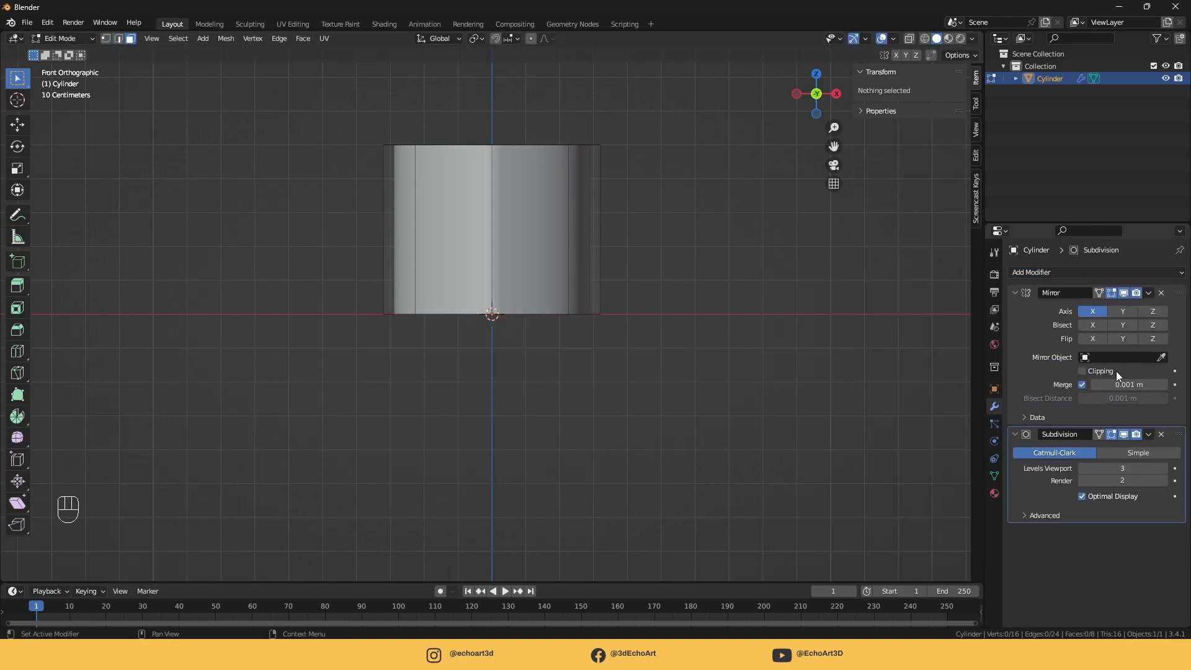
{"action": "left_click", "coordinate": [1153, 311]}
{"action": "left_click", "coordinate": [1097, 313]}
Add a centred loop cut to the upper half and bevel it 0.1 m wide with 2 segments
{"action": "scroll", "coordinate": [553, 293], "scroll_direction": "up", "scroll_amount": 2}
{"action": "middle_click_drag", "start_coordinate": [553, 293], "coordinate": [573, 394], "text": "shift"}
{"action": "key", "text": "ctrl+r"}
{"action": "left_click", "coordinate": [356, 278]}
{"action": "right_click", "coordinate": [763, 319]}
{"action": "key", "text": "ctrl+b"}
{"action": "left_click", "coordinate": [774, 333]}
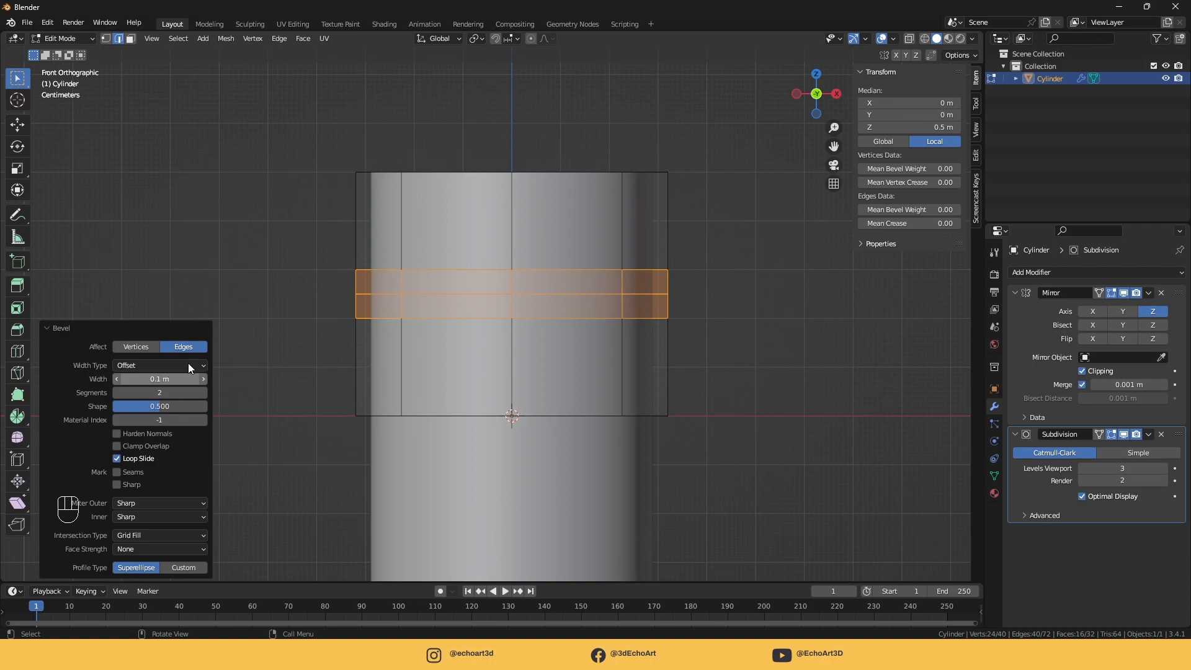
Add another loop below the bevelled band, move it to 0.3 m in Z and bevel it 0.025 m wide with 1 segment
{"action": "key", "text": "ctrl+r"}
{"action": "left_click", "coordinate": [353, 353]}
{"action": "key", "text": "g"}
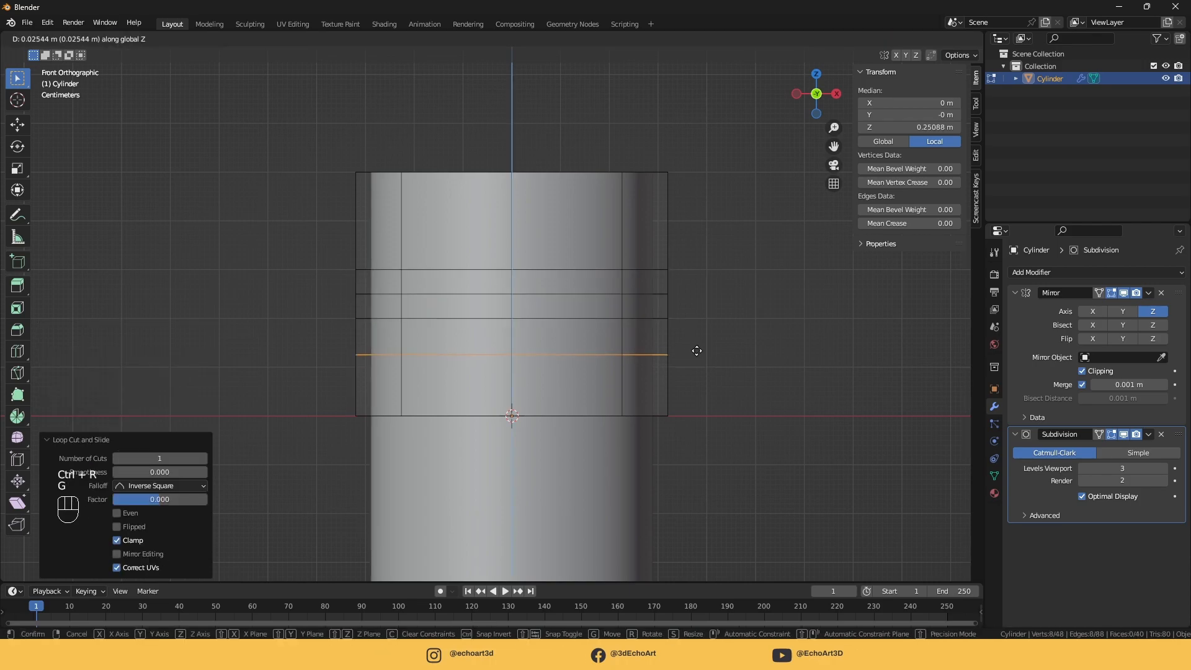
{"action": "left_click", "coordinate": [686, 349]}
{"action": "scroll", "coordinate": [801, 391], "scroll_direction": "up", "scroll_amount": 3}
{"action": "key", "text": "ctrl+b"}
{"action": "left_click", "coordinate": [704, 412]}
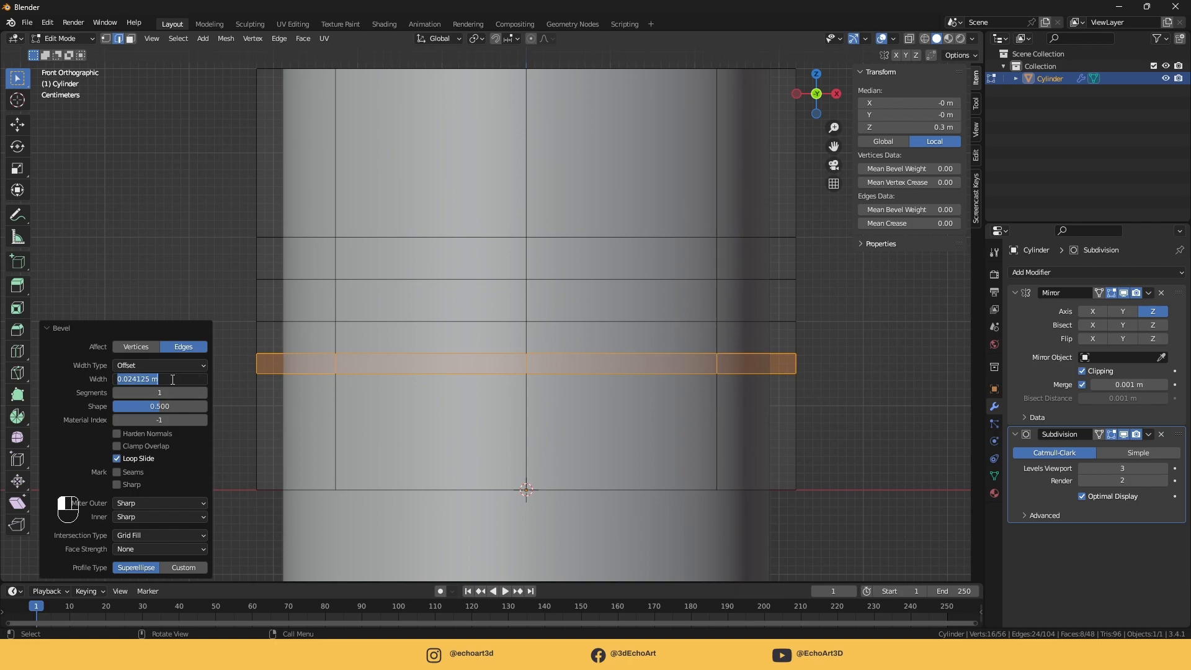
Extrude the lower narrow face band outward along its normals with a 0.035 m offset
{"action": "middle_click_drag", "start_coordinate": [603, 263], "coordinate": [587, 333]}
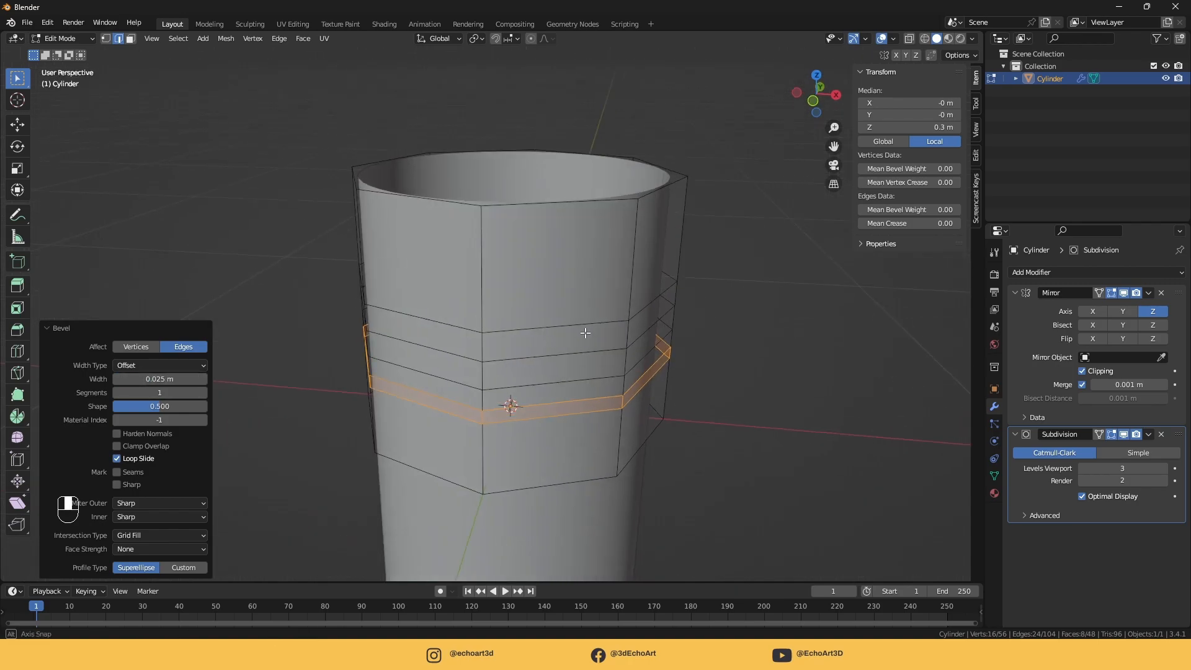
{"action": "scroll", "coordinate": [578, 315], "scroll_direction": "up", "scroll_amount": 2}
{"action": "key", "text": "3"}
{"action": "key", "text": "alt+e"}
{"action": "left_click", "coordinate": [747, 410]}
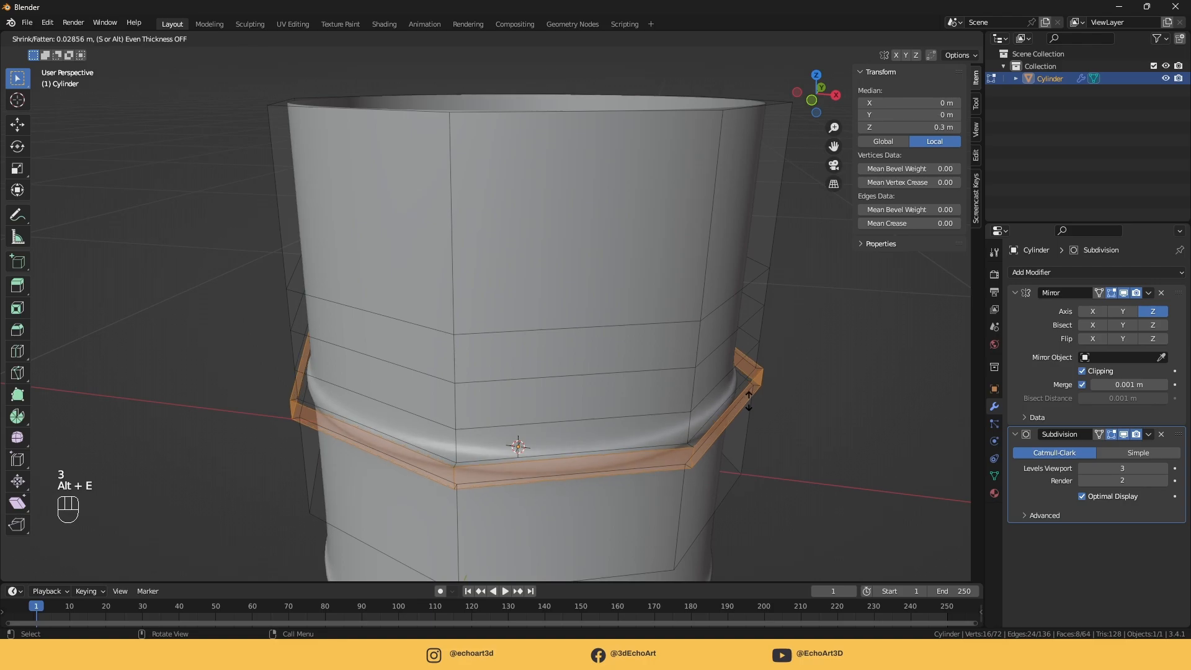
{"action": "left_click", "coordinate": [751, 397]}
{"action": "type", "text": "0.03"}
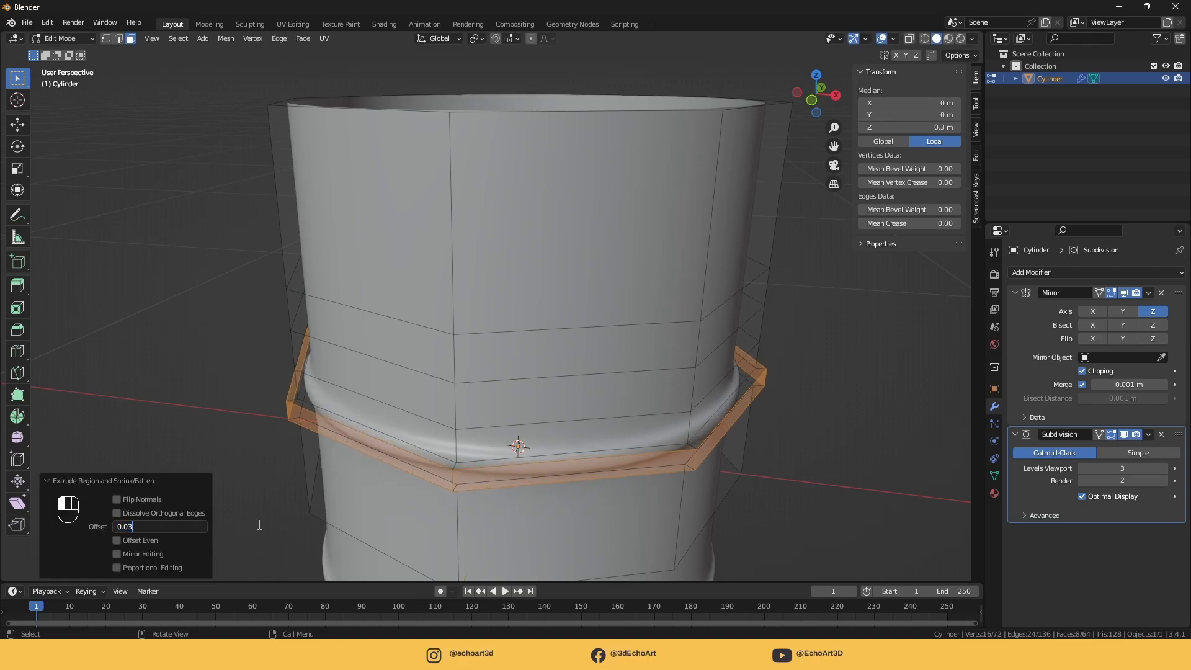
{"action": "type", "text": "5"}
{"action": "key", "text": "Return"}
Scale the extruded ring's outer face band along Z
{"action": "middle_click_drag", "start_coordinate": [260, 525], "coordinate": [322, 395]}
{"action": "key", "text": "s"}
{"action": "key", "text": "z"}
{"action": "left_click", "coordinate": [468, 416]}
Bevel the three horizontal edge loops above the ring to a width of 0.015 m with 1 segment
{"action": "middle_click_drag", "start_coordinate": [468, 416], "coordinate": [452, 443]}
{"action": "key", "text": "2"}
{"action": "left_click", "coordinate": [393, 366]}
{"action": "left_click", "coordinate": [393, 365], "text": "alt"}
{"action": "key", "text": "ctrl+b"}
{"action": "left_click", "coordinate": [497, 292]}
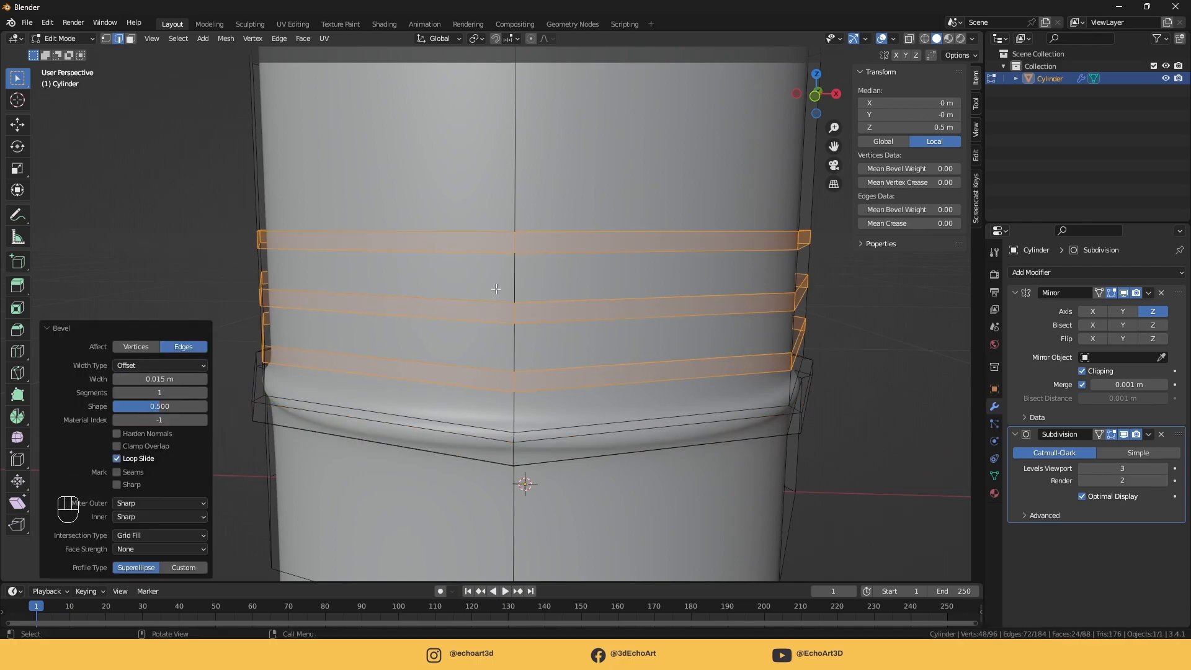
Extrude the three narrow face bands outward along their normals with a 0.03 m offset
{"action": "middle_click_drag", "start_coordinate": [480, 294], "coordinate": [523, 349]}
{"action": "key", "text": "alt+e"}
{"action": "left_click", "coordinate": [523, 348]}
{"action": "left_click", "coordinate": [521, 335]}
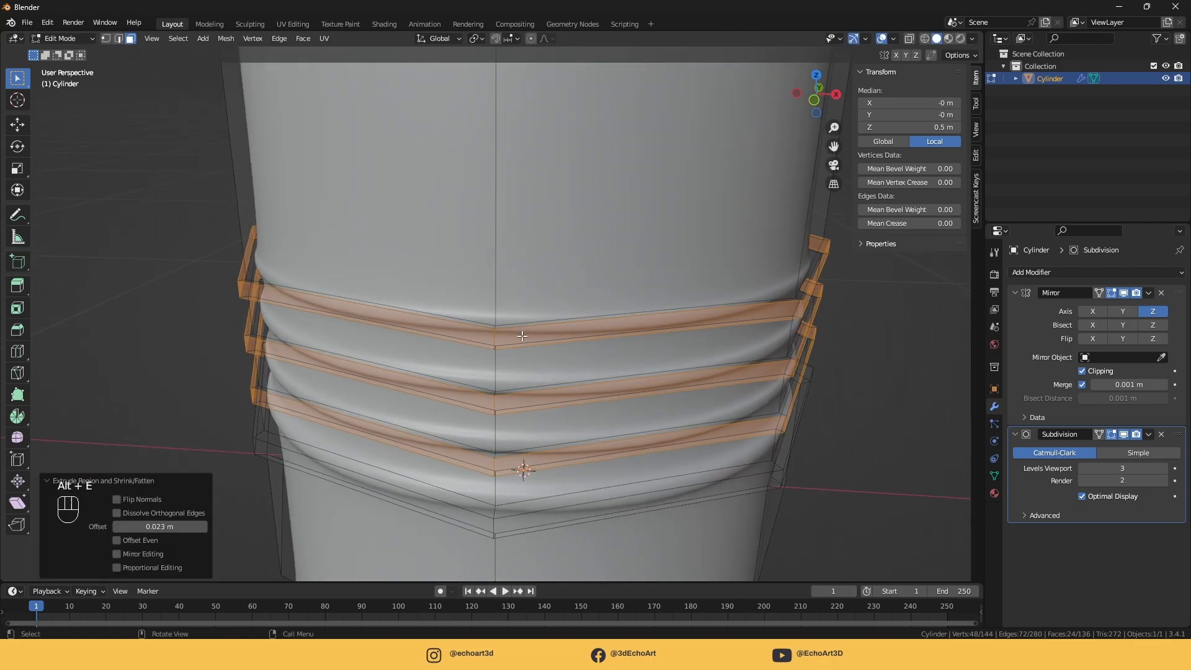
{"action": "left_click", "coordinate": [156, 529]}
{"action": "type", "text": "0.03"}
{"action": "key", "text": "Return"}
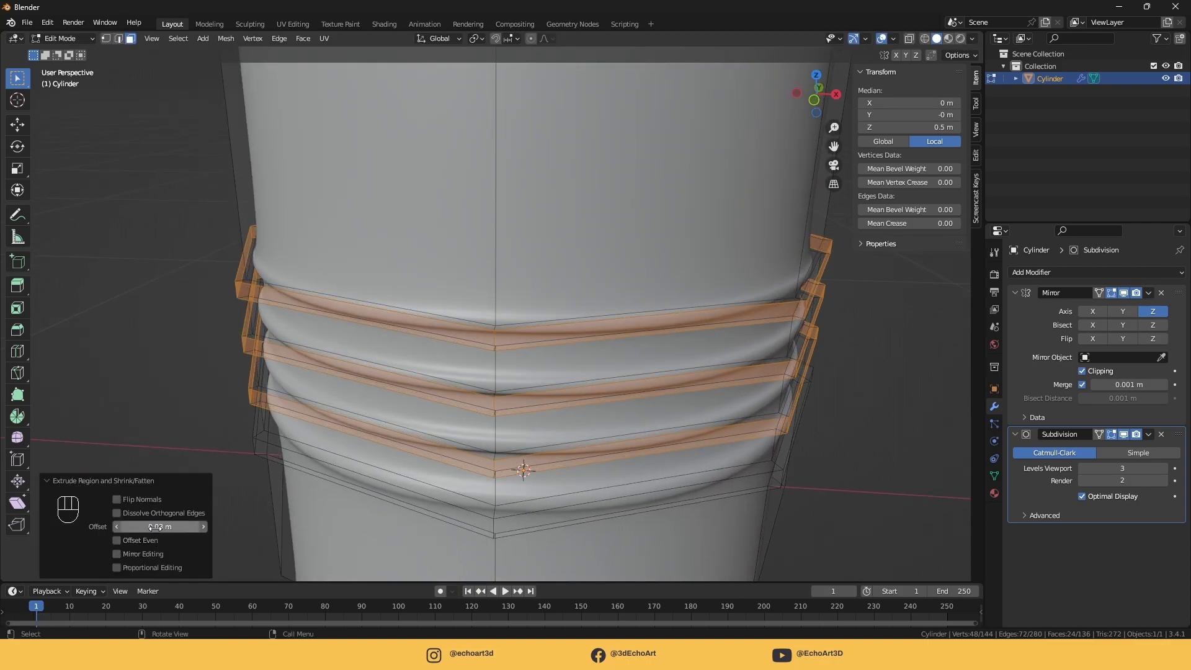
Add a loop cut just below the tube's top edge with a slide factor of about -0.897
{"action": "middle_click_drag", "start_coordinate": [355, 378], "coordinate": [398, 351]}
{"action": "key", "text": "KP_1"}
{"action": "scroll", "coordinate": [444, 244], "scroll_direction": "up", "scroll_amount": 4}
{"action": "middle_click_drag", "start_coordinate": [443, 244], "coordinate": [429, 358], "text": "shift"}
{"action": "scroll", "coordinate": [429, 358], "scroll_direction": "up", "scroll_amount": 2}
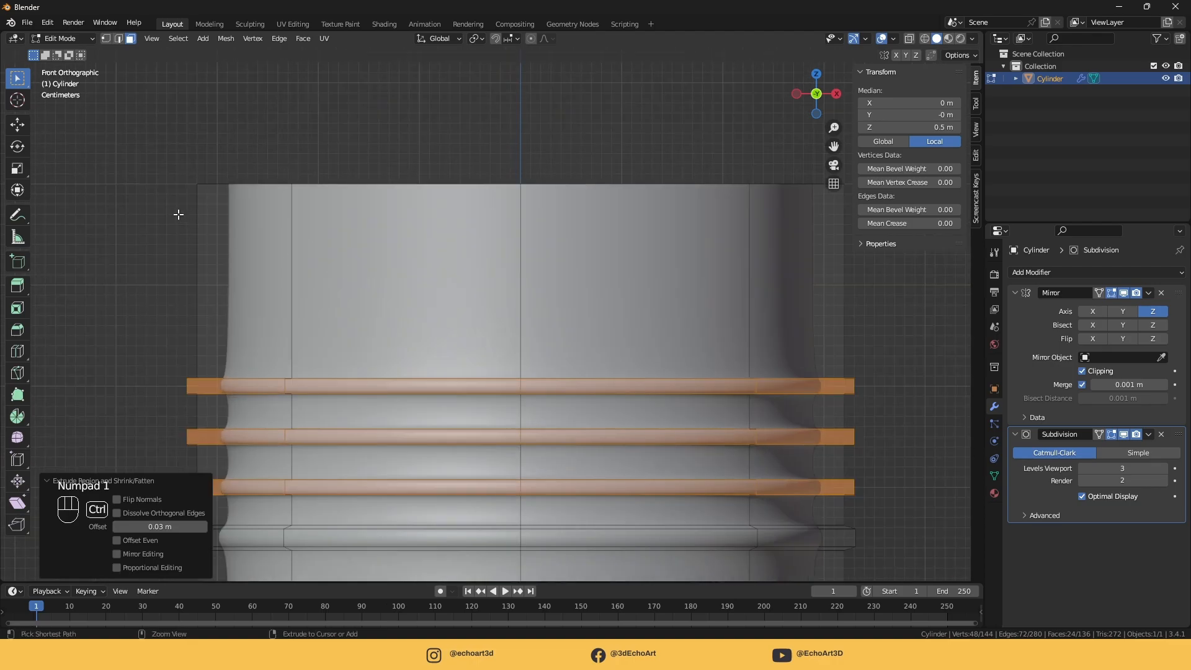
{"action": "key", "text": "ctrl+r"}
{"action": "left_click", "coordinate": [214, 211]}
{"action": "left_click", "coordinate": [284, 122]}
{"action": "scroll", "coordinate": [284, 122], "scroll_direction": "up", "scroll_amount": 1}
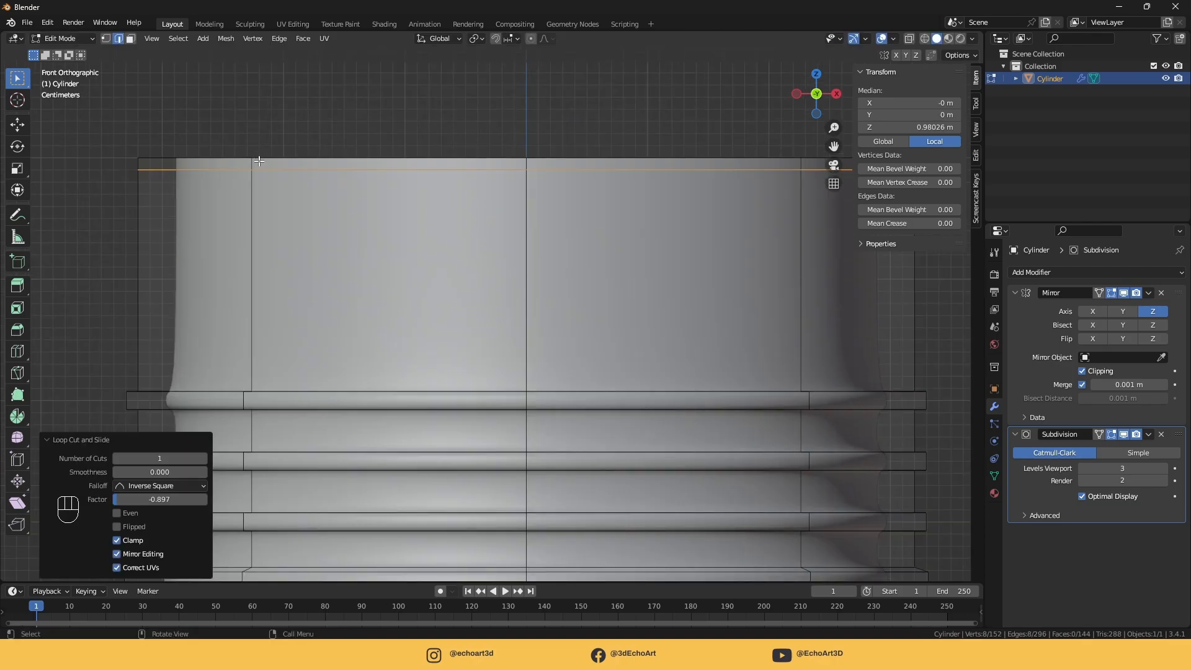
Extrude the thin face band at the top edge outward along its normals by 0.03 m to form a rim
{"action": "key", "text": "3"}
{"action": "left_click", "coordinate": [254, 166], "text": "alt"}
{"action": "scroll", "coordinate": [273, 204], "scroll_direction": "down", "scroll_amount": 3}
{"action": "middle_click_drag", "start_coordinate": [274, 205], "coordinate": [355, 322]}
{"action": "scroll", "coordinate": [355, 321], "scroll_direction": "up", "scroll_amount": 3}
{"action": "key", "text": "alt+e"}
{"action": "left_click", "coordinate": [364, 311]}
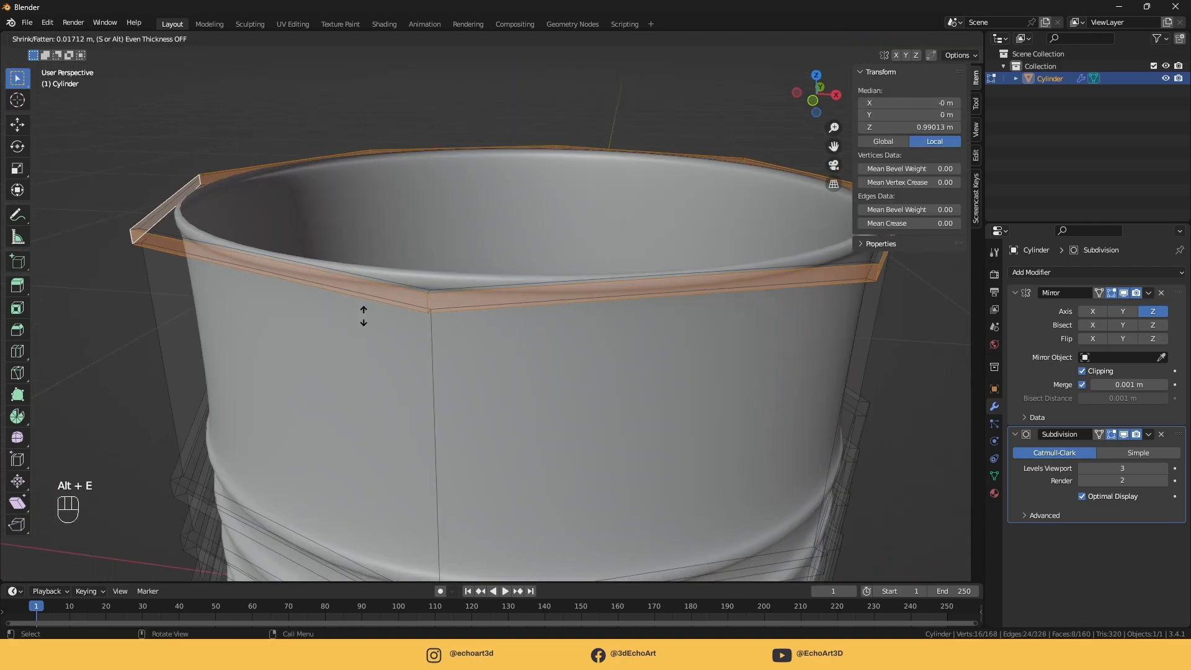
{"action": "left_click", "coordinate": [365, 306]}
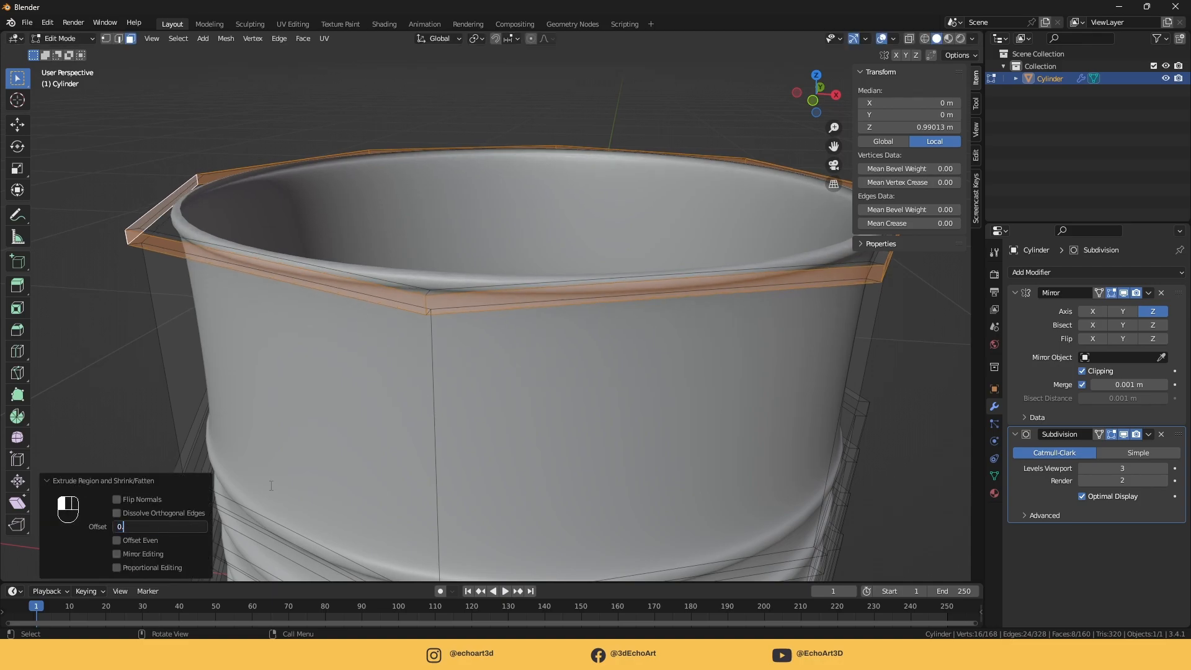
Add a supporting loop cut directly beneath the top rim with a slide factor of about -0.946
{"action": "key", "text": "KP_1"}
{"action": "scroll", "coordinate": [373, 372], "scroll_direction": "up", "scroll_amount": 2}
{"action": "key", "text": "ctrl+r"}
{"action": "left_click", "coordinate": [291, 277]}
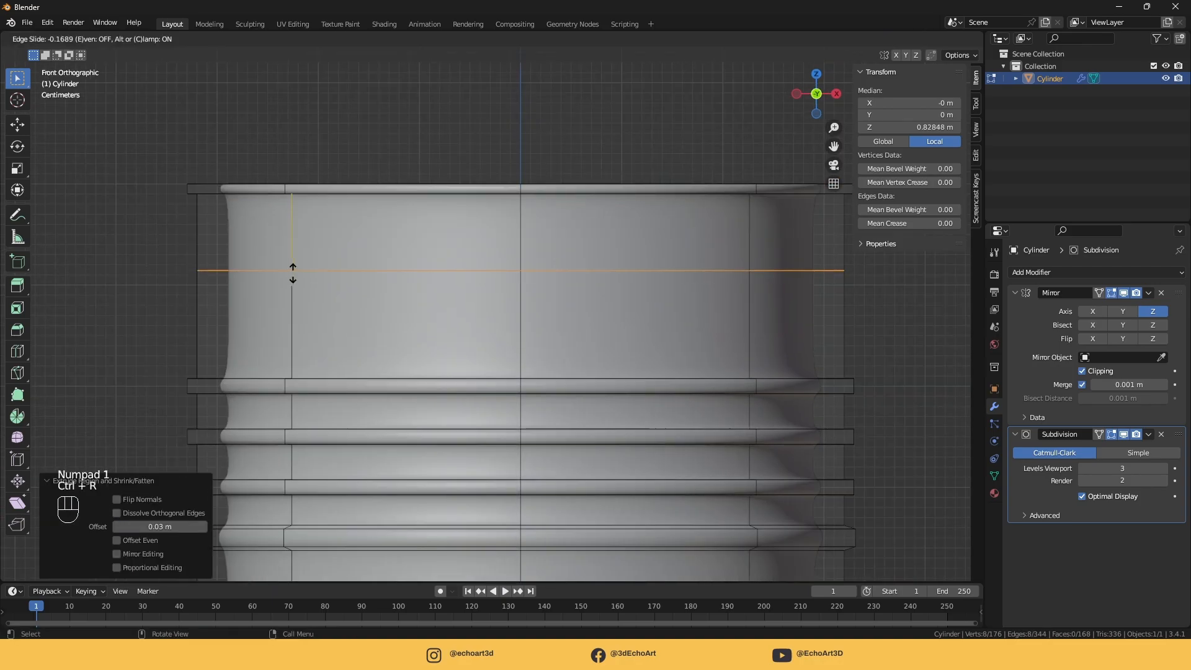
{"action": "left_click", "coordinate": [324, 202]}
{"action": "scroll", "coordinate": [359, 251], "scroll_direction": "down", "scroll_amount": 2}
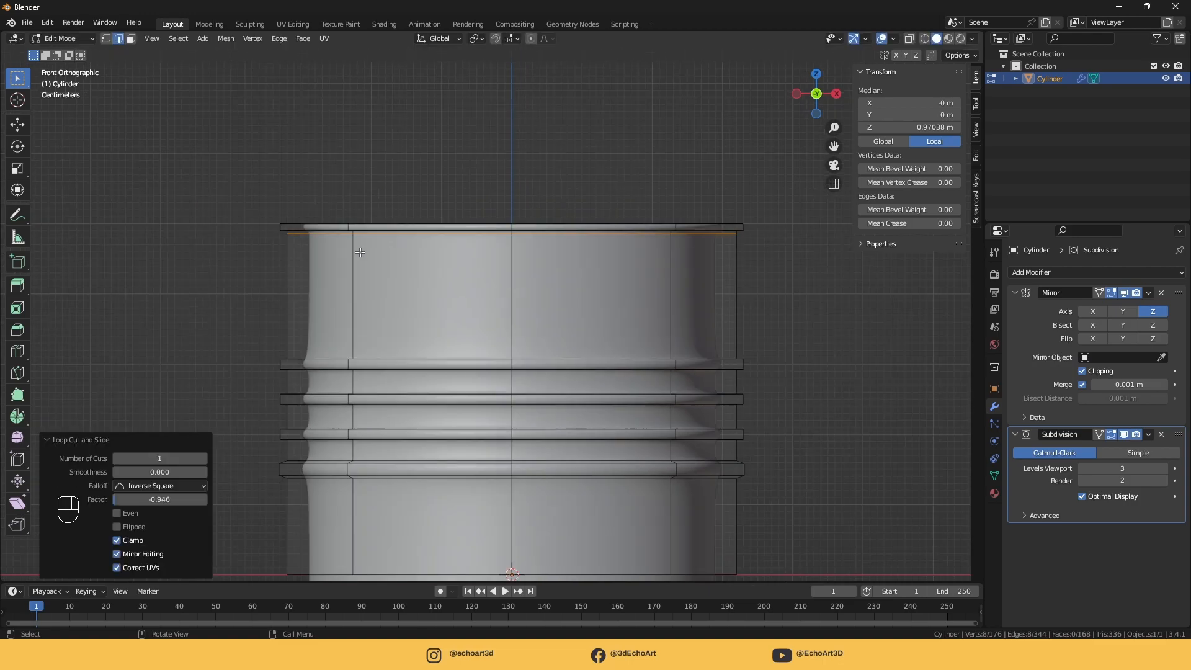
Scale the opening's top edge loop to about 0.993 and extrude it down inside the rim
{"action": "middle_click_drag", "start_coordinate": [346, 327], "coordinate": [364, 347]}
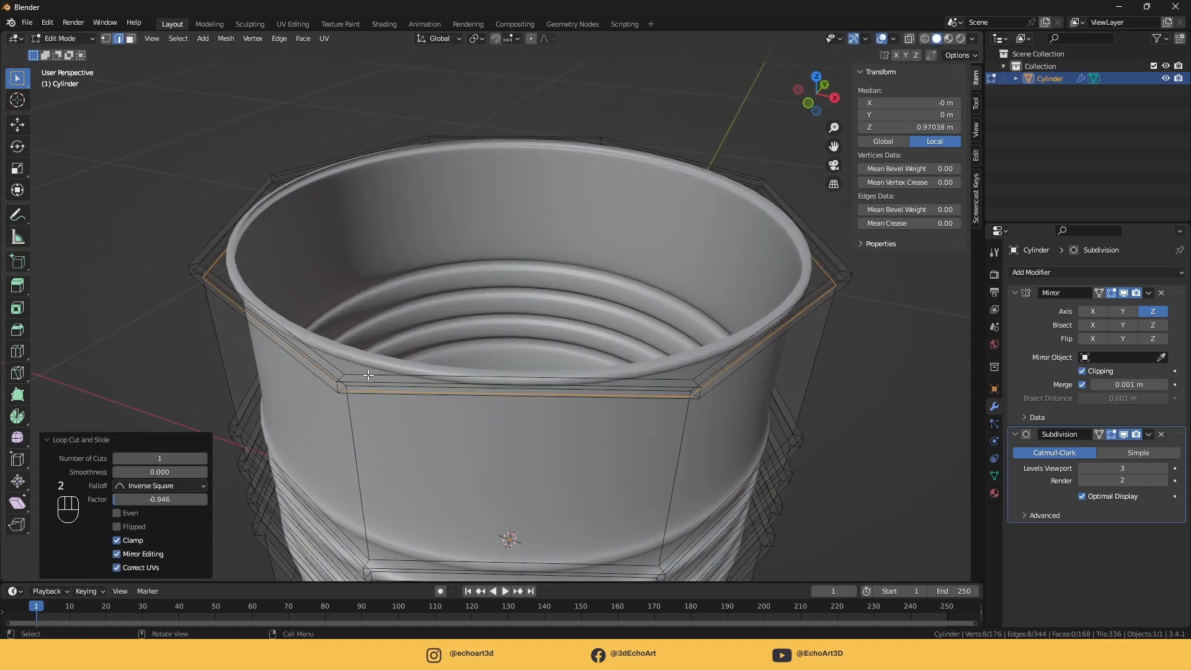
{"action": "left_click", "coordinate": [372, 375], "text": "alt"}
{"action": "key", "text": "s"}
{"action": "left_click", "coordinate": [462, 371]}
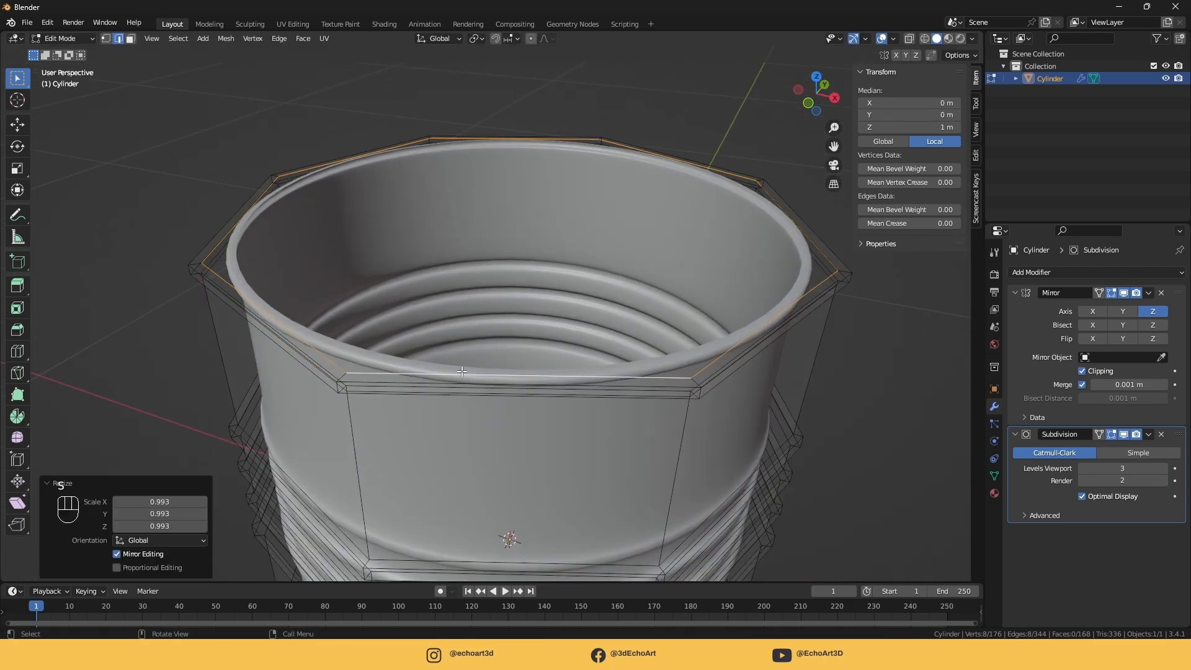
{"action": "key", "text": "e"}
{"action": "left_click", "coordinate": [461, 380]}
Extrude the inner edge loop inward and merge it at the centre to close the lid
{"action": "middle_click_drag", "start_coordinate": [461, 379], "coordinate": [472, 404]}
{"action": "key", "text": "e"}
{"action": "right_click", "coordinate": [507, 401]}
{"action": "key", "text": "s"}
{"action": "left_click", "coordinate": [490, 317]}
{"action": "key", "text": "m"}
{"action": "left_click", "coordinate": [573, 331]}
Shade the whole drum smooth again, including the new lid faces
{"action": "key", "text": "Tab"}
{"action": "right_click", "coordinate": [527, 317]}
{"action": "left_click", "coordinate": [527, 318]}
Add a centred loop cut around the inner wall of the rim
{"action": "key", "text": "Tab"}
{"action": "scroll", "coordinate": [500, 310], "scroll_direction": "up", "scroll_amount": 3}
{"action": "middle_click_drag", "start_coordinate": [322, 277], "coordinate": [234, 236]}
{"action": "key", "text": "ctrl+r"}
{"action": "left_click", "coordinate": [217, 184]}
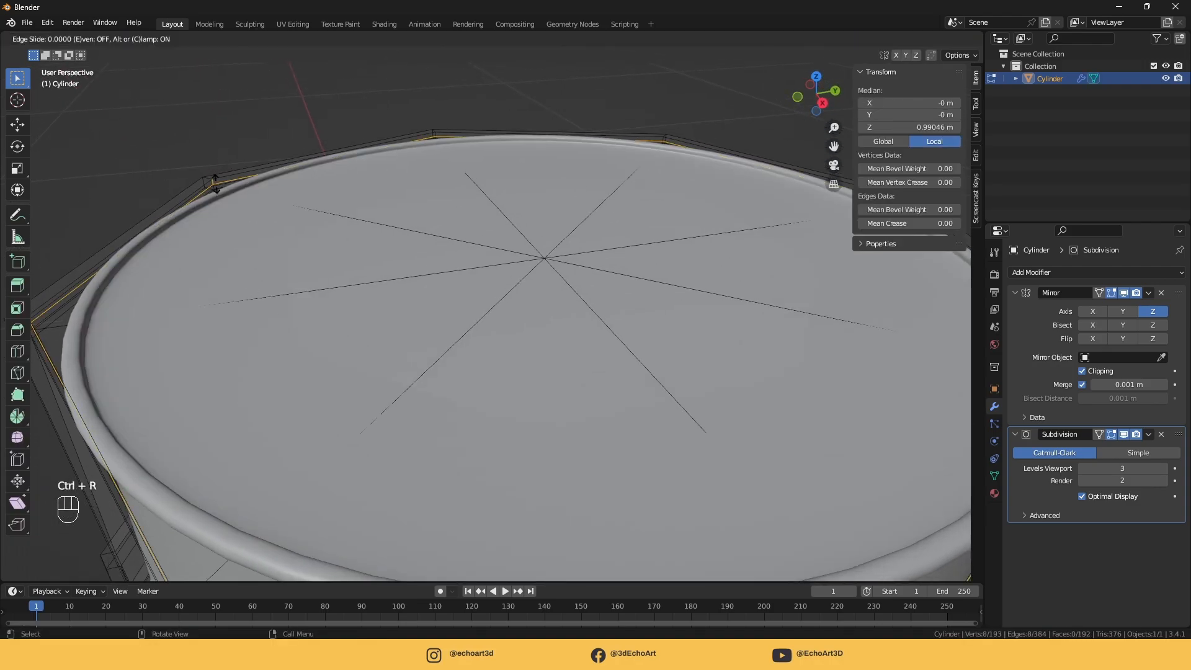
{"action": "right_click", "coordinate": [217, 184]}
Bevel the lid's centre vertex into an octagonal face with a width of about 0.073 m
{"action": "scroll", "coordinate": [217, 184], "scroll_direction": "down", "scroll_amount": 4}
{"action": "middle_click_drag", "start_coordinate": [472, 249], "coordinate": [493, 281]}
{"action": "key", "text": "KP_7"}
{"action": "scroll", "coordinate": [493, 281], "scroll_direction": "up", "scroll_amount": 2}
{"action": "middle_click_drag", "start_coordinate": [590, 315], "coordinate": [559, 348], "text": "shift"}
{"action": "scroll", "coordinate": [559, 348], "scroll_direction": "up", "scroll_amount": 2}
{"action": "key", "text": "1"}
{"action": "left_click", "coordinate": [553, 328]}
{"action": "key", "text": "ctrl+shift+b"}
{"action": "left_click", "coordinate": [638, 389]}
{"action": "scroll", "coordinate": [637, 389], "scroll_direction": "down", "scroll_amount": 2}
{"action": "scroll", "coordinate": [637, 390], "scroll_direction": "up", "scroll_amount": 2}
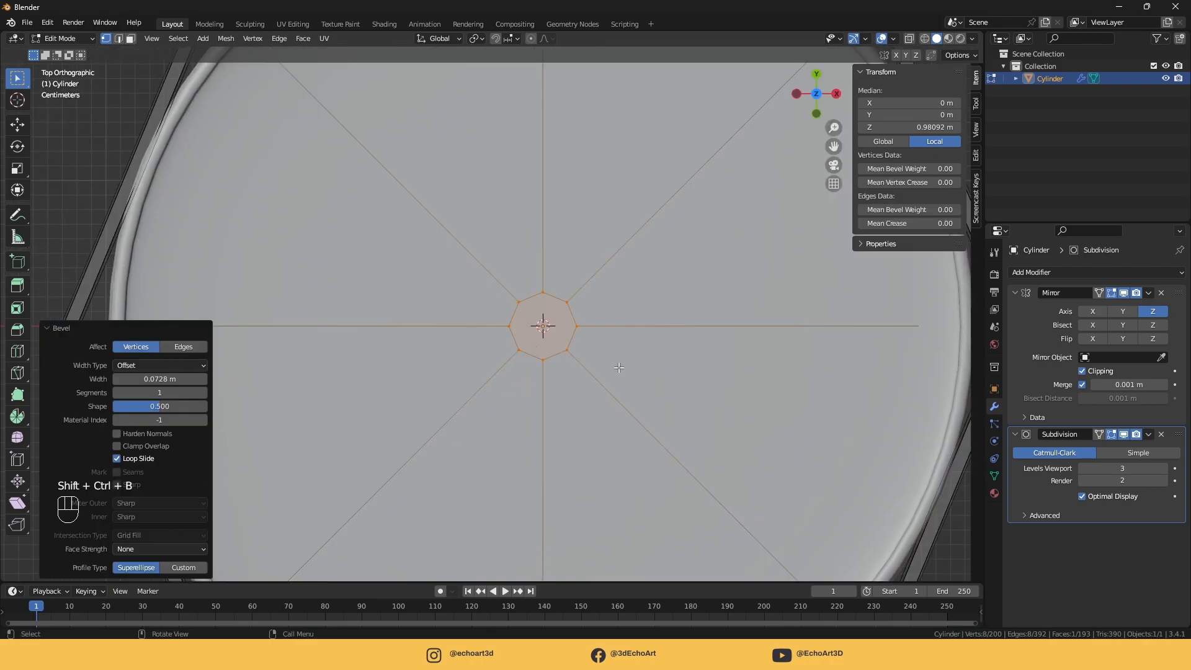
Scale the octagonal face by about 1.43 and move it about 0.2 m along negative X toward the rim
{"action": "key", "text": "s"}
{"action": "left_click", "coordinate": [664, 422]}
{"action": "scroll", "coordinate": [664, 422], "scroll_direction": "down", "scroll_amount": 2}
{"action": "key", "text": "g"}
{"action": "key", "text": "x"}
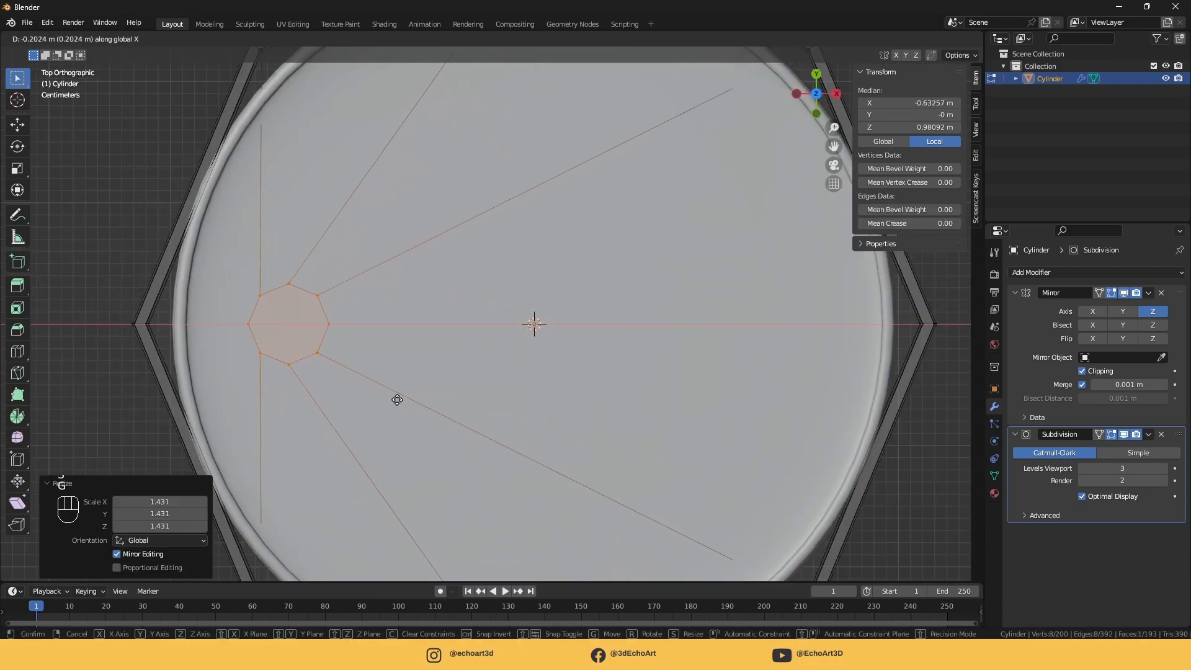
{"action": "left_click", "coordinate": [400, 399]}
Delete the octagonal face to open a hole in the lid
{"action": "middle_click_drag", "start_coordinate": [401, 399], "coordinate": [607, 398], "text": "shift"}
{"action": "scroll", "coordinate": [606, 398], "scroll_direction": "up", "scroll_amount": 2}
{"action": "key", "text": "3"}
{"action": "key", "text": "x"}
{"action": "left_click", "coordinate": [551, 413]}
Select the hole's edge loop and snap the 3D cursor to its centre
{"action": "key", "text": "2"}
{"action": "left_click", "coordinate": [552, 356]}
{"action": "key", "text": "shift+s"}
{"action": "left_click", "coordinate": [511, 404]}
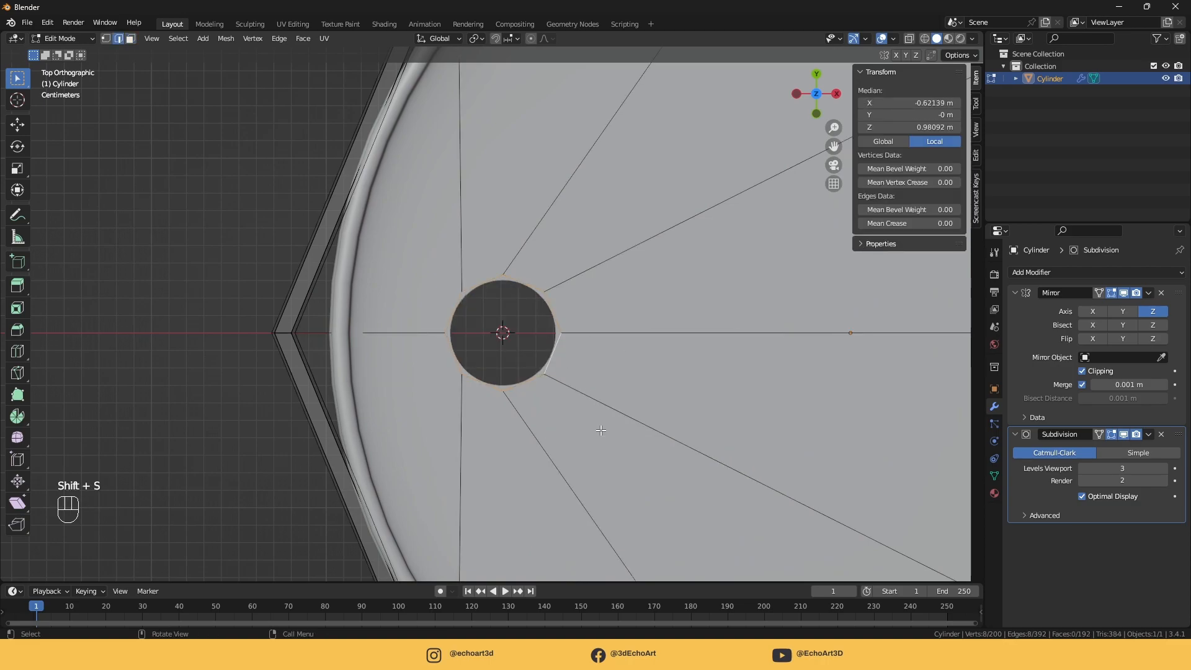
Add a 6-vertex mesh circle at the 3D cursor and scale it to 0.04 on all axes
{"action": "key", "text": "Tab"}
{"action": "key", "text": "shift+a"}
{"action": "mouse_move", "coordinate": [577, 399]}
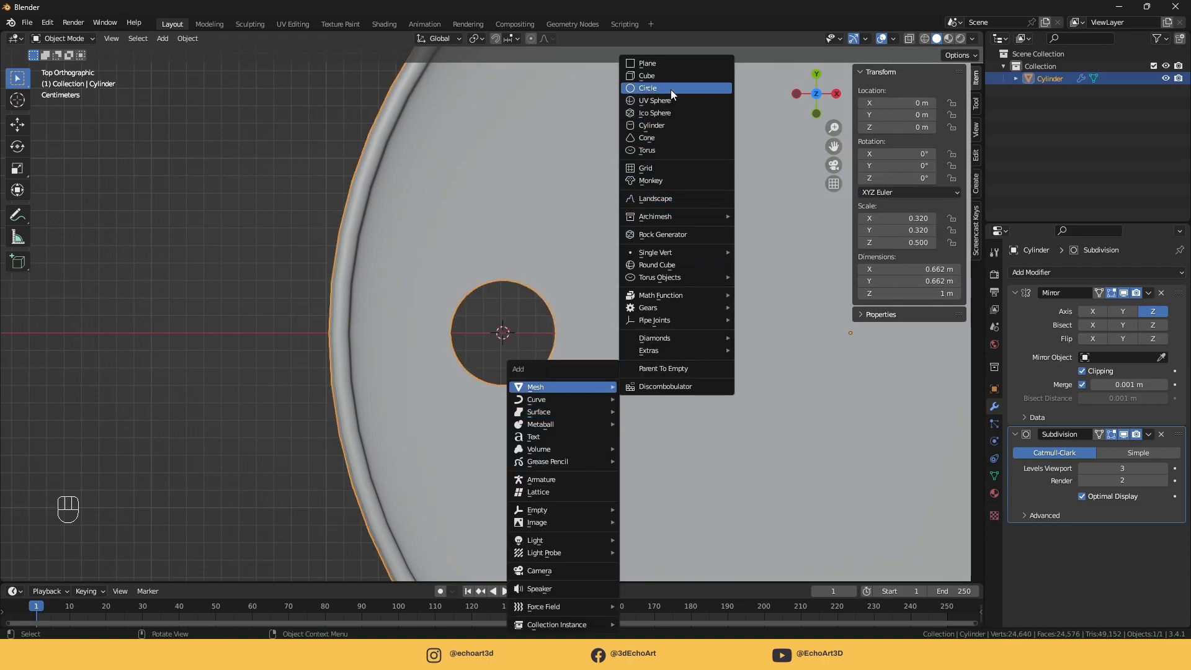
{"action": "left_click", "coordinate": [670, 89]}
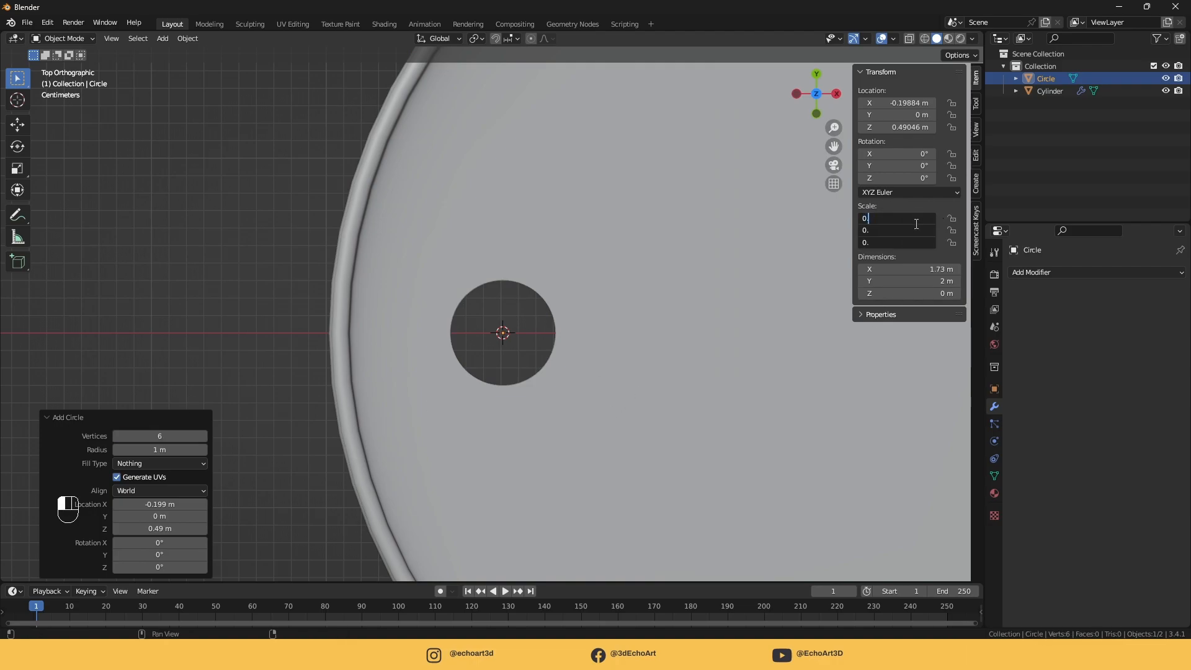
{"action": "key", "text": "Return"}
Enlarge the lid hole's edge loop by about 1.45 so it surrounds the hexagon
{"action": "left_click", "coordinate": [579, 327]}
{"action": "key", "text": "Tab"}
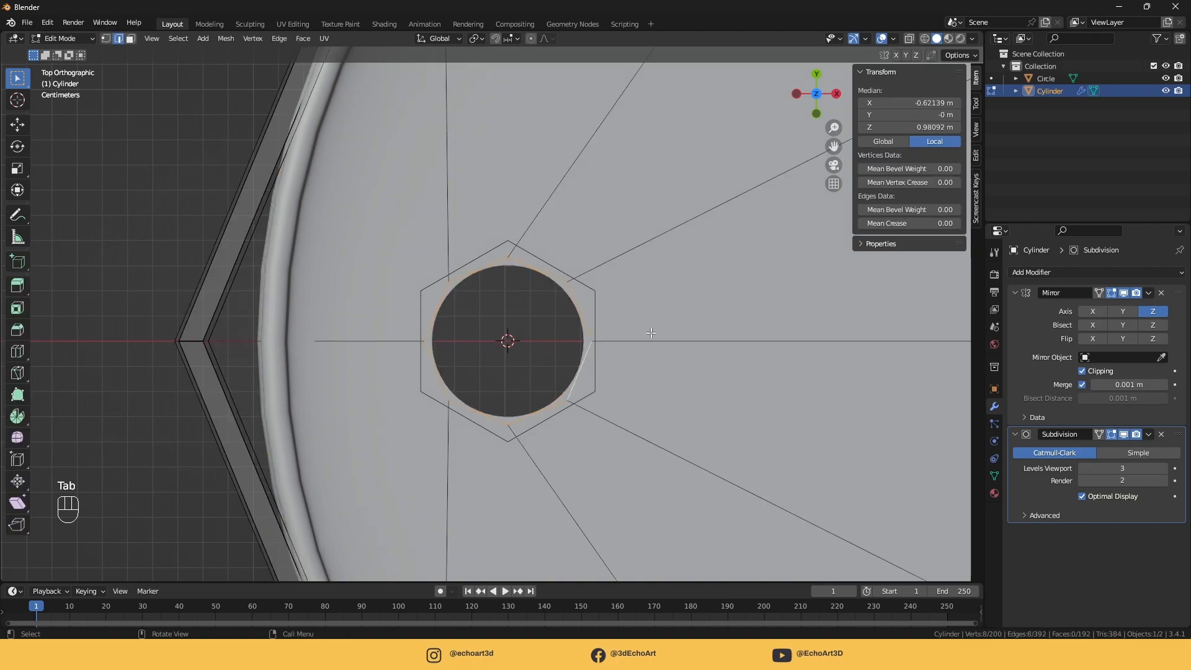
{"action": "key", "text": "s"}
{"action": "left_click", "coordinate": [657, 355]}
{"action": "scroll", "coordinate": [657, 355], "scroll_direction": "up", "scroll_amount": 1}
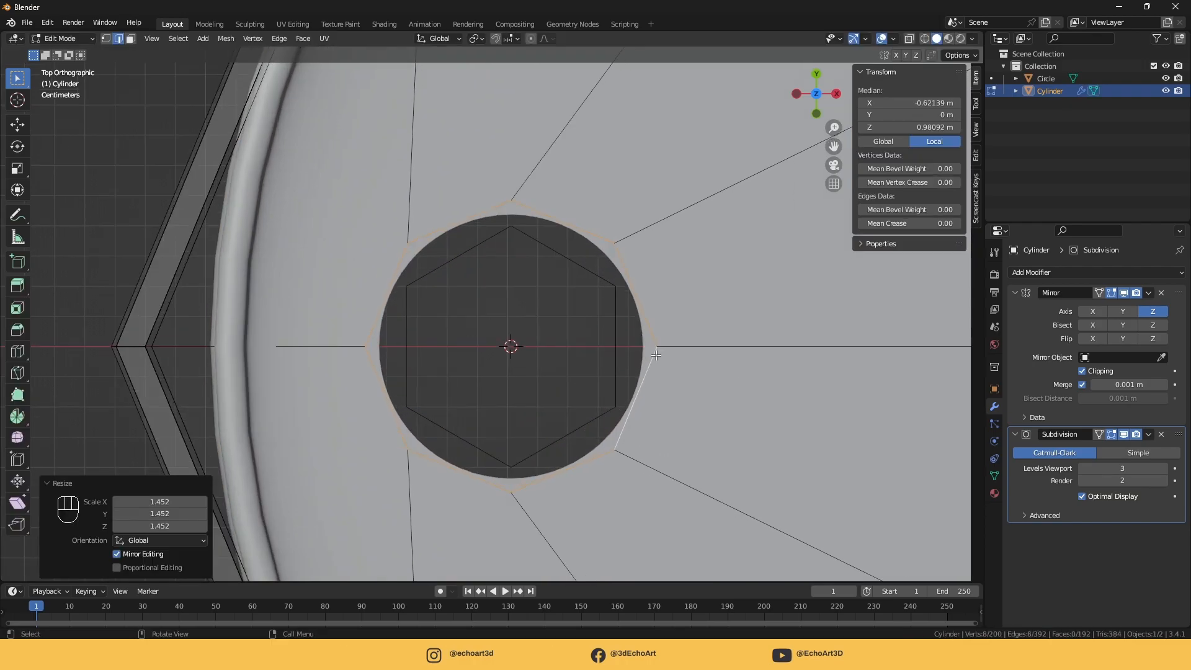
Join the hexagonal circle into the drum cylinder as one object
{"action": "key", "text": "Tab"}
{"action": "left_click", "coordinate": [611, 301]}
{"action": "scroll", "coordinate": [609, 321], "scroll_direction": "down", "scroll_amount": 2}
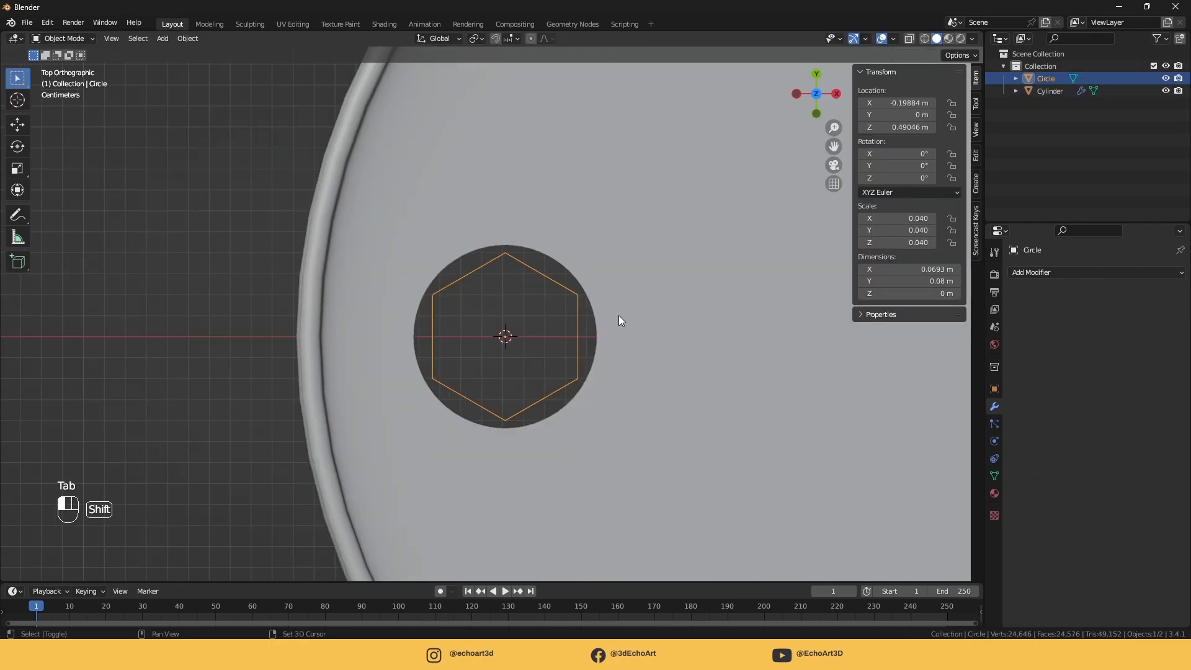
{"action": "left_click", "coordinate": [620, 317], "text": "shift"}
{"action": "key", "text": "ctrl+j"}
Select the hexagon's edge loop inside the lid hole and extrude it upward into a short wall
{"action": "key", "text": "Tab"}
{"action": "key", "text": "2"}
{"action": "middle_click_drag", "start_coordinate": [583, 261], "coordinate": [638, 206]}
{"action": "key", "text": "2"}
{"action": "left_click", "coordinate": [539, 395]}
{"action": "middle_click_drag", "start_coordinate": [541, 392], "coordinate": [559, 364]}
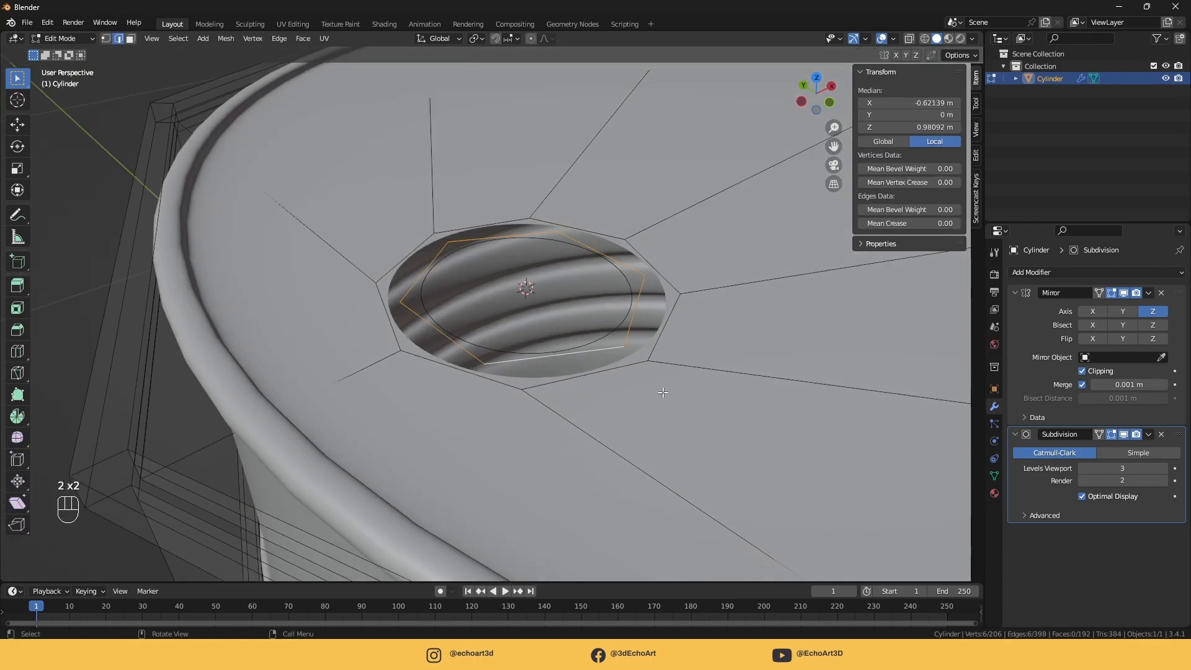
{"action": "key", "text": "e"}
{"action": "left_click", "coordinate": [661, 369]}
Shade the joined drum object smooth
{"action": "key", "text": "Tab"}
{"action": "right_click", "coordinate": [655, 363]}
{"action": "left_click", "coordinate": [639, 363]}
Select the hexagonal wall's six vertical corner edges and bevel them by about 0.002 m with one segment
{"action": "key", "text": "Tab"}
{"action": "key", "text": "3"}
{"action": "left_click", "coordinate": [489, 347]}
{"action": "left_click", "coordinate": [490, 346], "text": "alt"}
{"action": "key", "text": "2"}
{"action": "left_click", "coordinate": [490, 346], "text": "ctrl+alt"}
{"action": "scroll", "coordinate": [515, 367], "scroll_direction": "up", "scroll_amount": 1}
{"action": "scroll", "coordinate": [515, 367], "scroll_direction": "up", "scroll_amount": 3}
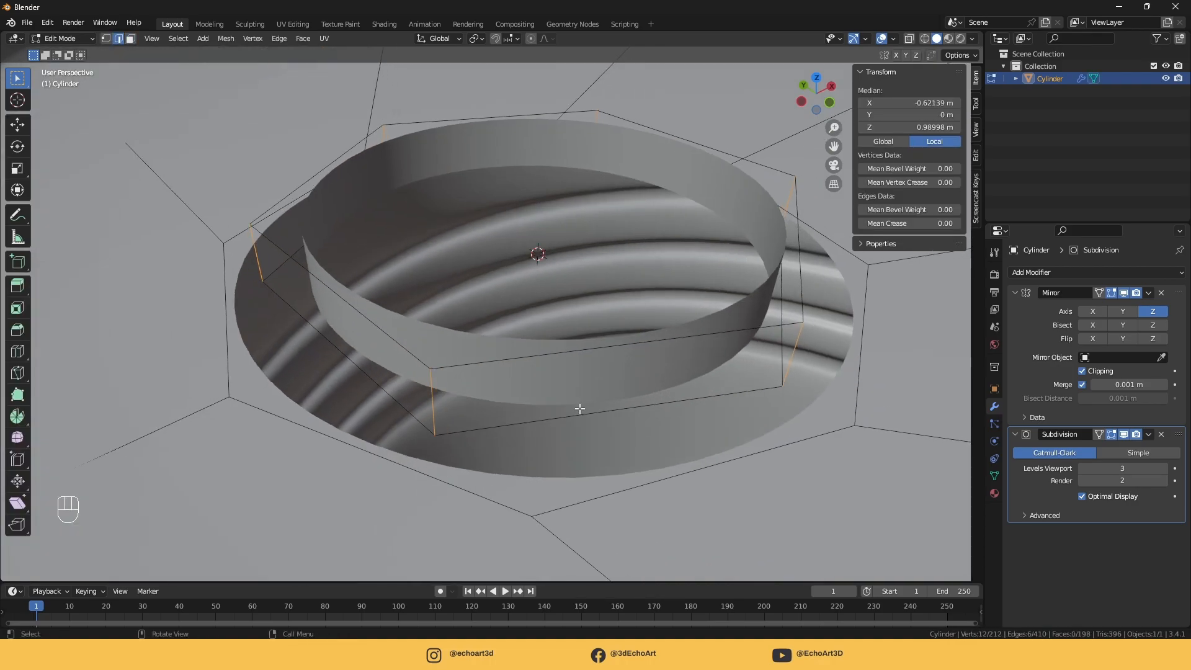
{"action": "key", "text": "ctrl+b"}
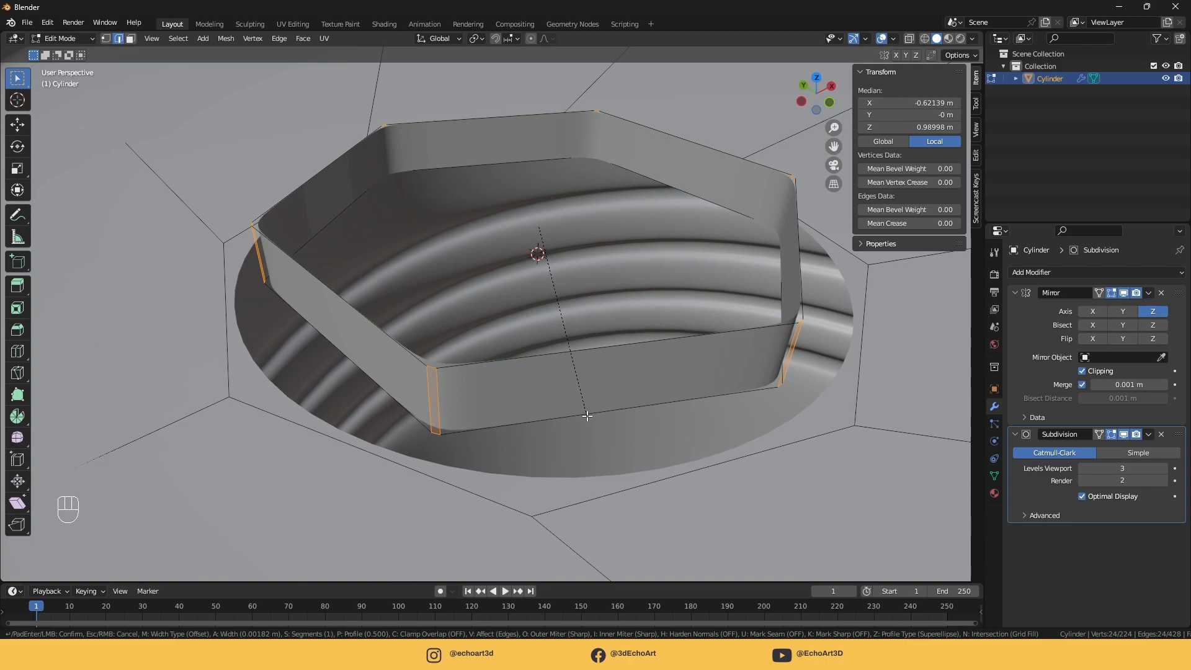
{"action": "left_click", "coordinate": [587, 416]}
Bridge the hexagonal wall's lower edge loop to the edge loop of the surrounding lid hole
{"action": "key", "text": "Tab"}
{"action": "scroll", "coordinate": [560, 415], "scroll_direction": "down", "scroll_amount": 4}
{"action": "middle_click_drag", "start_coordinate": [557, 410], "coordinate": [525, 372]}
{"action": "scroll", "coordinate": [523, 370], "scroll_direction": "up", "scroll_amount": 3}
{"action": "key", "text": "Tab"}
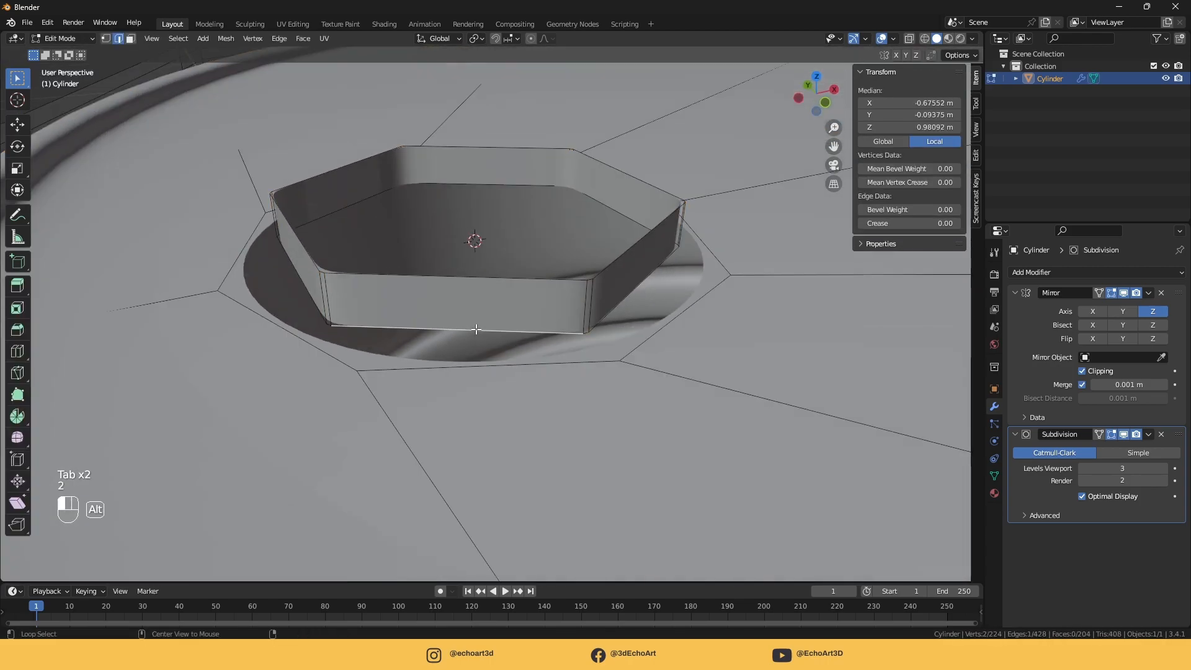
{"action": "right_click", "coordinate": [480, 369]}
{"action": "left_click", "coordinate": [484, 305]}
Lower the hexagonal wall's upper edge loop by about 0.0036 m along Z
{"action": "scroll", "coordinate": [528, 293], "scroll_direction": "down", "scroll_amount": 4}
{"action": "middle_click_drag", "start_coordinate": [525, 292], "coordinate": [505, 273]}
{"action": "scroll", "coordinate": [465, 253], "scroll_direction": "up", "scroll_amount": 3}
{"action": "key", "text": "2"}
{"action": "double_click", "coordinate": [469, 237]}
{"action": "middle_click_drag", "start_coordinate": [505, 273], "coordinate": [558, 384], "text": "shift"}
{"action": "key", "text": "g"}
{"action": "key", "text": "z"}
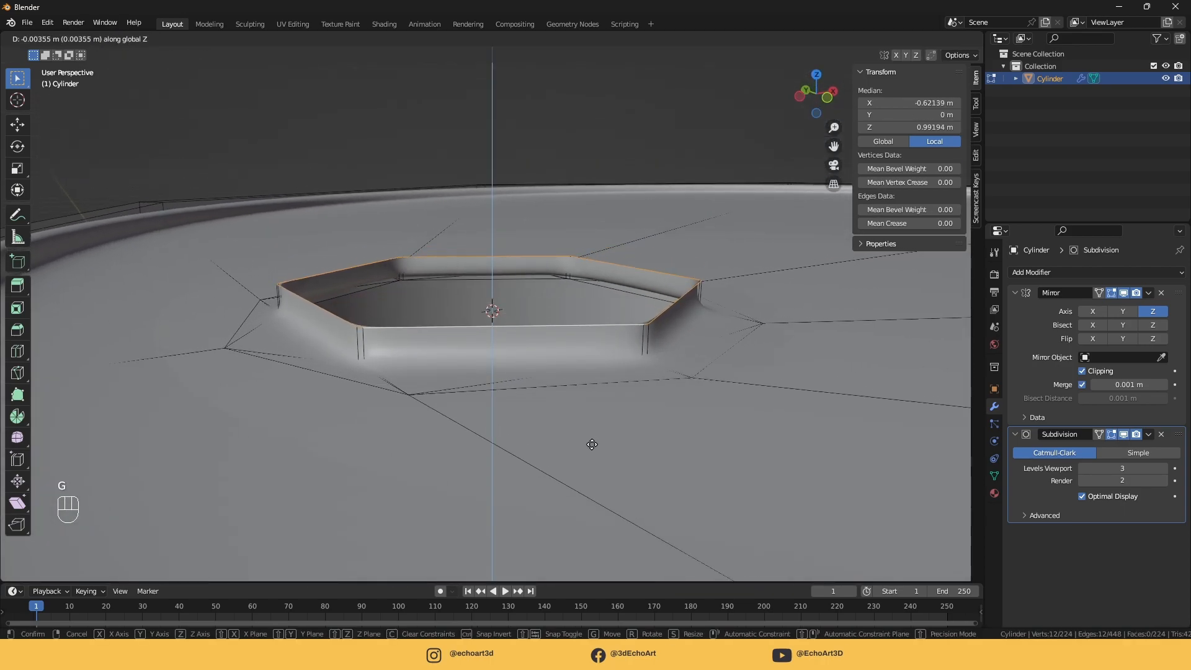
{"action": "left_click", "coordinate": [591, 445]}
Add one loop cut around the hexagonal wall, slid towards its base by a factor of about 0.6
{"action": "key", "text": "ctrl+r"}
{"action": "left_click", "coordinate": [647, 344]}
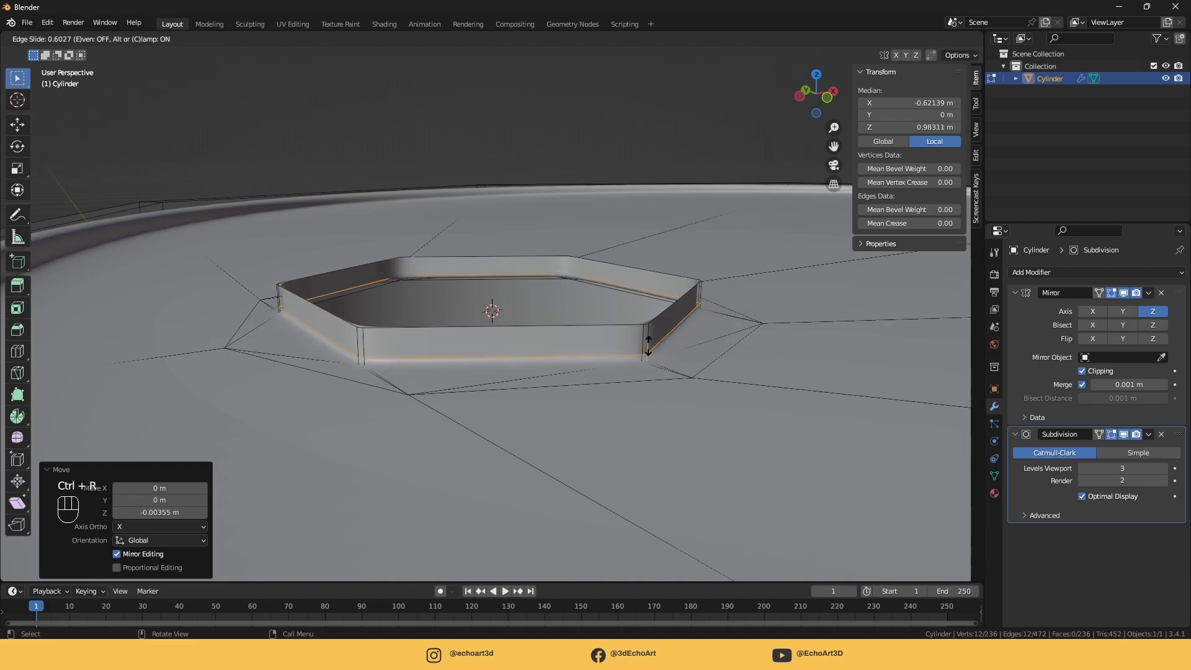
{"action": "left_click", "coordinate": [648, 344]}
Extrude the hexagon's upper edge loop inward, scaling it to about 0.89 to form a flat rim
{"action": "scroll", "coordinate": [586, 382], "scroll_direction": "up", "scroll_amount": 2}
{"action": "key", "text": "e"}
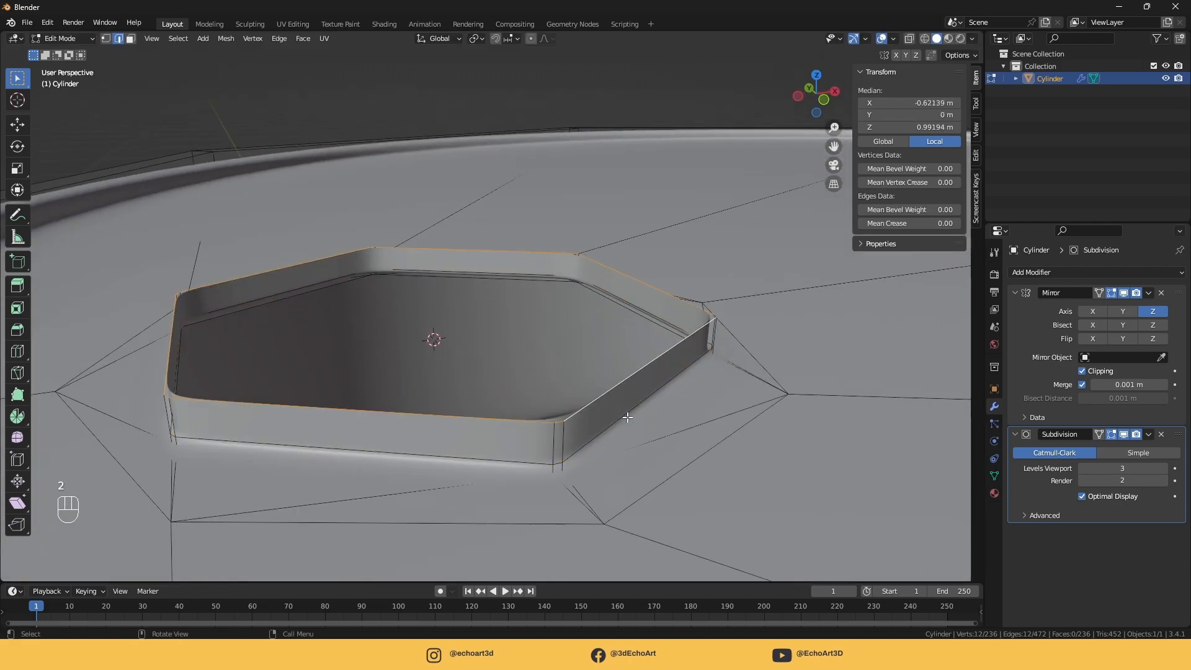
{"action": "right_click", "coordinate": [658, 412]}
{"action": "key", "text": "s"}
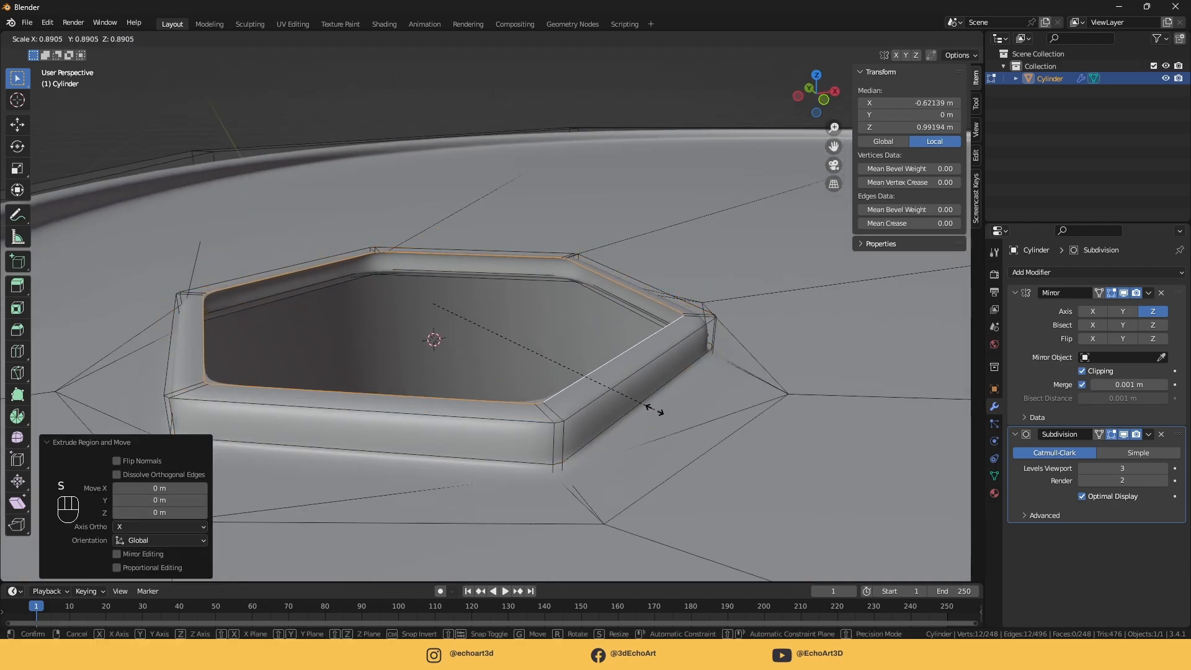
{"action": "left_click", "coordinate": [654, 411]}
Collapse the paired vertices at each of the six corners of the inner hexagonal loop into single vertices
{"action": "key", "text": "1"}
{"action": "middle_click_drag", "start_coordinate": [564, 393], "coordinate": [459, 474]}
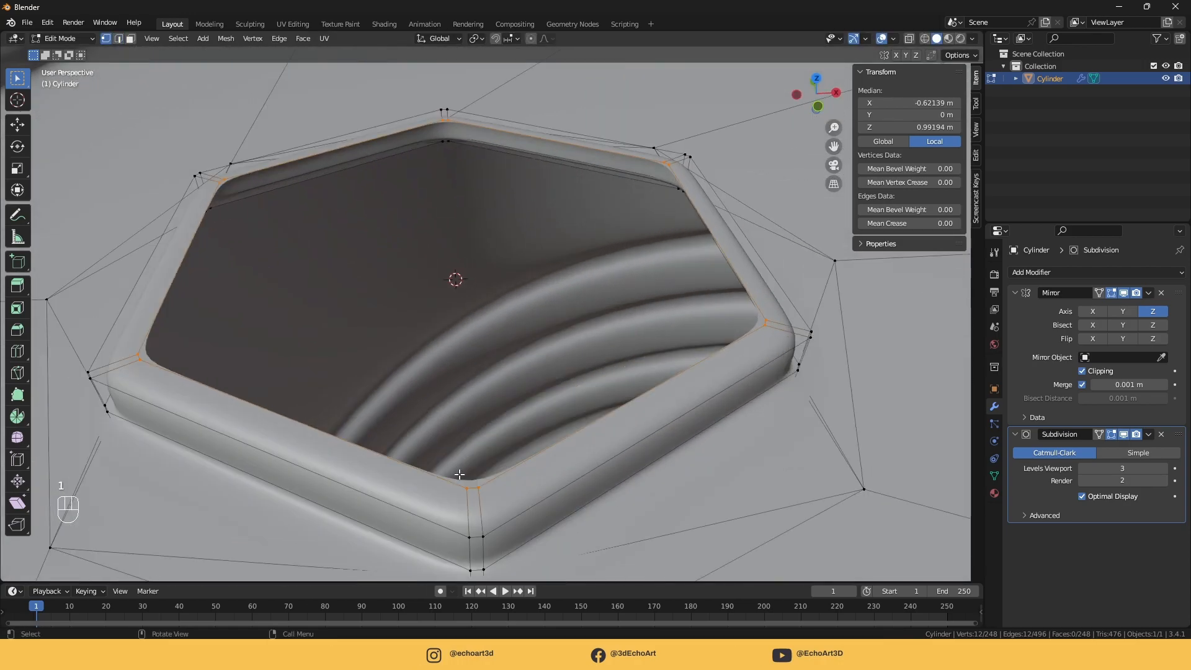
{"action": "key", "text": "m"}
{"action": "left_click", "coordinate": [486, 495]}
{"action": "left_click_drag", "start_coordinate": [753, 308], "coordinate": [770, 331]}
{"action": "key", "text": "m"}
{"action": "left_click", "coordinate": [770, 331]}
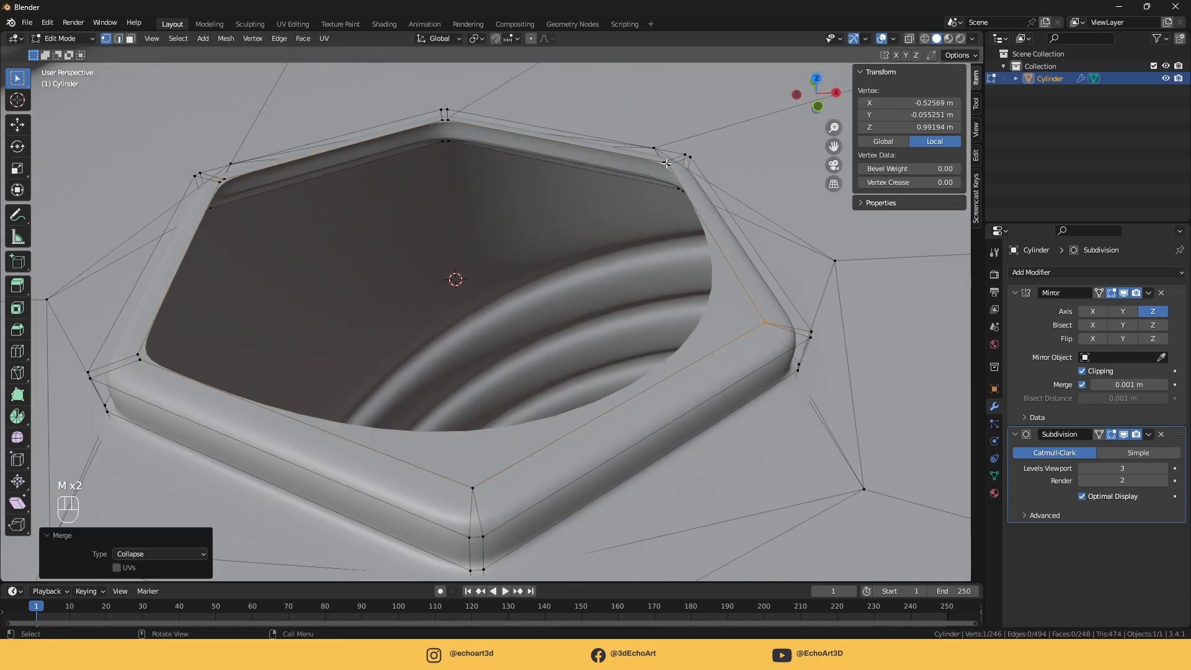
{"action": "left_click_drag", "start_coordinate": [669, 165], "coordinate": [671, 165]}
{"action": "key", "text": "m"}
{"action": "left_click", "coordinate": [671, 165]}
{"action": "left_click_drag", "start_coordinate": [445, 119], "coordinate": [446, 120]}
{"action": "key", "text": "m"}
{"action": "left_click", "coordinate": [423, 139]}
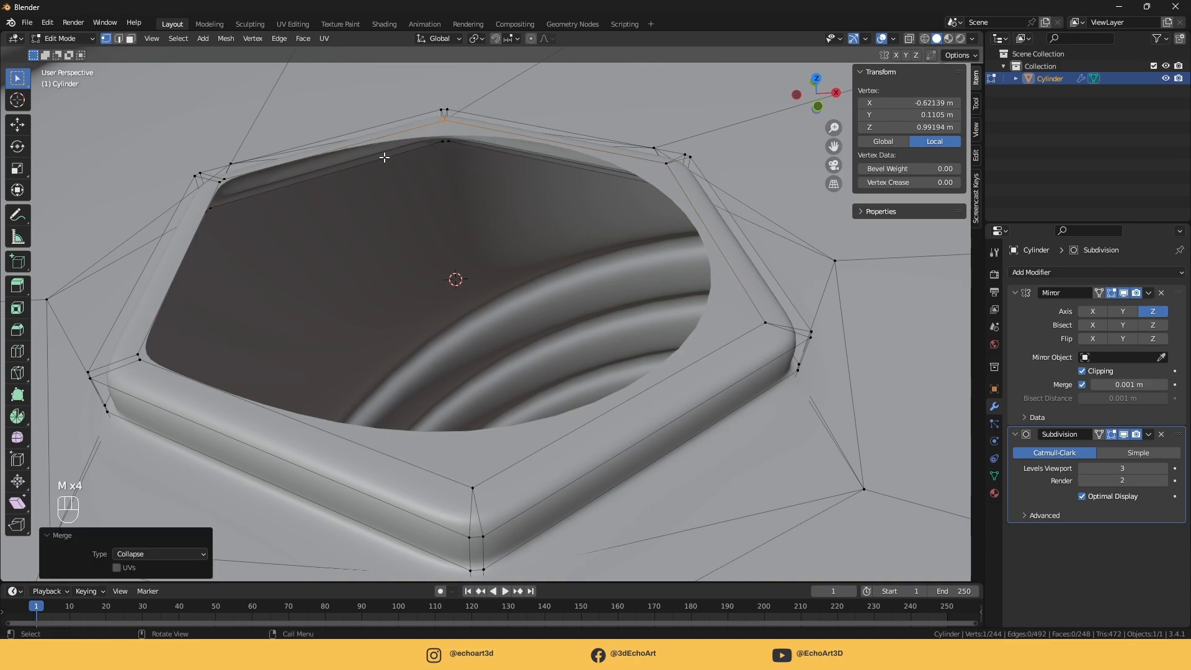
{"action": "left_click_drag", "start_coordinate": [228, 180], "coordinate": [232, 186]}
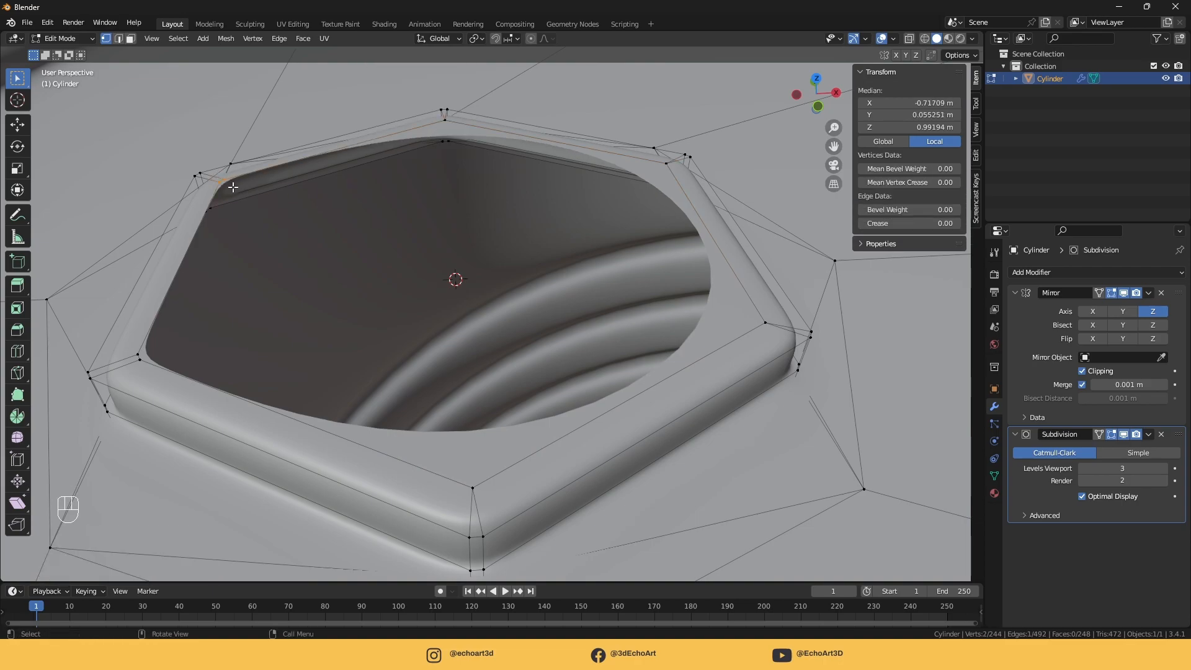
{"action": "key", "text": "m"}
{"action": "left_click", "coordinate": [230, 185]}
{"action": "left_click_drag", "start_coordinate": [129, 352], "coordinate": [150, 370]}
{"action": "key", "text": "m"}
{"action": "left_click", "coordinate": [247, 368]}
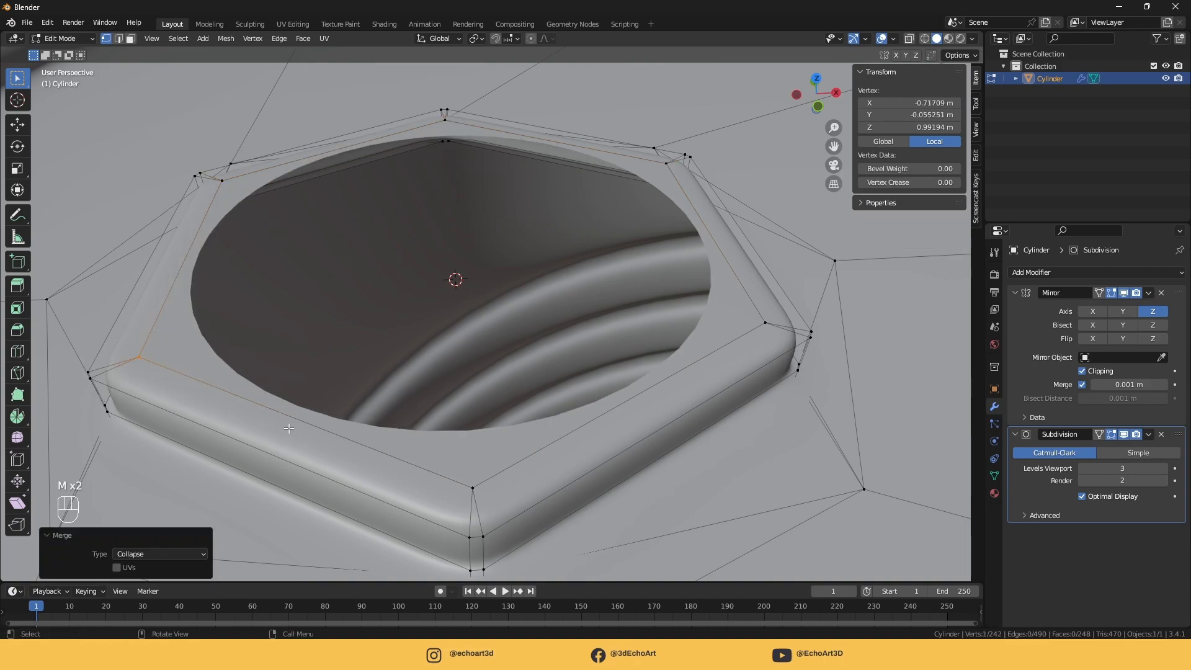
Select the inner hexagonal edge loop and snap the 3D cursor to its centre
{"action": "key", "text": "2"}
{"action": "left_click", "coordinate": [326, 427]}
{"action": "left_click", "coordinate": [326, 427], "text": "alt"}
{"action": "key", "text": "shift+s"}
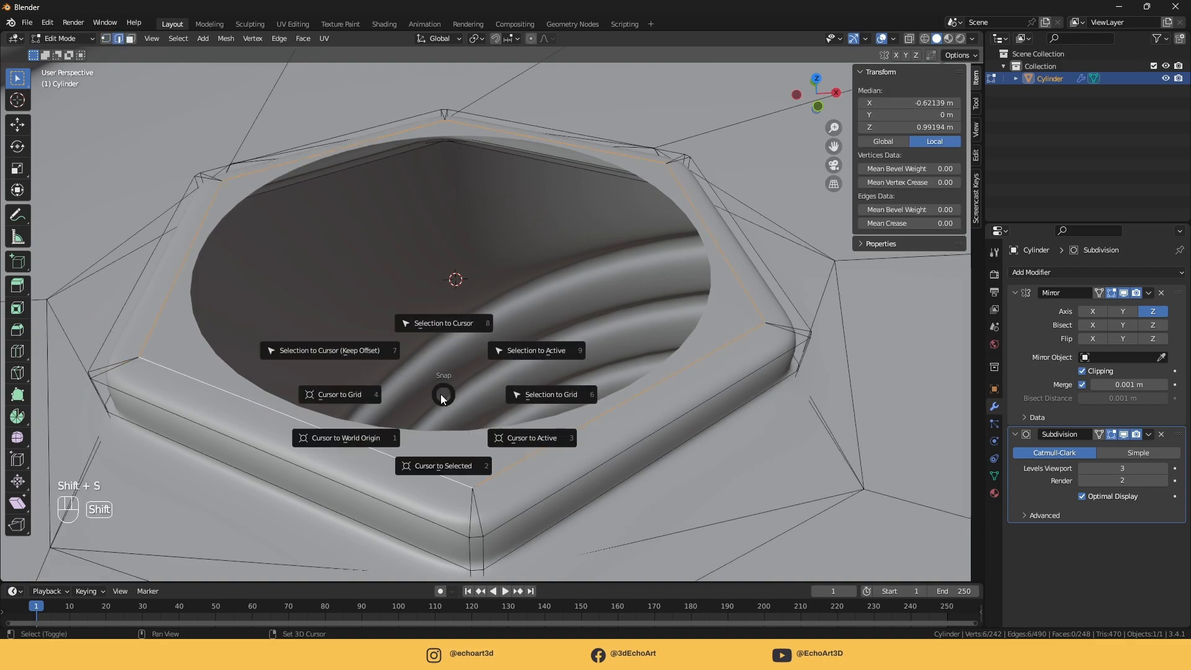
{"action": "left_click", "coordinate": [401, 437]}
{"action": "key", "text": "Tab"}
{"action": "key", "text": "Tab"}
{"action": "key", "text": "shift+s"}
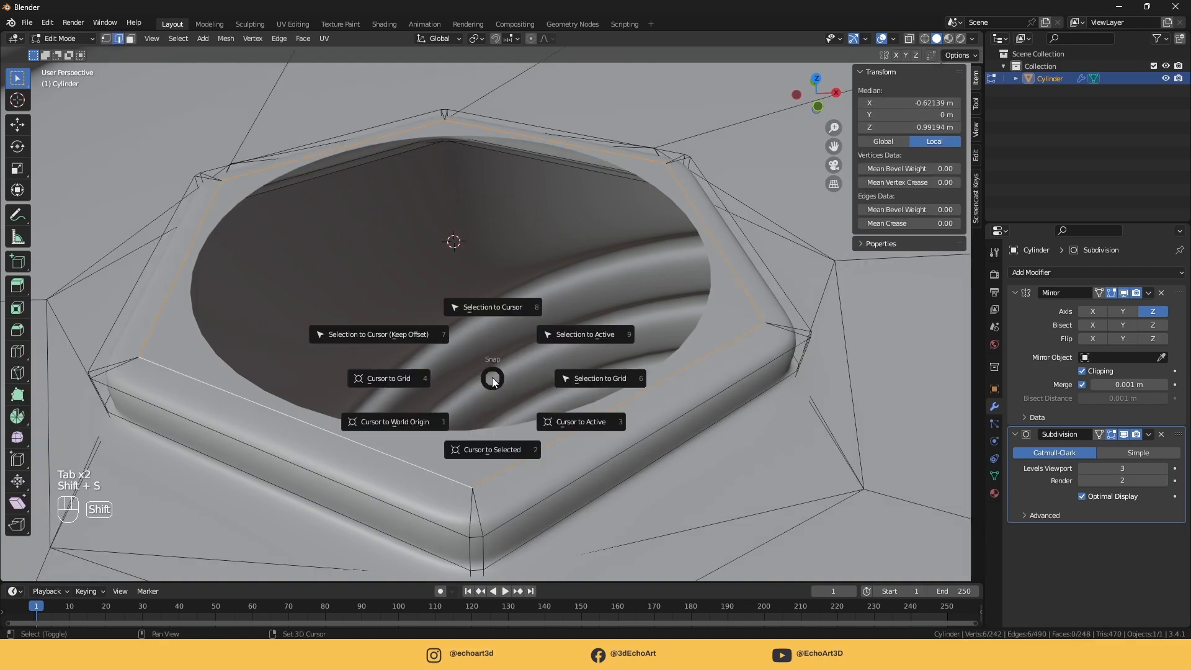
{"action": "left_click", "coordinate": [430, 381]}
Add an 8-vertex mesh circle at the 3D cursor and scale it by about 0.098 and again by 0.301 to fit inside the hexagon
{"action": "key", "text": "shift+a"}
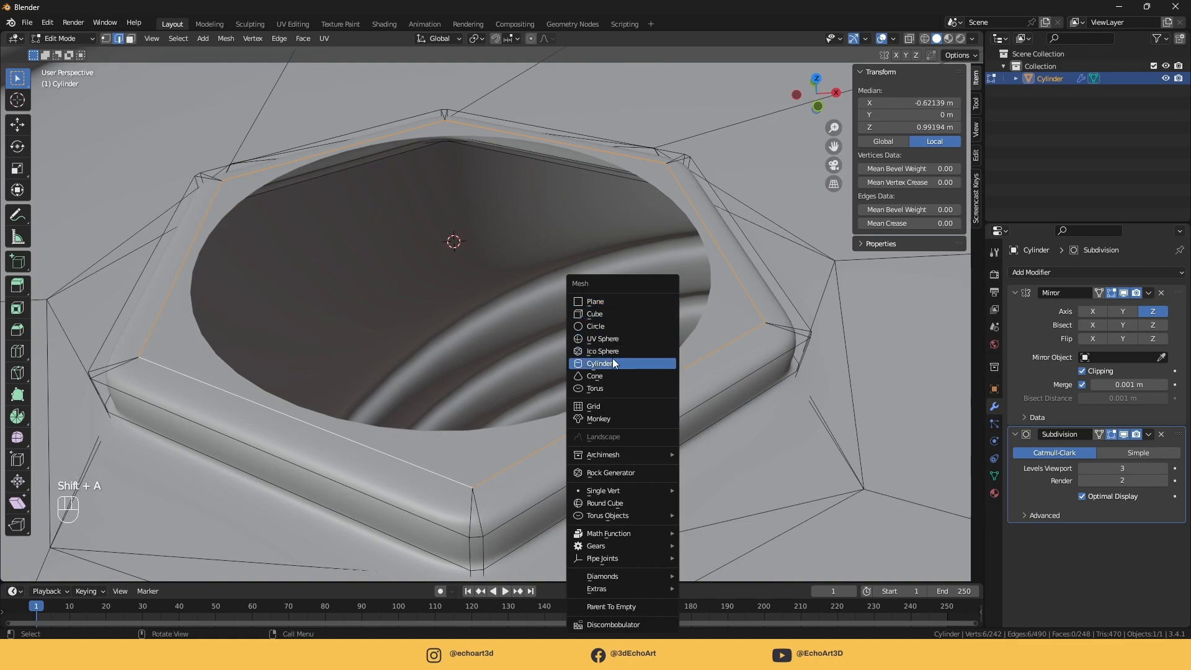
{"action": "left_click", "coordinate": [601, 326]}
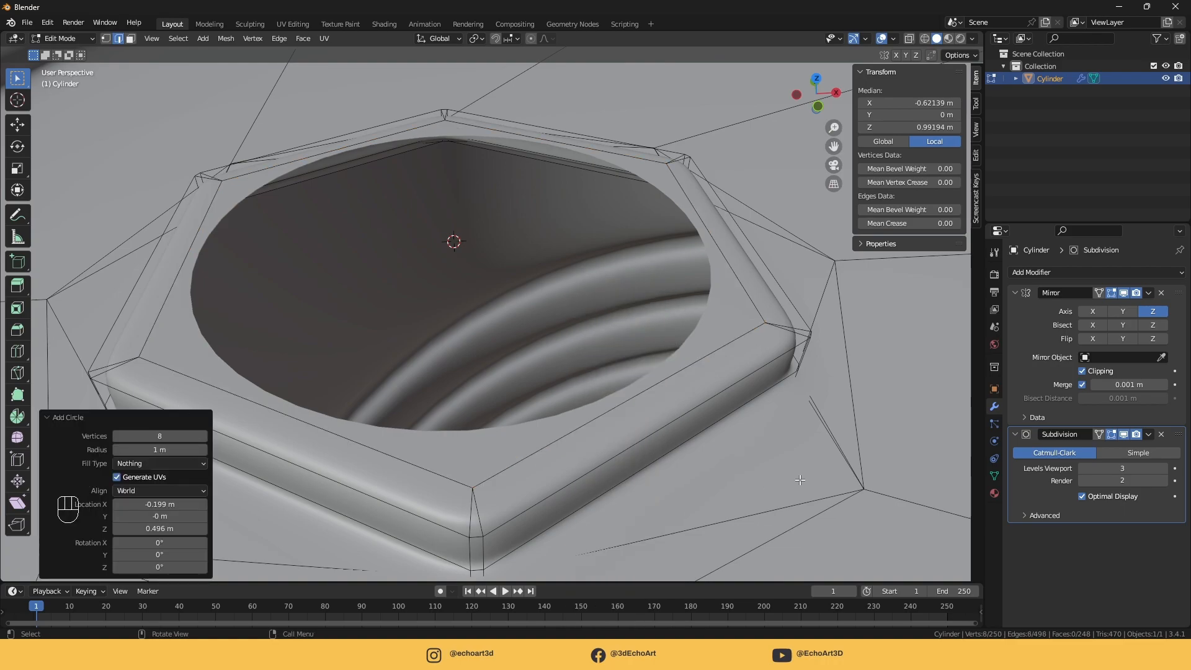
{"action": "key", "text": "s"}
{"action": "left_click", "coordinate": [473, 277]}
{"action": "scroll", "coordinate": [485, 313], "scroll_direction": "down", "scroll_amount": 7}
{"action": "key", "text": "s"}
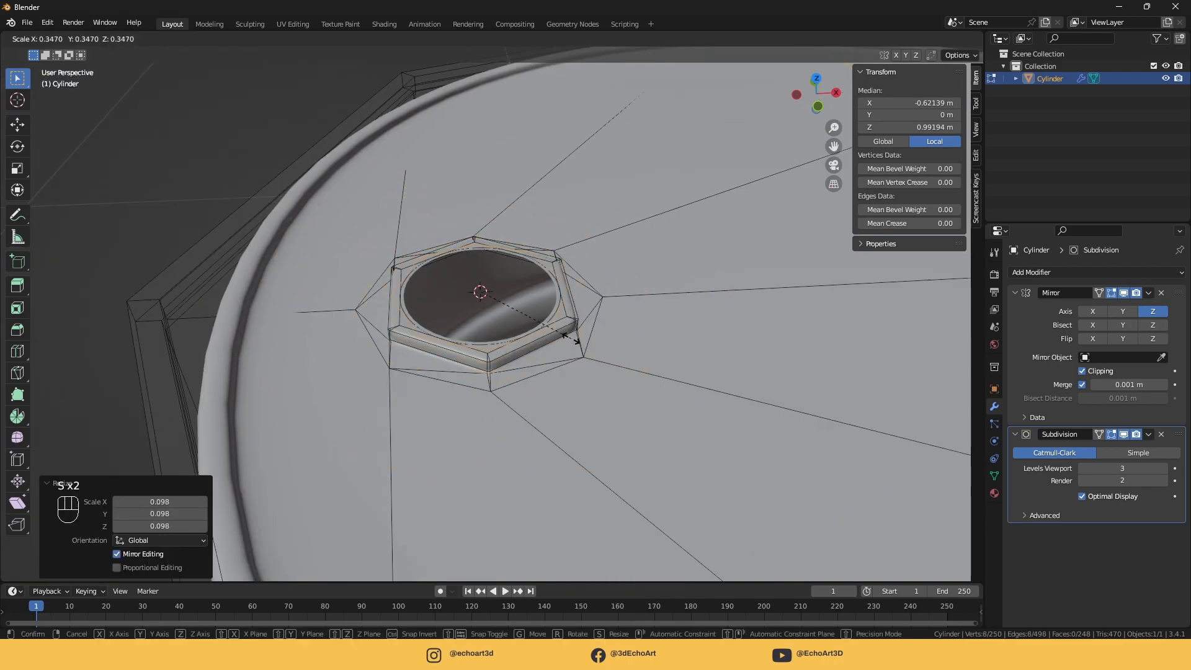
{"action": "left_click", "coordinate": [560, 330]}
{"action": "scroll", "coordinate": [514, 365], "scroll_direction": "up", "scroll_amount": 5}
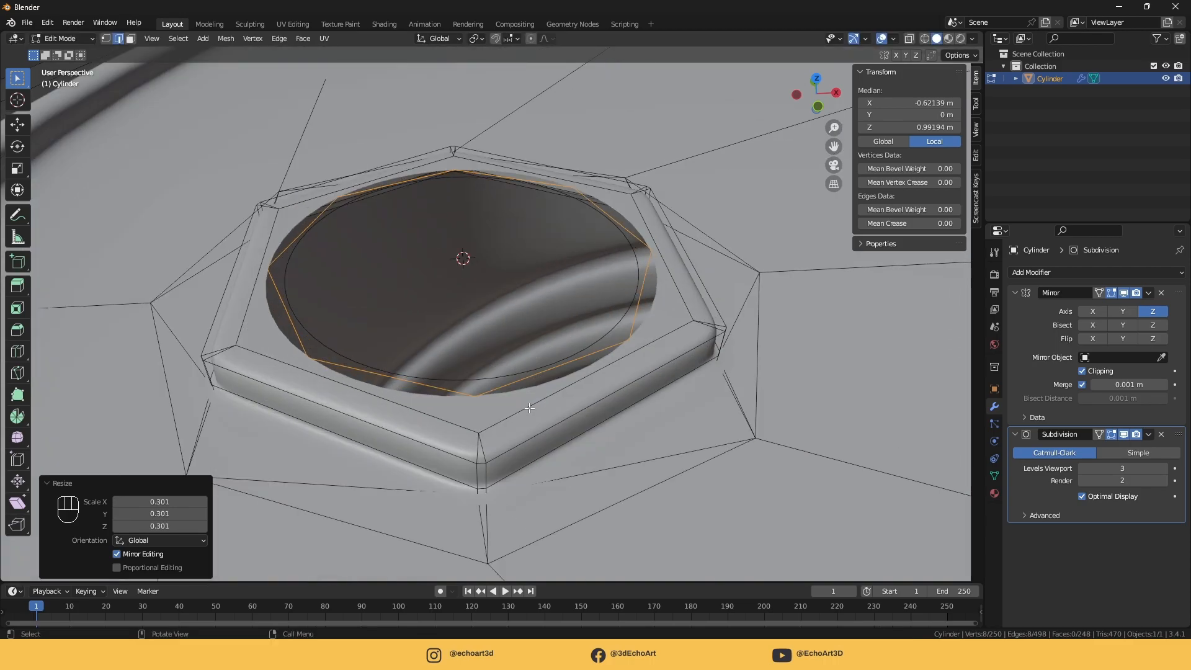
Enlarge the inner hexagonal loop and the circle, each by about 1.05
{"action": "left_click", "coordinate": [526, 407]}
{"action": "key", "text": "s"}
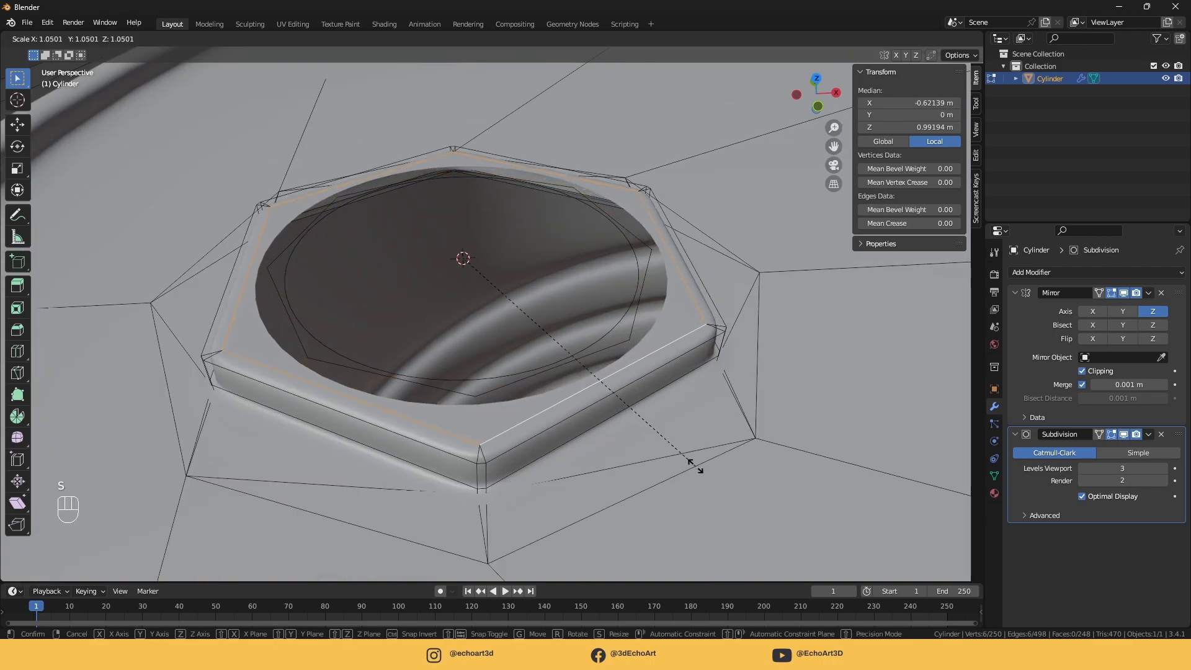
{"action": "left_click", "coordinate": [695, 467]}
{"action": "left_click", "coordinate": [527, 378], "text": "alt"}
{"action": "key", "text": "s"}
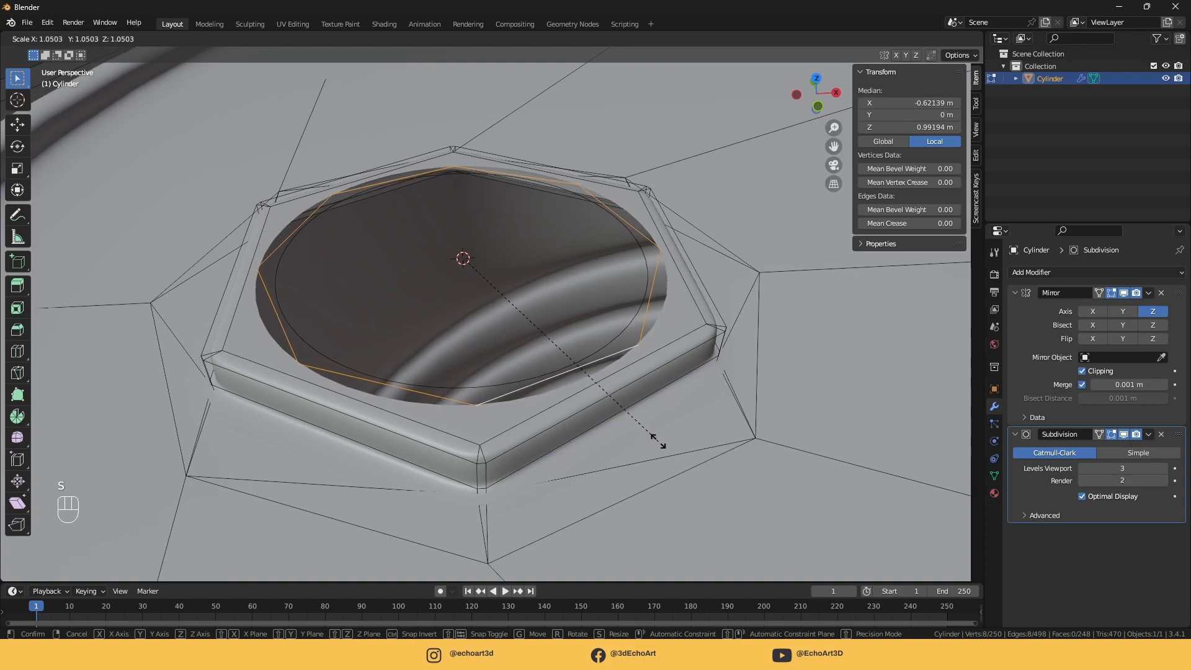
{"action": "left_click", "coordinate": [663, 444]}
Try to bridge the circle's edge loop with the inner hexagonal loop
{"action": "left_click", "coordinate": [554, 402], "text": "alt+shift"}
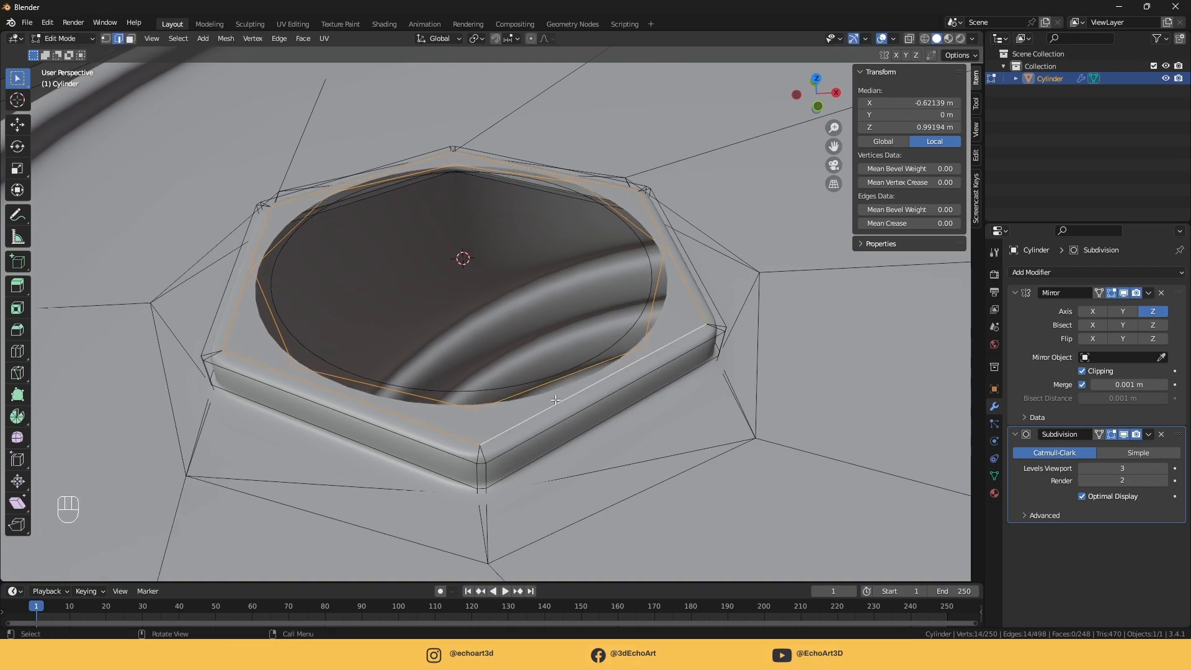
{"action": "right_click", "coordinate": [553, 392]}
{"action": "left_click", "coordinate": [534, 305]}
{"action": "key", "text": "ctrl+z"}
{"action": "right_click", "coordinate": [527, 309]}
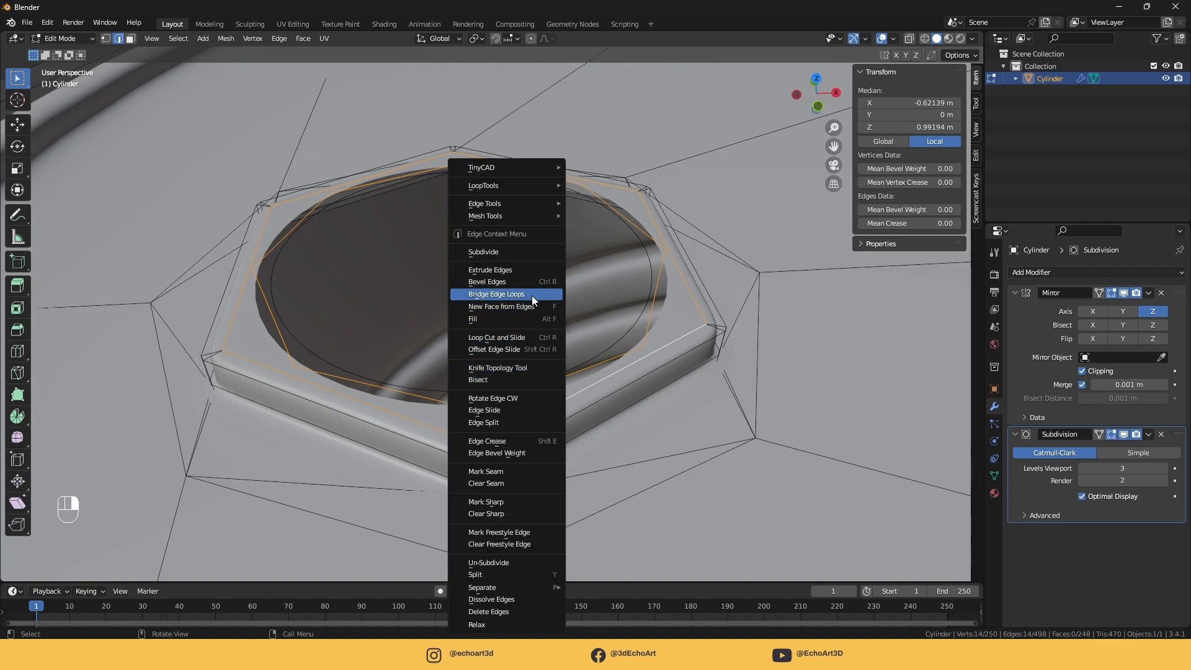
{"action": "left_click", "coordinate": [531, 294]}
{"action": "key", "text": "ctrl+z"}
{"action": "right_click", "coordinate": [531, 371]}
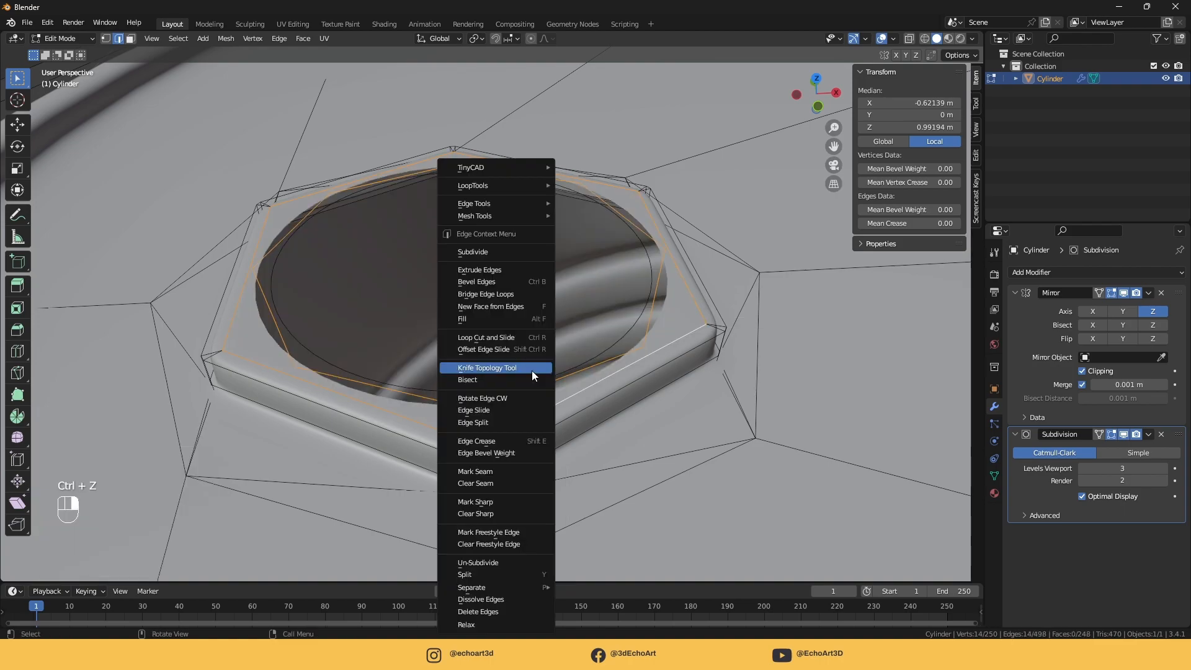
{"action": "left_click", "coordinate": [530, 314]}
{"action": "key", "text": "ctrl+z"}
{"action": "key", "text": "ctrl+z"}
Rescale the circle and bridge its edge loop to the inner hexagonal loop
{"action": "key", "text": "s"}
{"action": "left_click", "coordinate": [643, 386]}
{"action": "left_click", "coordinate": [611, 375], "text": "alt+shift"}
{"action": "right_click", "coordinate": [583, 369]}
{"action": "left_click", "coordinate": [563, 294]}
{"action": "scroll", "coordinate": [543, 379], "scroll_direction": "up", "scroll_amount": 2}
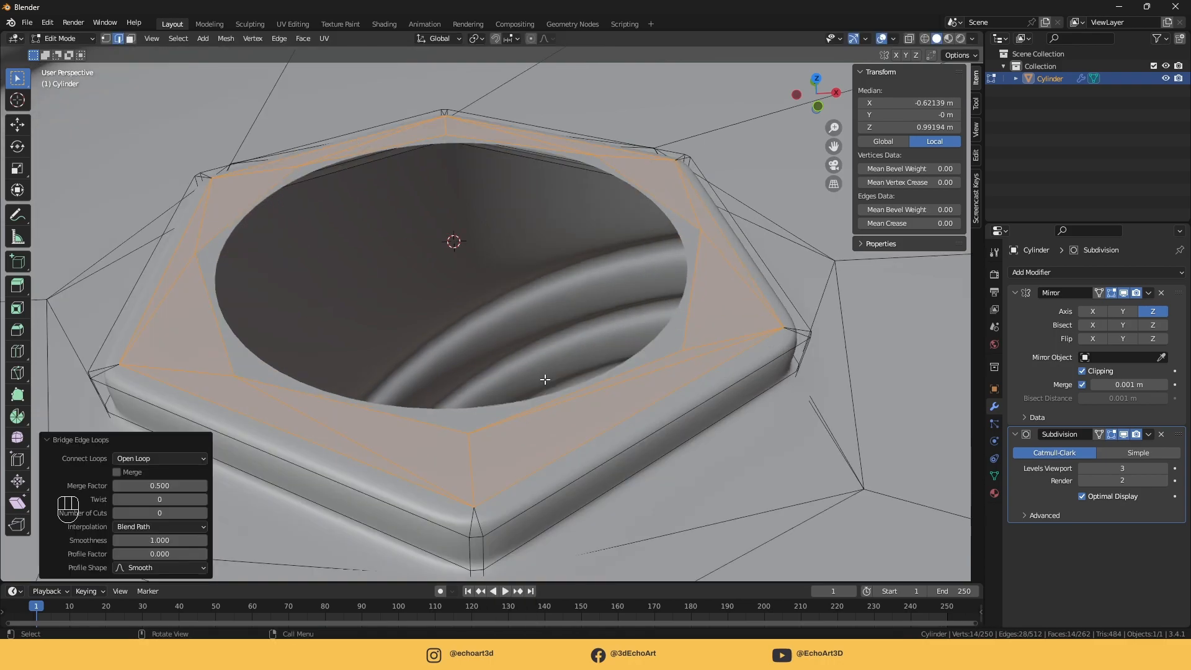
Extrude the circular opening's edge loop upward along Z by about 0.004 m to form a round collar
{"action": "left_click", "coordinate": [628, 370]}
{"action": "left_click", "coordinate": [629, 370], "text": "alt"}
{"action": "scroll", "coordinate": [628, 370], "scroll_direction": "down", "scroll_amount": 3}
{"action": "middle_click_drag", "start_coordinate": [629, 370], "coordinate": [611, 412]}
{"action": "scroll", "coordinate": [612, 412], "scroll_direction": "up", "scroll_amount": 1}
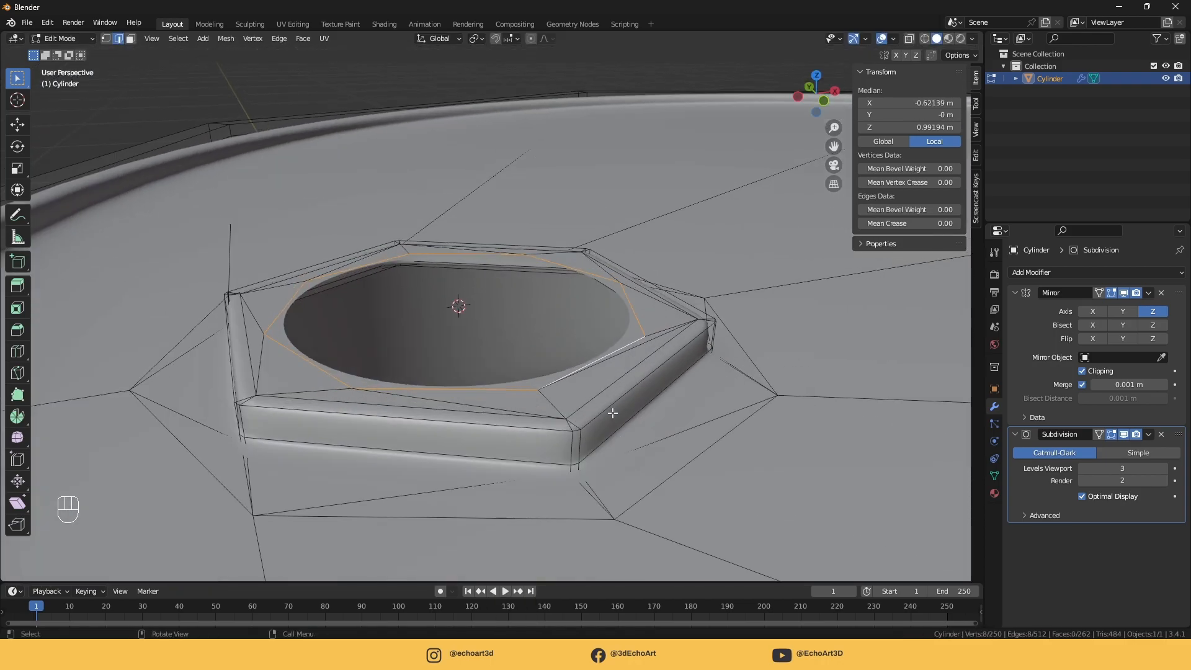
{"action": "key", "text": "e"}
{"action": "key", "text": "z"}
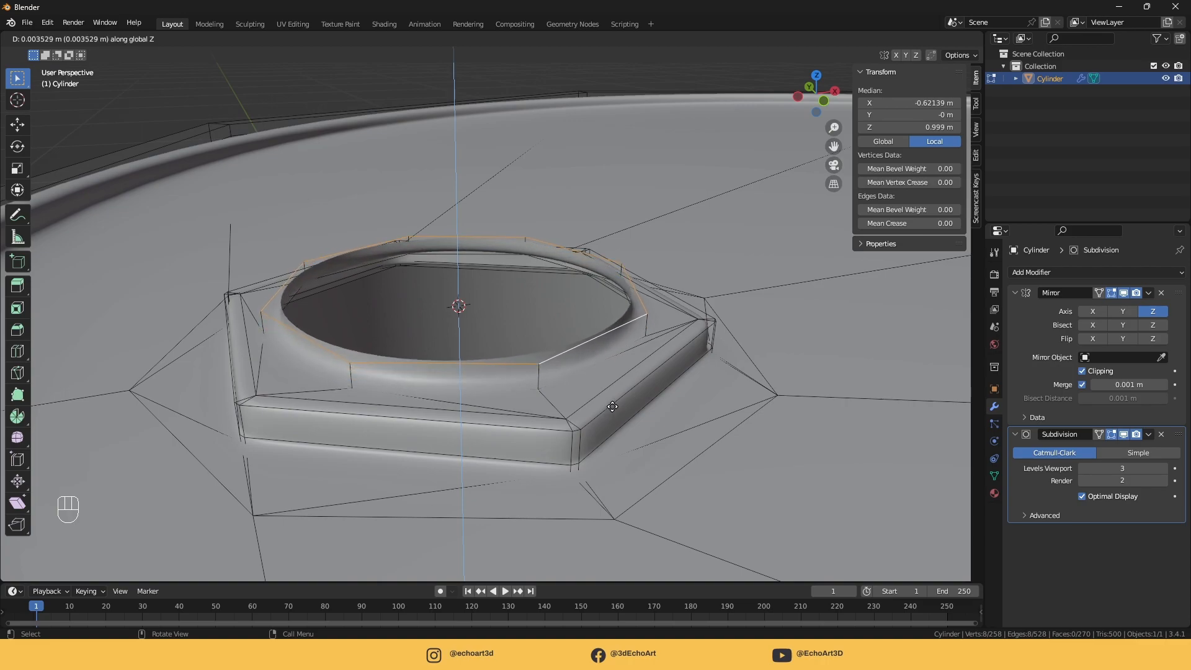
{"action": "left_click", "coordinate": [612, 407]}
Add one centred loop cut around the wall of the round collar
{"action": "scroll", "coordinate": [613, 406], "scroll_direction": "up", "scroll_amount": 2}
{"action": "key", "text": "ctrl+r"}
{"action": "left_click", "coordinate": [537, 385]}
{"action": "right_click", "coordinate": [537, 384]}
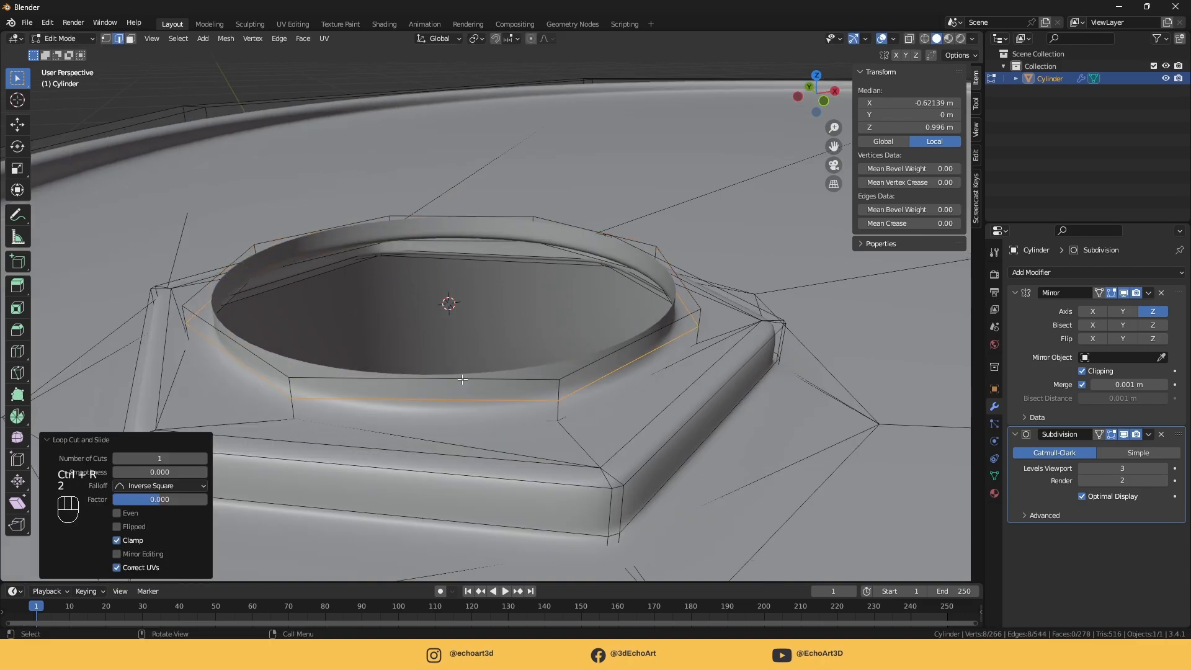
Duplicate the collar's upper edge loop in place and separate it into its own object
{"action": "left_click", "coordinate": [463, 382], "text": "alt"}
{"action": "key", "text": "shift+d"}
{"action": "right_click", "coordinate": [538, 396]}
{"action": "key", "text": "p"}
{"action": "left_click", "coordinate": [537, 395]}
{"action": "scroll", "coordinate": [517, 402], "scroll_direction": "down", "scroll_amount": 4}
{"action": "middle_click_drag", "start_coordinate": [517, 401], "coordinate": [441, 427]}
{"action": "key", "text": "Tab"}
{"action": "scroll", "coordinate": [505, 434], "scroll_direction": "down", "scroll_amount": 5}
{"action": "key", "text": "Tab"}
{"action": "scroll", "coordinate": [490, 441], "scroll_direction": "up", "scroll_amount": 6}
{"action": "key", "text": "Tab"}
{"action": "left_click", "coordinate": [442, 424]}
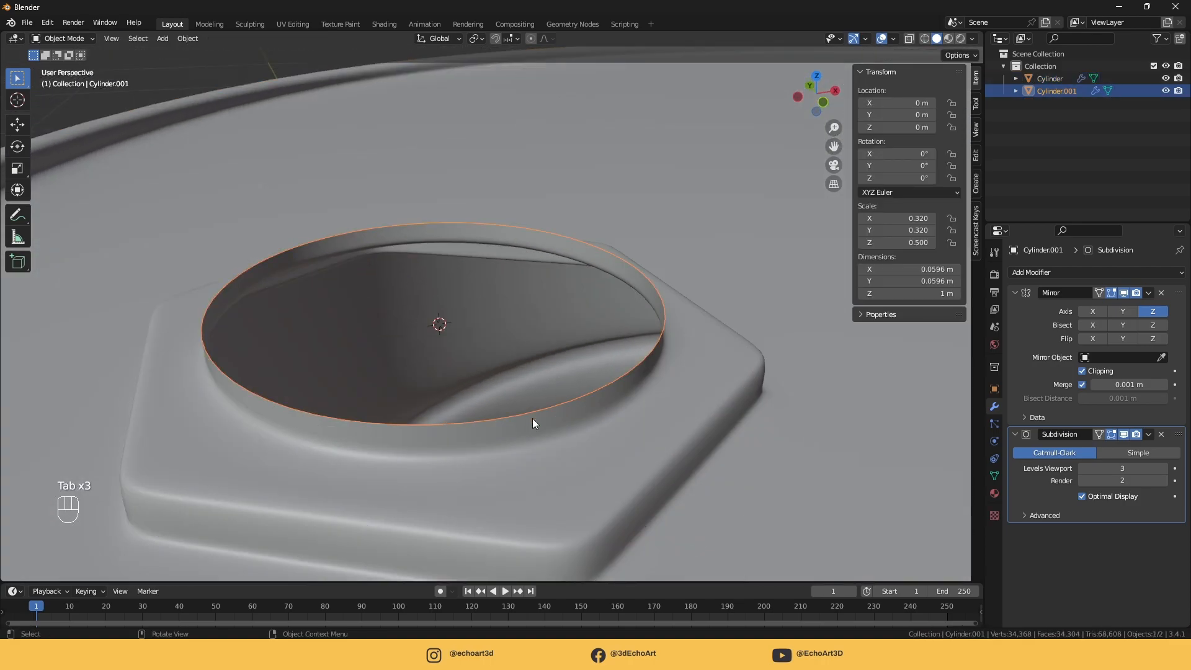
Extrude the separated loop inward to about 0.968 scale, and extrude the resulting inner loop downward along Z
{"action": "key", "text": "Tab"}
{"action": "key", "text": "a"}
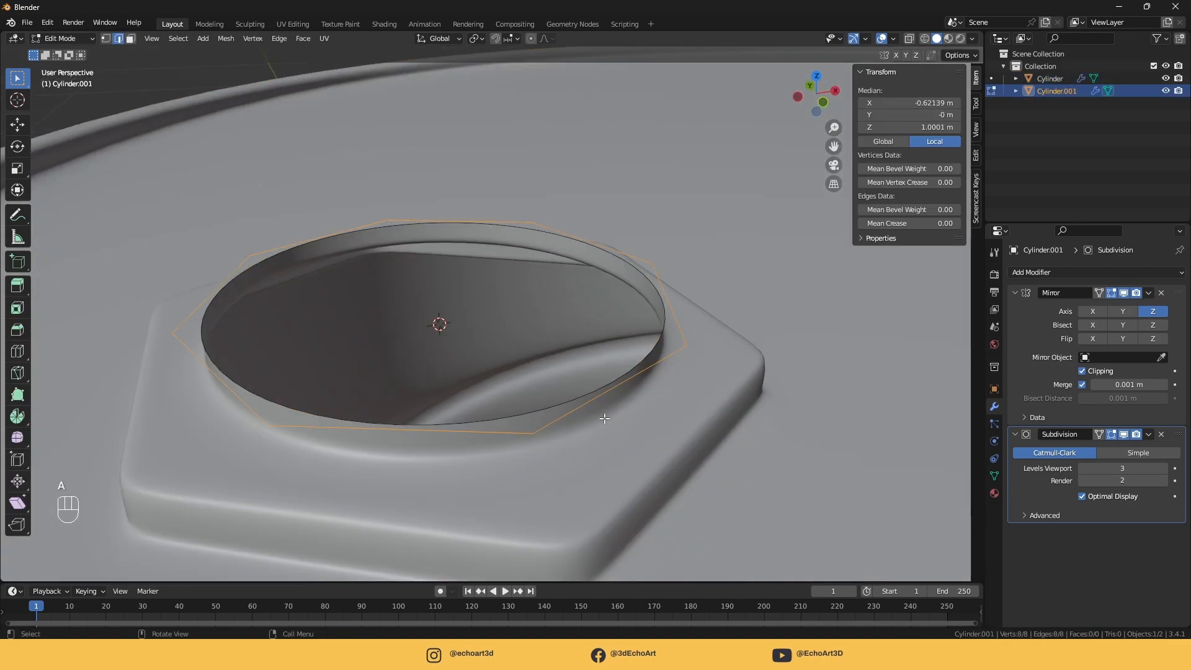
{"action": "key", "text": "e"}
{"action": "key", "text": "s"}
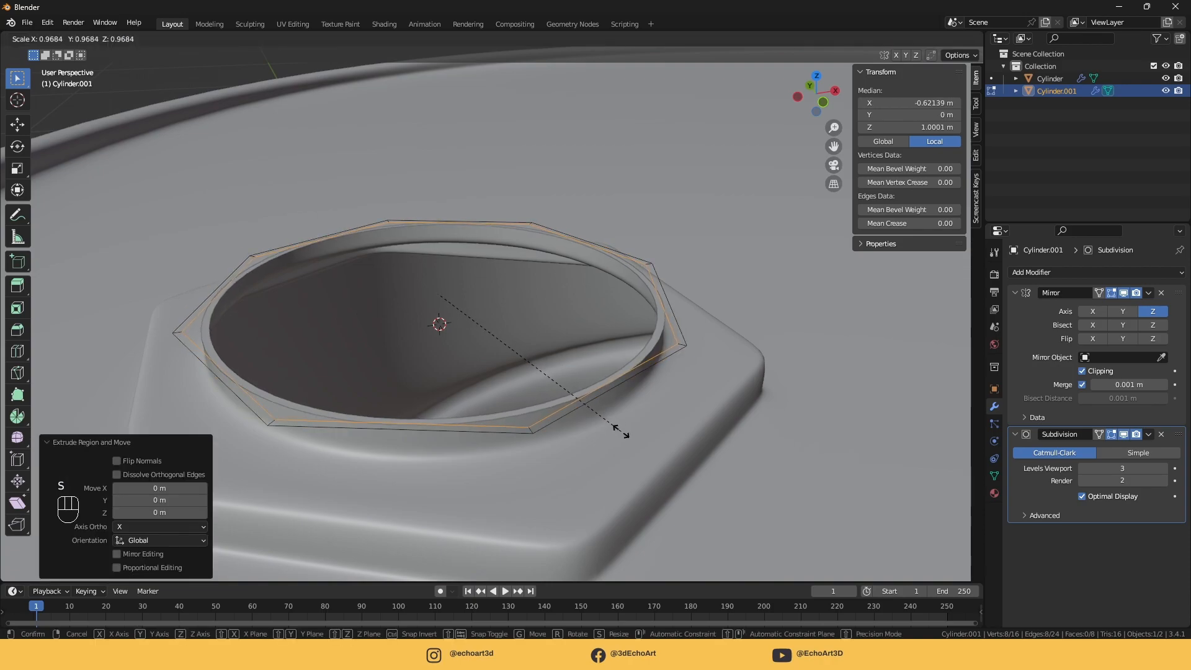
{"action": "left_click", "coordinate": [621, 433]}
{"action": "key", "text": "e"}
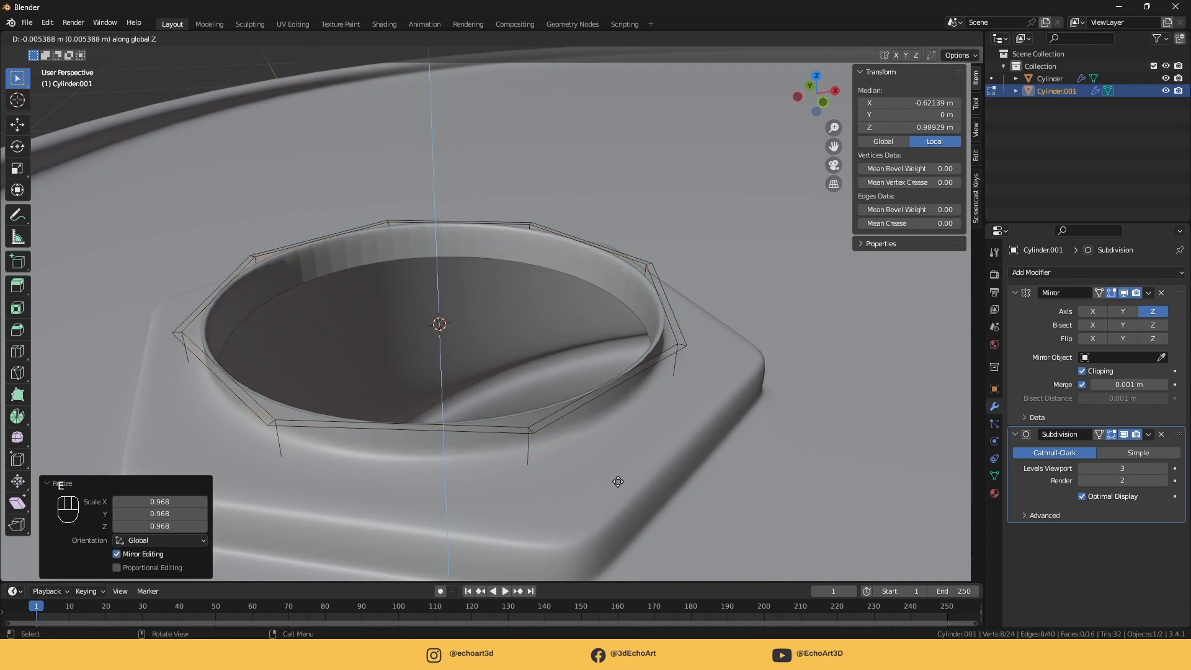
{"action": "right_click", "coordinate": [618, 483]}
Extrude the cap's lower loop inward to about 0.58 scale and close the floor by merging at its centre
{"action": "key", "text": "s"}
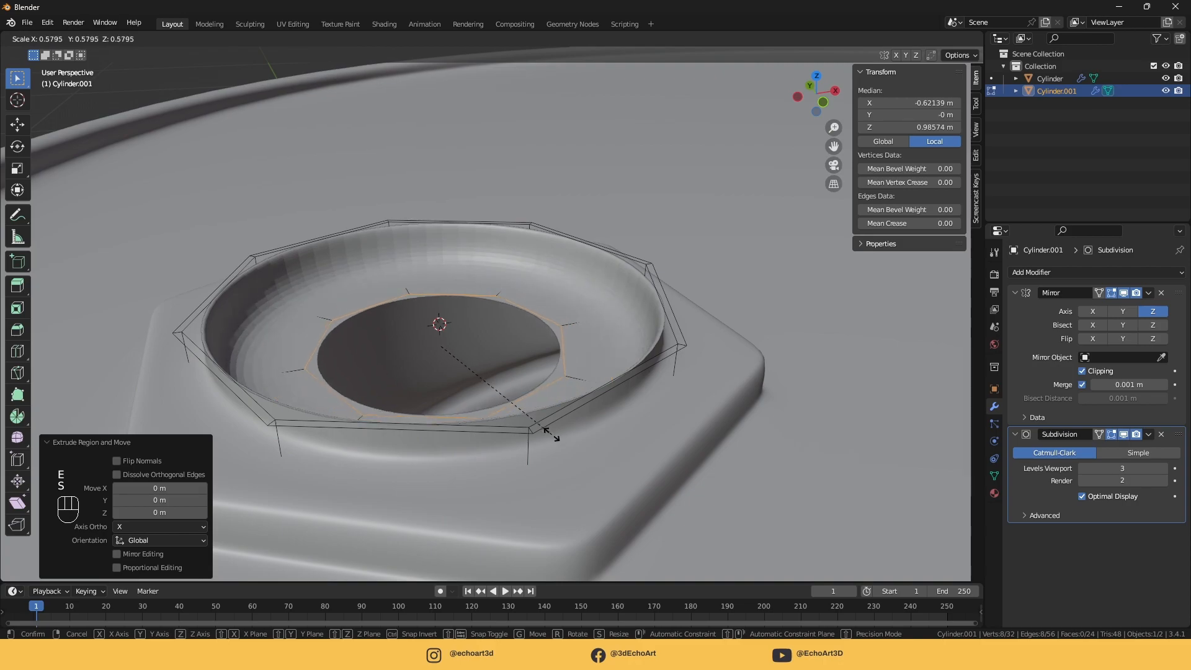
{"action": "left_click", "coordinate": [548, 433]}
{"action": "key", "text": "m"}
{"action": "left_click", "coordinate": [594, 314]}
{"action": "left_click", "coordinate": [521, 236]}
{"action": "left_click", "coordinate": [518, 242]}
Shade the cap object smooth
{"action": "key", "text": "Tab"}
{"action": "right_click", "coordinate": [534, 314]}
{"action": "left_click", "coordinate": [535, 314]}
Add one loop cut around the cap's rim to sharpen its edge
{"action": "key", "text": "Tab"}
{"action": "scroll", "coordinate": [661, 373], "scroll_direction": "up", "scroll_amount": 2}
{"action": "key", "text": "ctrl+r"}
{"action": "left_click", "coordinate": [551, 488]}
{"action": "left_click", "coordinate": [554, 490]}
Try to extrude the cap's outer rim loop outward to about 1.004 scale and downward along Z
{"action": "key", "text": "2"}
{"action": "left_click", "coordinate": [535, 502]}
{"action": "left_click", "coordinate": [534, 502], "text": "alt"}
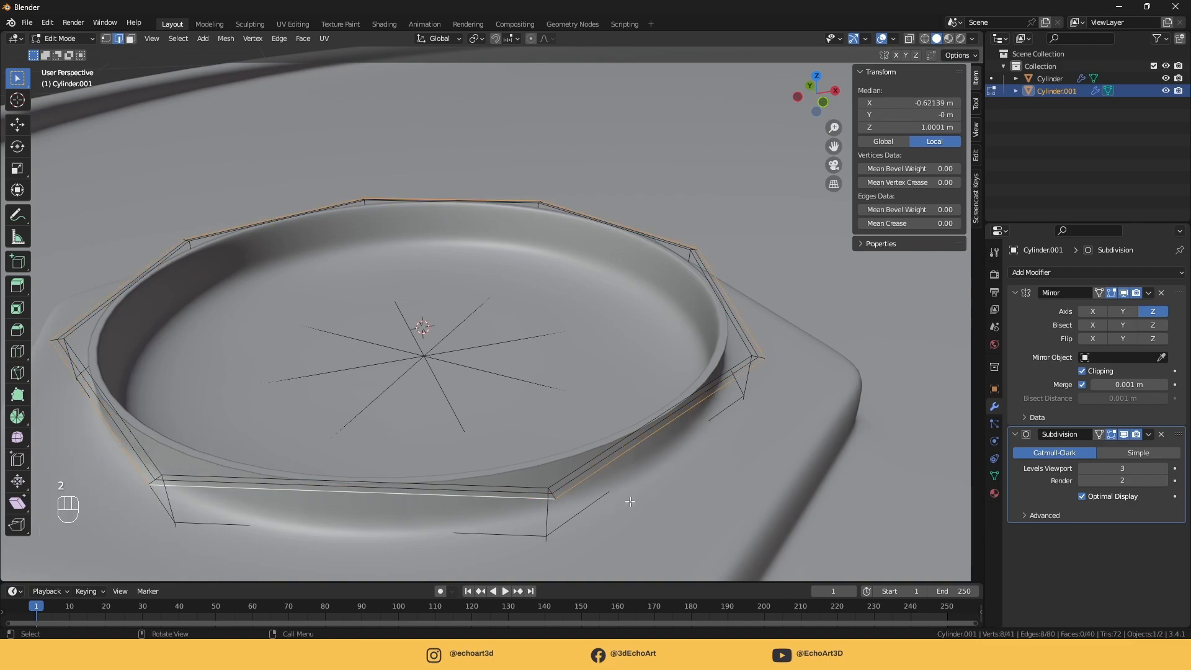
{"action": "key", "text": "s"}
{"action": "left_click", "coordinate": [675, 525]}
{"action": "key", "text": "e"}
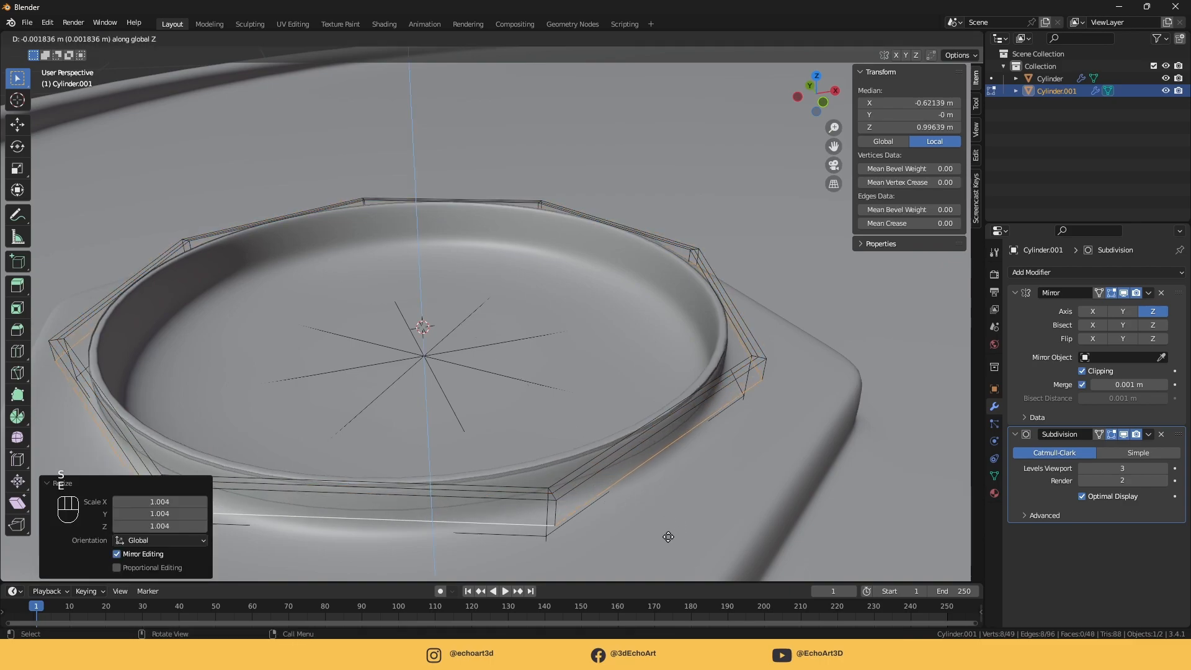
{"action": "left_click", "coordinate": [668, 537]}
{"action": "key", "text": "Tab"}
{"action": "middle_click_drag", "start_coordinate": [587, 508], "coordinate": [500, 482]}
{"action": "scroll", "coordinate": [500, 482], "scroll_direction": "down", "scroll_amount": 5}
{"action": "scroll", "coordinate": [500, 481], "scroll_direction": "up", "scroll_amount": 3}
{"action": "key", "text": "ctrl+z"}
{"action": "key", "text": "ctrl+z"}
{"action": "scroll", "coordinate": [569, 463], "scroll_direction": "up", "scroll_amount": 4}
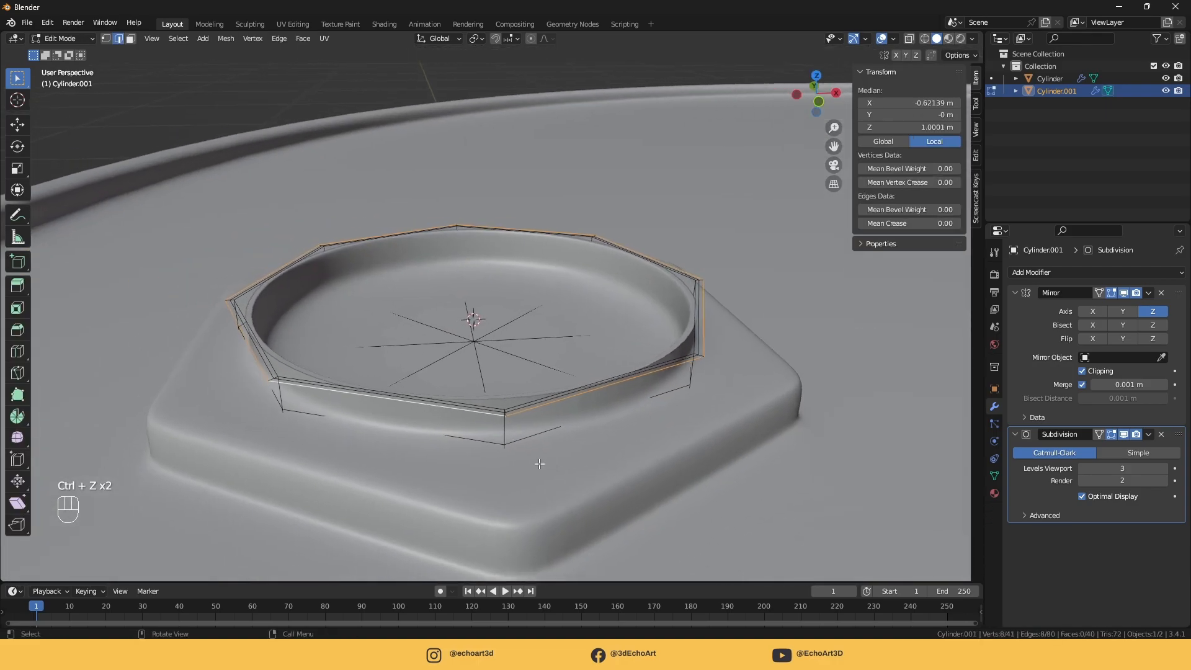
Dissolve the supporting edge loop on the cap's rim and scale the outer rim loop slightly outward
{"action": "left_click", "coordinate": [325, 435], "text": "alt"}
{"action": "key", "text": "x"}
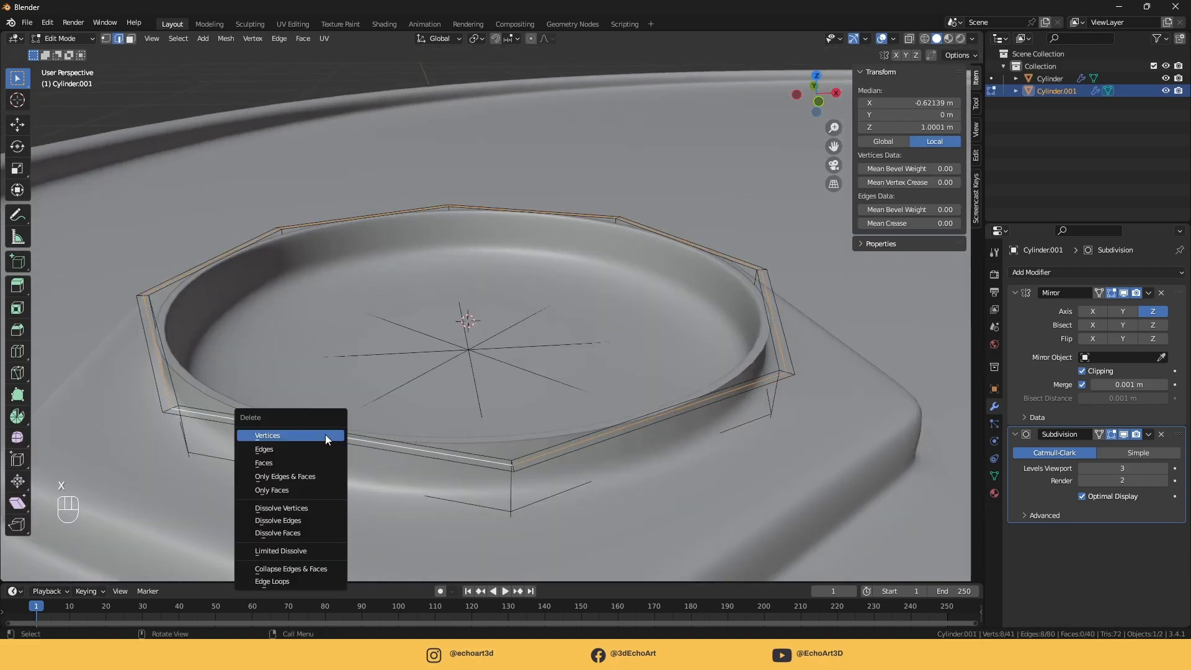
{"action": "left_click", "coordinate": [316, 521]}
{"action": "key", "text": "s"}
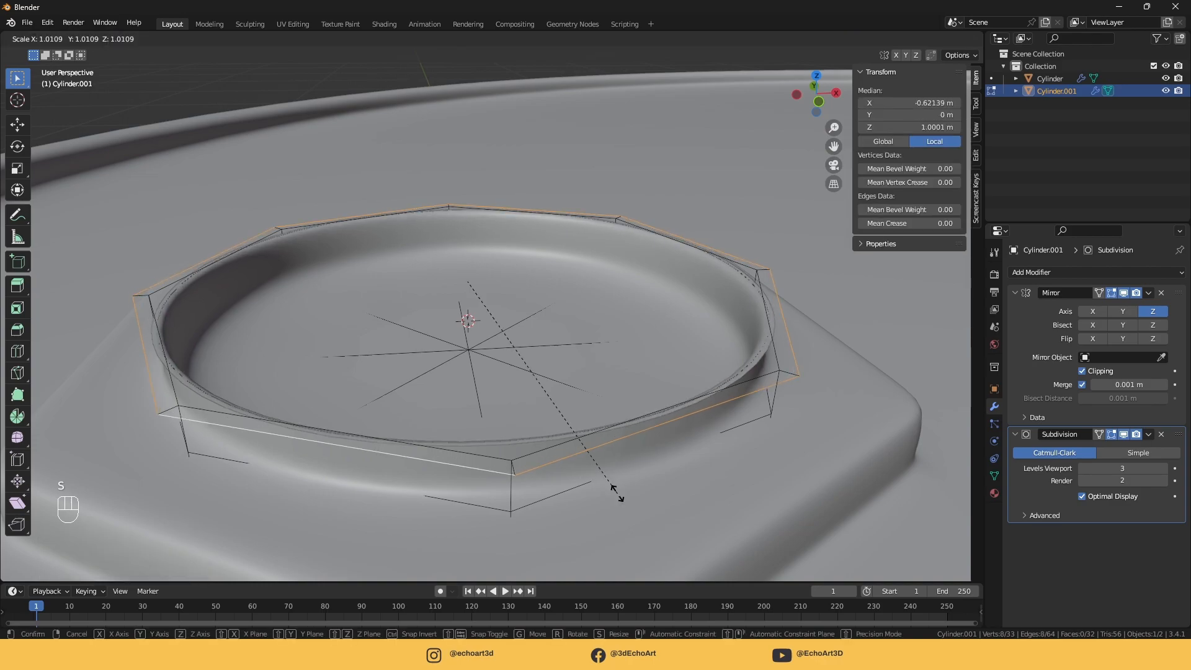
{"action": "left_click", "coordinate": [619, 496]}
Add one centred loop cut around the cap's widened rim and extrude the outer loop about 0.0012 m downward
{"action": "key", "text": "ctrl+r"}
{"action": "left_click", "coordinate": [616, 428]}
{"action": "right_click", "coordinate": [616, 429]}
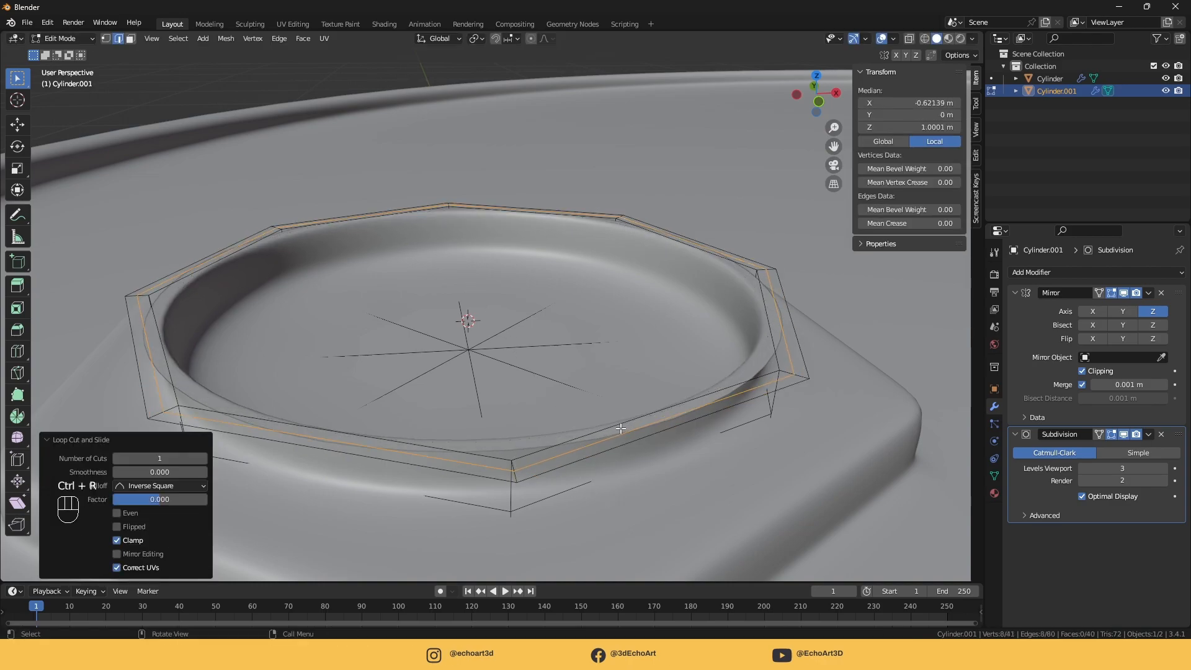
{"action": "left_click", "coordinate": [567, 463], "text": "alt"}
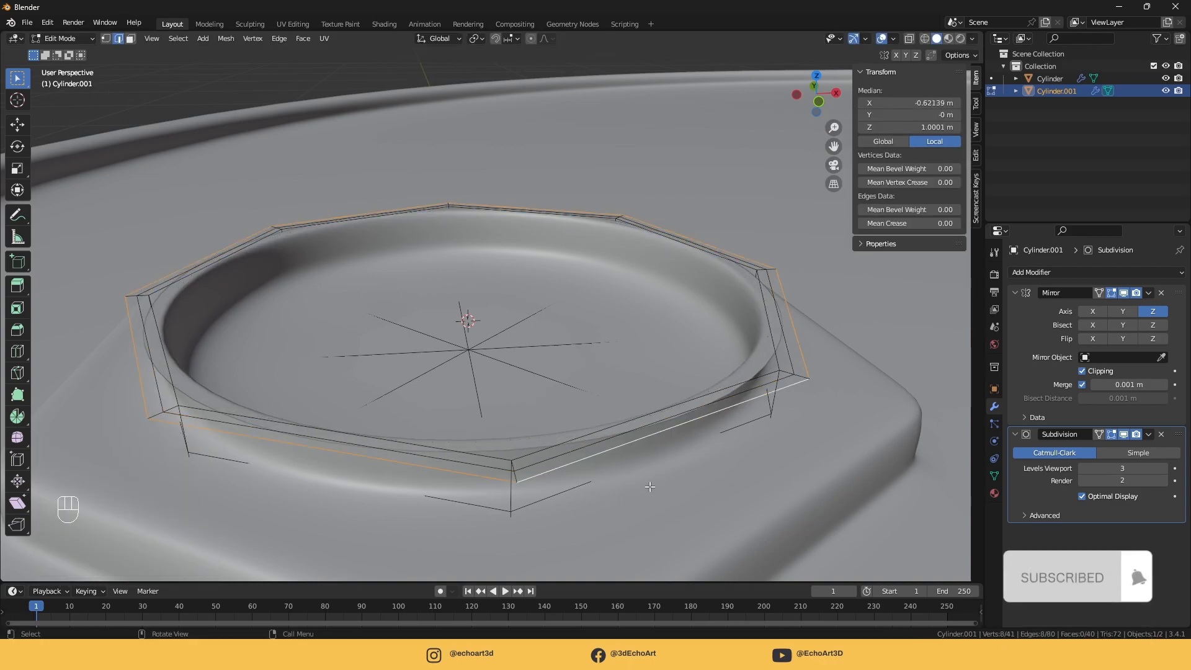
{"action": "key", "text": "e"}
{"action": "left_click", "coordinate": [649, 491]}
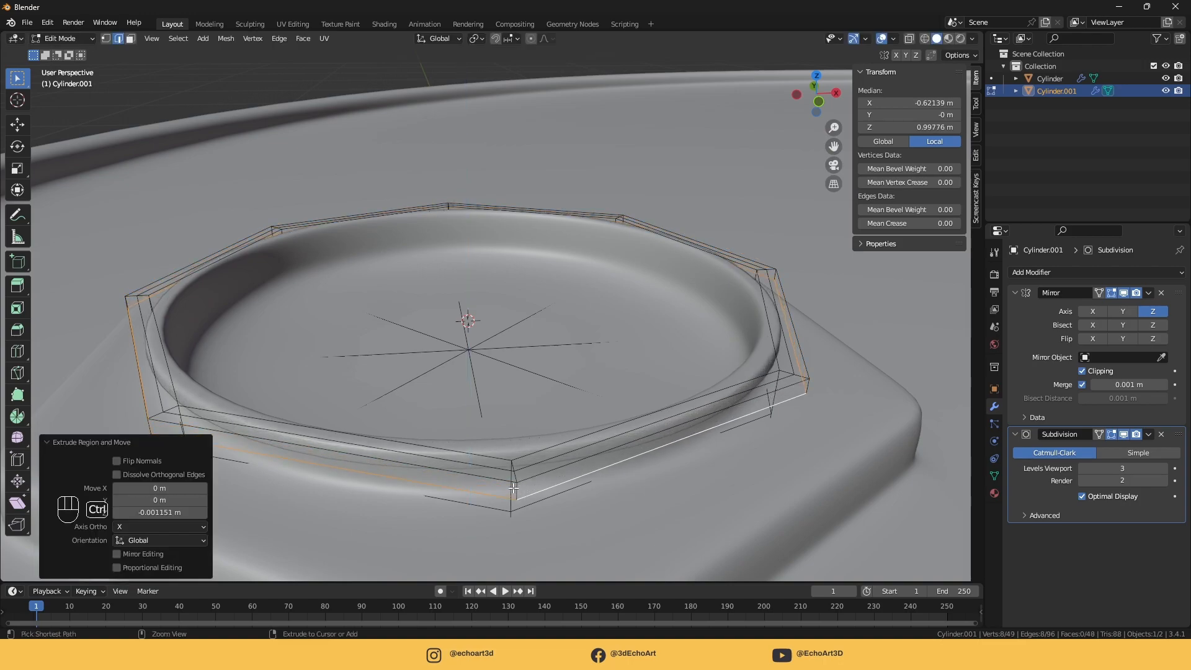
Move the whole cap object vertically to a Z location of about 0.0003 m
{"action": "key", "text": "Tab"}
{"action": "key", "text": "g"}
{"action": "key", "text": "z"}
{"action": "left_click", "coordinate": [629, 484]}
{"action": "key", "text": "Tab"}
{"action": "key", "text": "Tab"}
{"action": "scroll", "coordinate": [617, 475], "scroll_direction": "down", "scroll_amount": 6}
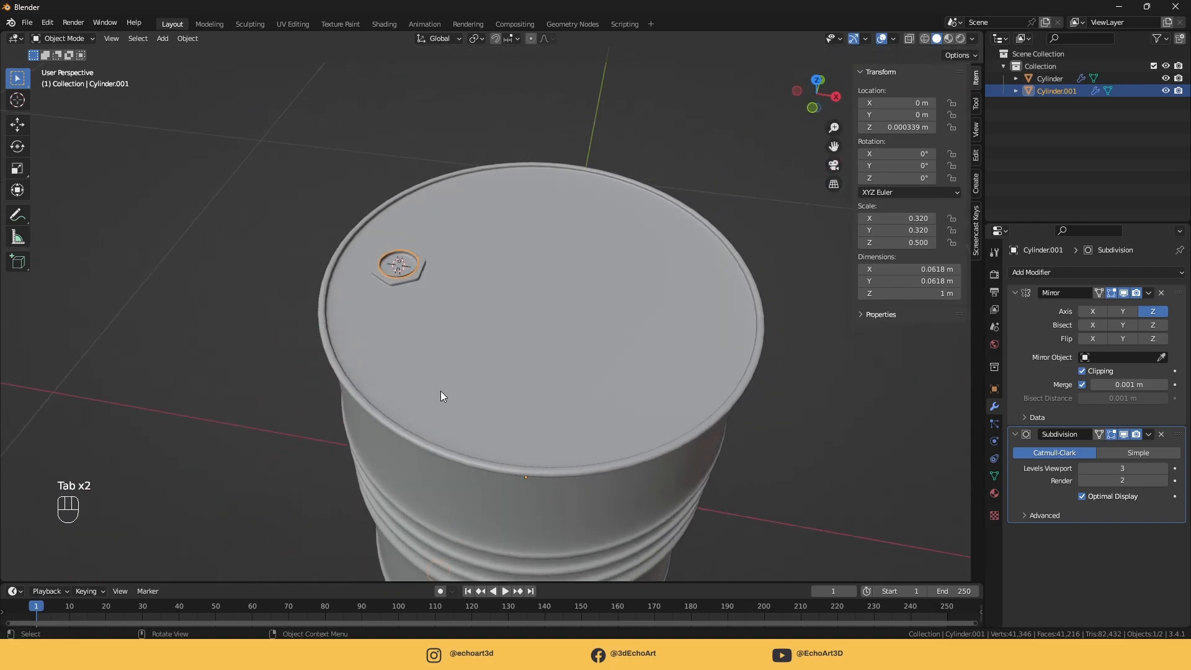
Apply the Mirror modifier on the drum body
{"action": "left_click", "coordinate": [418, 401]}
{"action": "middle_click_drag", "start_coordinate": [418, 400], "coordinate": [517, 352]}
{"action": "scroll", "coordinate": [488, 373], "scroll_direction": "up", "scroll_amount": 3}
{"action": "middle_click_drag", "start_coordinate": [557, 379], "coordinate": [527, 410]}
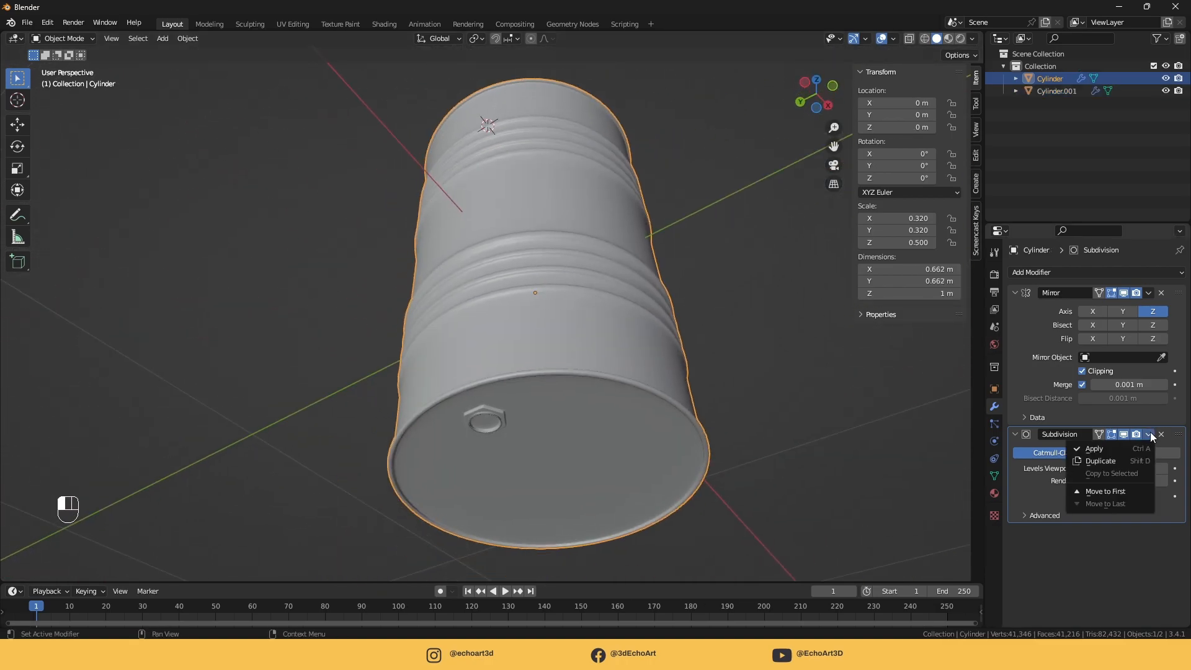
{"action": "left_click", "coordinate": [1148, 308]}
Examine the mirrored cap's mesh at the drum's underside
{"action": "scroll", "coordinate": [600, 331], "scroll_direction": "up", "scroll_amount": 6}
{"action": "left_click", "coordinate": [589, 258]}
{"action": "key", "text": "Tab"}
{"action": "key", "text": "Tab"}
{"action": "key", "text": "Tab"}
{"action": "key", "text": "a"}
{"action": "key", "text": "Tab"}
{"action": "scroll", "coordinate": [583, 264], "scroll_direction": "down", "scroll_amount": 5}
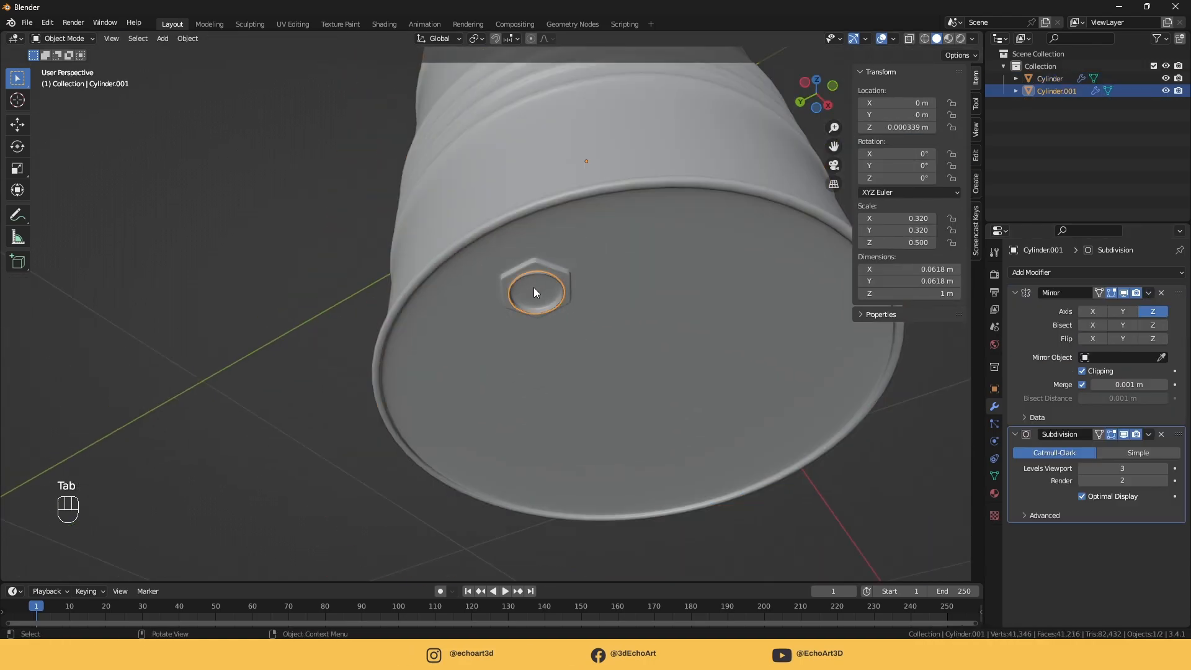
Open the drum body's mesh for editing and disable the Subdivision modifier's edit-mode display
{"action": "left_click", "coordinate": [646, 179]}
{"action": "scroll", "coordinate": [575, 242], "scroll_direction": "up", "scroll_amount": 5}
{"action": "key", "text": "Tab"}
{"action": "left_click", "coordinate": [1112, 294]}
{"action": "middle_click_drag", "start_coordinate": [572, 228], "coordinate": [535, 255]}
{"action": "left_click", "coordinate": [603, 315]}
{"action": "right_click", "coordinate": [607, 321]}
Delete the faces of the hexagonal fitting and the surrounding lid at the drum's bottom end
{"action": "key", "text": "3"}
{"action": "scroll", "coordinate": [583, 322], "scroll_direction": "up", "scroll_amount": 3}
{"action": "middle_click_drag", "start_coordinate": [583, 322], "coordinate": [646, 322], "text": "shift"}
{"action": "scroll", "coordinate": [599, 318], "scroll_direction": "up", "scroll_amount": 4}
{"action": "scroll", "coordinate": [646, 322], "scroll_direction": "down", "scroll_amount": 2}
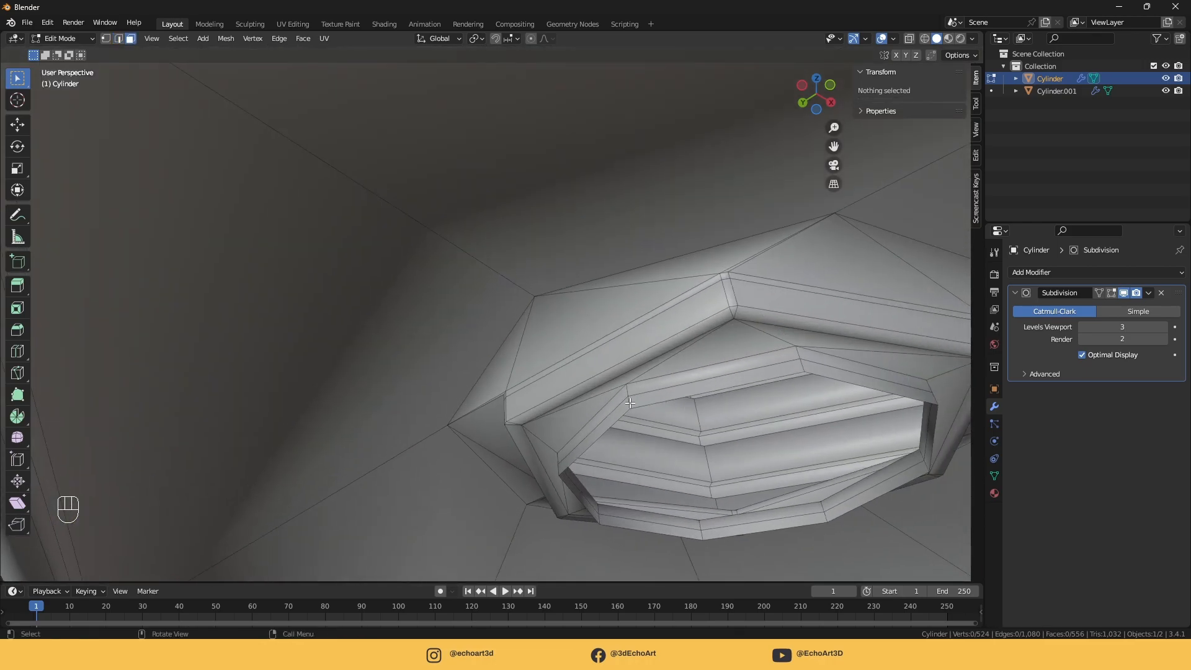
{"action": "left_click", "coordinate": [628, 390], "text": "alt+shift"}
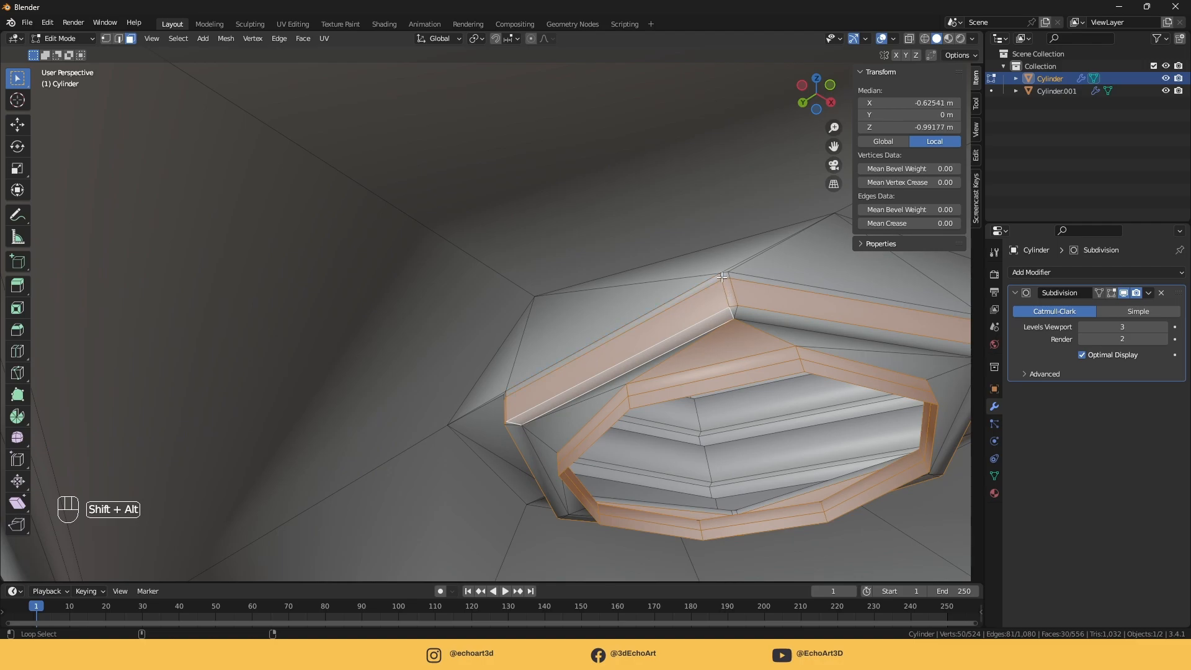
{"action": "key", "text": "c"}
{"action": "left_click_drag", "start_coordinate": [653, 239], "coordinate": [507, 372]}
{"action": "right_click", "coordinate": [508, 372]}
{"action": "scroll", "coordinate": [507, 372], "scroll_direction": "down", "scroll_amount": 7}
{"action": "middle_click_drag", "start_coordinate": [507, 373], "coordinate": [514, 346]}
{"action": "middle_click_drag", "start_coordinate": [514, 346], "coordinate": [560, 325], "text": "shift"}
{"action": "key", "text": "c"}
{"action": "mouse_move", "coordinate": [615, 268]}
{"action": "left_mouse_down"}
{"action": "mouse_move", "coordinate": [600, 345]}
{"action": "mouse_move", "coordinate": [666, 391]}
{"action": "left_mouse_up"}
{"action": "right_click", "coordinate": [665, 391]}
{"action": "middle_click_drag", "start_coordinate": [665, 391], "coordinate": [590, 379]}
{"action": "middle_click_drag", "start_coordinate": [590, 380], "coordinate": [334, 325], "text": "shift"}
{"action": "key", "text": "c"}
{"action": "left_click", "coordinate": [271, 272]}
{"action": "left_click_drag", "start_coordinate": [271, 271], "coordinate": [267, 168]}
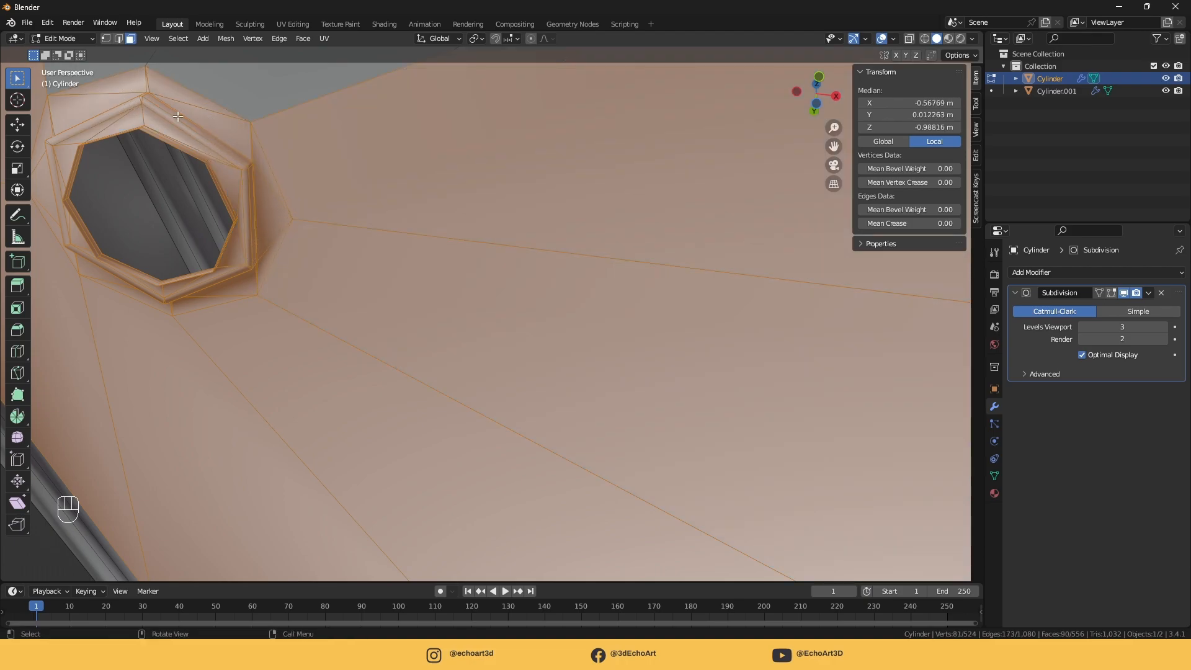
{"action": "middle_click_drag", "start_coordinate": [174, 114], "coordinate": [300, 205]}
{"action": "key", "text": "c"}
{"action": "left_click_drag", "start_coordinate": [301, 205], "coordinate": [229, 197]}
{"action": "right_click", "coordinate": [229, 197]}
{"action": "scroll", "coordinate": [231, 199], "scroll_direction": "down", "scroll_amount": 3}
{"action": "middle_click_drag", "start_coordinate": [310, 229], "coordinate": [502, 176]}
{"action": "key", "text": "x"}
{"action": "left_click", "coordinate": [502, 197]}
Delete the leftover faces of the bottom fitting
{"action": "scroll", "coordinate": [497, 203], "scroll_direction": "down", "scroll_amount": 3}
{"action": "middle_click_drag", "start_coordinate": [439, 266], "coordinate": [319, 316]}
{"action": "scroll", "coordinate": [318, 316], "scroll_direction": "up", "scroll_amount": 3}
{"action": "left_click_drag", "start_coordinate": [264, 291], "coordinate": [353, 357]}
{"action": "key", "text": "x"}
{"action": "left_click", "coordinate": [350, 301]}
Extrude the open inner rim loop at the drum's bottom inward to about 0.201 scale
{"action": "scroll", "coordinate": [349, 338], "scroll_direction": "down", "scroll_amount": 7}
{"action": "middle_click_drag", "start_coordinate": [373, 335], "coordinate": [596, 205]}
{"action": "middle_click_drag", "start_coordinate": [596, 205], "coordinate": [645, 372], "text": "shift"}
{"action": "middle_click_drag", "start_coordinate": [646, 372], "coordinate": [723, 378]}
{"action": "scroll", "coordinate": [726, 381], "scroll_direction": "up", "scroll_amount": 4}
{"action": "middle_click_drag", "start_coordinate": [755, 436], "coordinate": [831, 540]}
{"action": "left_click", "coordinate": [853, 438]}
{"action": "key", "text": "2"}
{"action": "left_click", "coordinate": [854, 436]}
{"action": "mouse_move", "coordinate": [695, 373]}
{"action": "middle_mouse_down", "text": "shift"}
{"action": "mouse_move", "coordinate": [686, 404]}
{"action": "mouse_move", "coordinate": [659, 351]}
{"action": "mouse_move", "coordinate": [695, 372]}
{"action": "middle_mouse_up", "text": "shift"}
{"action": "scroll", "coordinate": [665, 369], "scroll_direction": "up", "scroll_amount": 1}
{"action": "left_click", "coordinate": [664, 363]}
{"action": "left_click", "coordinate": [663, 364], "text": "alt"}
{"action": "key", "text": "e"}
{"action": "key", "text": "s"}
{"action": "left_click", "coordinate": [496, 225]}
Merge the bottom's inner loop with Collapse to close the drum's base
{"action": "key", "text": "m"}
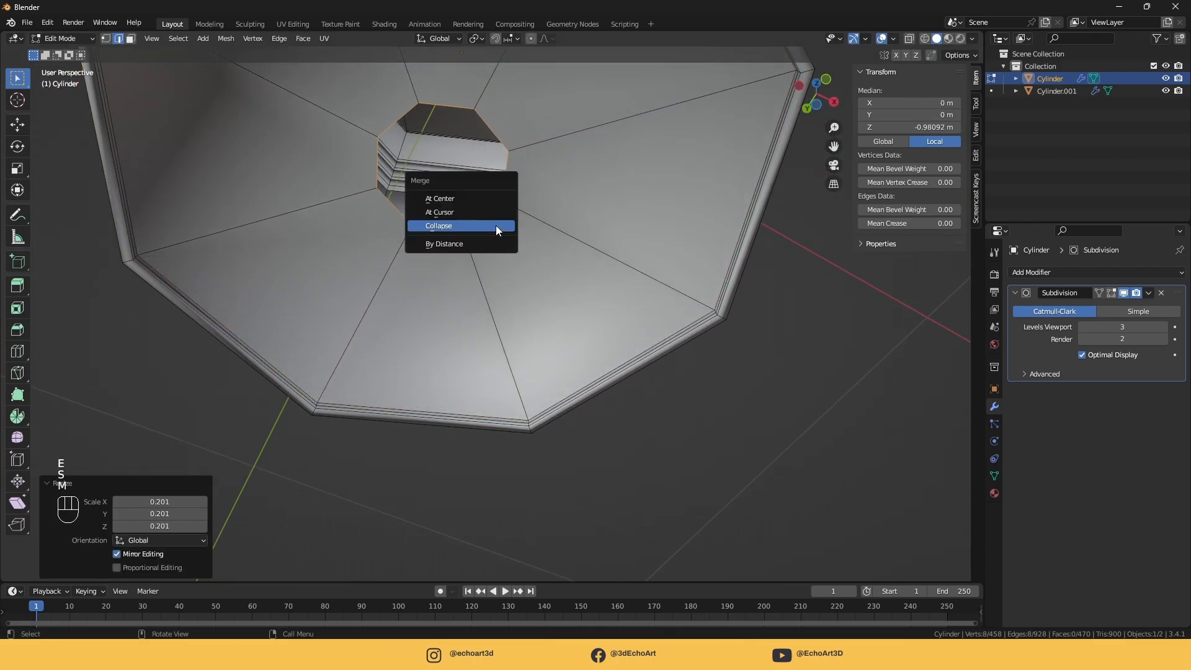
{"action": "left_click", "coordinate": [496, 225]}
{"action": "key", "text": "Tab"}
{"action": "middle_click_drag", "start_coordinate": [496, 225], "coordinate": [584, 352]}
{"action": "scroll", "coordinate": [545, 330], "scroll_direction": "down", "scroll_amount": 3}
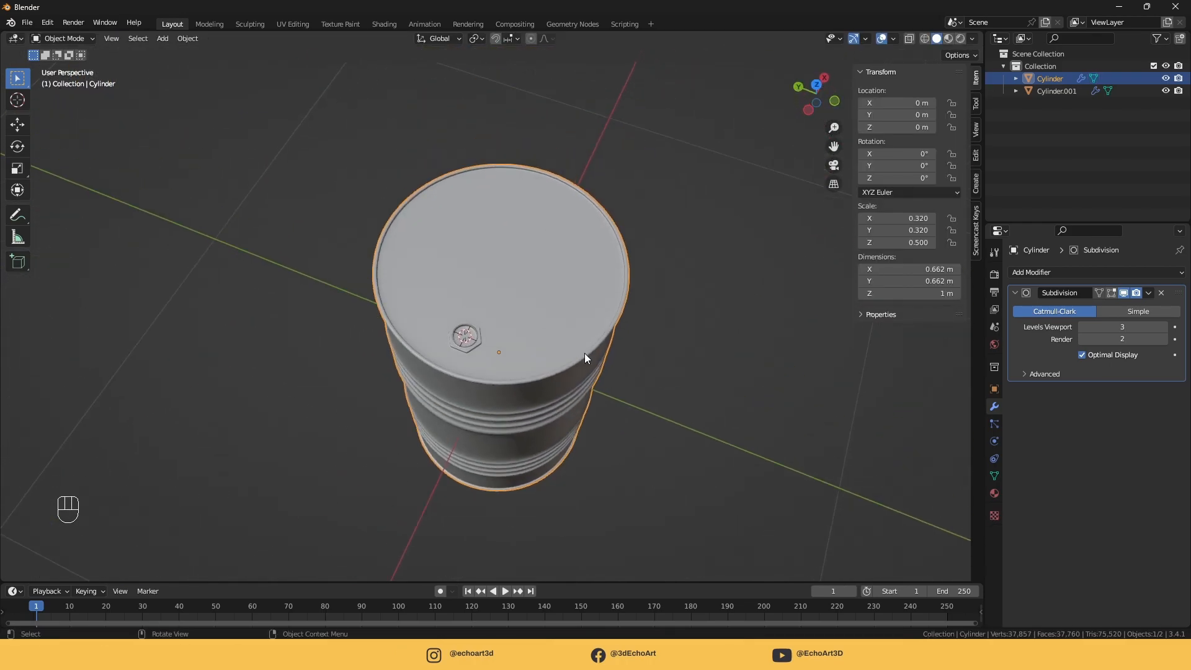
Connect two inner rim vertices on the top lid with an edge across the side opposite the filler fitting
{"action": "key", "text": "KP_7"}
{"action": "scroll", "coordinate": [588, 285], "scroll_direction": "up", "scroll_amount": 3}
{"action": "key", "text": "Tab"}
{"action": "middle_click_drag", "start_coordinate": [786, 315], "coordinate": [648, 318]}
{"action": "scroll", "coordinate": [743, 235], "scroll_direction": "down", "scroll_amount": 4}
{"action": "scroll", "coordinate": [649, 318], "scroll_direction": "up", "scroll_amount": 4}
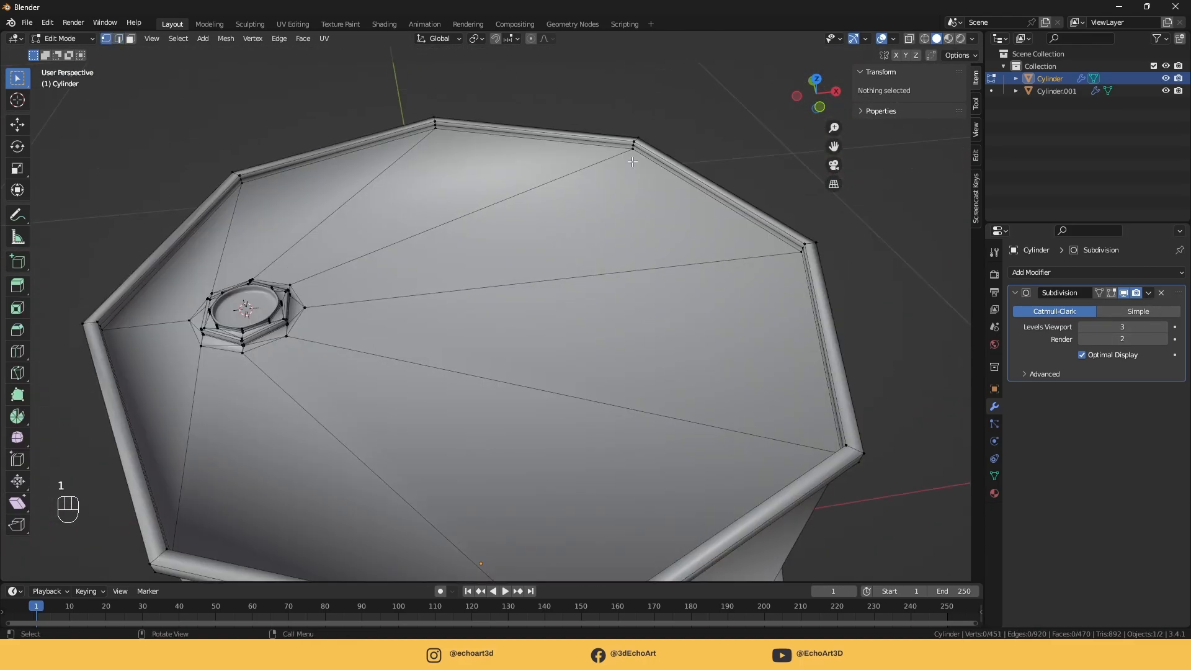
{"action": "left_click", "coordinate": [632, 160]}
{"action": "middle_click_drag", "start_coordinate": [632, 160], "coordinate": [750, 270]}
{"action": "scroll", "coordinate": [750, 271], "scroll_direction": "up", "scroll_amount": 4}
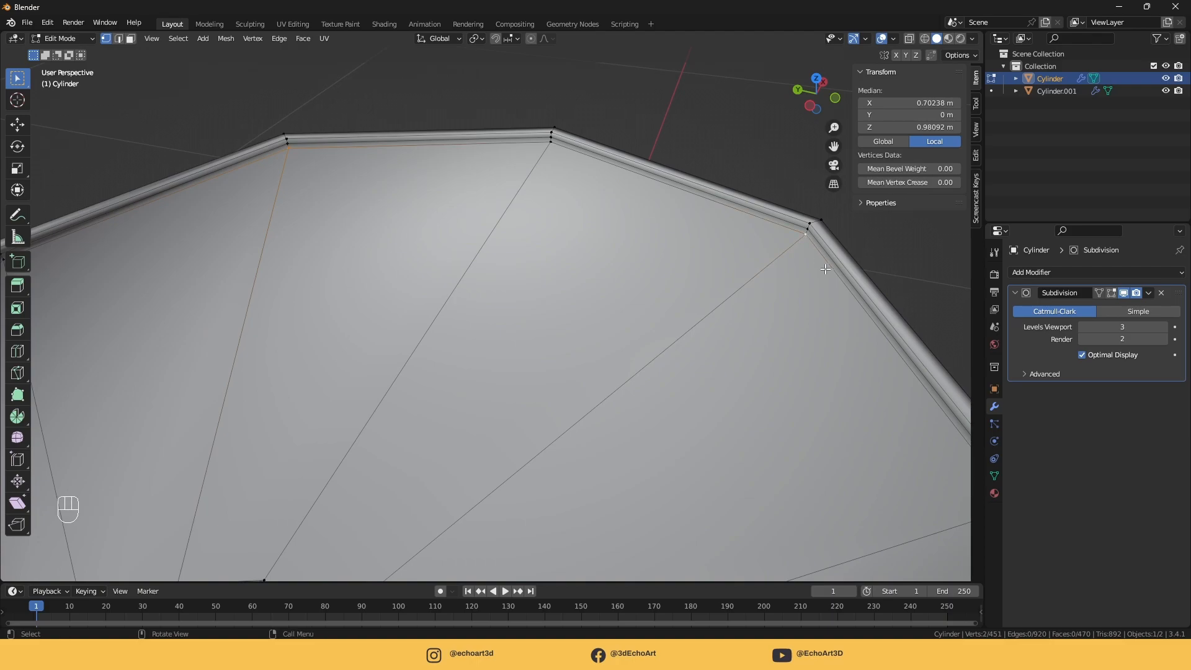
{"action": "key", "text": "j"}
Bevel the vertex where the lid's new edge crosses the centre line into a diamond with a width of 0.163 m
{"action": "scroll", "coordinate": [497, 308], "scroll_direction": "down", "scroll_amount": 5}
{"action": "key", "text": "KP_7"}
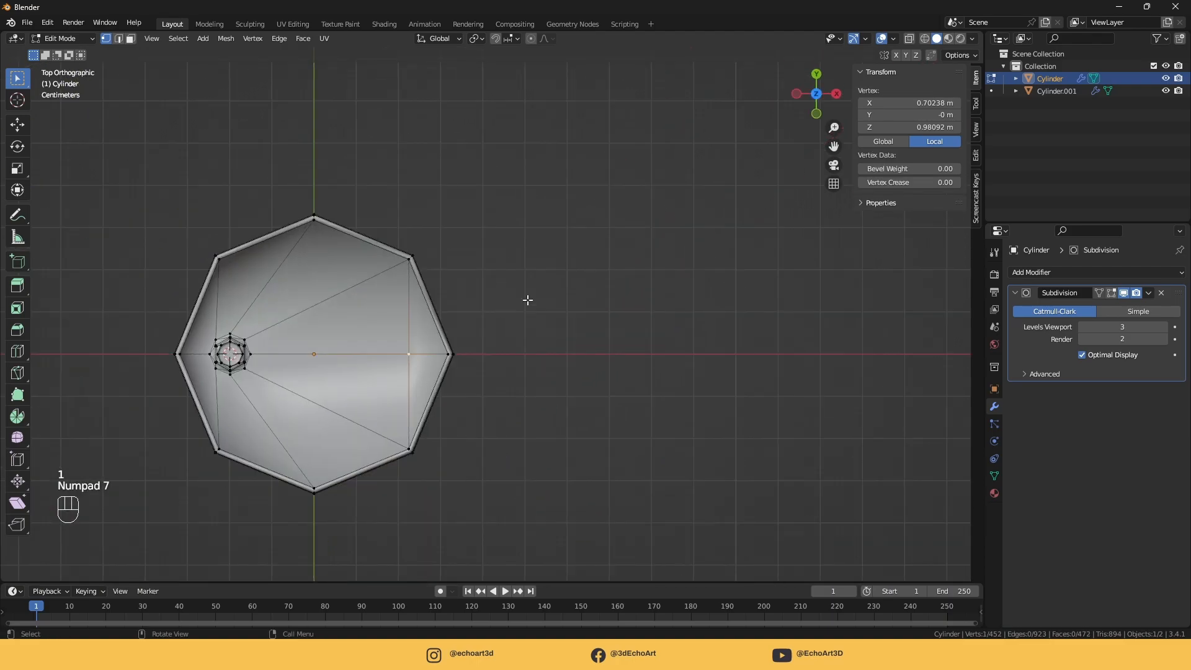
{"action": "scroll", "coordinate": [502, 306], "scroll_direction": "up", "scroll_amount": 3}
{"action": "key", "text": "ctrl+shift+b"}
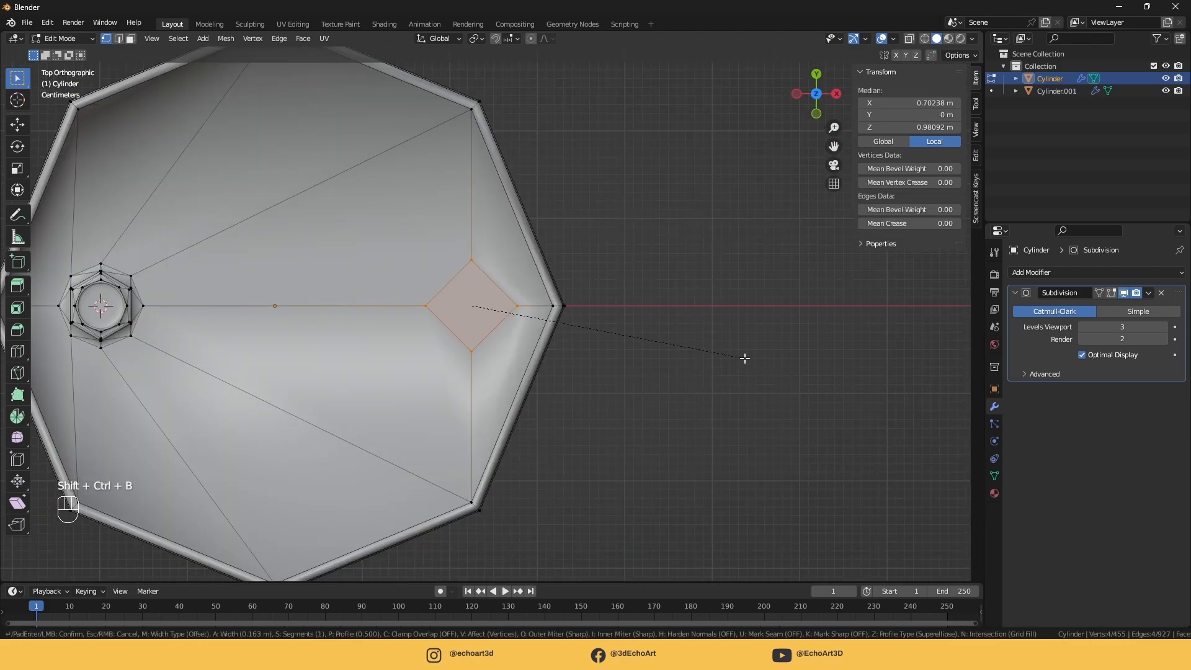
{"action": "left_click", "coordinate": [744, 359]}
Bevel the diamond's four corner vertices by about 0.022 m and delete its inner face to open a hole
{"action": "scroll", "coordinate": [480, 297], "scroll_direction": "up", "scroll_amount": 3}
{"action": "key", "text": "ctrl+shift+b"}
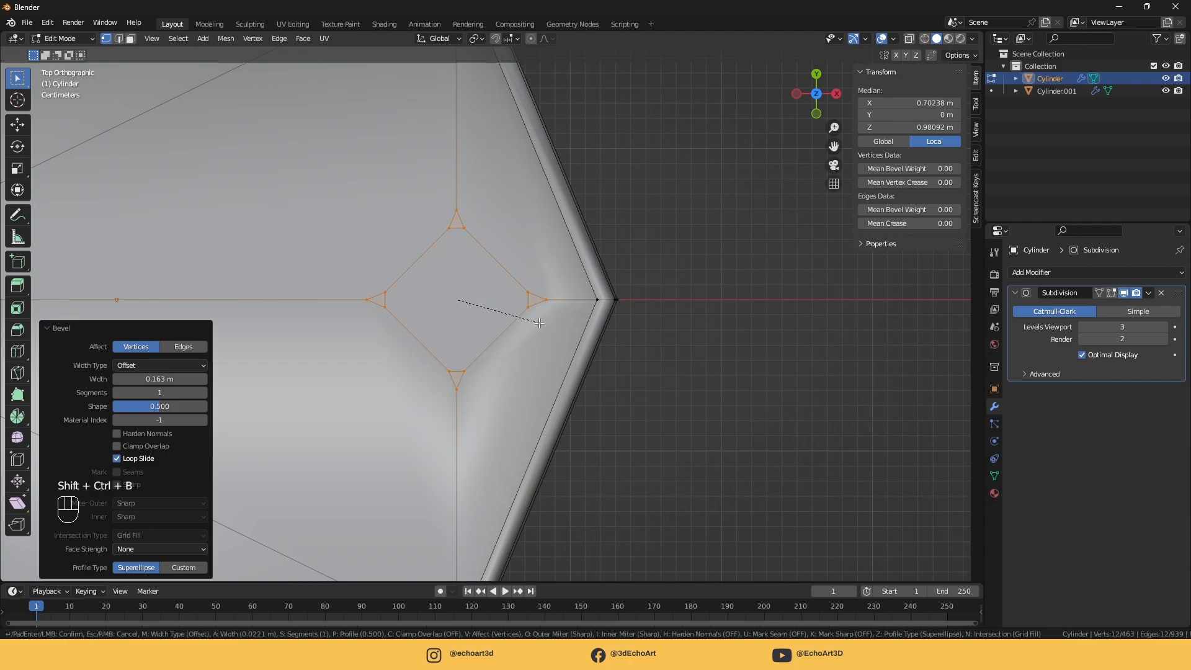
{"action": "middle_click_drag", "start_coordinate": [534, 322], "coordinate": [601, 321], "text": "shift"}
{"action": "key", "text": "3"}
{"action": "left_click", "coordinate": [532, 282]}
{"action": "key", "text": "x"}
{"action": "left_click", "coordinate": [522, 300]}
{"action": "scroll", "coordinate": [521, 301], "scroll_direction": "down", "scroll_amount": 4}
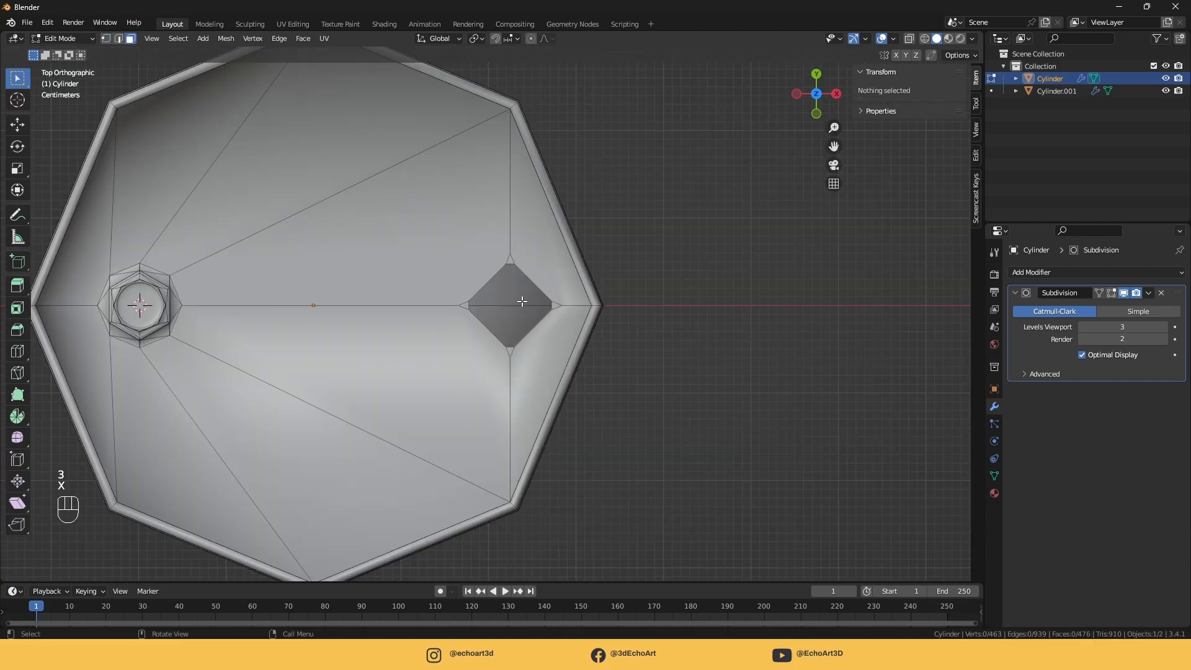
Snap the 3D cursor to the centre of the new lid hole's edge loop
{"action": "scroll", "coordinate": [521, 301], "scroll_direction": "up", "scroll_amount": 3}
{"action": "middle_click_drag", "start_coordinate": [507, 327], "coordinate": [553, 315], "text": "shift"}
{"action": "key", "text": "2"}
{"action": "left_click", "coordinate": [620, 251]}
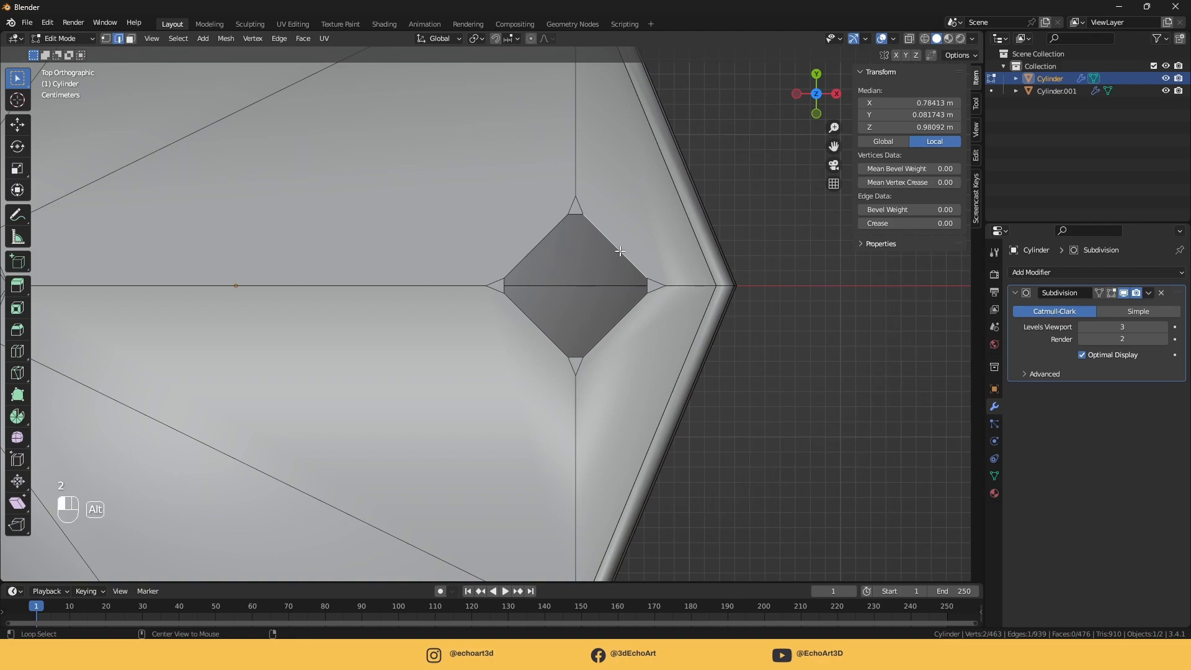
{"action": "key", "text": "shift+s"}
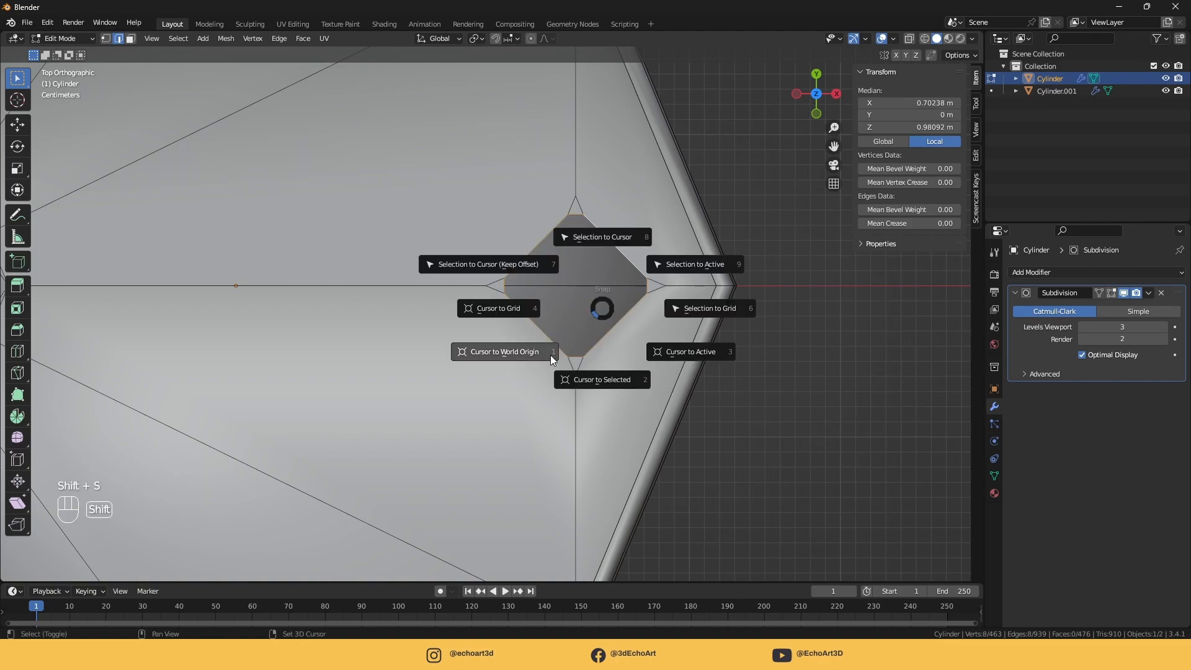
{"action": "left_click", "coordinate": [604, 380]}
{"action": "key", "text": "Tab"}
Add a six-vertex mesh circle at the 3D cursor in the lid hole
{"action": "middle_click_drag", "start_coordinate": [599, 384], "coordinate": [656, 263]}
{"action": "scroll", "coordinate": [621, 310], "scroll_direction": "up", "scroll_amount": 3}
{"action": "key", "text": "shift+a"}
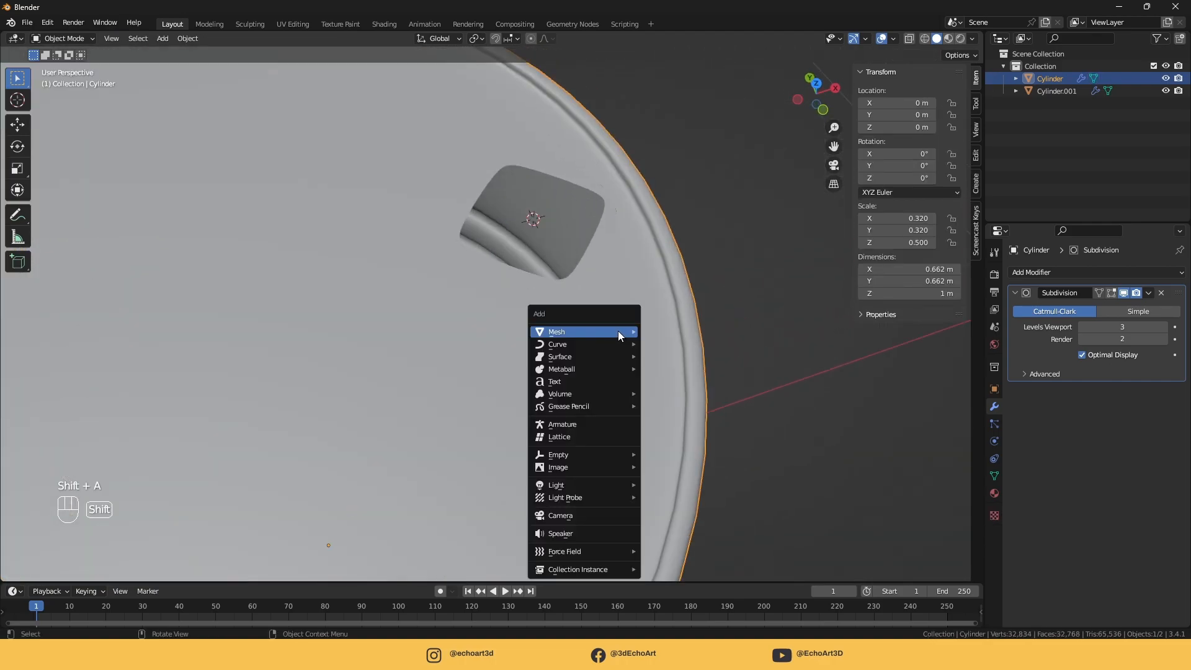
{"action": "mouse_move", "coordinate": [621, 332]}
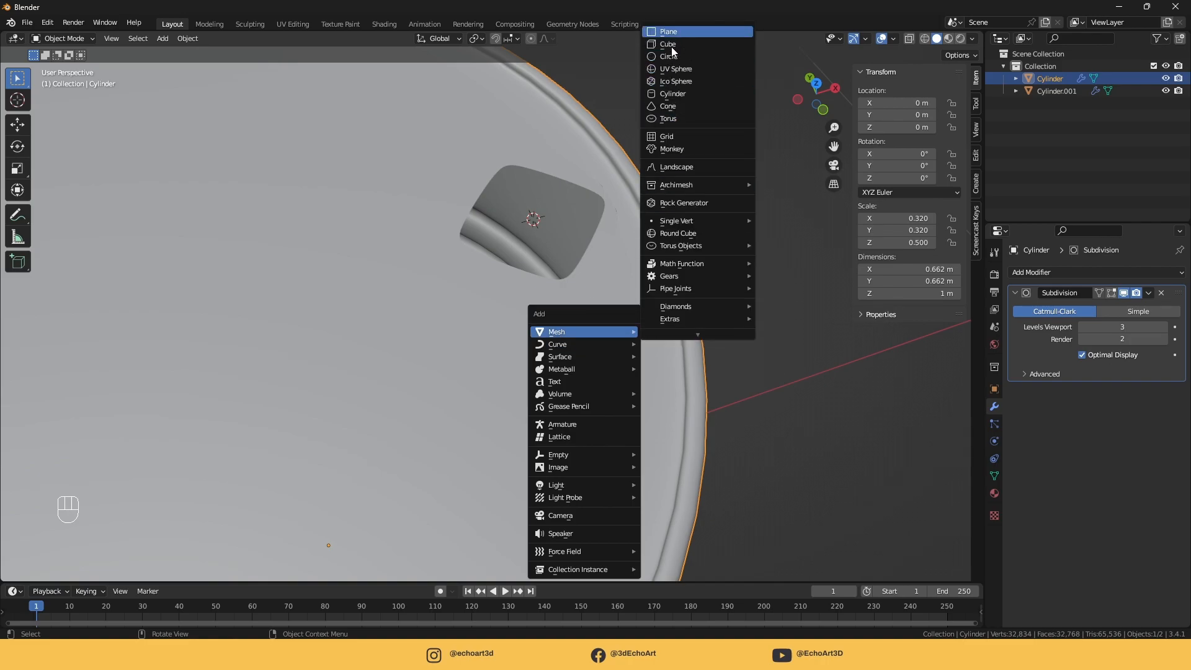
{"action": "left_click", "coordinate": [670, 56]}
Set the hexagonal circle's scale to 0.025 on all three axes
{"action": "left_click", "coordinate": [900, 218]}
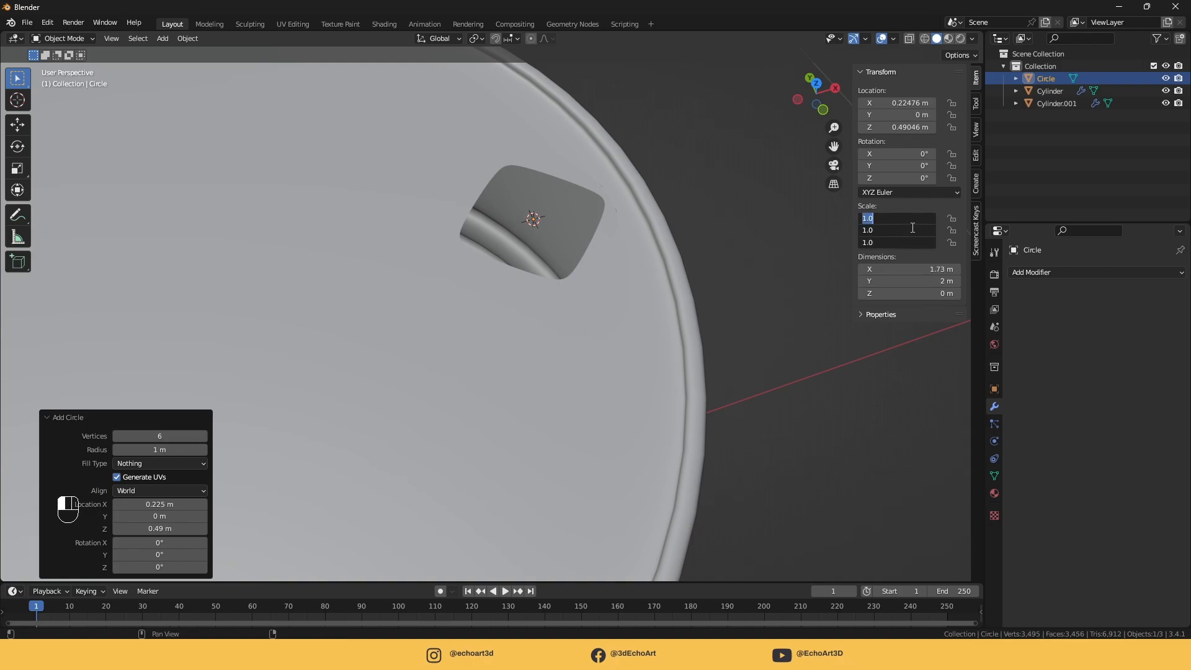
{"action": "scroll", "coordinate": [596, 288], "scroll_direction": "down", "scroll_amount": 3}
{"action": "scroll", "coordinate": [597, 288], "scroll_direction": "up", "scroll_amount": 5}
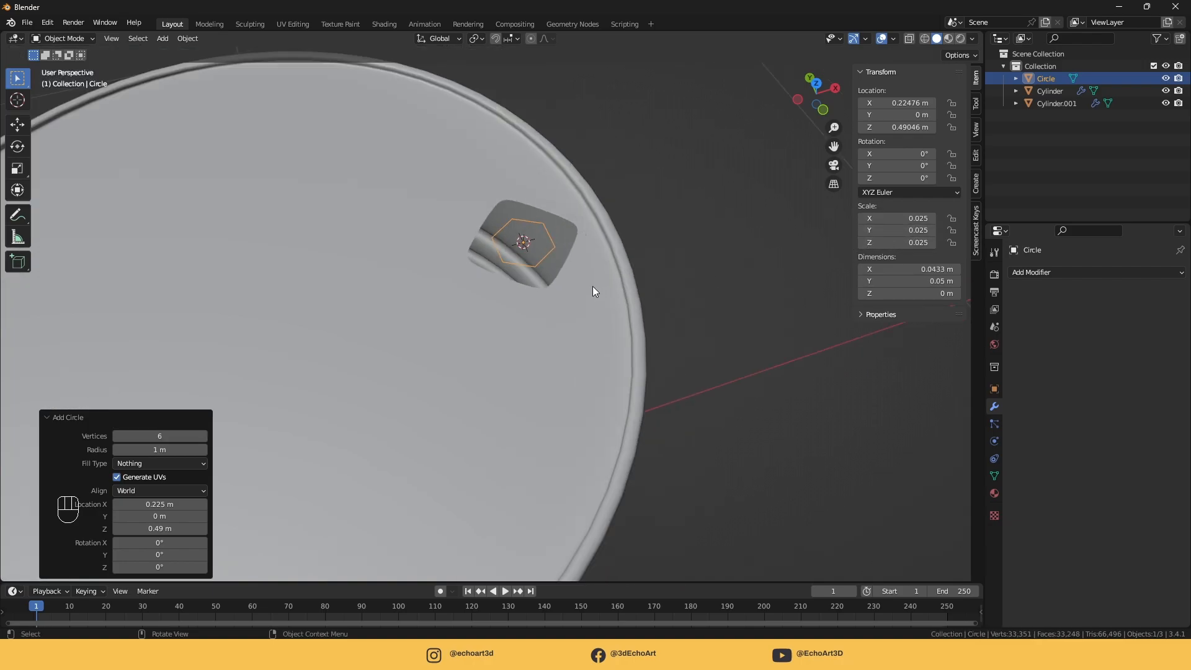
Join the hexagonal circle with the drum body into one object
{"action": "key", "text": "Tab"}
{"action": "key", "text": "Tab"}
{"action": "left_click", "coordinate": [621, 261], "text": "shift"}
{"action": "key", "text": "ctrl+j"}
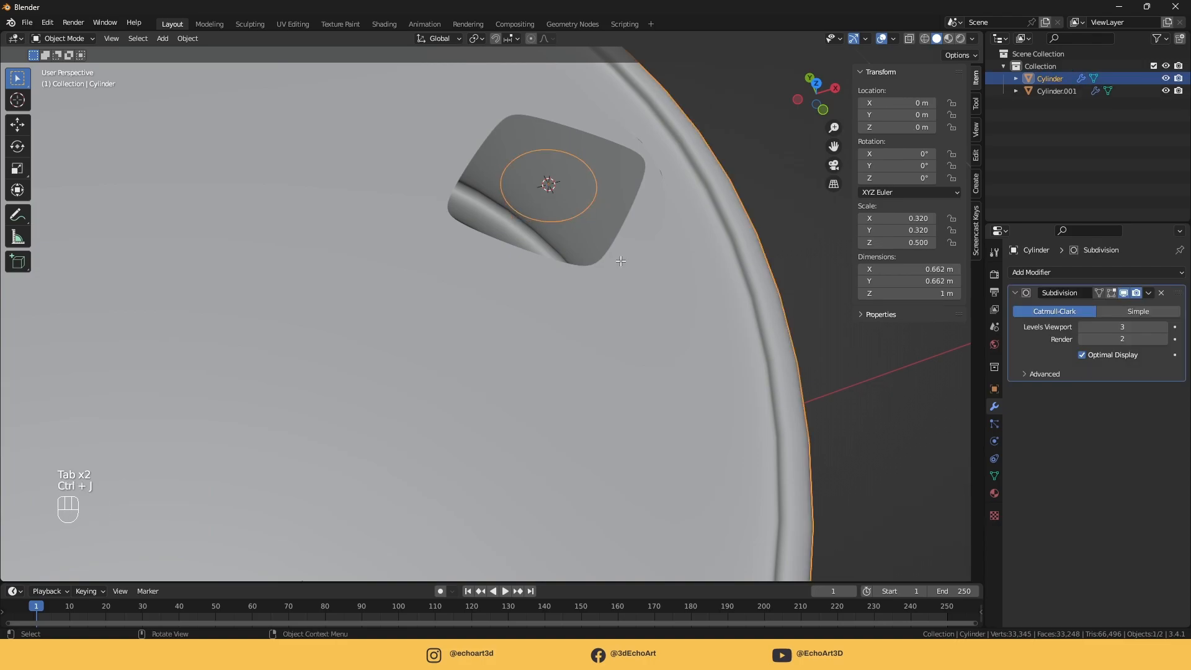
Scale the bevelled lid hole's edge loop down so it sits closer around the hexagon
{"action": "key", "text": "Tab"}
{"action": "key", "text": "s"}
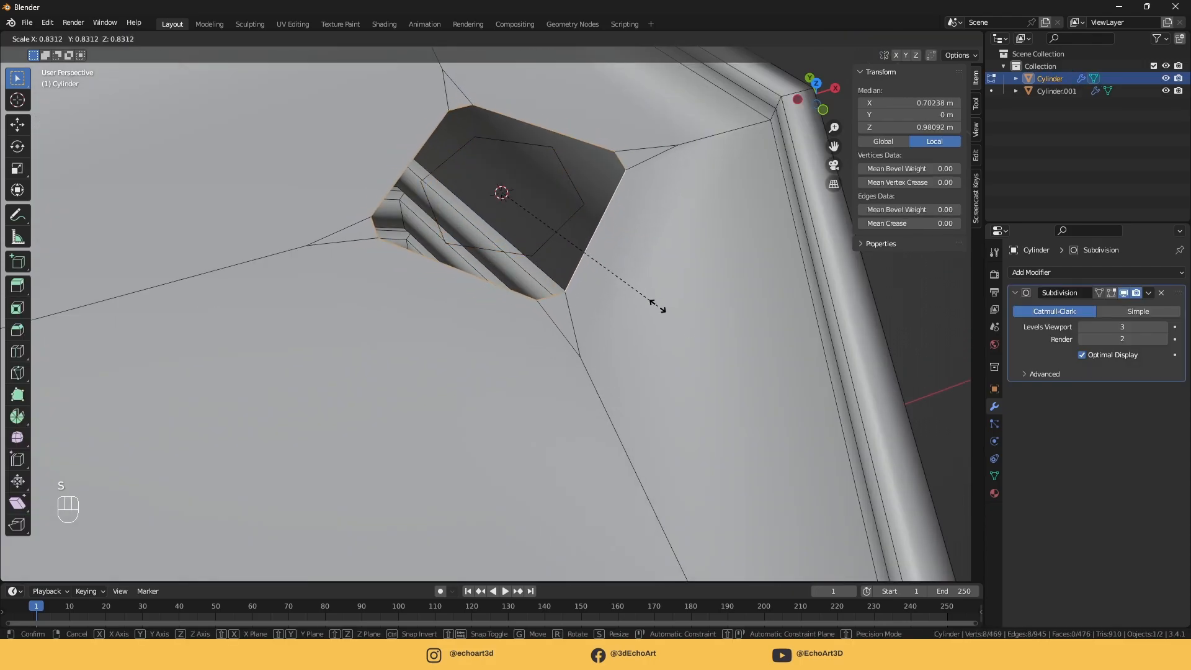
{"action": "left_click", "coordinate": [614, 268]}
Extrude the hexagon's edge loop straight up by about 0.0066 m
{"action": "left_click", "coordinate": [549, 235]}
{"action": "left_click", "coordinate": [549, 234], "text": "alt"}
{"action": "middle_click_drag", "start_coordinate": [552, 233], "coordinate": [547, 322]}
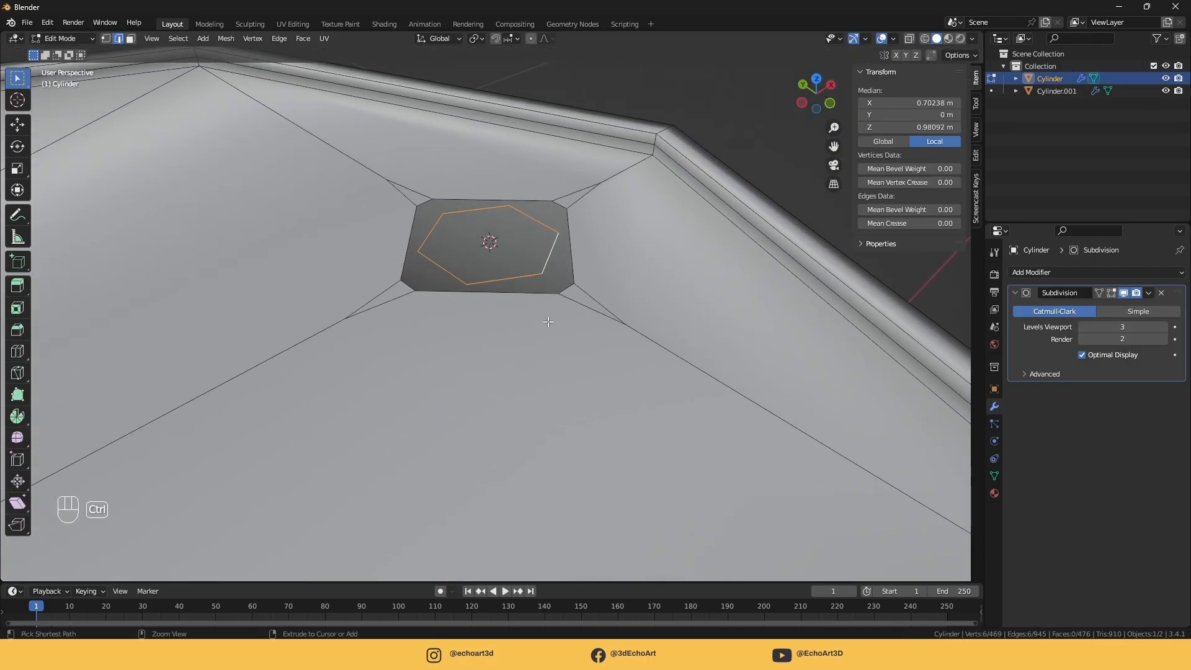
{"action": "left_click", "coordinate": [565, 285]}
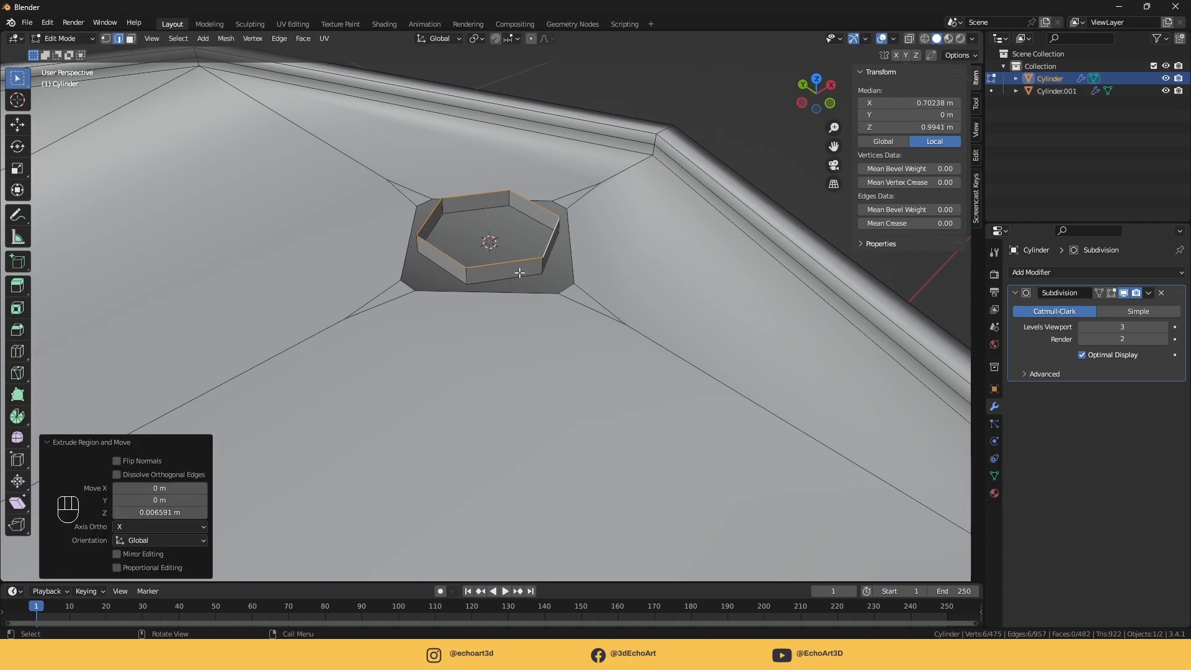
Bevel the six vertical corner edges of the hexagonal wall
{"action": "key", "text": "3"}
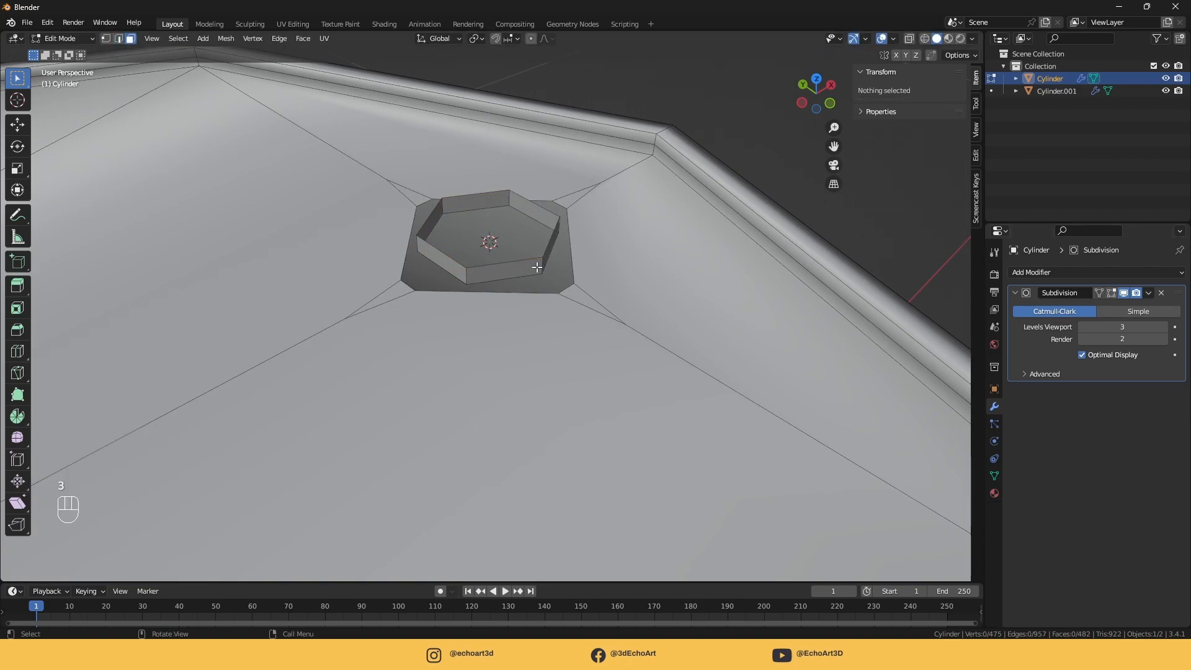
{"action": "left_click", "coordinate": [539, 267], "text": "alt"}
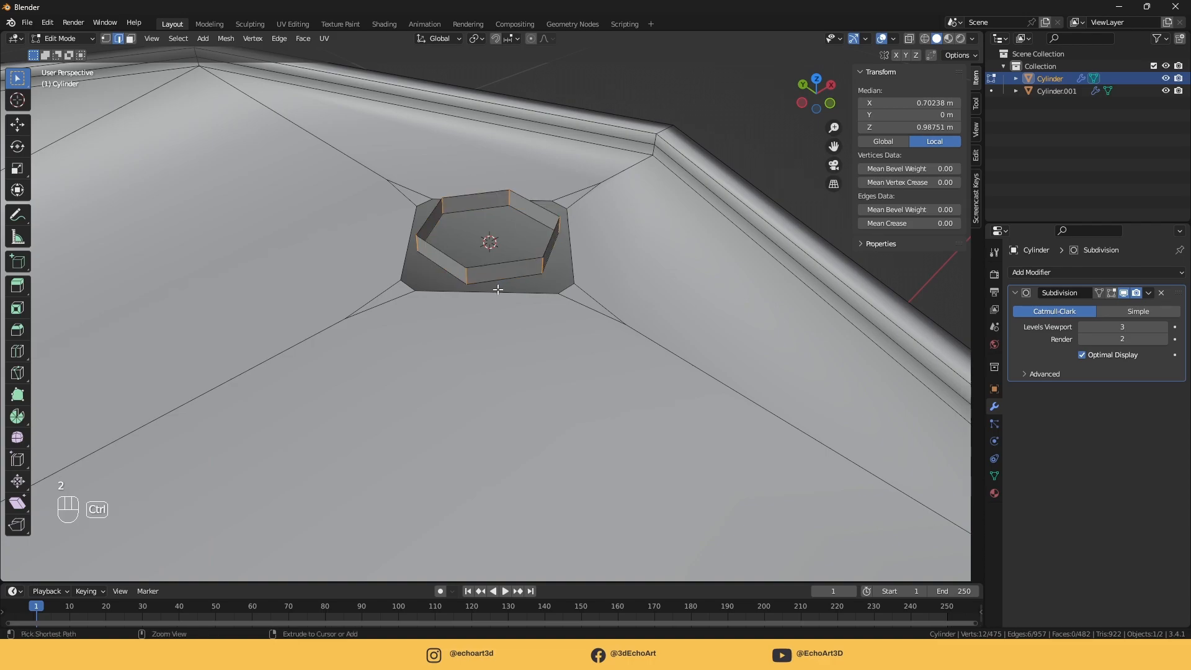
{"action": "scroll", "coordinate": [498, 289], "scroll_direction": "up", "scroll_amount": 2}
{"action": "left_click", "coordinate": [700, 404]}
Bridge the hexagonal wall's base loop to the lid hole's edge loop
{"action": "key", "text": "2"}
{"action": "left_click", "coordinate": [520, 394], "text": "alt"}
{"action": "right_click", "coordinate": [533, 414]}
{"action": "left_click", "coordinate": [564, 296]}
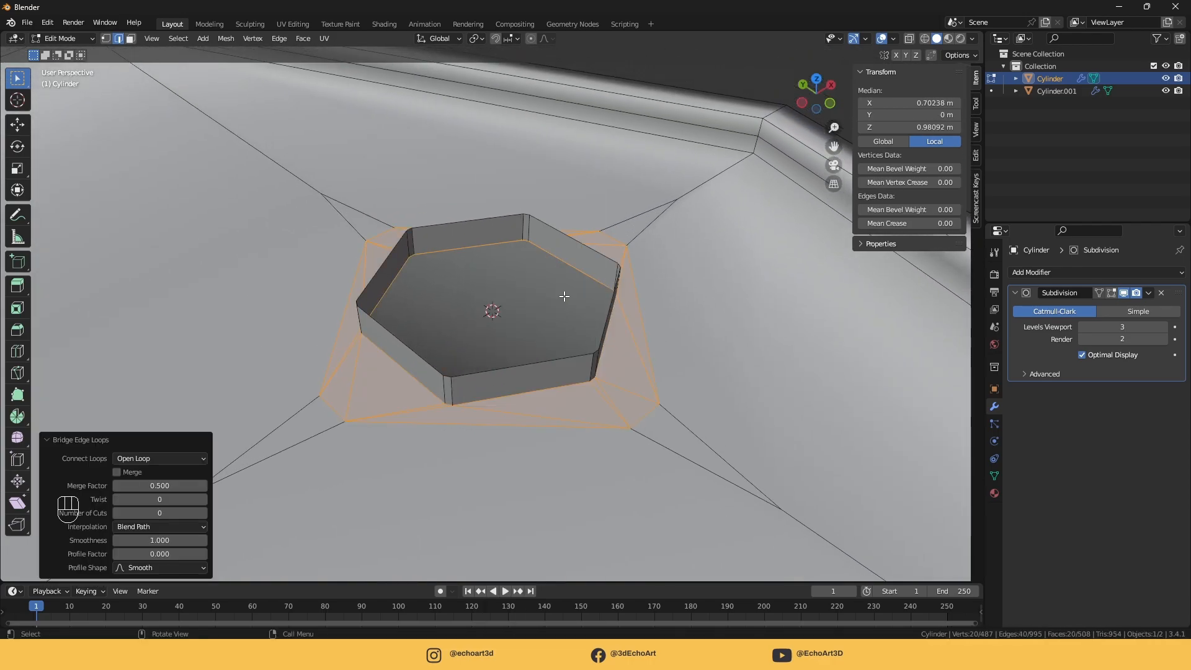
Turn off the Subdivision modifier's Edit Mode display and apply Shade Auto Smooth to the drum
{"action": "left_click", "coordinate": [1111, 293]}
{"action": "key", "text": "Tab"}
{"action": "right_click", "coordinate": [562, 390]}
{"action": "left_click", "coordinate": [564, 402]}
{"action": "key", "text": "Tab"}
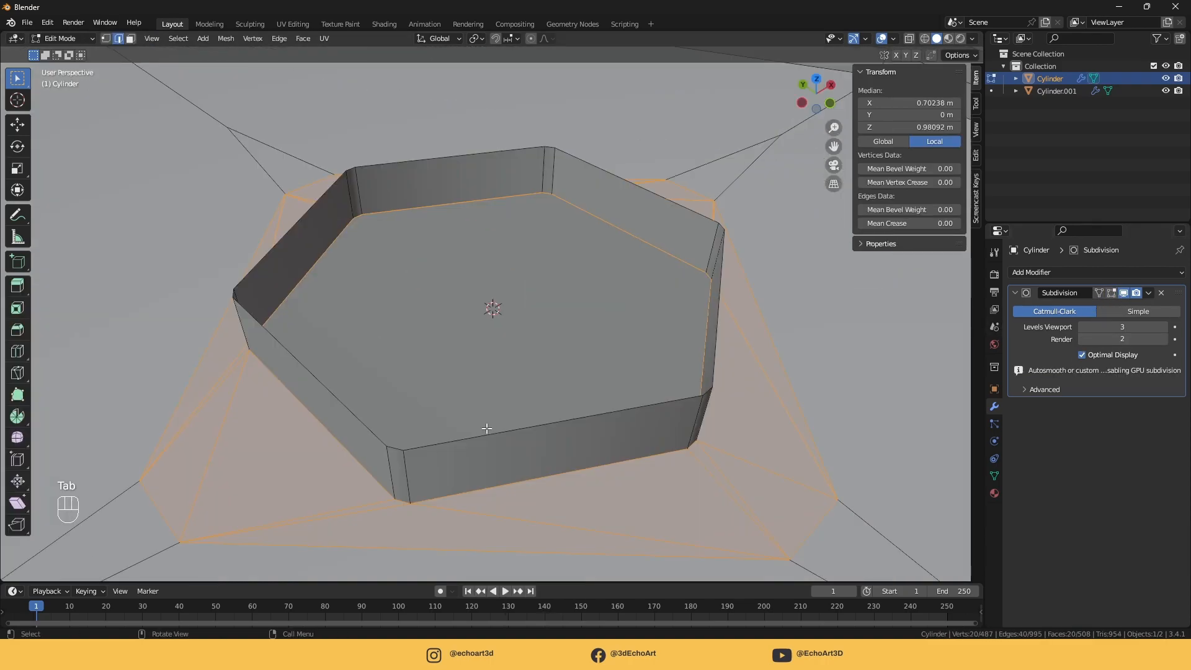
Dissolve the surplus bridge edges at the first corner of the lid opening and connect the neighbouring vertices
{"action": "left_click", "coordinate": [384, 508]}
{"action": "middle_click_drag", "start_coordinate": [242, 408], "coordinate": [546, 393], "text": "shift"}
{"action": "scroll", "coordinate": [519, 433], "scroll_direction": "down", "scroll_amount": 5}
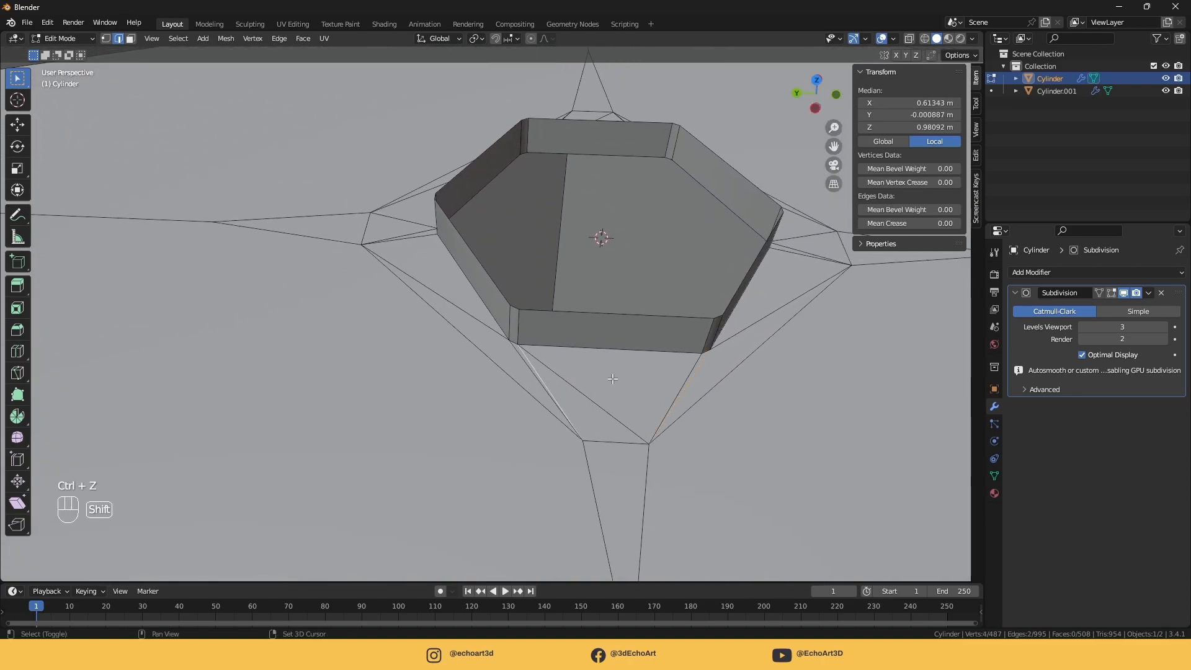
{"action": "key", "text": "x"}
{"action": "left_click", "coordinate": [545, 388]}
{"action": "key", "text": "1"}
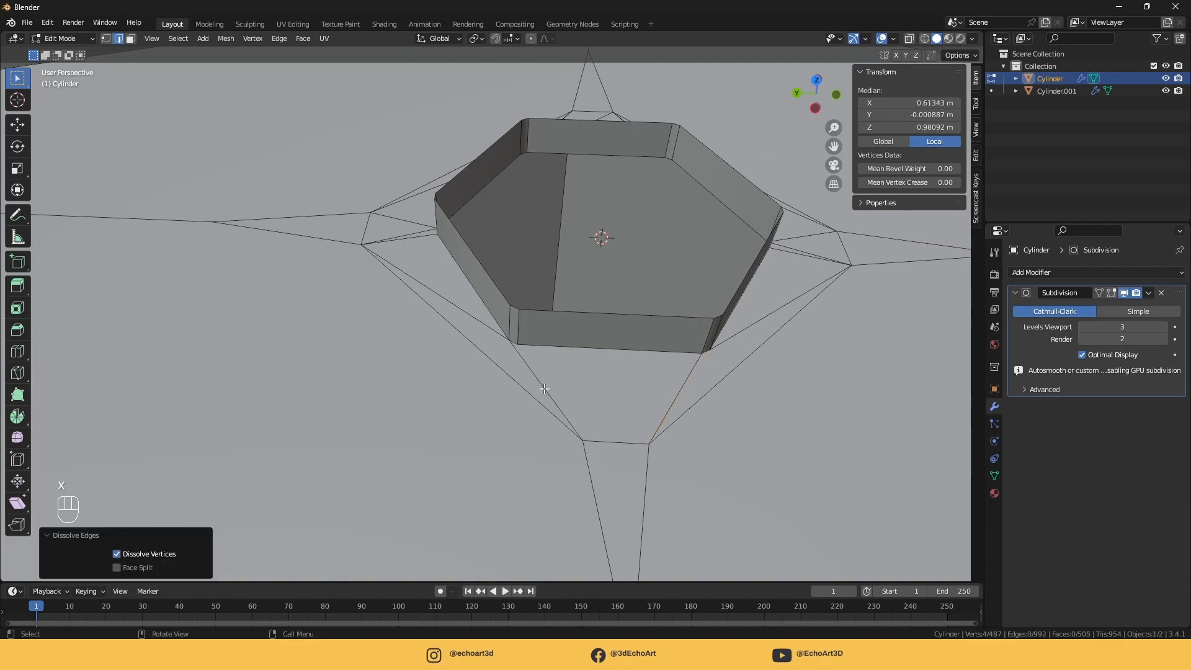
{"action": "key", "text": "j"}
Dissolve the surplus diagonal bridge edges at the remaining corners around the hexagonal wall
{"action": "middle_click_drag", "start_coordinate": [598, 435], "coordinate": [466, 428]}
{"action": "middle_click_drag", "start_coordinate": [465, 428], "coordinate": [497, 403], "text": "shift"}
{"action": "key", "text": "2"}
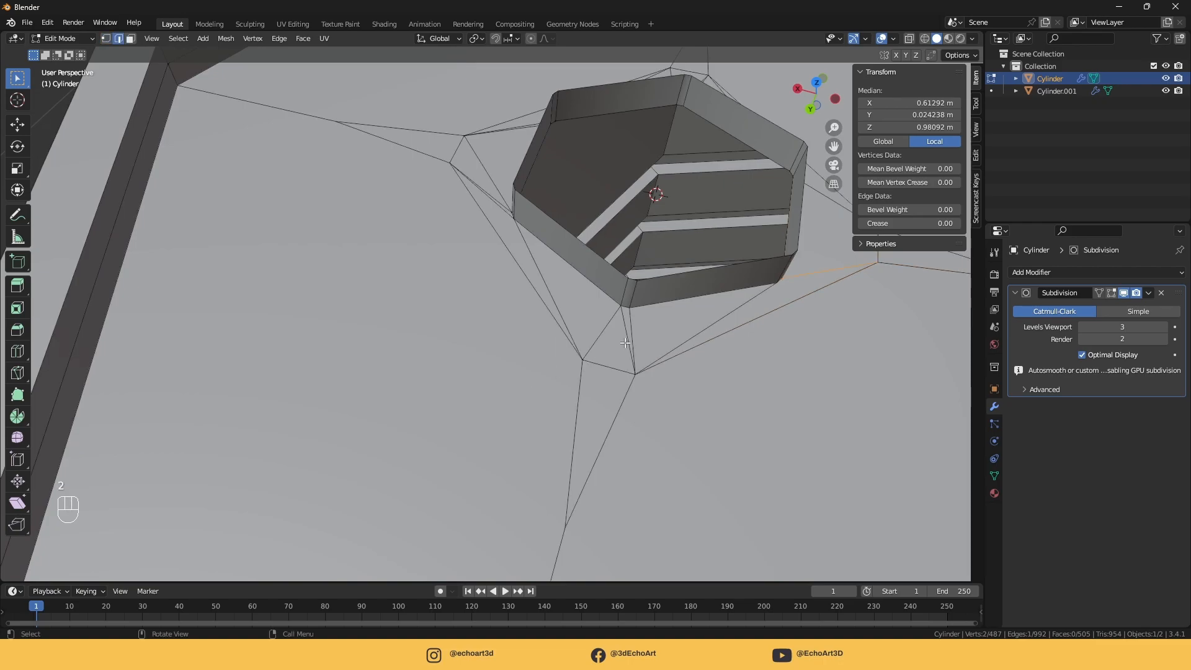
{"action": "key", "text": "x"}
{"action": "left_click", "coordinate": [629, 341]}
{"action": "middle_click_drag", "start_coordinate": [628, 340], "coordinate": [521, 332]}
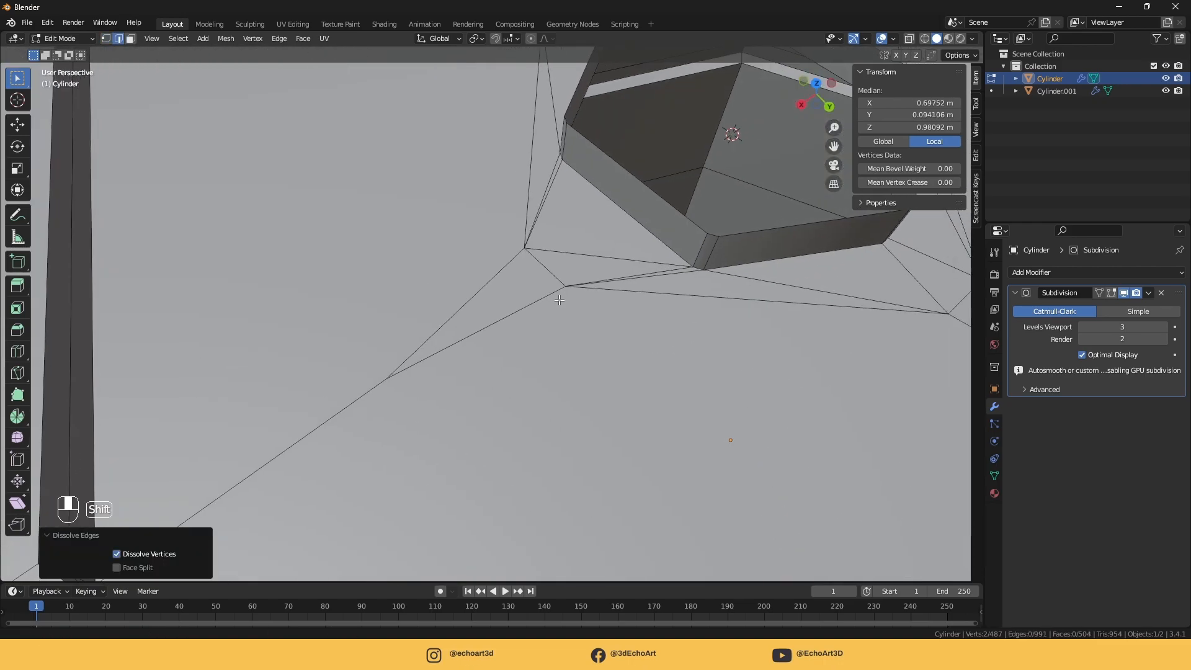
{"action": "left_click", "coordinate": [575, 318]}
{"action": "key", "text": "x"}
{"action": "left_click", "coordinate": [571, 305]}
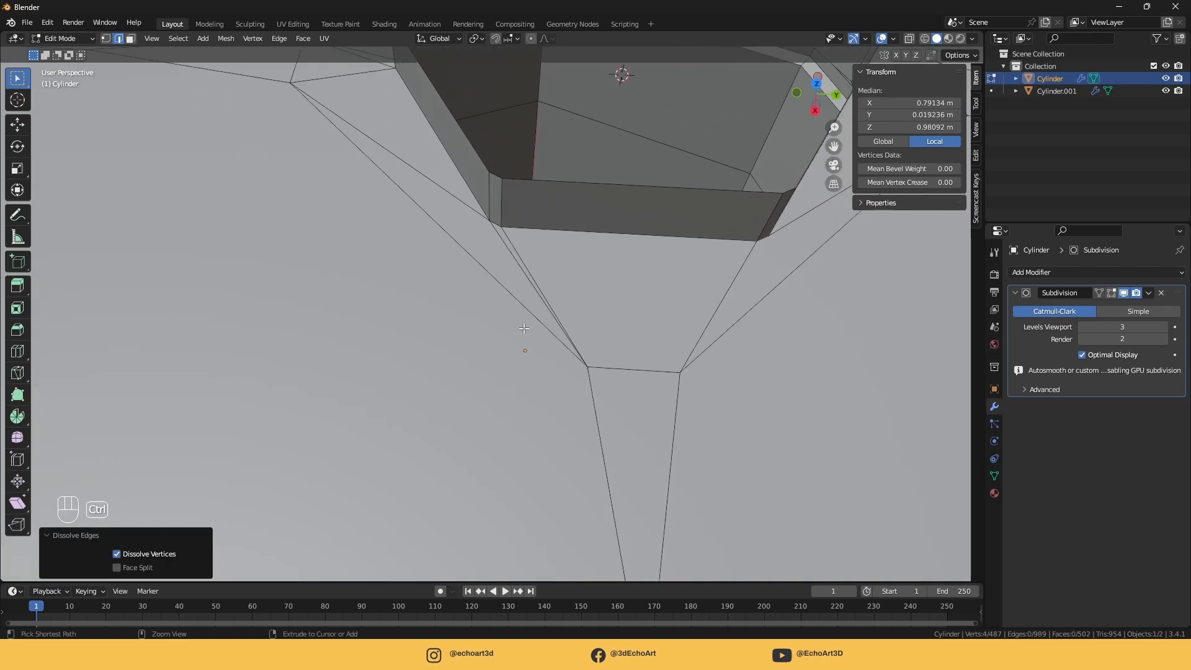
{"action": "left_click", "coordinate": [520, 261]}
{"action": "key", "text": "x"}
{"action": "left_click", "coordinate": [519, 259]}
{"action": "middle_click_drag", "start_coordinate": [520, 259], "coordinate": [442, 322]}
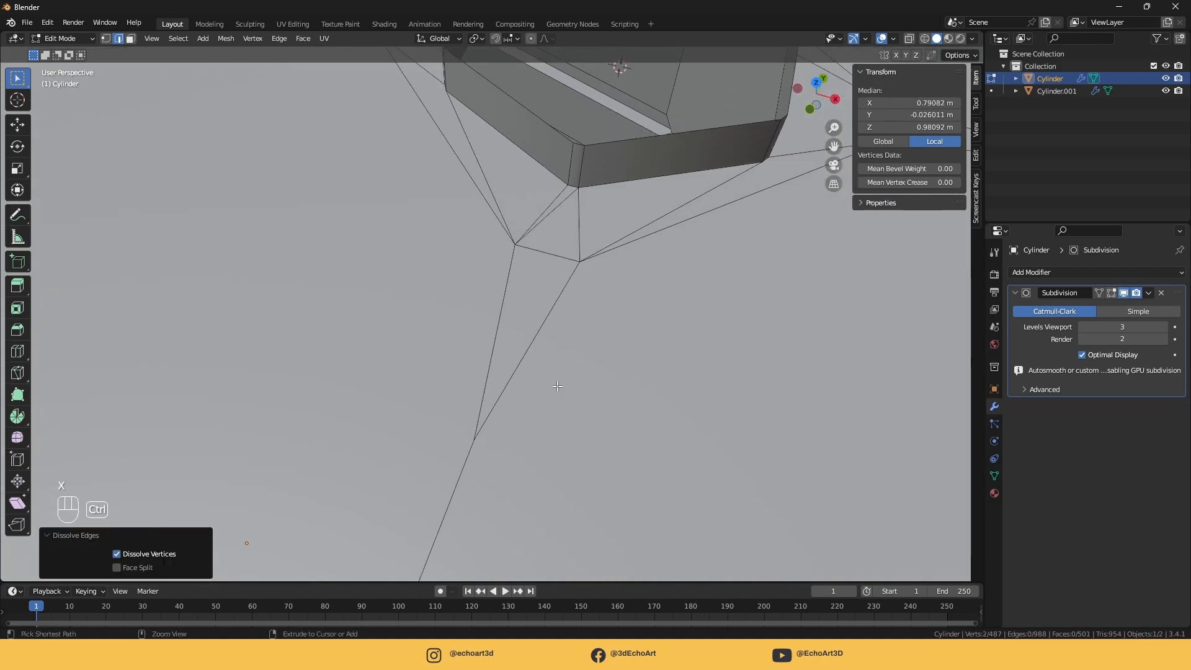
{"action": "left_click", "coordinate": [519, 325]}
{"action": "key", "text": "x"}
{"action": "left_click", "coordinate": [519, 324]}
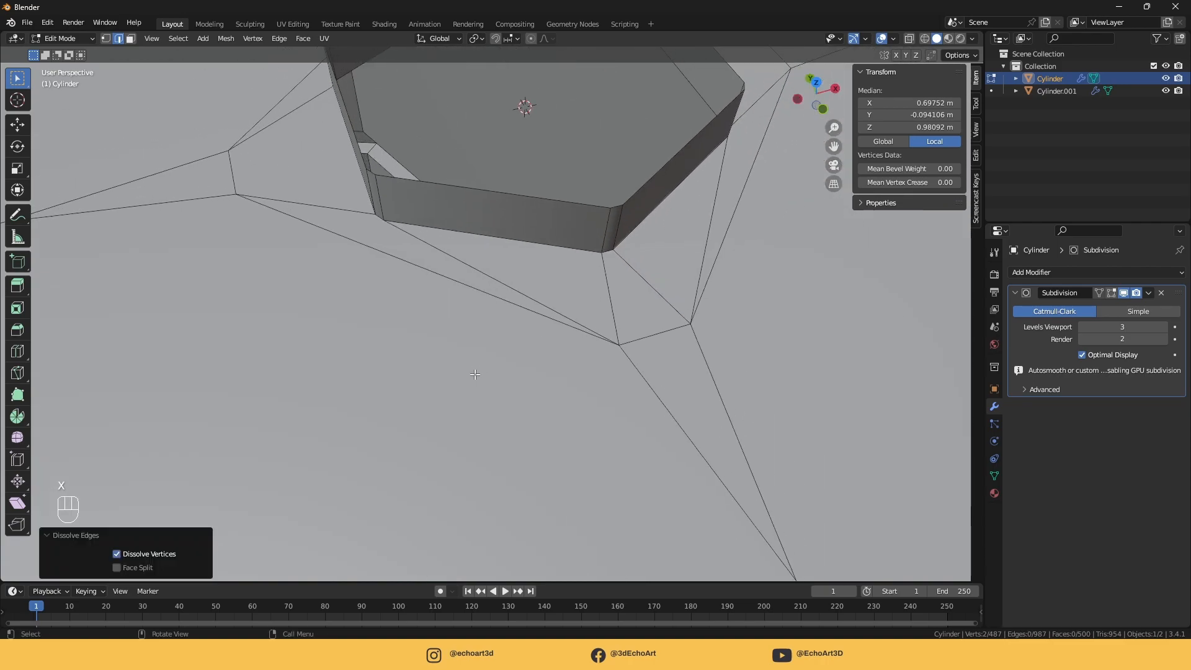
Turn the subdivision's Edit Mode display back on and add a loop cut around the base of the hexagonal wall
{"action": "scroll", "coordinate": [527, 362], "scroll_direction": "down", "scroll_amount": 3}
{"action": "key", "text": "Tab"}
{"action": "middle_click_drag", "start_coordinate": [442, 322], "coordinate": [440, 488], "text": "shift"}
{"action": "key", "text": "Tab"}
{"action": "left_click", "coordinate": [1110, 293]}
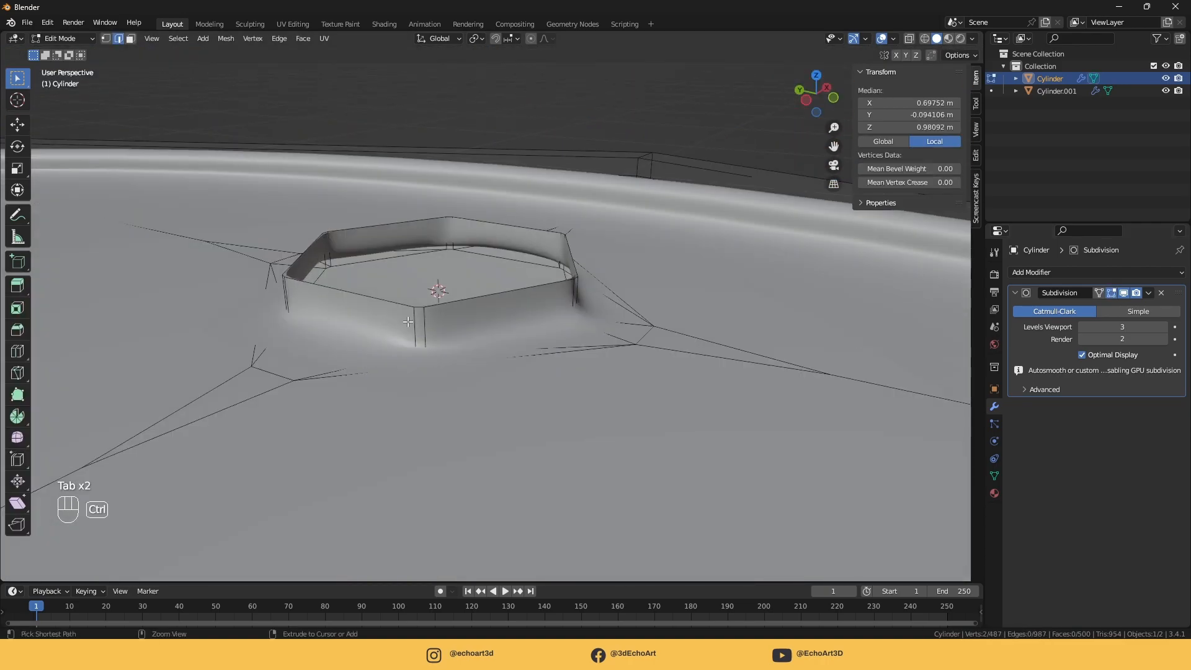
{"action": "key", "text": "ctrl+r"}
{"action": "left_click", "coordinate": [413, 329]}
{"action": "left_click", "coordinate": [413, 338]}
Enable vertex snapping and move the hexagon's top edge loop along Z to match the height of the larger filler fitting
{"action": "scroll", "coordinate": [400, 298], "scroll_direction": "down", "scroll_amount": 5}
{"action": "middle_click_drag", "start_coordinate": [390, 364], "coordinate": [306, 373]}
{"action": "left_click", "coordinate": [434, 397], "text": "alt"}
{"action": "middle_click_drag", "start_coordinate": [434, 396], "coordinate": [522, 378], "text": "shift"}
{"action": "left_click", "coordinate": [512, 38]}
{"action": "left_click", "coordinate": [466, 88]}
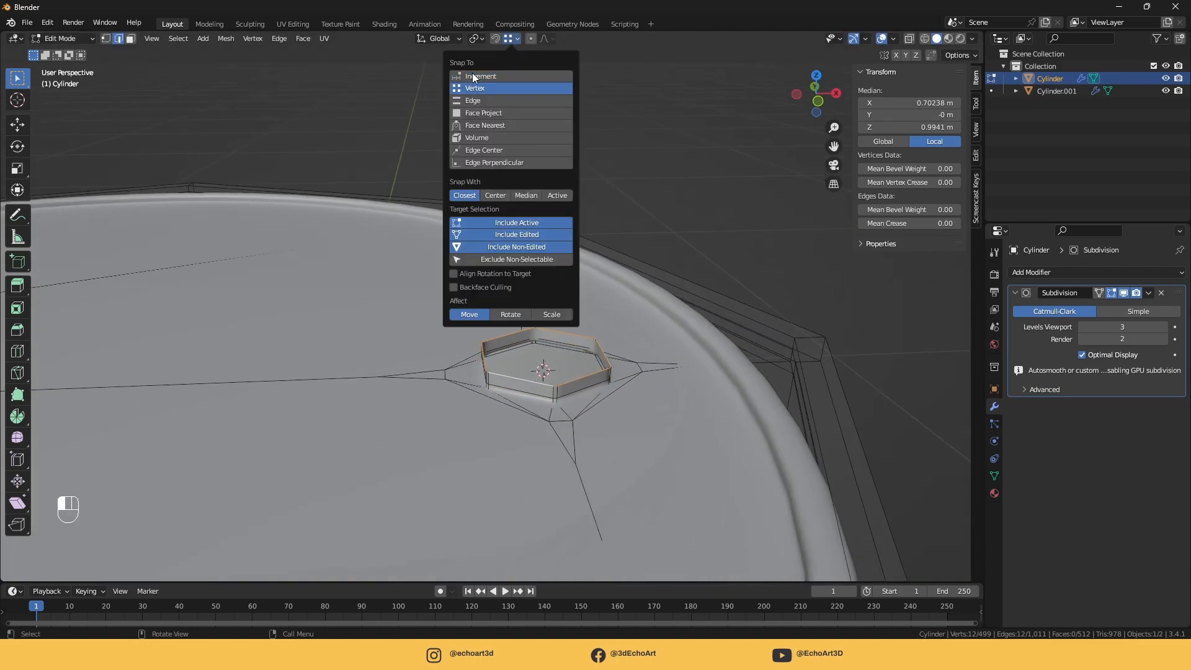
{"action": "left_click", "coordinate": [497, 37]}
{"action": "middle_click_drag", "start_coordinate": [324, 222], "coordinate": [680, 160], "text": "shift"}
{"action": "middle_click_drag", "start_coordinate": [623, 248], "coordinate": [589, 247]}
{"action": "scroll", "coordinate": [489, 299], "scroll_direction": "up", "scroll_amount": 4}
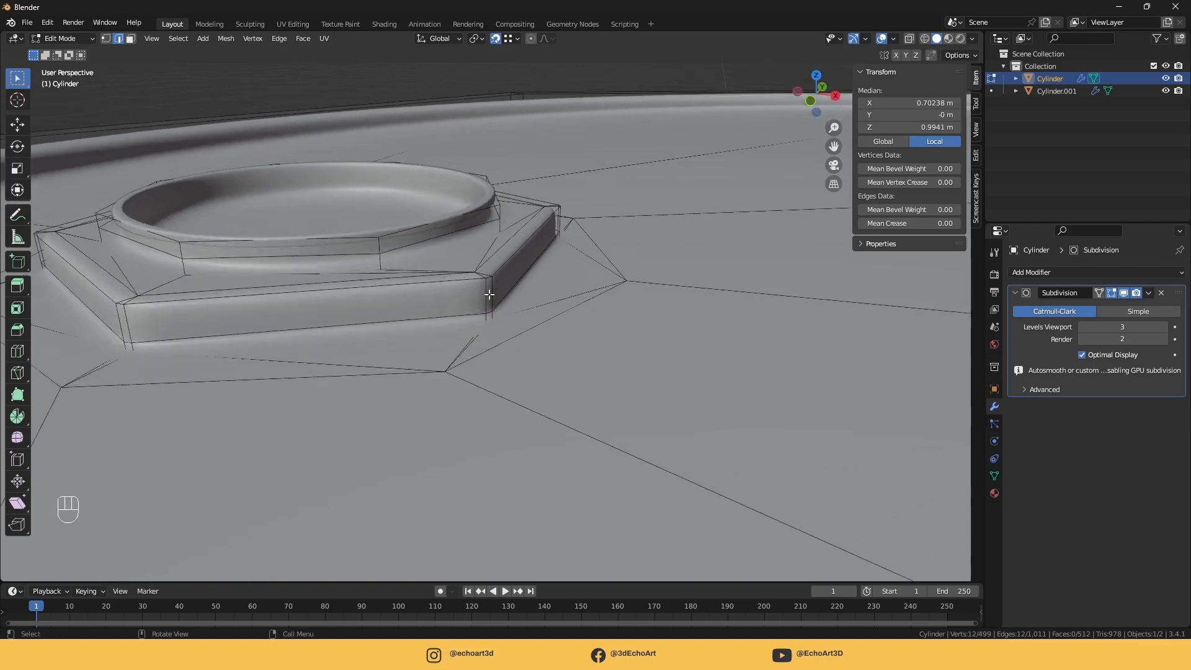
{"action": "key", "text": "g"}
{"action": "key", "text": "z"}
{"action": "left_click", "coordinate": [489, 277]}
Extrude the hexagon's top edge loop inward with a scale of 0.873 to form a flat rim
{"action": "scroll", "coordinate": [590, 297], "scroll_direction": "down", "scroll_amount": 7}
{"action": "middle_click_drag", "start_coordinate": [806, 316], "coordinate": [545, 341], "text": "shift"}
{"action": "scroll", "coordinate": [545, 351], "scroll_direction": "up", "scroll_amount": 6}
{"action": "middle_click_drag", "start_coordinate": [737, 346], "coordinate": [598, 334], "text": "shift"}
{"action": "key", "text": "e"}
{"action": "right_click", "coordinate": [626, 347]}
{"action": "key", "text": "s"}
{"action": "left_click", "coordinate": [639, 352]}
{"action": "scroll", "coordinate": [639, 352], "scroll_direction": "down", "scroll_amount": 3}
{"action": "scroll", "coordinate": [599, 391], "scroll_direction": "up", "scroll_amount": 1}
Snap the 3D cursor to the hexagonal rim's inner loop and add a mesh circle there
{"action": "key", "text": "shift+s"}
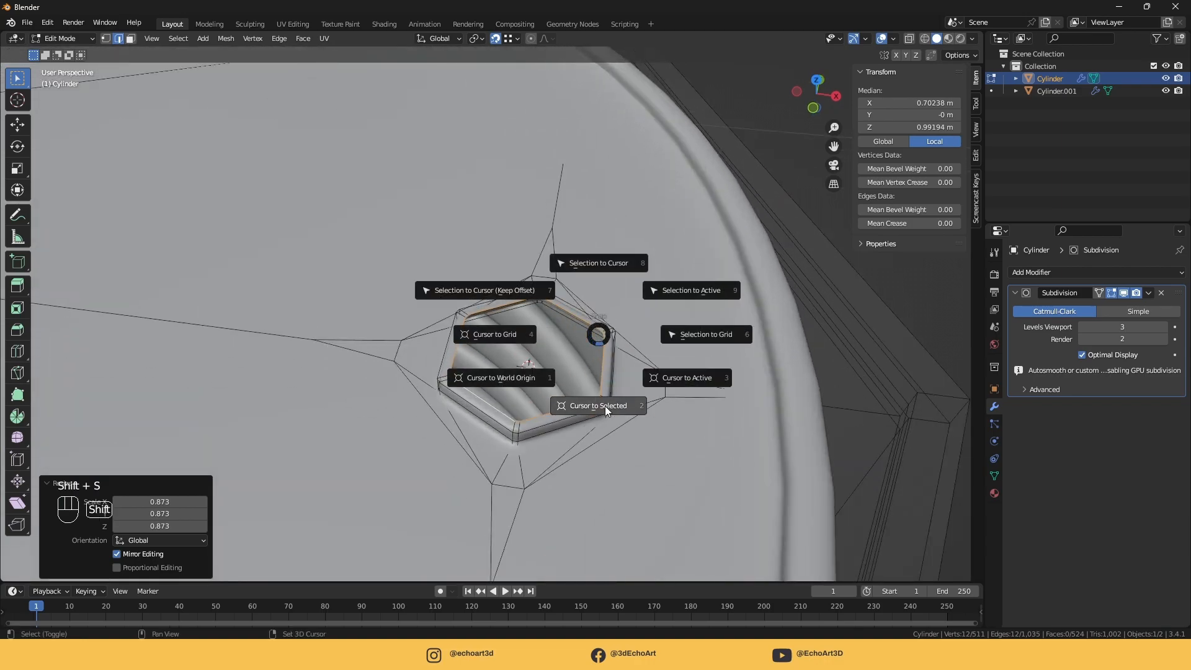
{"action": "left_click", "coordinate": [604, 405]}
{"action": "key", "text": "Tab"}
{"action": "key", "text": "Tab"}
{"action": "key", "text": "shift+a"}
{"action": "left_click", "coordinate": [560, 326]}
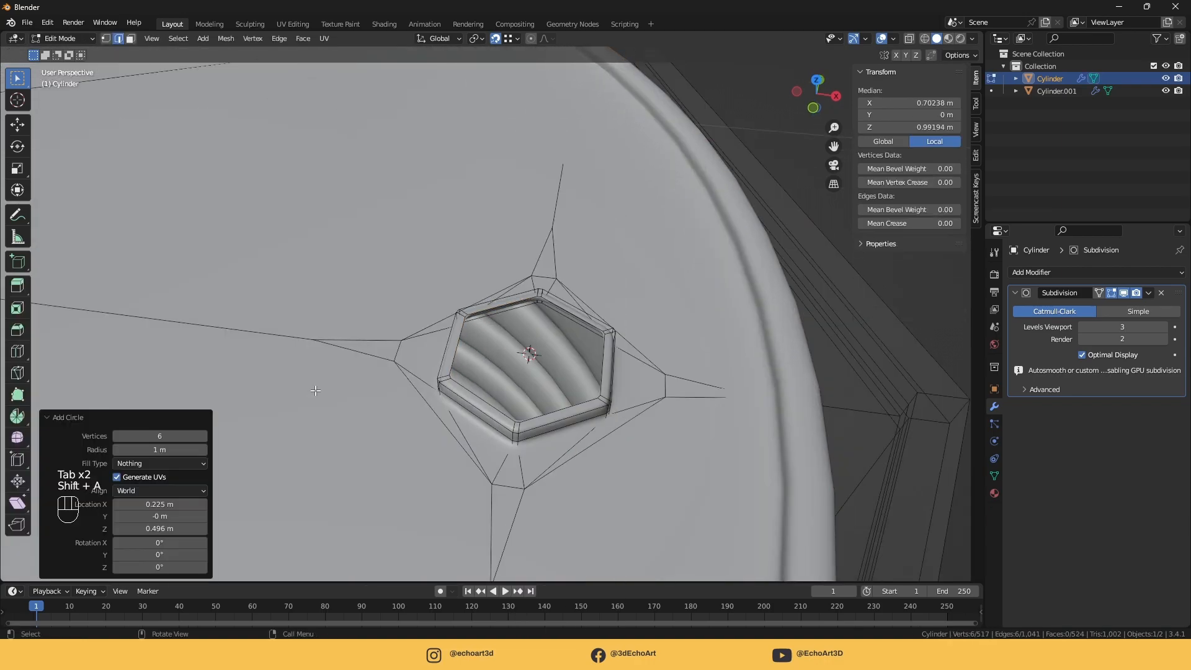
Give the new circle eight vertices and scale it down to fit just inside the hexagonal rim
{"action": "key", "text": "s"}
{"action": "left_click", "coordinate": [628, 433]}
{"action": "key", "text": "s"}
{"action": "left_click", "coordinate": [603, 414]}
{"action": "key", "text": "s"}
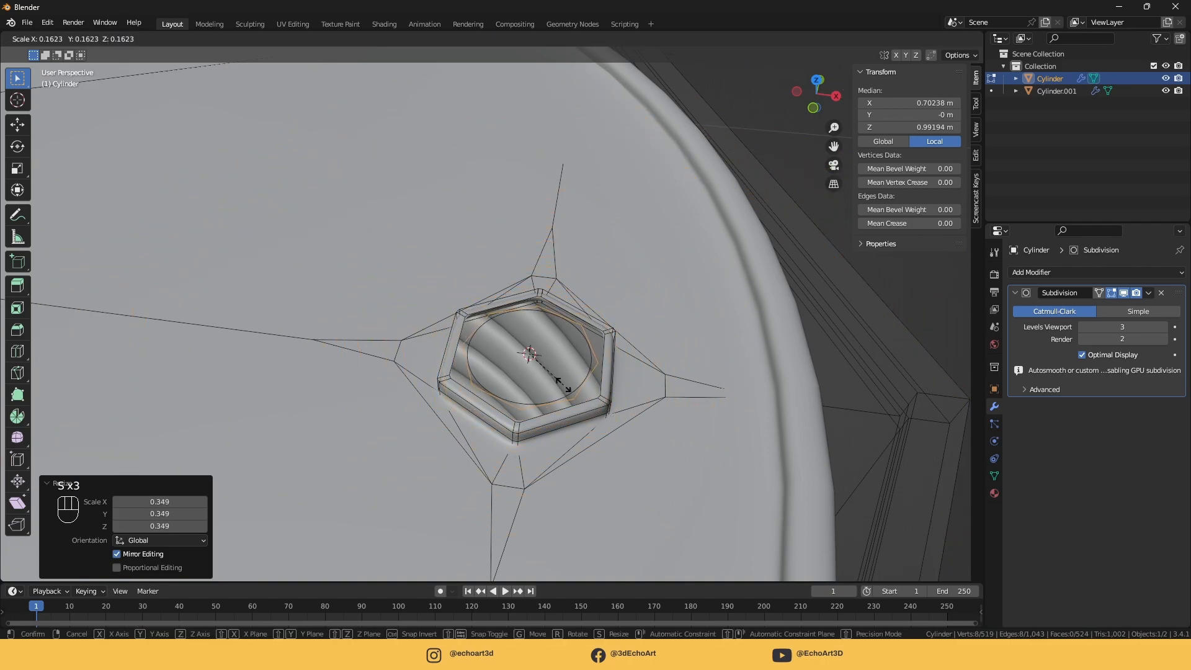
{"action": "left_click", "coordinate": [563, 385]}
{"action": "scroll", "coordinate": [564, 385], "scroll_direction": "up", "scroll_amount": 6}
{"action": "middle_click_drag", "start_coordinate": [508, 519], "coordinate": [492, 402], "text": "shift"}
{"action": "key", "text": "s"}
{"action": "left_click", "coordinate": [592, 470]}
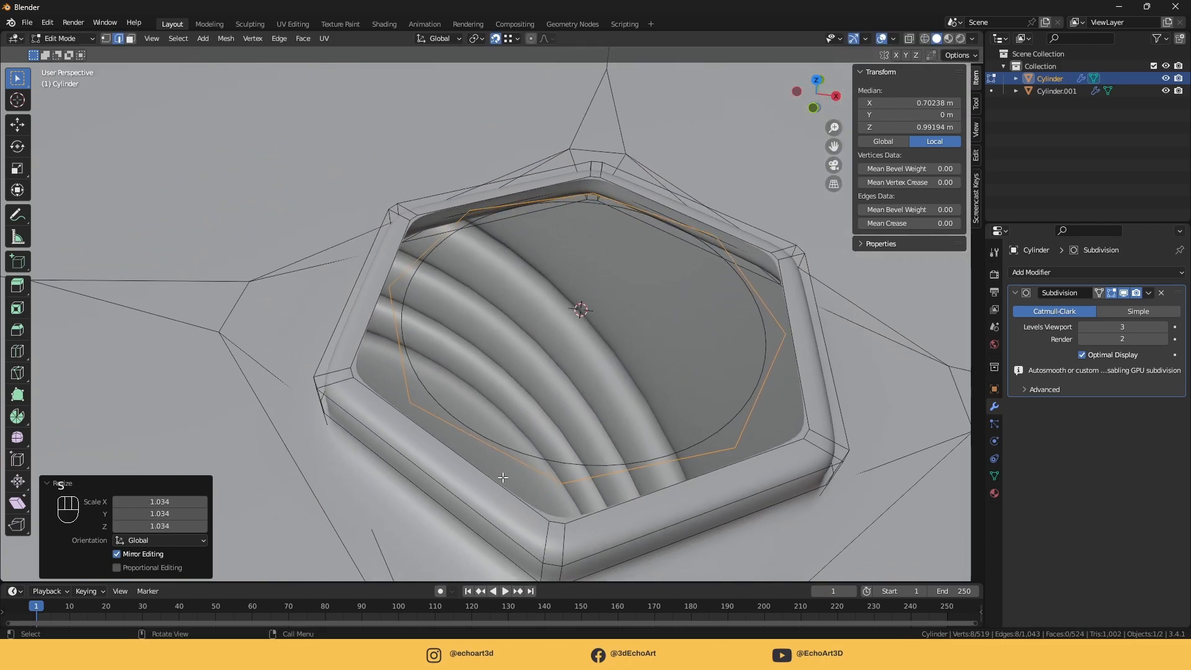
{"action": "left_click", "coordinate": [503, 477], "text": "alt+shift"}
{"action": "right_click", "coordinate": [553, 296]}
{"action": "left_click", "coordinate": [553, 296]}
{"action": "key", "text": "ctrl+z"}
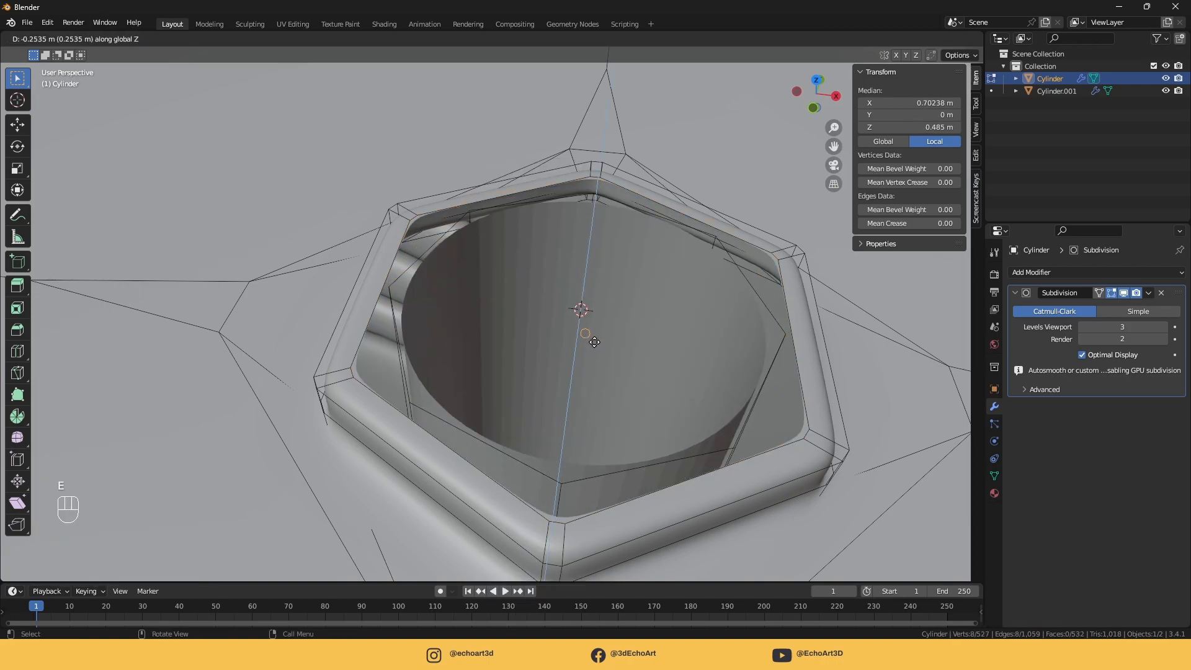
Turn off snapping, extrude the eight-sided circle upward by about 0.0095 m, and lower its top loop along Z
{"action": "left_click", "coordinate": [503, 45]}
{"action": "key", "text": "g"}
{"action": "key", "text": "z"}
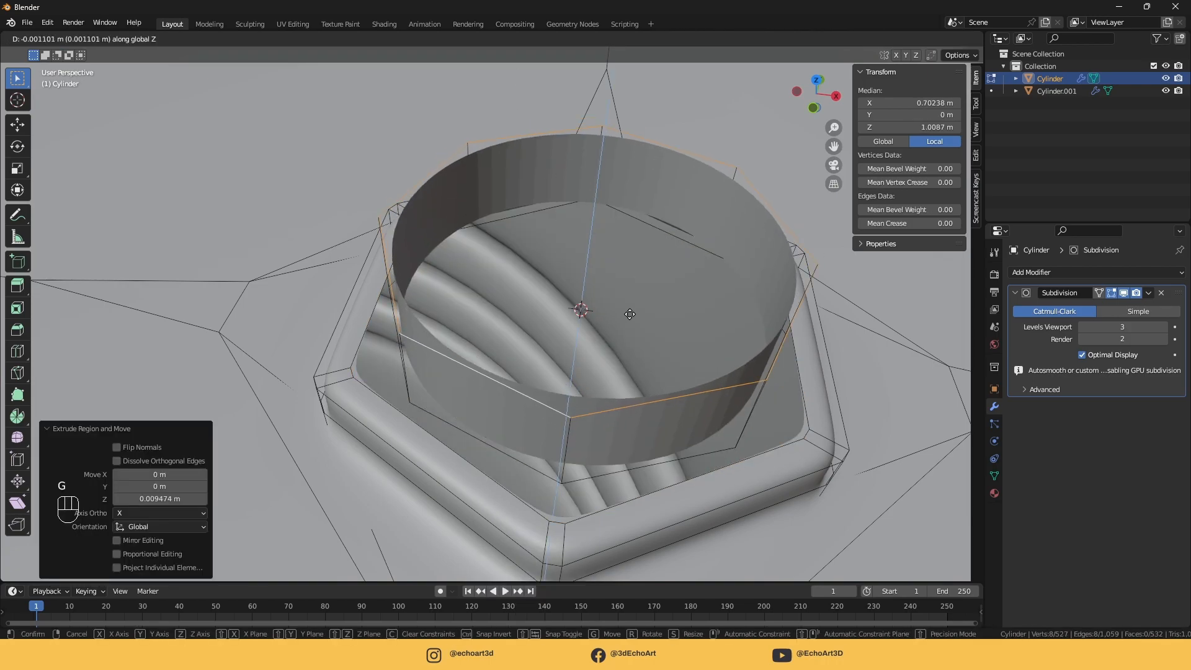
{"action": "left_click", "coordinate": [627, 346]}
Bridge the round collar's base loop to the hexagon's inner loop and reapply Shade Auto Smooth
{"action": "middle_click_drag", "start_coordinate": [628, 346], "coordinate": [673, 285]}
{"action": "left_click", "coordinate": [665, 287], "text": "alt"}
{"action": "left_click", "coordinate": [639, 299], "text": "alt+shift"}
{"action": "right_click", "coordinate": [649, 292]}
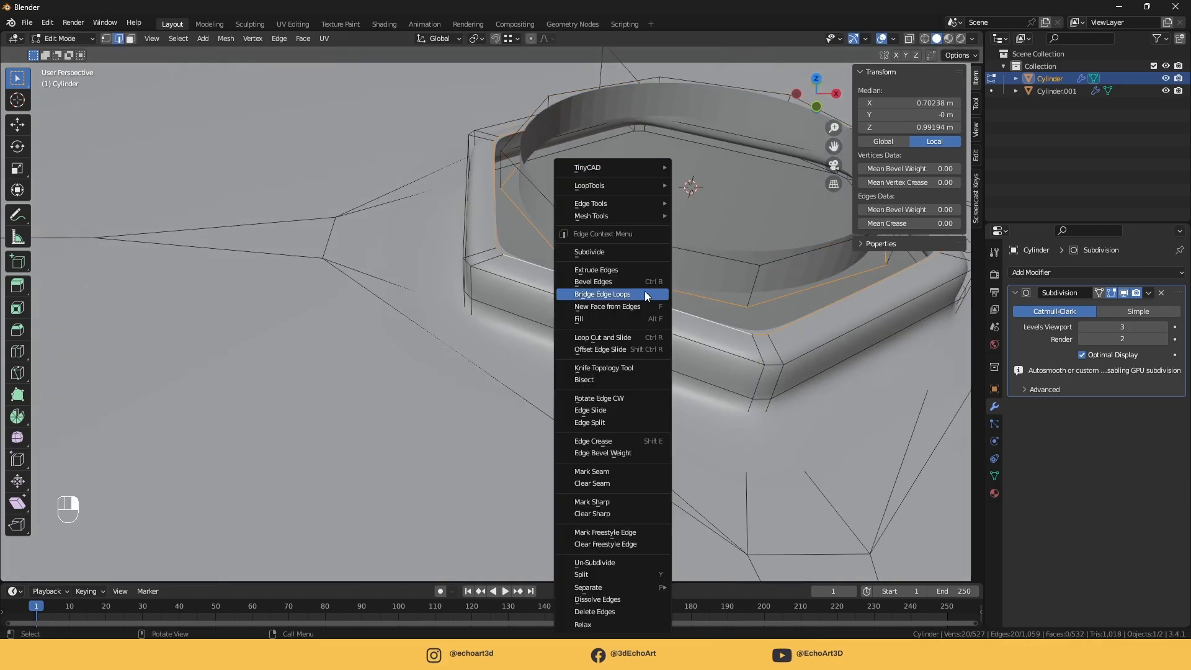
{"action": "left_click", "coordinate": [638, 293]}
{"action": "mouse_move", "coordinate": [638, 293]}
{"action": "middle_mouse_down"}
{"action": "mouse_move", "coordinate": [602, 292]}
{"action": "mouse_move", "coordinate": [590, 354]}
{"action": "mouse_move", "coordinate": [562, 311]}
{"action": "middle_mouse_up"}
{"action": "key", "text": "Tab"}
{"action": "right_click", "coordinate": [586, 315]}
{"action": "left_click", "coordinate": [585, 314]}
{"action": "key", "text": "Tab"}
Lower the round collar's top edge loop along Z and add a loop cut around its wall
{"action": "mouse_move", "coordinate": [562, 311]}
{"action": "middle_mouse_down", "text": "ctrl"}
{"action": "mouse_move", "coordinate": [562, 242]}
{"action": "mouse_move", "coordinate": [585, 253]}
{"action": "mouse_move", "coordinate": [579, 313]}
{"action": "middle_mouse_up", "text": "ctrl"}
{"action": "left_click", "coordinate": [559, 234], "text": "alt"}
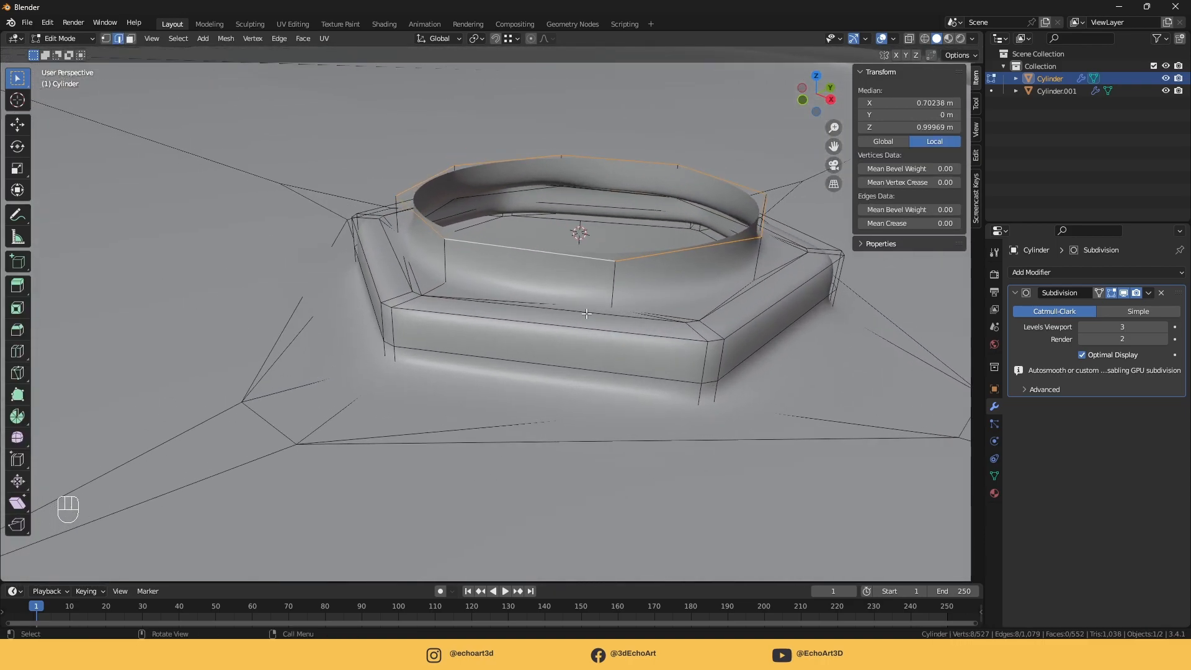
{"action": "key", "text": "g"}
{"action": "key", "text": "z"}
{"action": "left_click", "coordinate": [586, 320]}
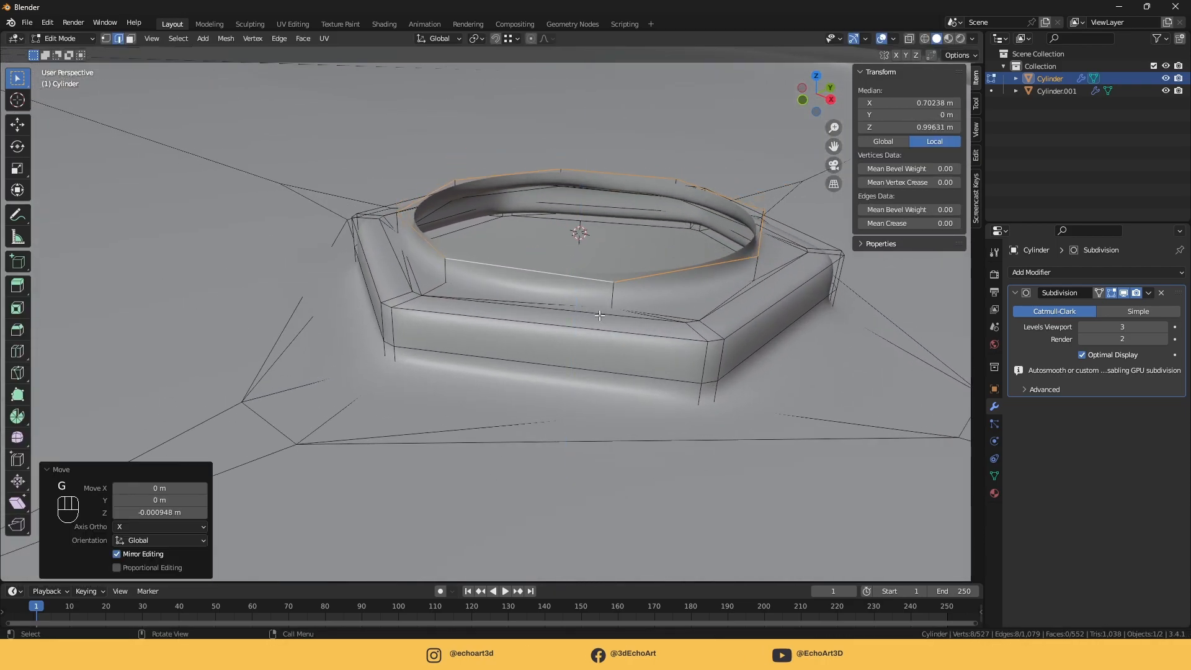
{"action": "key", "text": "ctrl+r"}
{"action": "left_click", "coordinate": [614, 289]}
{"action": "right_click", "coordinate": [614, 290]}
Duplicate the round collar's top edge loop in place and separate it into its own object
{"action": "left_click", "coordinate": [566, 274]}
{"action": "key", "text": "shift+d"}
{"action": "right_click", "coordinate": [641, 273]}
{"action": "key", "text": "p"}
{"action": "left_click", "coordinate": [640, 272]}
{"action": "key", "text": "Tab"}
Scale the separated eight-sided loop up by a factor of 1.051
{"action": "left_click", "coordinate": [582, 272]}
{"action": "key", "text": "Tab"}
{"action": "left_click", "coordinate": [601, 284]}
{"action": "left_click", "coordinate": [592, 277], "text": "alt"}
{"action": "middle_click_drag", "start_coordinate": [591, 277], "coordinate": [724, 372]}
{"action": "key", "text": "s"}
{"action": "left_click", "coordinate": [737, 388]}
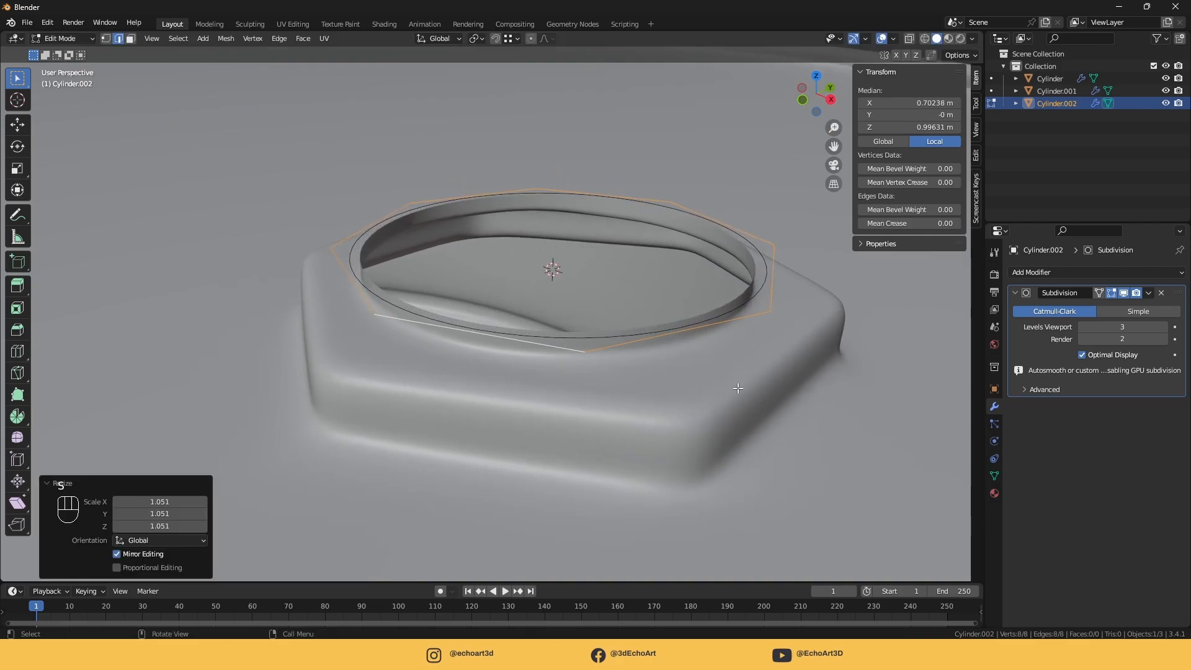
Extrude the separated loop downward to form the cap's side wall and raise its top edge loop slightly
{"action": "left_click", "coordinate": [736, 399]}
{"action": "key", "text": "g"}
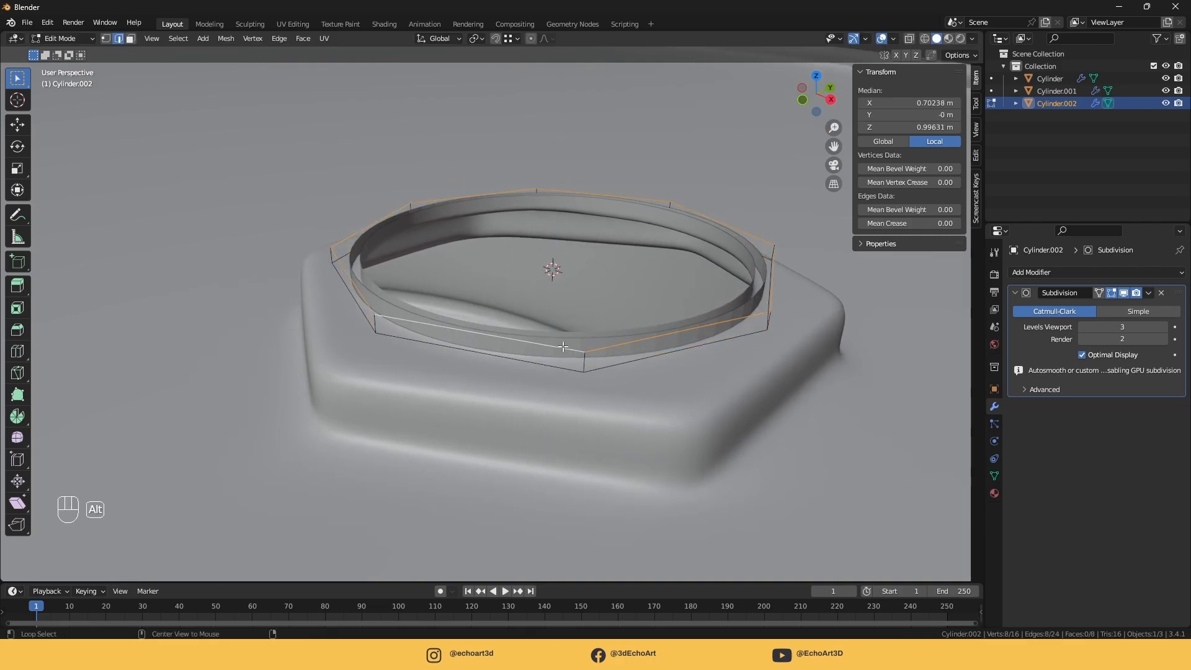
{"action": "left_click", "coordinate": [704, 348]}
Extrude the cap's top loop inward, merge it at the centre, and add a loop cut around the side wall
{"action": "key", "text": "e"}
{"action": "key", "text": "s"}
{"action": "left_click", "coordinate": [645, 306]}
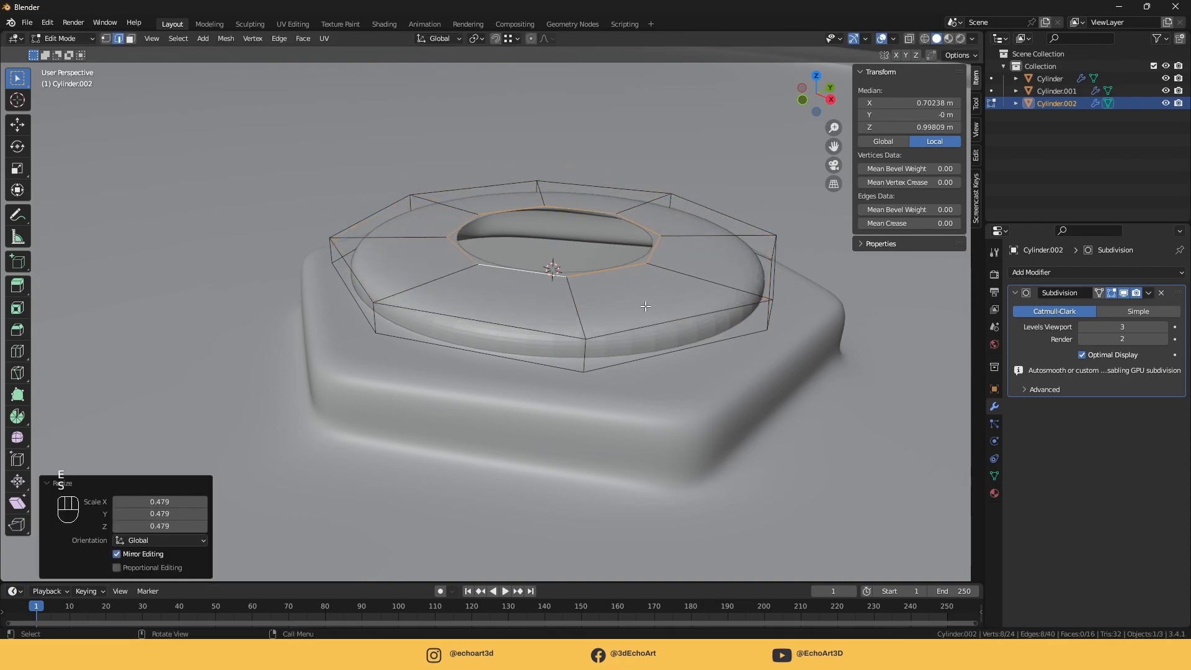
{"action": "left_click", "coordinate": [646, 307]}
{"action": "key", "text": "ctrl+r"}
{"action": "left_click", "coordinate": [585, 336]}
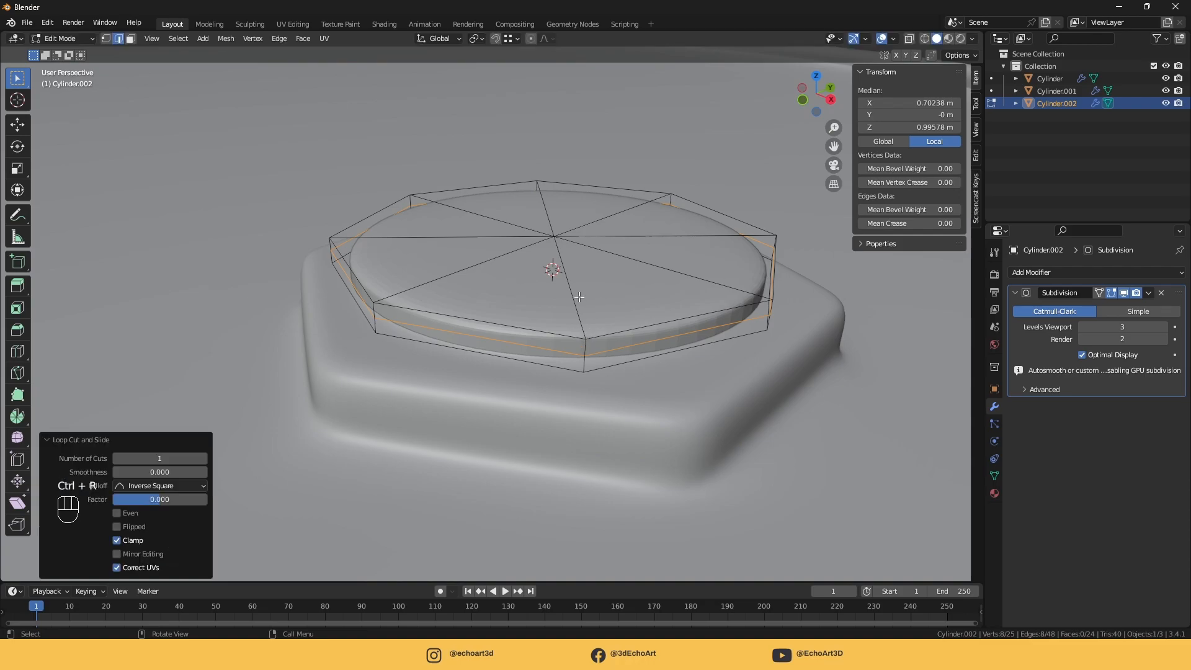
Bevel the cap's centre vertex into an octagonal face, inset it, and collapse the inset to the centre
{"action": "key", "text": "1"}
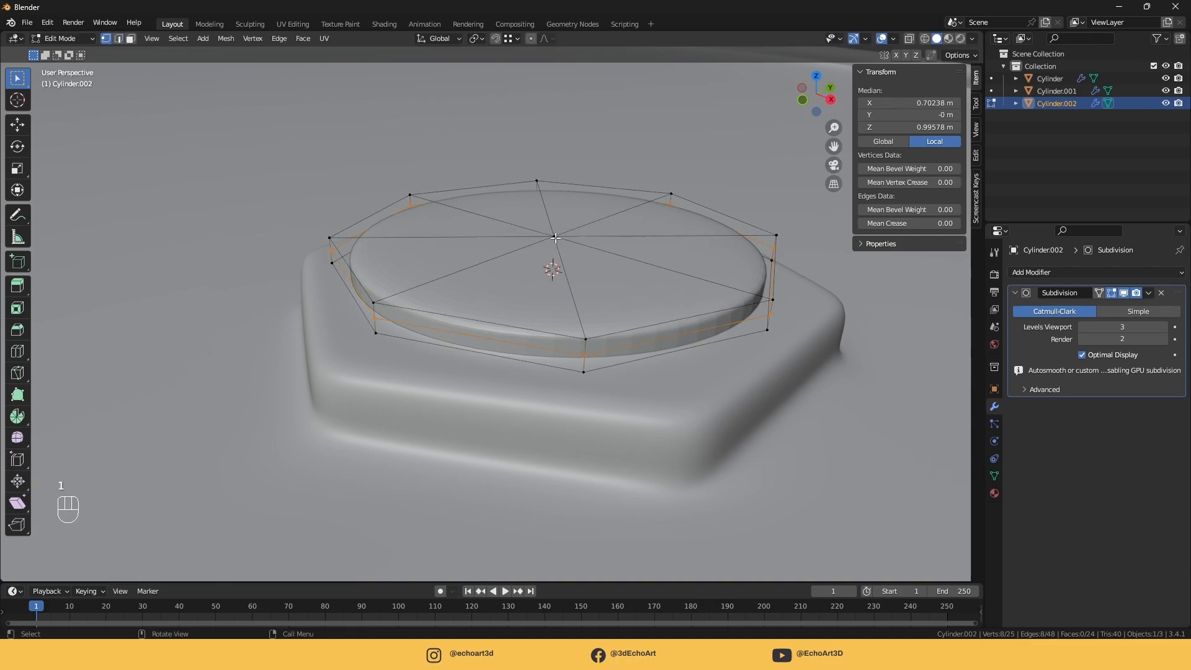
{"action": "left_click", "coordinate": [556, 245]}
{"action": "key", "text": "shift+ctrl+b"}
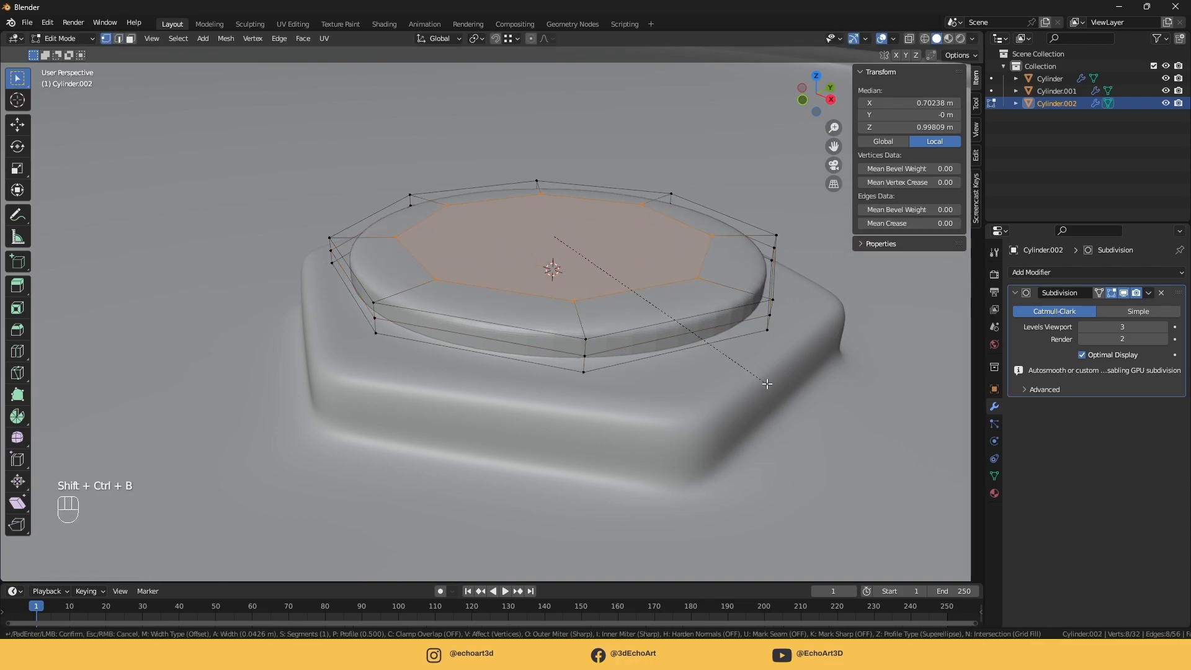
{"action": "left_click", "coordinate": [764, 365]}
{"action": "key", "text": "m"}
{"action": "left_click", "coordinate": [659, 297]}
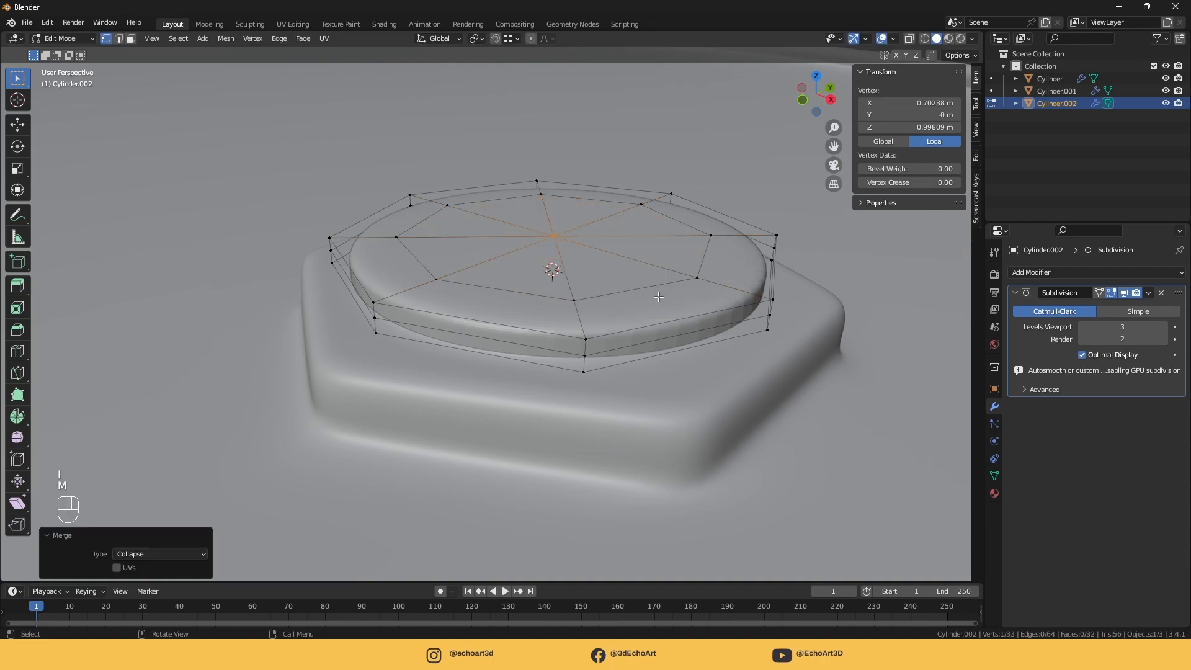
Apply Shade Auto Smooth to the small cap
{"action": "key", "text": "Tab"}
{"action": "right_click", "coordinate": [601, 323]}
{"action": "left_click", "coordinate": [600, 323]}
{"action": "key", "text": "Tab"}
Move the small cap's lowest edge loop vertically along Z and finish editing the cap
{"action": "middle_click_drag", "start_coordinate": [601, 322], "coordinate": [472, 357]}
{"action": "key", "text": "2"}
{"action": "left_click", "coordinate": [472, 357], "text": "alt"}
{"action": "key", "text": "g"}
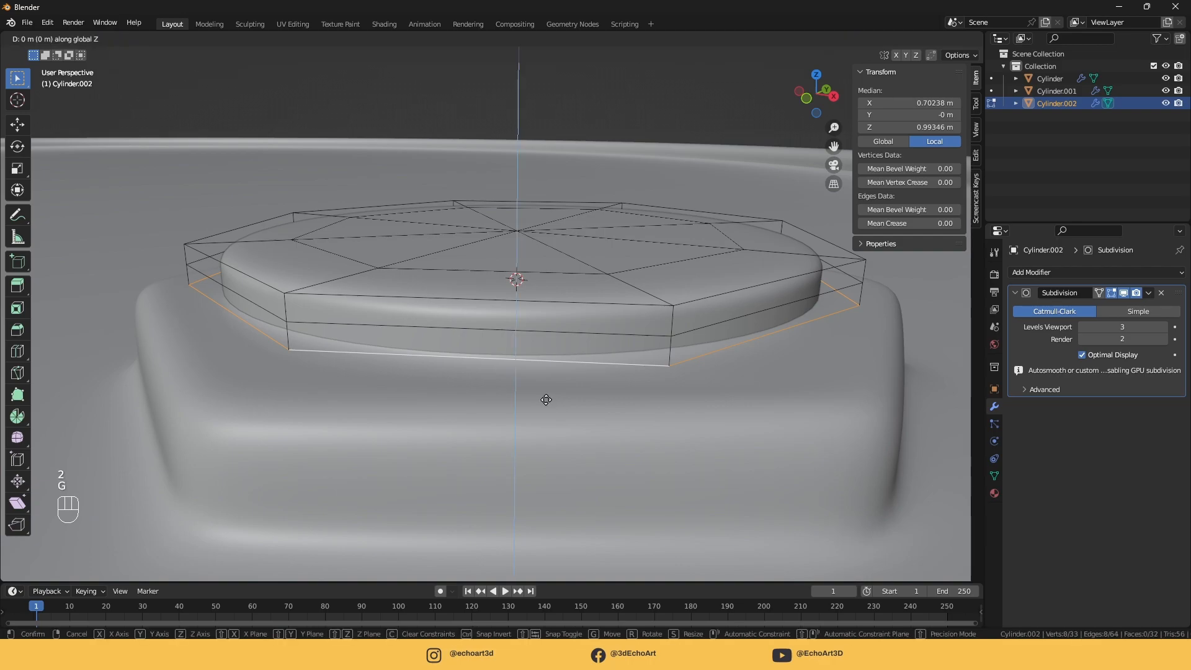
{"action": "left_click", "coordinate": [545, 406]}
{"action": "key", "text": "Tab"}
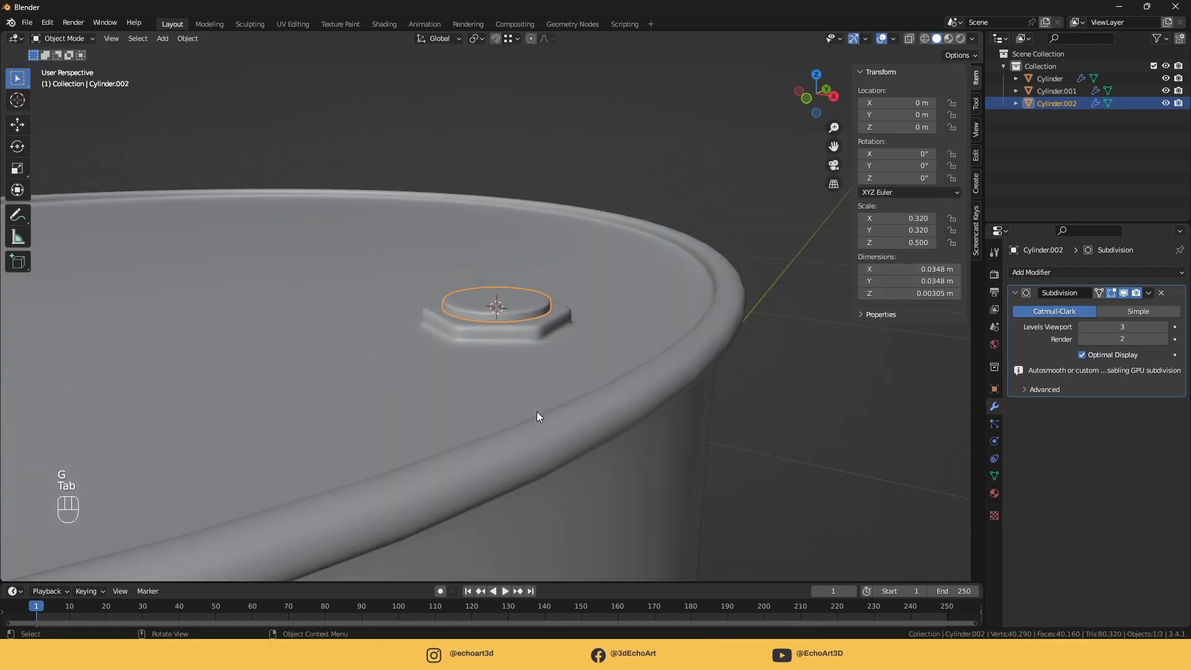
Deselect the small cap and examine the whole drum from several angles
{"action": "scroll", "coordinate": [558, 425], "scroll_direction": "down", "scroll_amount": 7}
{"action": "middle_click_drag", "start_coordinate": [592, 440], "coordinate": [558, 409]}
{"action": "left_click", "coordinate": [680, 371]}
{"action": "scroll", "coordinate": [595, 338], "scroll_direction": "down", "scroll_amount": 4}
{"action": "middle_click_drag", "start_coordinate": [680, 371], "coordinate": [592, 307]}
{"action": "scroll", "coordinate": [608, 317], "scroll_direction": "down", "scroll_amount": 3}
{"action": "middle_click_drag", "start_coordinate": [633, 328], "coordinate": [598, 325]}
{"action": "scroll", "coordinate": [598, 325], "scroll_direction": "up", "scroll_amount": 3}
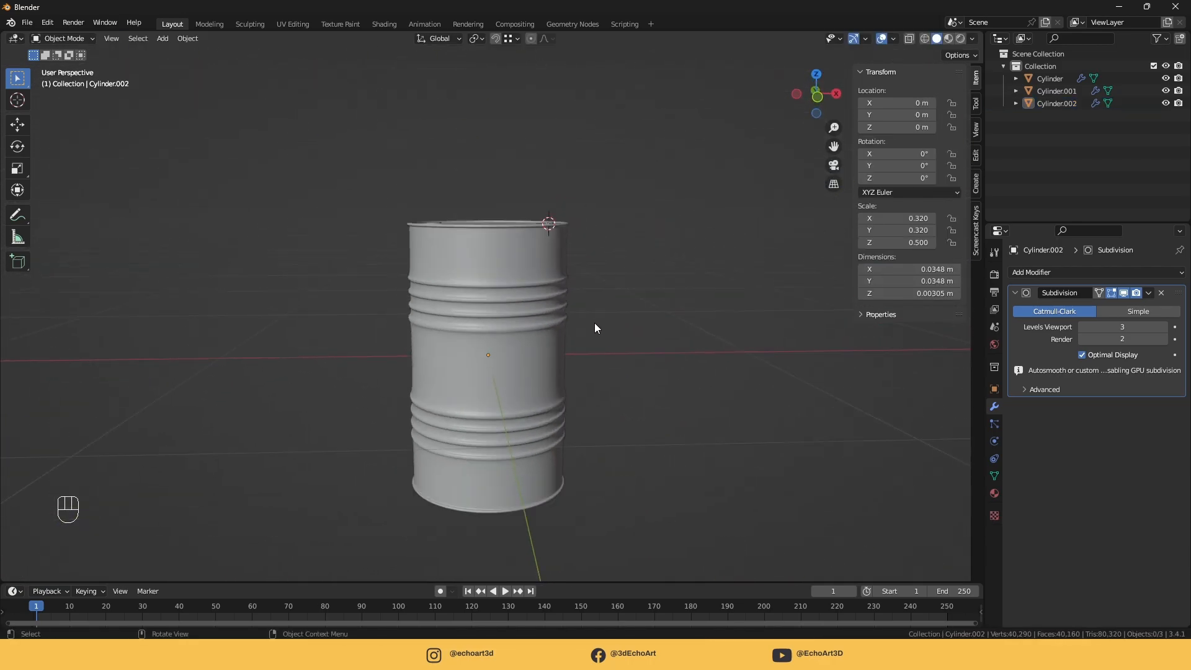
Snap the 3D cursor to the world origin
{"action": "key", "text": "shift+s"}
{"action": "left_click", "coordinate": [534, 378]}
{"action": "middle_click_drag", "start_coordinate": [534, 377], "coordinate": [645, 365]}
{"action": "scroll", "coordinate": [645, 397], "scroll_direction": "up", "scroll_amount": 4}
{"action": "scroll", "coordinate": [631, 388], "scroll_direction": "down", "scroll_amount": 3}
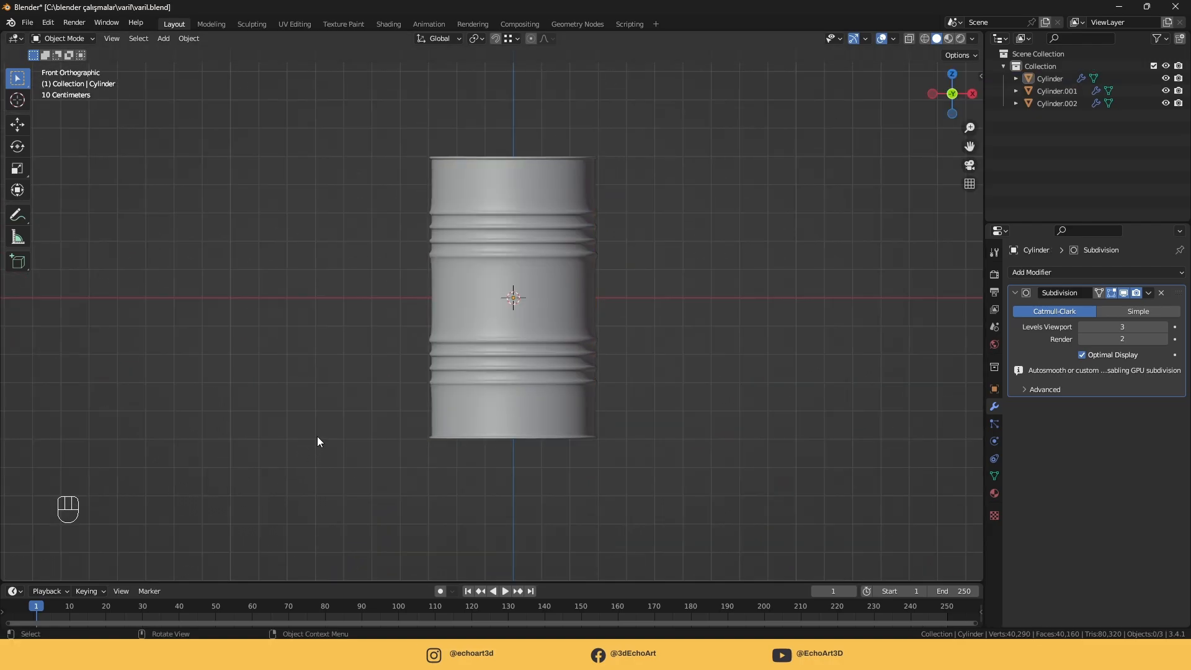
Select the edge loops of the upper and lower rib groups on the drum body, Shrink/Fatten them slightly, and save the file
{"action": "key", "text": "Tab"}
{"action": "key", "text": "Tab"}
{"action": "left_click", "coordinate": [477, 359]}
{"action": "middle_click_drag", "start_coordinate": [477, 360], "coordinate": [462, 384]}
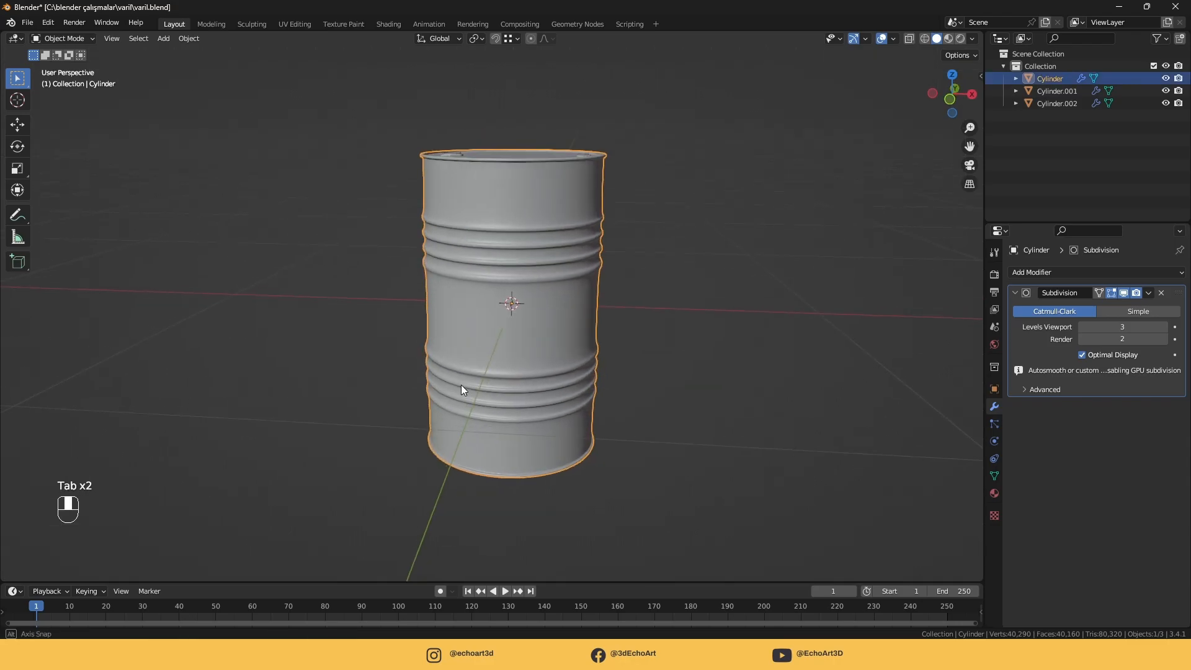
{"action": "key", "text": "Tab"}
{"action": "scroll", "coordinate": [472, 335], "scroll_direction": "up", "scroll_amount": 4}
{"action": "left_click", "coordinate": [489, 197]}
{"action": "middle_click_drag", "start_coordinate": [489, 197], "coordinate": [475, 262], "text": "shift"}
{"action": "scroll", "coordinate": [476, 262], "scroll_direction": "up", "scroll_amount": 3}
{"action": "left_click", "coordinate": [454, 252], "text": "alt"}
{"action": "left_click", "coordinate": [456, 320], "text": "alt+shift"}
{"action": "left_click", "coordinate": [458, 388], "text": "alt+shift"}
{"action": "middle_click_drag", "start_coordinate": [462, 395], "coordinate": [476, 273], "text": "shift"}
{"action": "scroll", "coordinate": [477, 273], "scroll_direction": "down", "scroll_amount": 3}
{"action": "middle_click_drag", "start_coordinate": [476, 273], "coordinate": [494, 240]}
{"action": "scroll", "coordinate": [515, 260], "scroll_direction": "up", "scroll_amount": 3}
{"action": "left_click", "coordinate": [526, 261], "text": "alt+shift"}
{"action": "left_click", "coordinate": [376, 227], "text": "alt+shift"}
{"action": "left_click", "coordinate": [372, 283], "text": "alt+shift"}
{"action": "scroll", "coordinate": [375, 273], "scroll_direction": "down", "scroll_amount": 4}
{"action": "middle_click_drag", "start_coordinate": [377, 265], "coordinate": [375, 375]}
{"action": "scroll", "coordinate": [374, 375], "scroll_direction": "up", "scroll_amount": 3}
{"action": "key", "text": "alt+s"}
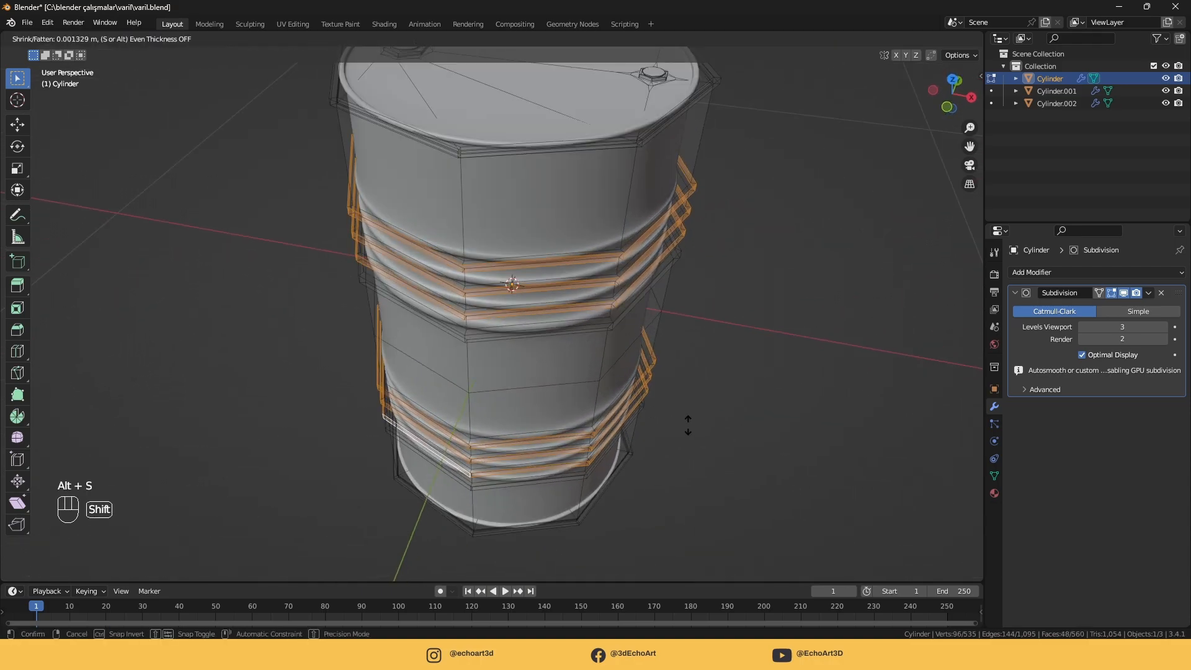
{"action": "scroll", "coordinate": [680, 427], "scroll_direction": "down", "scroll_amount": 4}
{"action": "middle_click_drag", "start_coordinate": [681, 427], "coordinate": [606, 326]}
{"action": "key", "text": "Tab"}
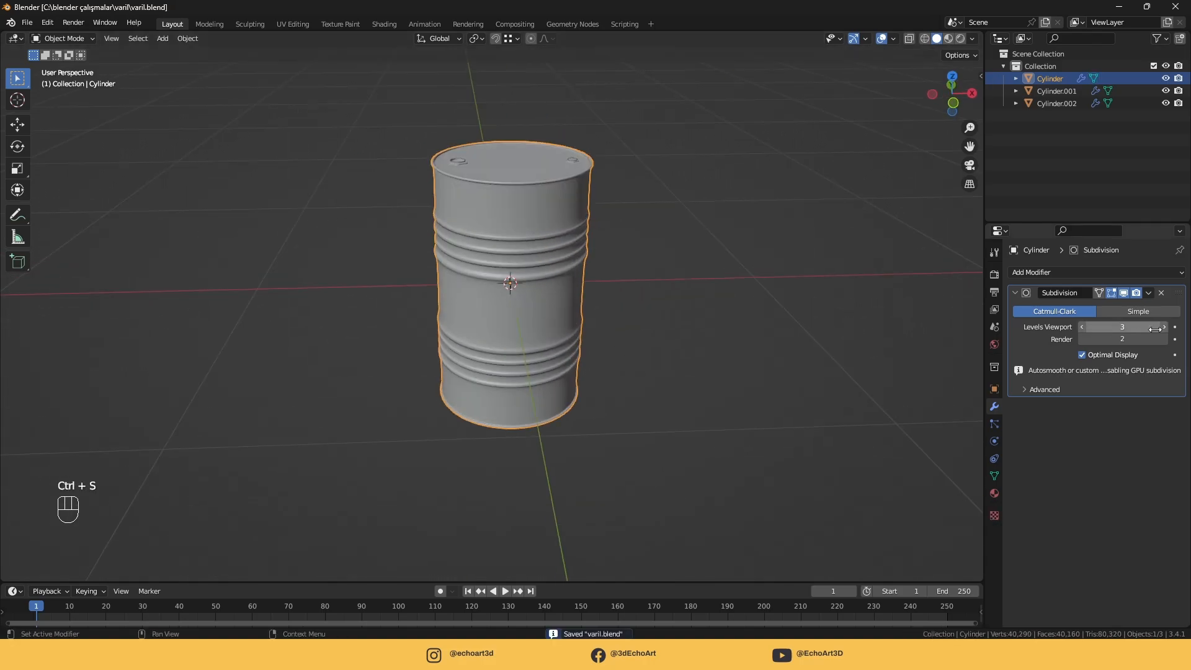
Apply the Subdivision modifier to the drum body
{"action": "left_click", "coordinate": [1142, 309]}
{"action": "scroll", "coordinate": [623, 235], "scroll_direction": "up", "scroll_amount": 3}
{"action": "middle_click_drag", "start_coordinate": [623, 235], "coordinate": [674, 377], "text": "shift"}
Mark the edge loops along the inside of the drum's top and bottom rims as seams
{"action": "key", "text": "Tab"}
{"action": "scroll", "coordinate": [558, 397], "scroll_direction": "up", "scroll_amount": 3}
{"action": "middle_click_drag", "start_coordinate": [673, 376], "coordinate": [571, 389], "text": "shift"}
{"action": "scroll", "coordinate": [722, 329], "scroll_direction": "up", "scroll_amount": 4}
{"action": "key", "text": "2"}
{"action": "scroll", "coordinate": [707, 204], "scroll_direction": "down", "scroll_amount": 1, "text": "alt"}
{"action": "scroll", "coordinate": [707, 204], "scroll_direction": "down", "scroll_amount": 5}
{"action": "scroll", "coordinate": [703, 75], "scroll_direction": "up", "scroll_amount": 4}
{"action": "scroll", "coordinate": [719, 170], "scroll_direction": "down", "scroll_amount": 4}
{"action": "right_click", "coordinate": [569, 367]}
{"action": "left_click", "coordinate": [539, 501]}
{"action": "right_click", "coordinate": [640, 370]}
{"action": "left_click", "coordinate": [611, 471]}
Select the vertical edge loop at the drum's back and clear any selection on the top lid with circle select
{"action": "left_click", "coordinate": [654, 401]}
{"action": "key", "text": "KP_5"}
{"action": "key", "text": "KP_1"}
{"action": "key", "text": "ctrl+KP_1"}
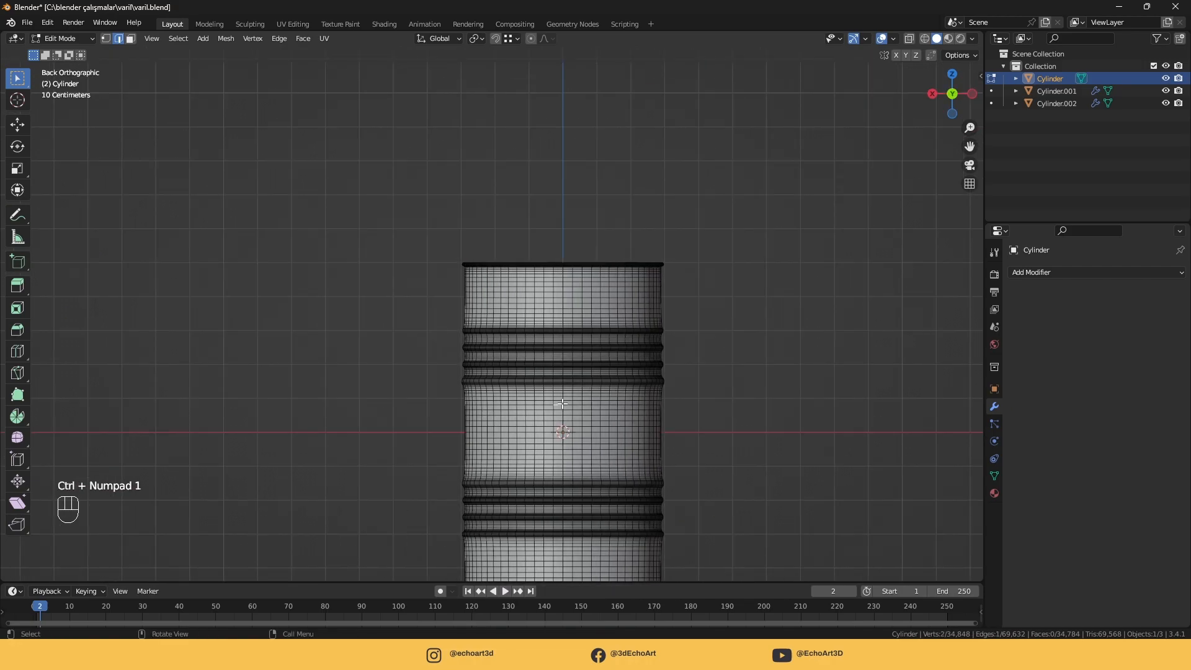
{"action": "left_click", "coordinate": [563, 402], "text": "alt"}
{"action": "middle_click_drag", "start_coordinate": [562, 402], "coordinate": [550, 475]}
{"action": "scroll", "coordinate": [549, 459], "scroll_direction": "up", "scroll_amount": 2}
{"action": "middle_click_drag", "start_coordinate": [549, 453], "coordinate": [488, 405]}
{"action": "scroll", "coordinate": [481, 407], "scroll_direction": "up", "scroll_amount": 2}
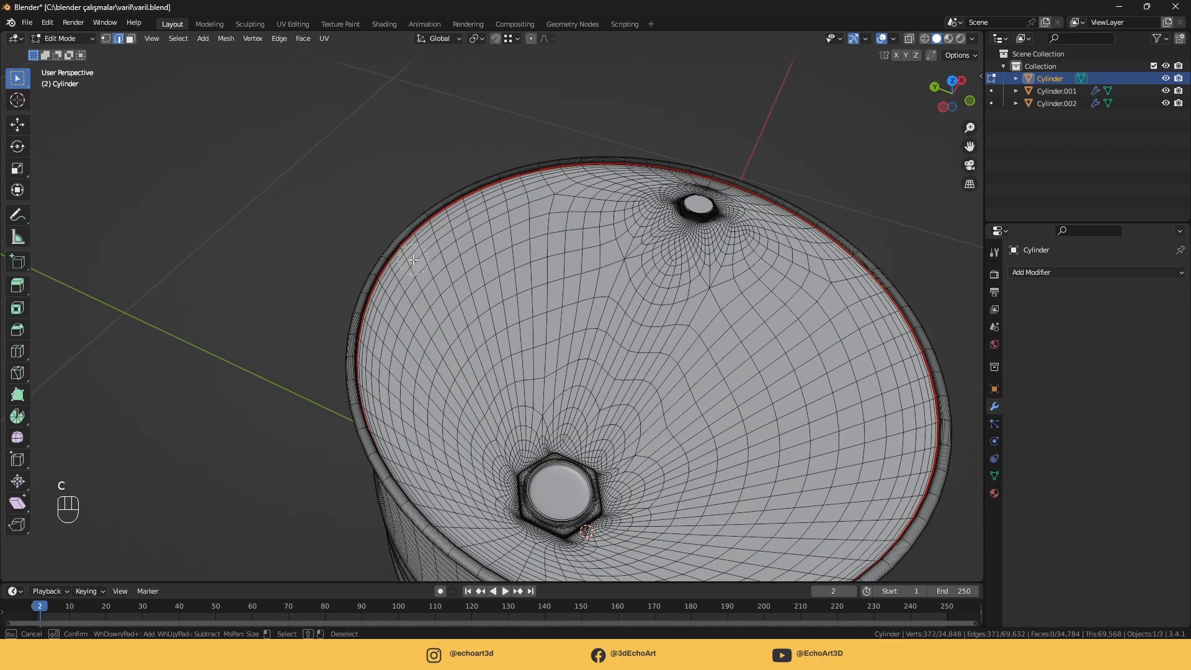
{"action": "right_click", "coordinate": [413, 259]}
Deselect the vertical loop's edges that run across the drum's bottom disc
{"action": "scroll", "coordinate": [422, 264], "scroll_direction": "down", "scroll_amount": 3}
{"action": "middle_click_drag", "start_coordinate": [583, 328], "coordinate": [590, 121]}
{"action": "middle_click_drag", "start_coordinate": [589, 121], "coordinate": [575, 114], "text": "shift"}
{"action": "middle_click_drag", "start_coordinate": [590, 279], "coordinate": [590, 239]}
{"action": "middle_click_drag", "start_coordinate": [591, 239], "coordinate": [621, 350], "text": "shift"}
{"action": "scroll", "coordinate": [621, 354], "scroll_direction": "up", "scroll_amount": 2}
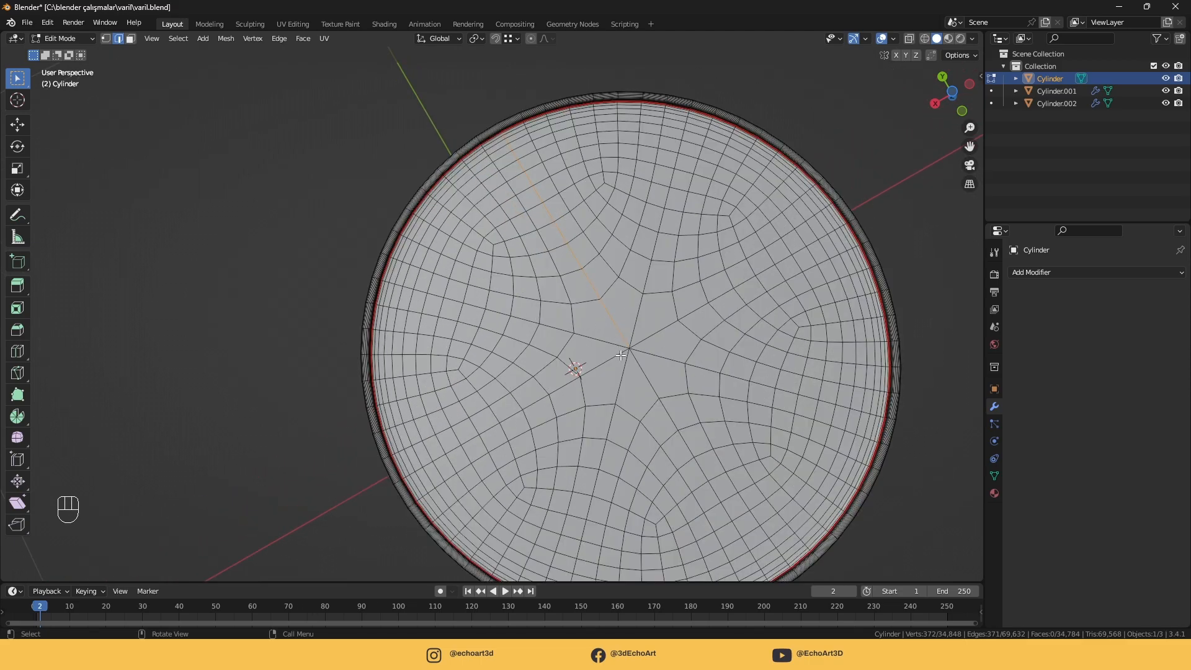
{"action": "right_click", "coordinate": [511, 148]}
Limit the selected vertical loop to the drum wall at the top rim and mark it as a seam
{"action": "scroll", "coordinate": [511, 148], "scroll_direction": "down", "scroll_amount": 6}
{"action": "middle_click_drag", "start_coordinate": [511, 148], "coordinate": [567, 161]}
{"action": "scroll", "coordinate": [568, 161], "scroll_direction": "up", "scroll_amount": 6}
{"action": "middle_click_drag", "start_coordinate": [583, 273], "coordinate": [587, 185]}
{"action": "middle_click_drag", "start_coordinate": [587, 184], "coordinate": [563, 410], "text": "shift"}
{"action": "scroll", "coordinate": [564, 409], "scroll_direction": "up", "scroll_amount": 4}
{"action": "middle_click_drag", "start_coordinate": [670, 68], "coordinate": [582, 199], "text": "shift"}
{"action": "scroll", "coordinate": [602, 220], "scroll_direction": "up", "scroll_amount": 3}
{"action": "key", "text": "KP_7"}
{"action": "scroll", "coordinate": [476, 346], "scroll_direction": "up", "scroll_amount": 9}
{"action": "middle_click_drag", "start_coordinate": [469, 372], "coordinate": [497, 285]}
{"action": "scroll", "coordinate": [481, 365], "scroll_direction": "down", "scroll_amount": 6}
{"action": "scroll", "coordinate": [500, 186], "scroll_direction": "up", "scroll_amount": 4}
{"action": "scroll", "coordinate": [496, 186], "scroll_direction": "up", "scroll_amount": 2}
{"action": "middle_click_drag", "start_coordinate": [459, 186], "coordinate": [546, 350], "text": "shift"}
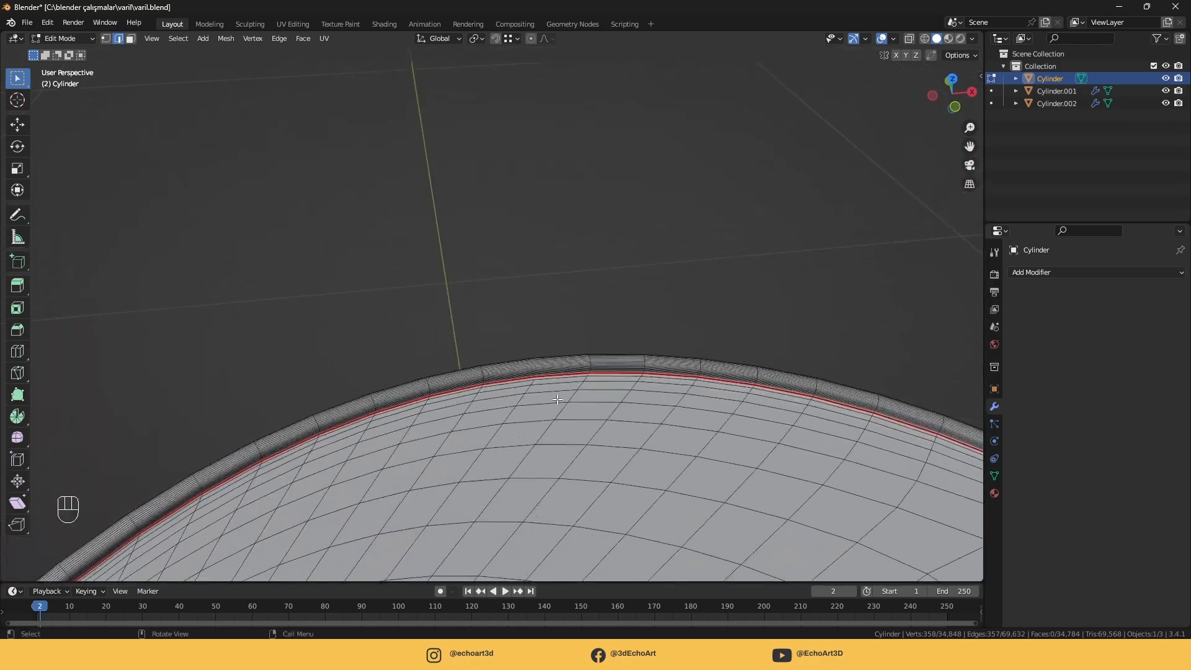
{"action": "scroll", "coordinate": [546, 351], "scroll_direction": "up", "scroll_amount": 1}
{"action": "scroll", "coordinate": [584, 400], "scroll_direction": "down", "scroll_amount": 12}
{"action": "middle_click_drag", "start_coordinate": [583, 399], "coordinate": [662, 394]}
{"action": "scroll", "coordinate": [663, 393], "scroll_direction": "up", "scroll_amount": 3}
{"action": "right_click", "coordinate": [641, 363]}
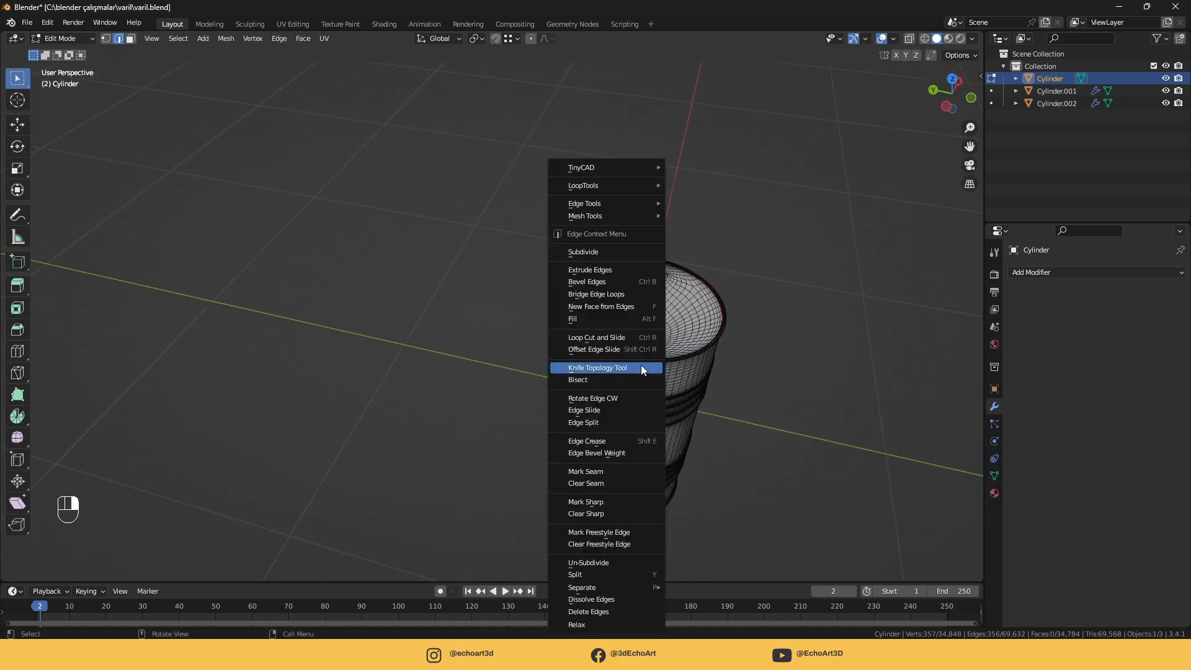
{"action": "left_click", "coordinate": [614, 471]}
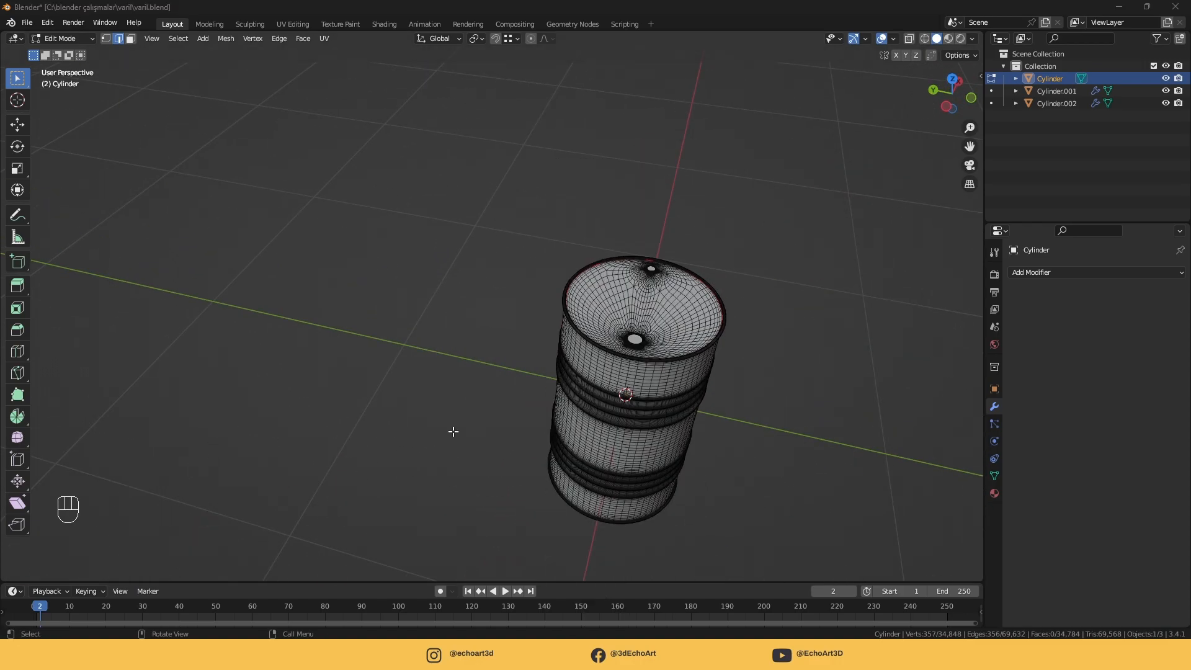
{"action": "middle_click_drag", "start_coordinate": [438, 435], "coordinate": [559, 409]}
{"action": "scroll", "coordinate": [623, 388], "scroll_direction": "up", "scroll_amount": 3}
{"action": "key", "text": "Tab"}
Inspect the large cap on the drum's top
{"action": "scroll", "coordinate": [649, 370], "scroll_direction": "down", "scroll_amount": 3}
{"action": "middle_click_drag", "start_coordinate": [649, 370], "coordinate": [601, 317]}
{"action": "scroll", "coordinate": [601, 317], "scroll_direction": "up", "scroll_amount": 3}
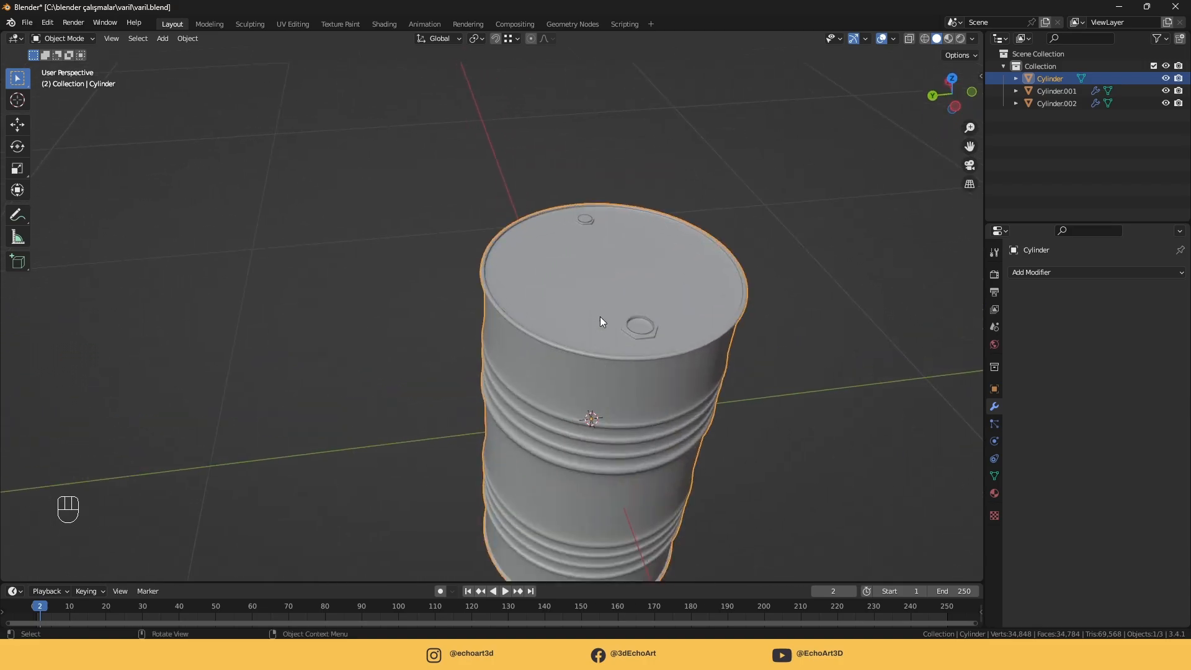
{"action": "left_click", "coordinate": [636, 325]}
{"action": "scroll", "coordinate": [639, 335], "scroll_direction": "up", "scroll_amount": 4}
{"action": "key", "text": "Tab"}
{"action": "key", "text": "Tab"}
Hide the large cap and mark the large fitting's hexagonal edge loops, neck base loop and a vertical neck path as seams
{"action": "left_click", "coordinate": [681, 419]}
{"action": "key", "text": "Tab"}
{"action": "middle_click_drag", "start_coordinate": [681, 419], "coordinate": [516, 346], "text": "shift"}
{"action": "scroll", "coordinate": [553, 388], "scroll_direction": "up", "scroll_amount": 3}
{"action": "left_click", "coordinate": [553, 388]}
{"action": "scroll", "coordinate": [518, 346], "scroll_direction": "up", "scroll_amount": 3}
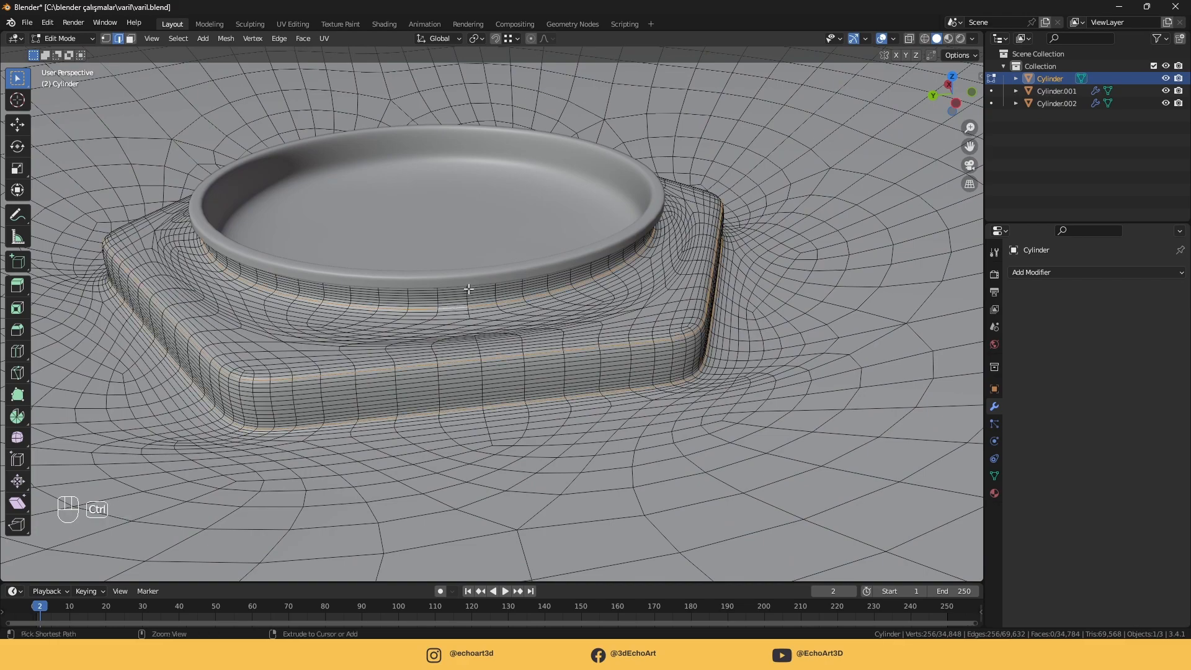
{"action": "scroll", "coordinate": [468, 289], "scroll_direction": "up", "scroll_amount": 2}
{"action": "left_click", "coordinate": [1166, 92]}
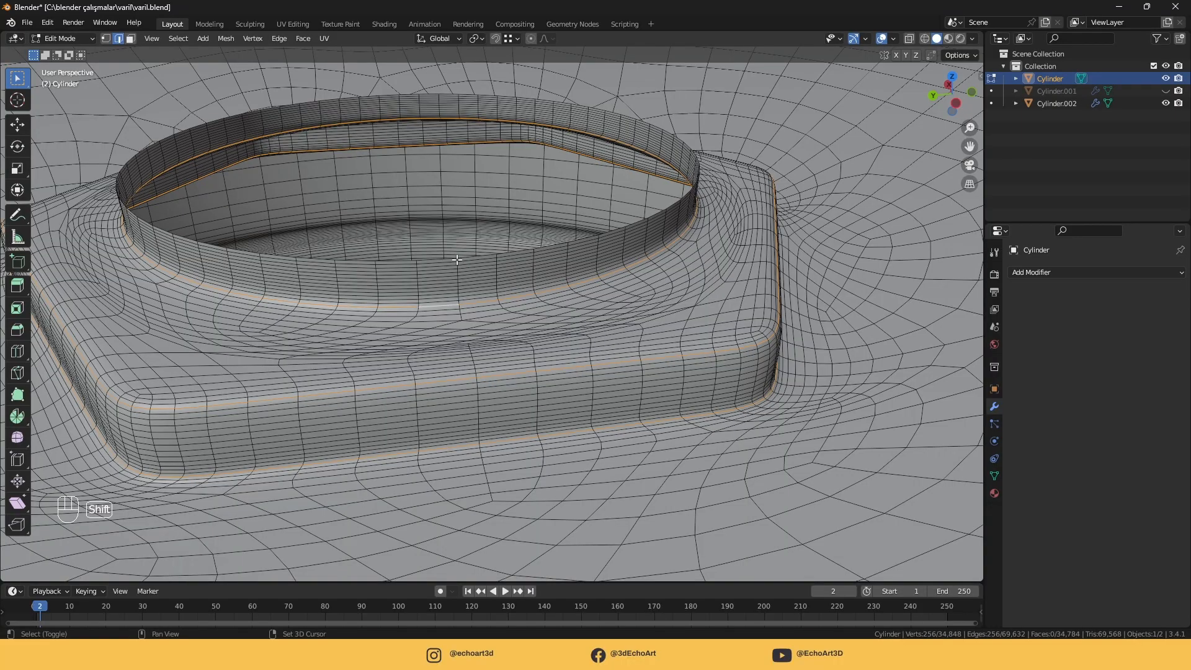
{"action": "left_click", "coordinate": [460, 304], "text": "ctrl"}
{"action": "right_click", "coordinate": [461, 301]}
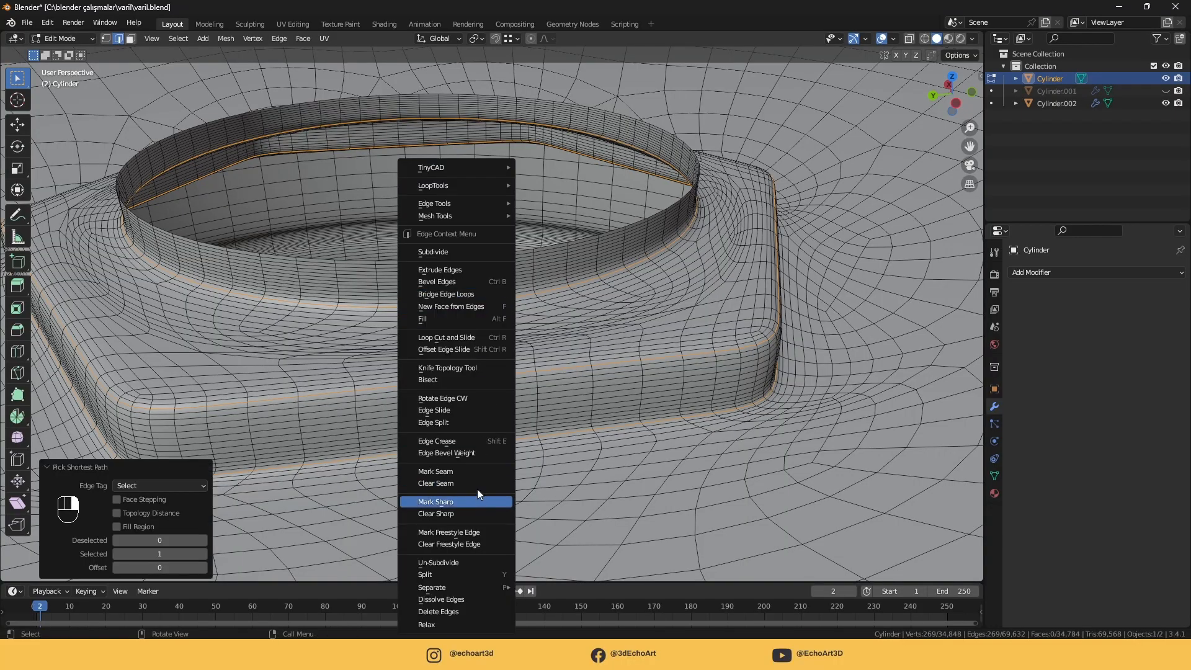
{"action": "left_click", "coordinate": [476, 472]}
Mark a vertical edge path down one corner of the large fitting's hexagonal side wall as a seam
{"action": "scroll", "coordinate": [474, 448], "scroll_direction": "down", "scroll_amount": 6}
{"action": "middle_click_drag", "start_coordinate": [474, 448], "coordinate": [536, 428]}
{"action": "middle_click_drag", "start_coordinate": [536, 484], "coordinate": [536, 393], "text": "ctrl"}
{"action": "scroll", "coordinate": [540, 403], "scroll_direction": "up", "scroll_amount": 1}
{"action": "left_click", "coordinate": [541, 478], "text": "ctrl"}
{"action": "key", "text": "ctrl+z"}
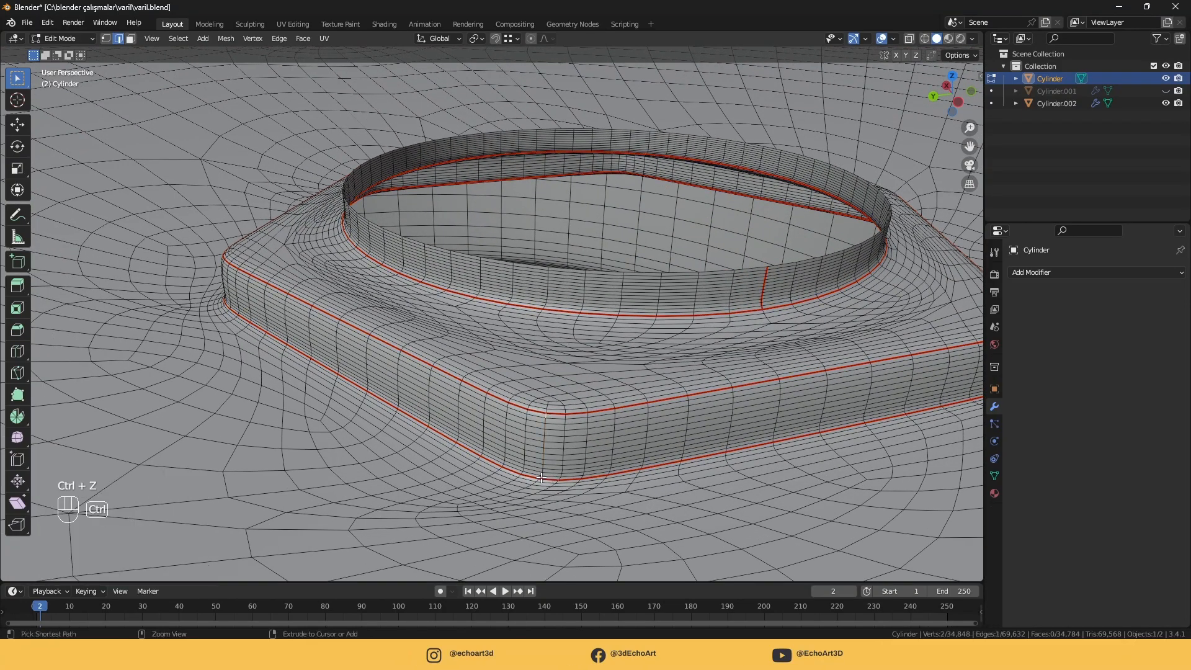
{"action": "left_click", "coordinate": [541, 478], "text": "ctrl"}
{"action": "scroll", "coordinate": [542, 434], "scroll_direction": "up", "scroll_amount": 5}
{"action": "right_click", "coordinate": [542, 391]}
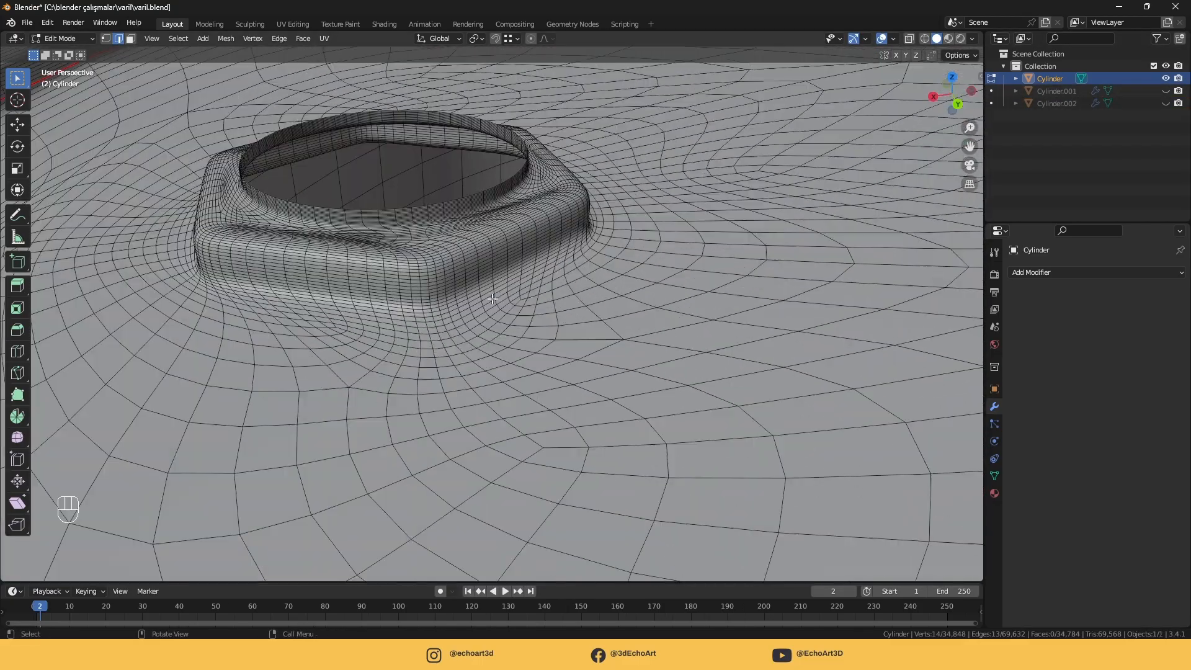
Mark the small fitting's hexagonal edge loops, neck base loop and a vertical neck path as seams
{"action": "middle_click_drag", "start_coordinate": [492, 299], "coordinate": [450, 308]}
{"action": "middle_click_drag", "start_coordinate": [450, 309], "coordinate": [555, 336], "text": "ctrl"}
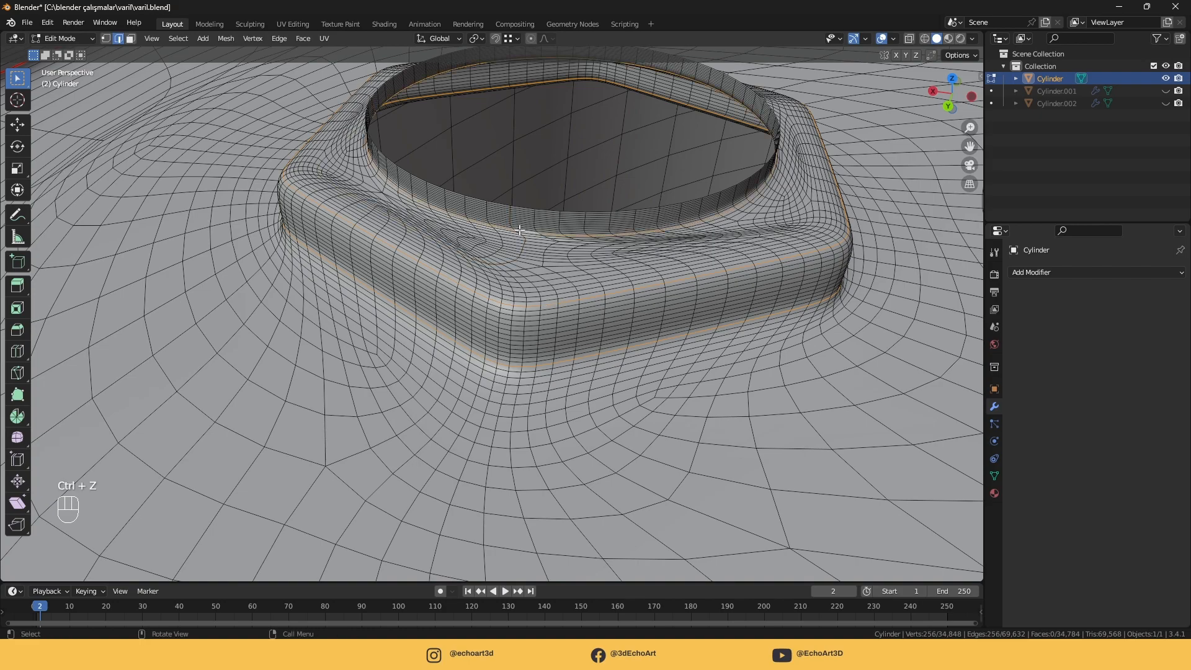
{"action": "scroll", "coordinate": [520, 230], "scroll_direction": "up", "scroll_amount": 8}
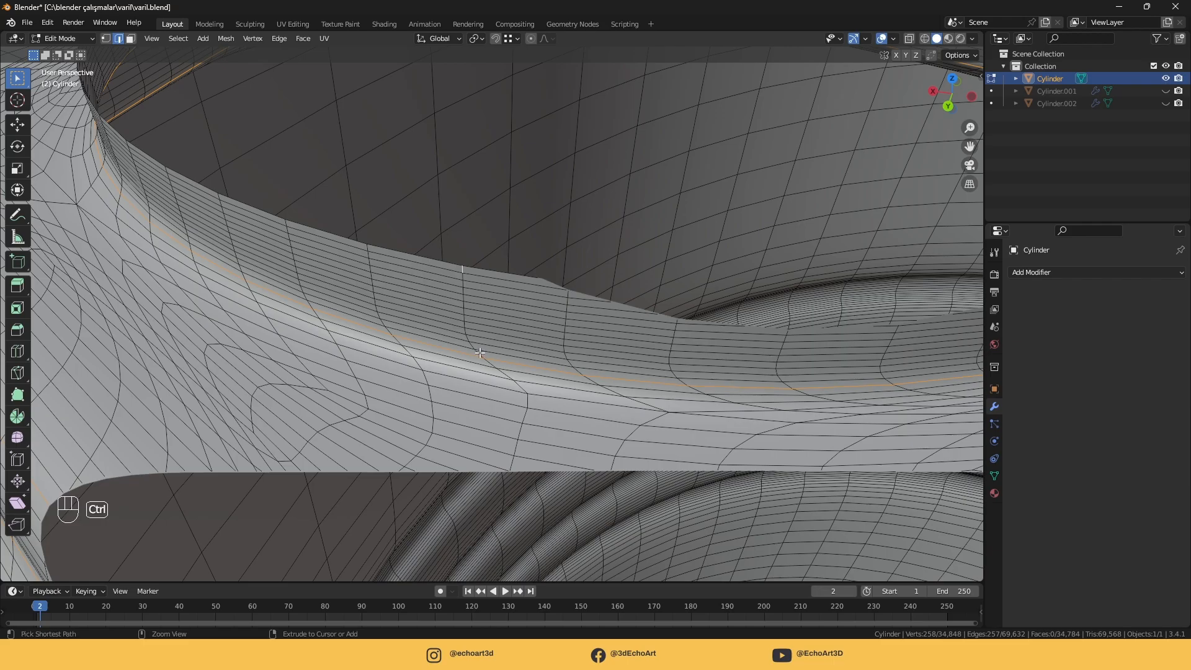
{"action": "left_click", "coordinate": [479, 353], "text": "ctrl"}
{"action": "scroll", "coordinate": [480, 353], "scroll_direction": "down", "scroll_amount": 10}
{"action": "middle_click_drag", "start_coordinate": [479, 353], "coordinate": [561, 220]}
{"action": "scroll", "coordinate": [531, 282], "scroll_direction": "up", "scroll_amount": 6}
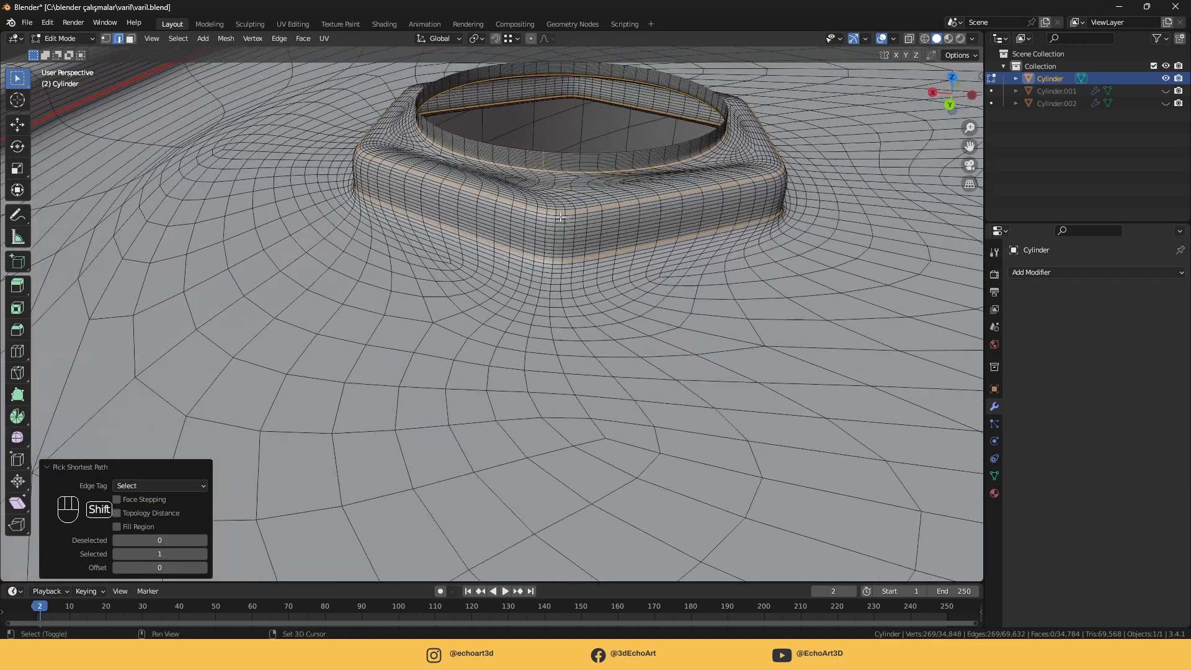
{"action": "scroll", "coordinate": [557, 215], "scroll_direction": "down", "scroll_amount": 6}
{"action": "scroll", "coordinate": [557, 215], "scroll_direction": "up", "scroll_amount": 6}
{"action": "right_click", "coordinate": [588, 347]}
{"action": "left_click", "coordinate": [579, 469]}
Finish editing the drum mesh and unhide both caps
{"action": "scroll", "coordinate": [579, 470], "scroll_direction": "down", "scroll_amount": 10}
{"action": "middle_click_drag", "start_coordinate": [527, 366], "coordinate": [856, 256]}
{"action": "scroll", "coordinate": [472, 372], "scroll_direction": "up", "scroll_amount": 3}
{"action": "scroll", "coordinate": [444, 345], "scroll_direction": "down", "scroll_amount": 5}
{"action": "key", "text": "Tab"}
{"action": "left_click", "coordinate": [1166, 103]}
{"action": "scroll", "coordinate": [668, 277], "scroll_direction": "up", "scroll_amount": 4}
Select the large cap and enable the Face Orientation overlay to check the normals
{"action": "left_click", "coordinate": [625, 333]}
{"action": "left_click", "coordinate": [973, 39]}
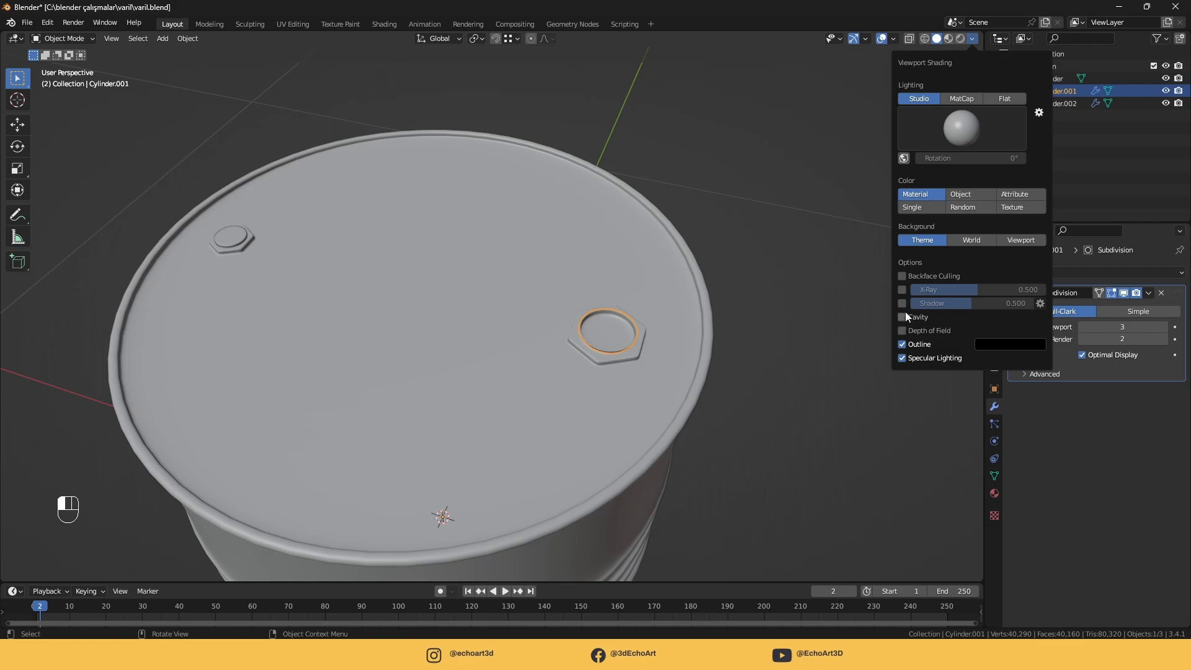
{"action": "left_click", "coordinate": [892, 39]}
{"action": "left_click", "coordinate": [818, 277]}
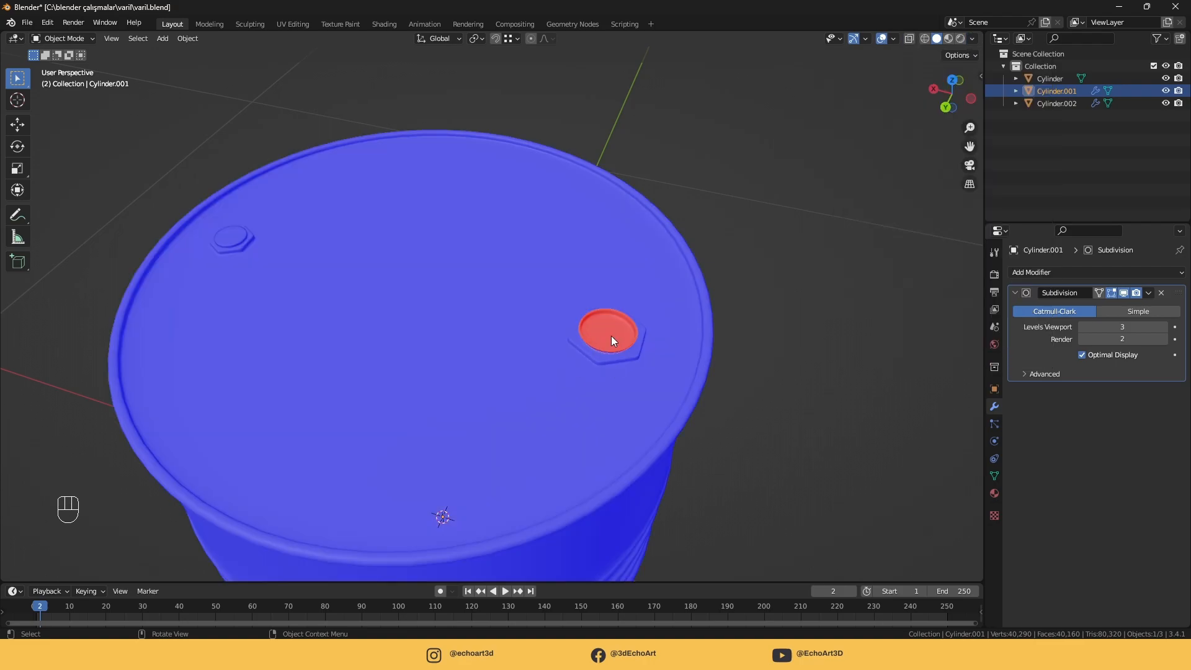
Recalculate the large cap's normals to face outward and turn off the Face Orientation overlay
{"action": "key", "text": "Tab"}
{"action": "left_click", "coordinate": [893, 38]}
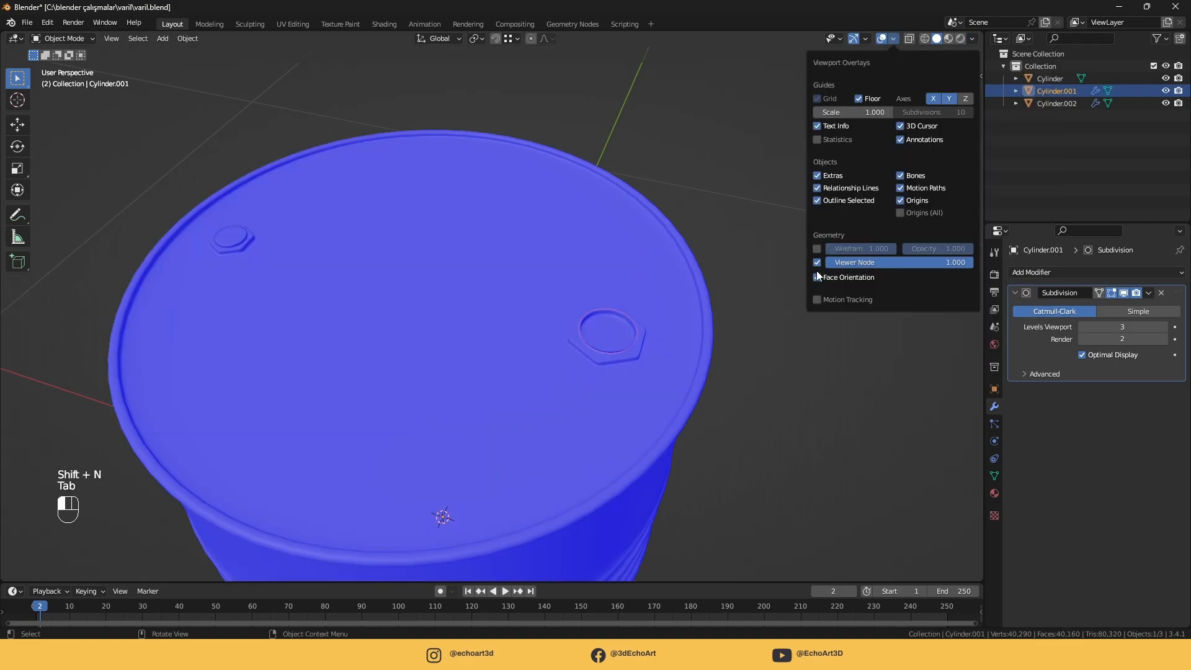
{"action": "left_click", "coordinate": [817, 276]}
{"action": "middle_click_drag", "start_coordinate": [720, 292], "coordinate": [662, 284]}
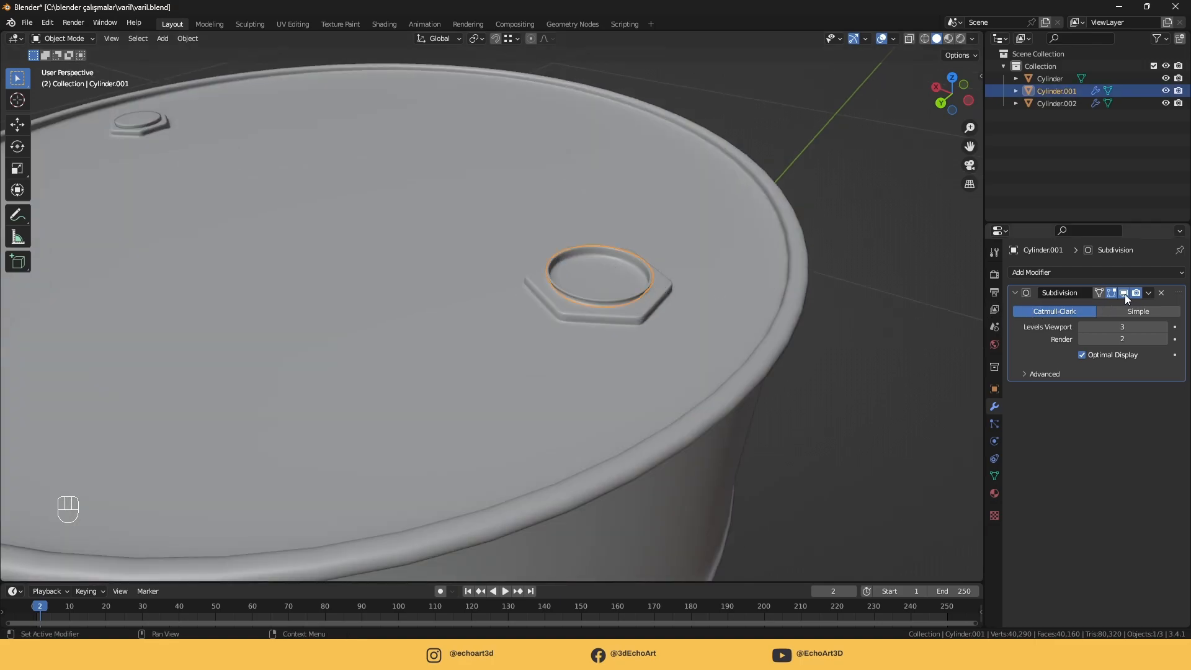
Set the large cap's viewport subdivision level to 2 and apply its Subdivision modifier
{"action": "left_click", "coordinate": [1083, 329]}
{"action": "scroll", "coordinate": [925, 333], "scroll_direction": "up", "scroll_amount": 2}
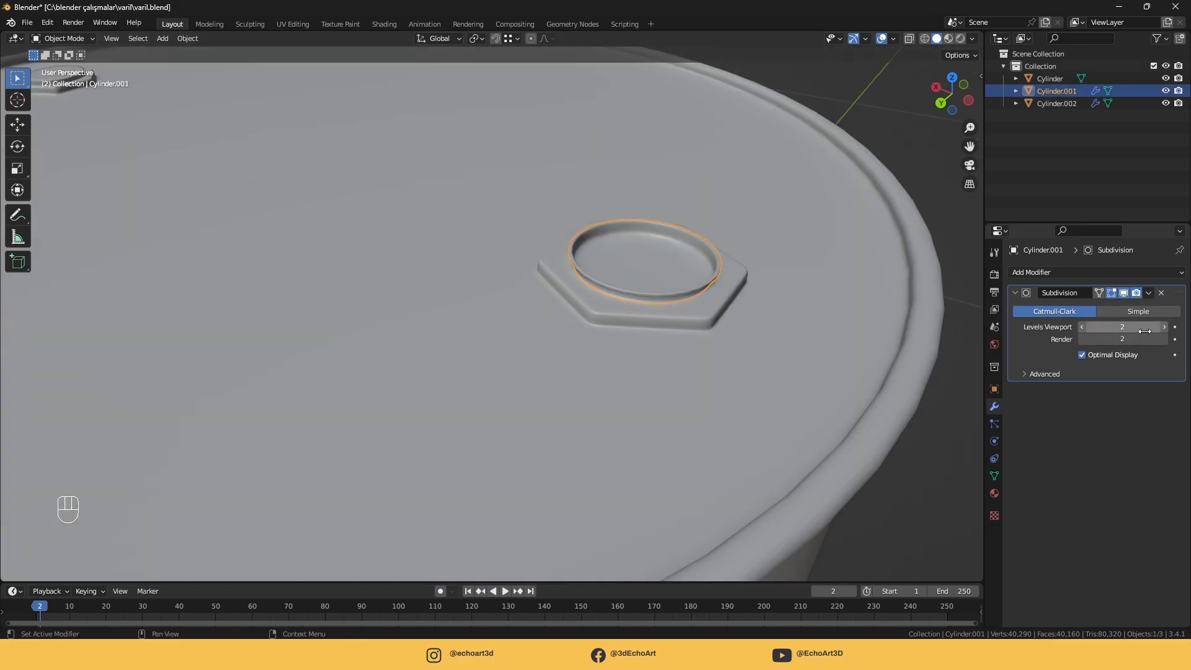
{"action": "left_click", "coordinate": [1149, 293]}
{"action": "left_click", "coordinate": [1111, 305]}
Select the small cap and apply its Subdivision modifier
{"action": "middle_click_drag", "start_coordinate": [340, 211], "coordinate": [431, 233]}
{"action": "scroll", "coordinate": [430, 234], "scroll_direction": "down", "scroll_amount": 2}
{"action": "left_click", "coordinate": [265, 437]}
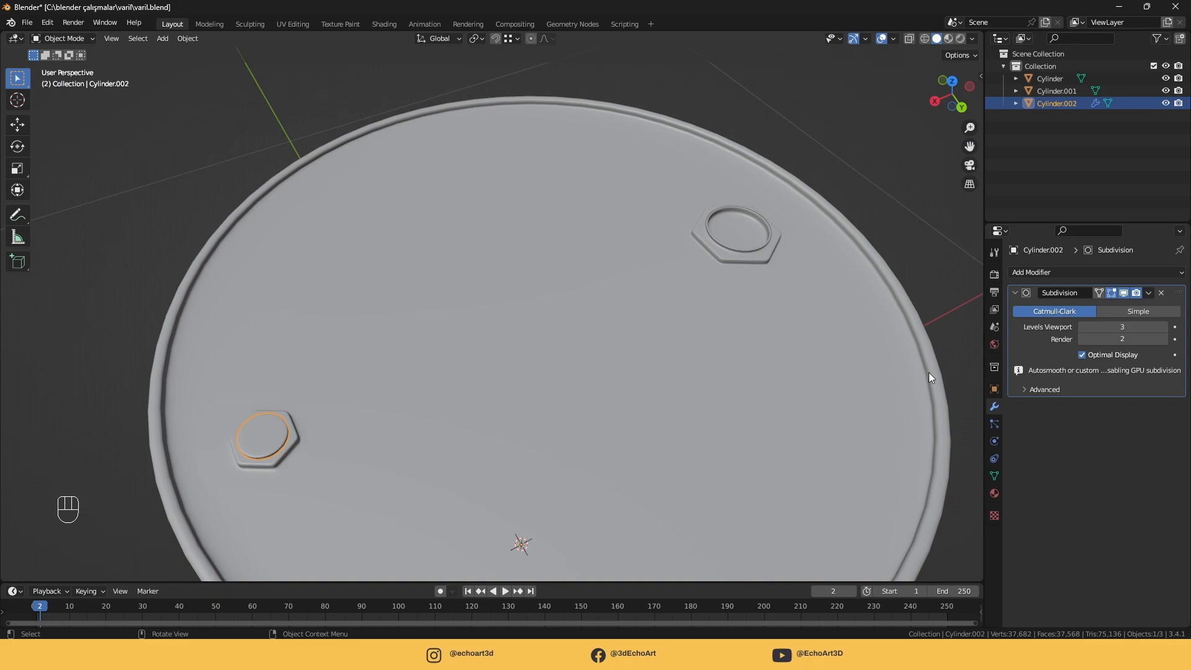
{"action": "left_click", "coordinate": [1149, 294]}
{"action": "left_click", "coordinate": [1131, 303]}
Join the small and large caps into one object and start editing its mesh
{"action": "middle_click_drag", "start_coordinate": [782, 297], "coordinate": [660, 282]}
{"action": "key", "text": "ctrl+j"}
{"action": "key", "text": "Tab"}
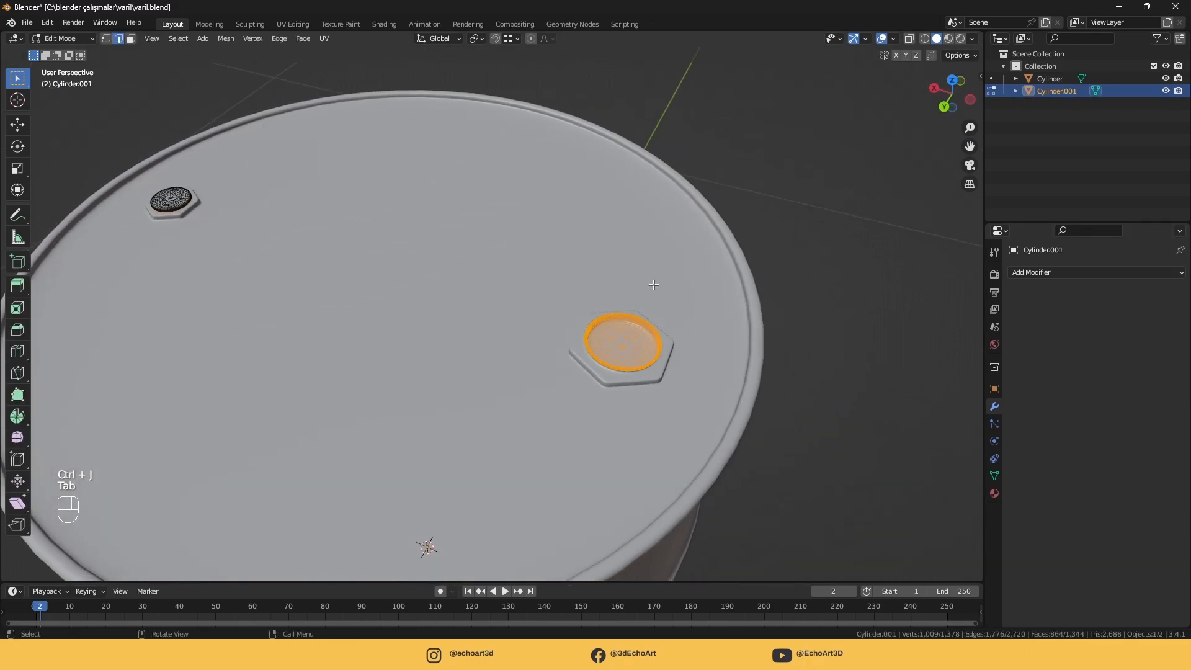
Mark the loop around the large cap's recessed floor and a vertical edge path across its wall as seams
{"action": "scroll", "coordinate": [660, 282], "scroll_direction": "up", "scroll_amount": 5}
{"action": "scroll", "coordinate": [515, 286], "scroll_direction": "down", "scroll_amount": 1}
{"action": "middle_click_drag", "start_coordinate": [515, 286], "coordinate": [485, 385], "text": "shift"}
{"action": "key", "text": "alt+a"}
{"action": "scroll", "coordinate": [497, 360], "scroll_direction": "up", "scroll_amount": 5}
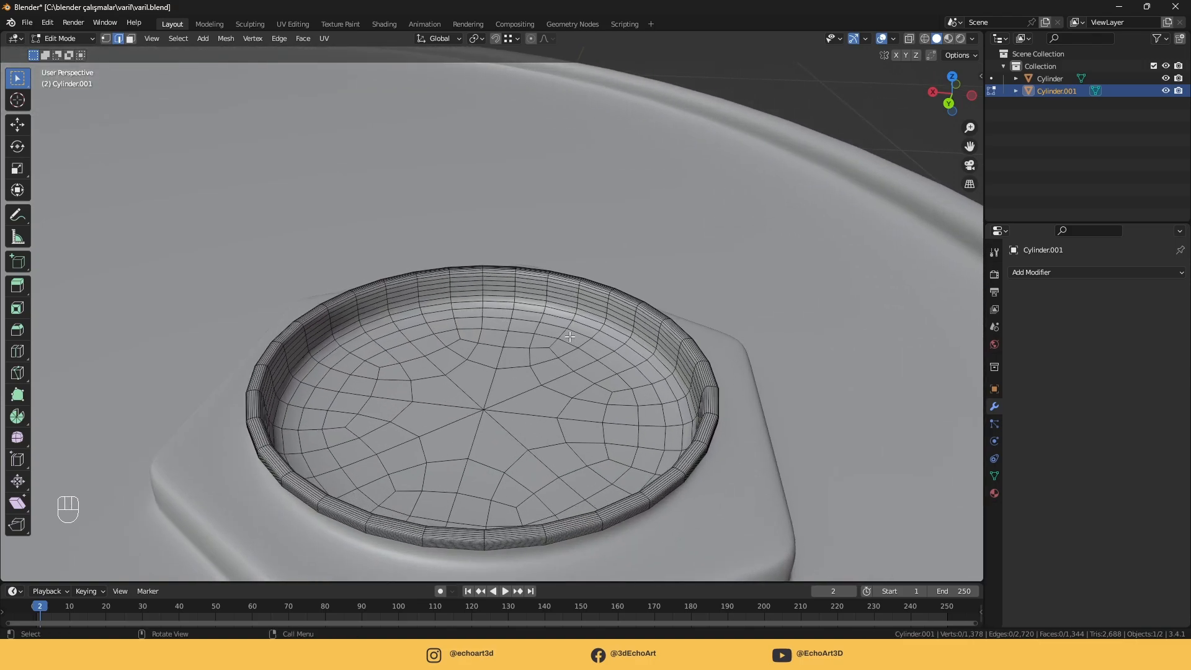
{"action": "left_click", "coordinate": [529, 289], "text": "alt+shift"}
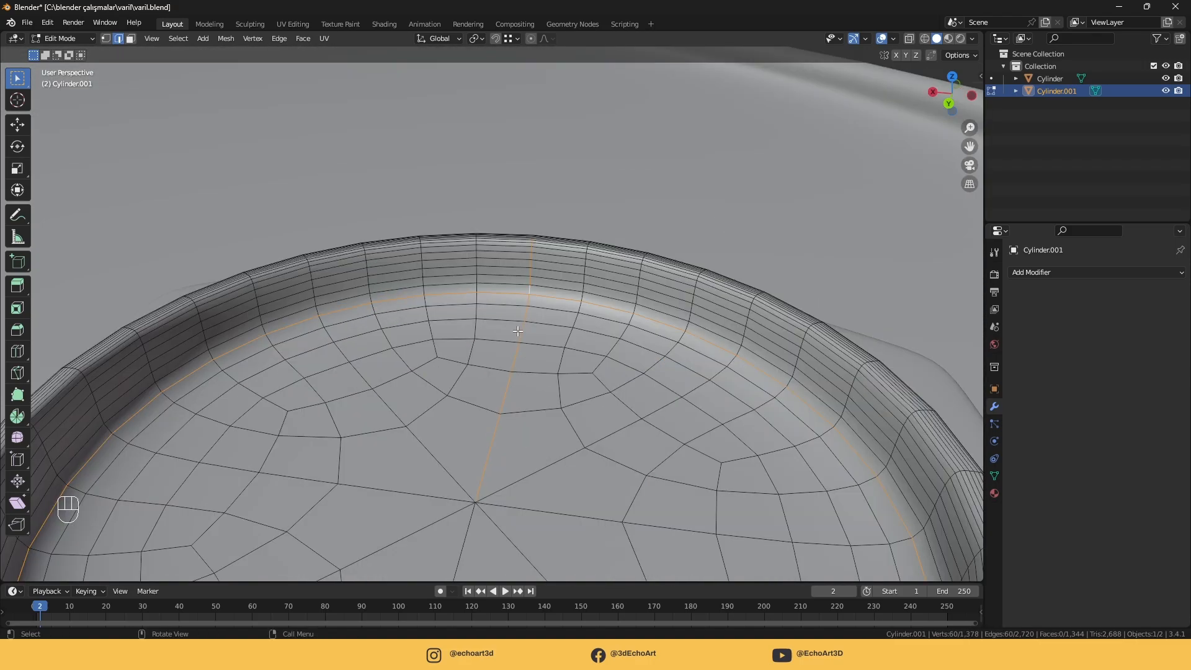
{"action": "right_click", "coordinate": [535, 320]}
{"action": "right_click", "coordinate": [507, 393]}
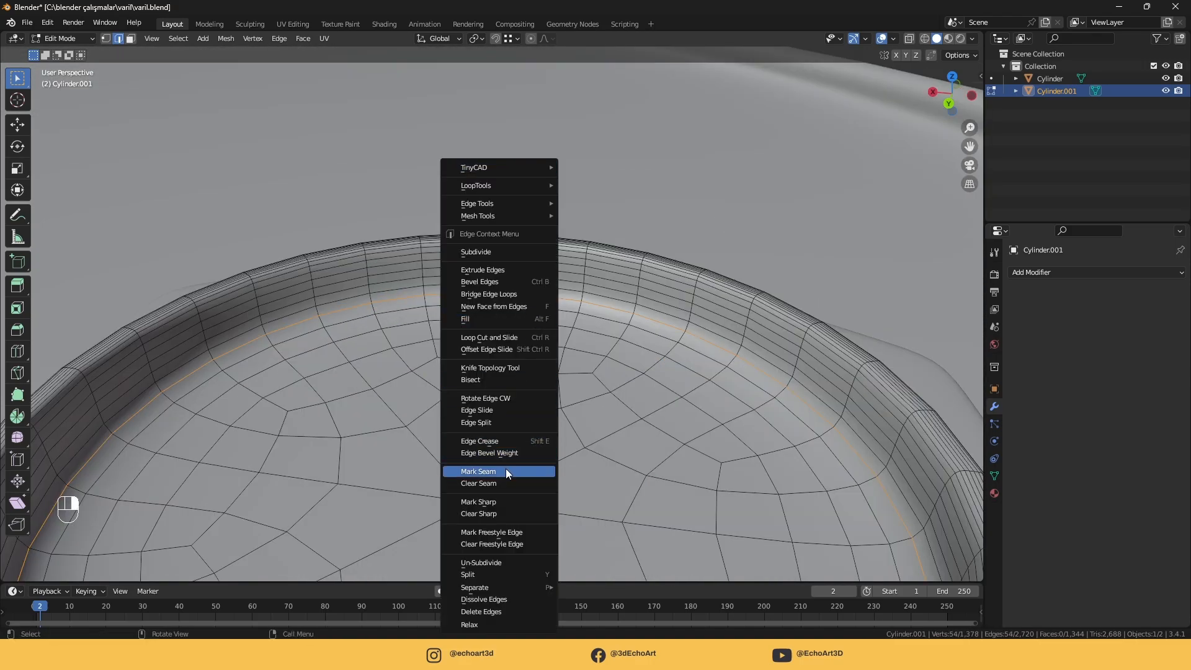
{"action": "left_click", "coordinate": [478, 471]}
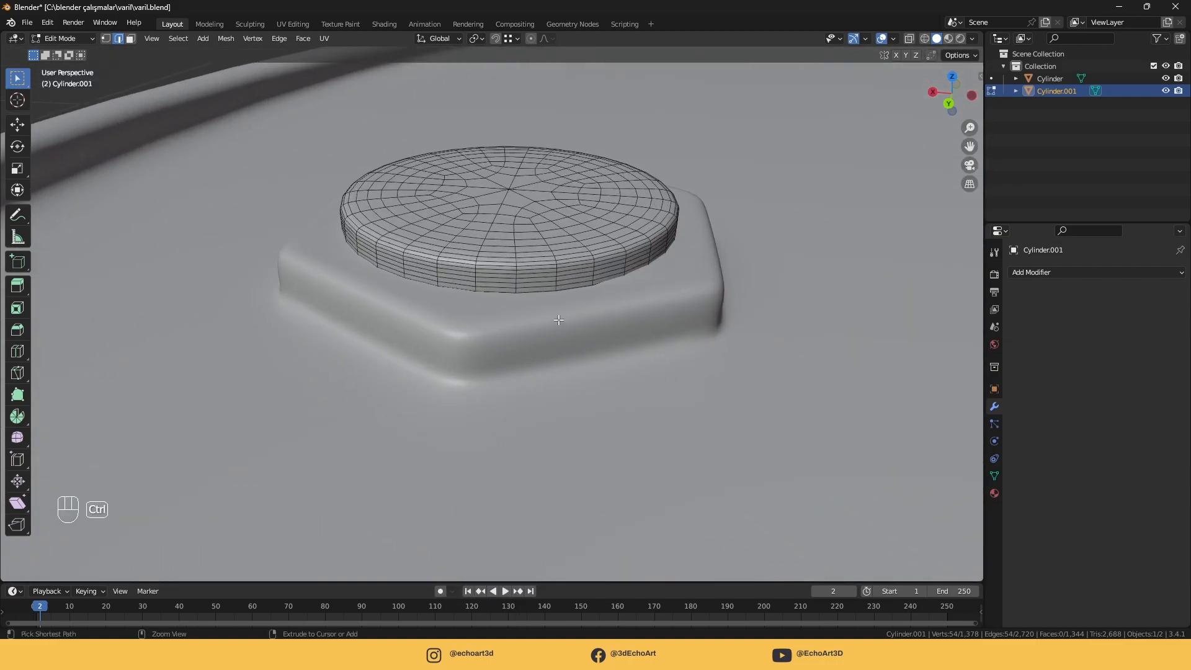
Mark the small cap's upper rim loop and one vertical path down its side as seams
{"action": "middle_click_drag", "start_coordinate": [559, 320], "coordinate": [546, 286], "text": "ctrl"}
{"action": "middle_click_drag", "start_coordinate": [546, 286], "coordinate": [584, 423], "text": "shift"}
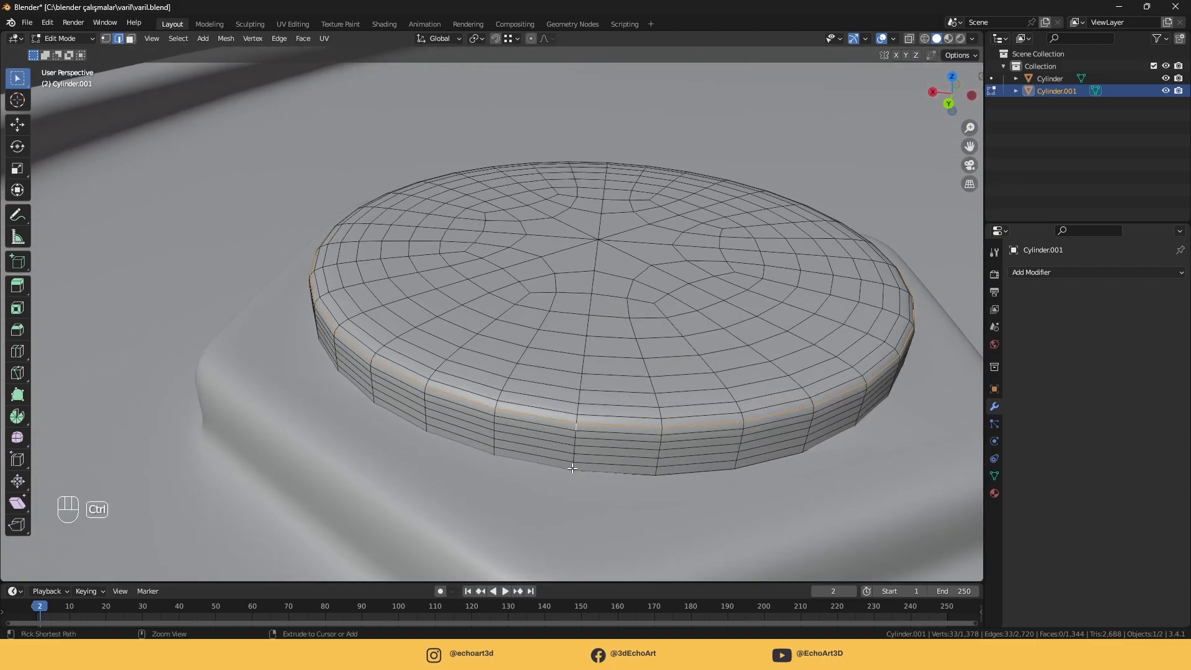
{"action": "left_click", "coordinate": [575, 470], "text": "ctrl"}
{"action": "right_click", "coordinate": [576, 469]}
{"action": "left_click", "coordinate": [601, 471]}
Edit the drum and the joined caps together, unwrap all their faces and switch to the UV Editing workspace
{"action": "key", "text": "a"}
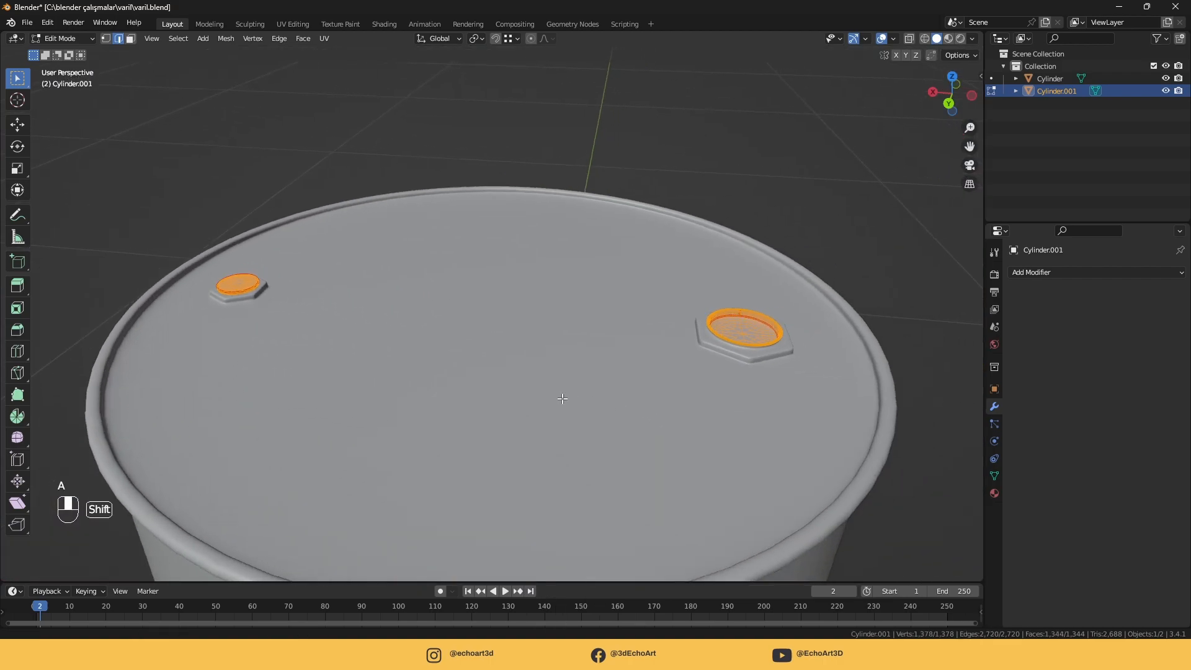
{"action": "left_click", "coordinate": [605, 413], "text": "shift"}
{"action": "key", "text": "Tab"}
{"action": "key", "text": "a"}
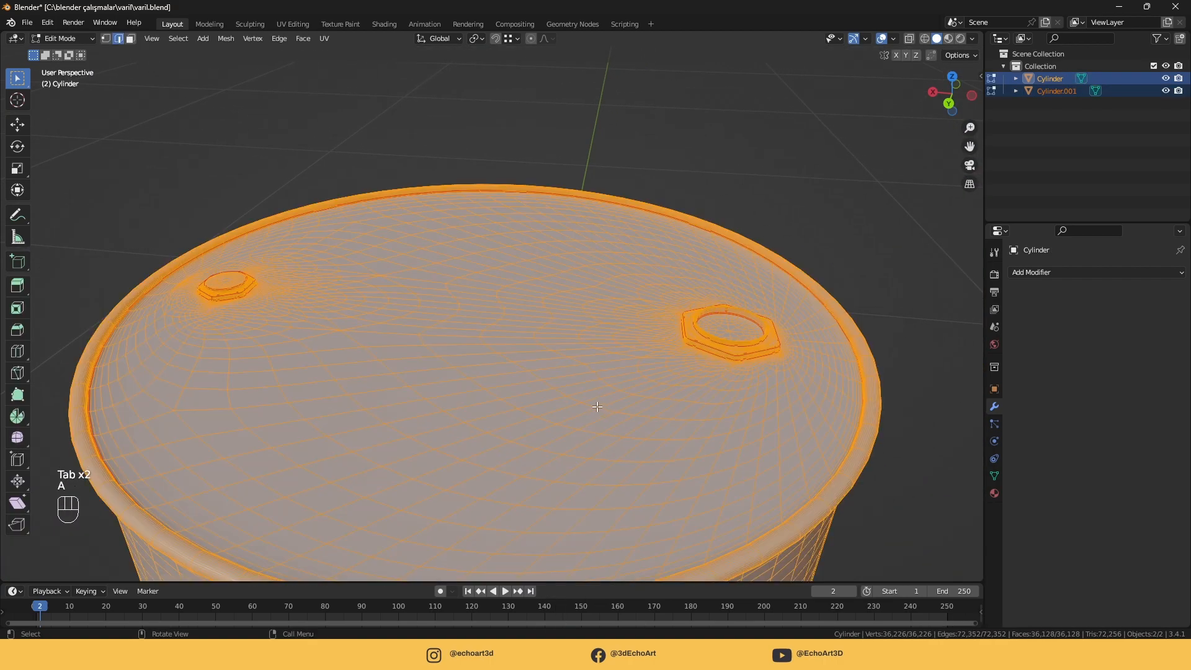
{"action": "key", "text": "u"}
{"action": "key", "text": "Return"}
{"action": "left_click", "coordinate": [292, 23]}
Square up one quad in the drum body's large UV island by aligning its edges along X and Y
{"action": "scroll", "coordinate": [267, 260], "scroll_direction": "up", "scroll_amount": 3}
{"action": "middle_click_drag", "start_coordinate": [282, 259], "coordinate": [204, 301]}
{"action": "scroll", "coordinate": [344, 257], "scroll_direction": "up", "scroll_amount": 3}
{"action": "middle_click_drag", "start_coordinate": [338, 267], "coordinate": [398, 228]}
{"action": "scroll", "coordinate": [398, 227], "scroll_direction": "up", "scroll_amount": 3}
{"action": "scroll", "coordinate": [397, 229], "scroll_direction": "down", "scroll_amount": 5}
{"action": "middle_click_drag", "start_coordinate": [143, 299], "coordinate": [322, 268]}
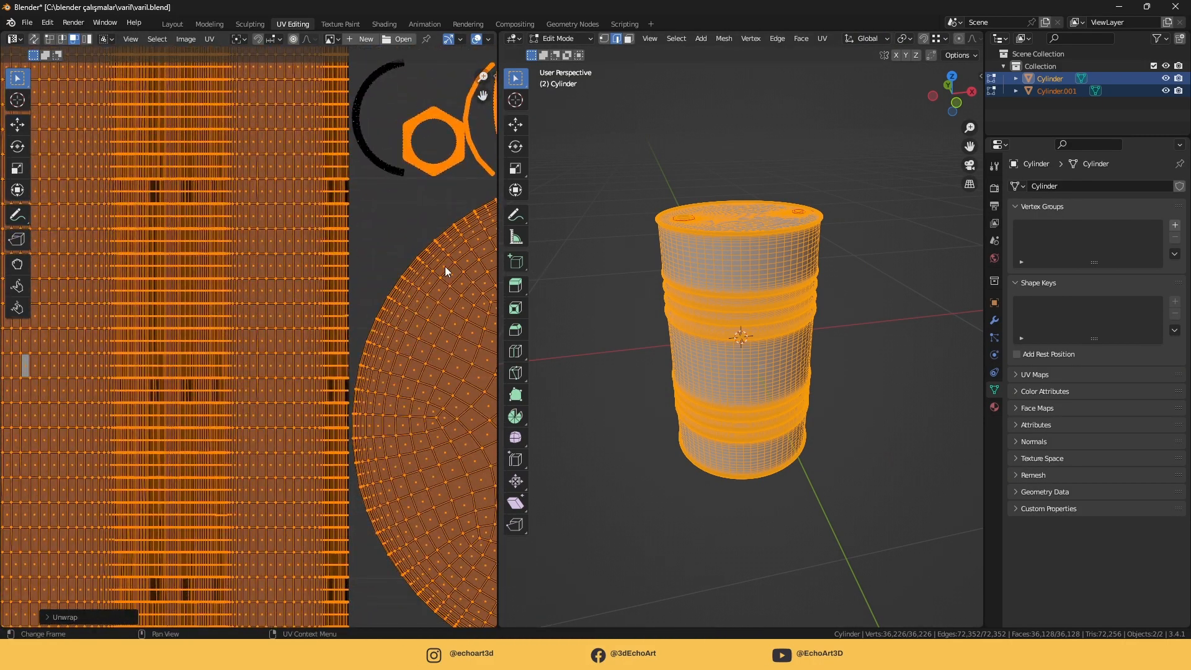
{"action": "key", "text": "a"}
{"action": "middle_click_drag", "start_coordinate": [40, 373], "coordinate": [240, 314]}
{"action": "scroll", "coordinate": [240, 314], "scroll_direction": "up", "scroll_amount": 7}
{"action": "left_click", "coordinate": [159, 292]}
{"action": "middle_click_drag", "start_coordinate": [159, 299], "coordinate": [248, 405]}
{"action": "key", "text": "2"}
{"action": "right_click", "coordinate": [229, 568]}
{"action": "right_click", "coordinate": [247, 280]}
{"action": "right_click", "coordinate": [276, 308]}
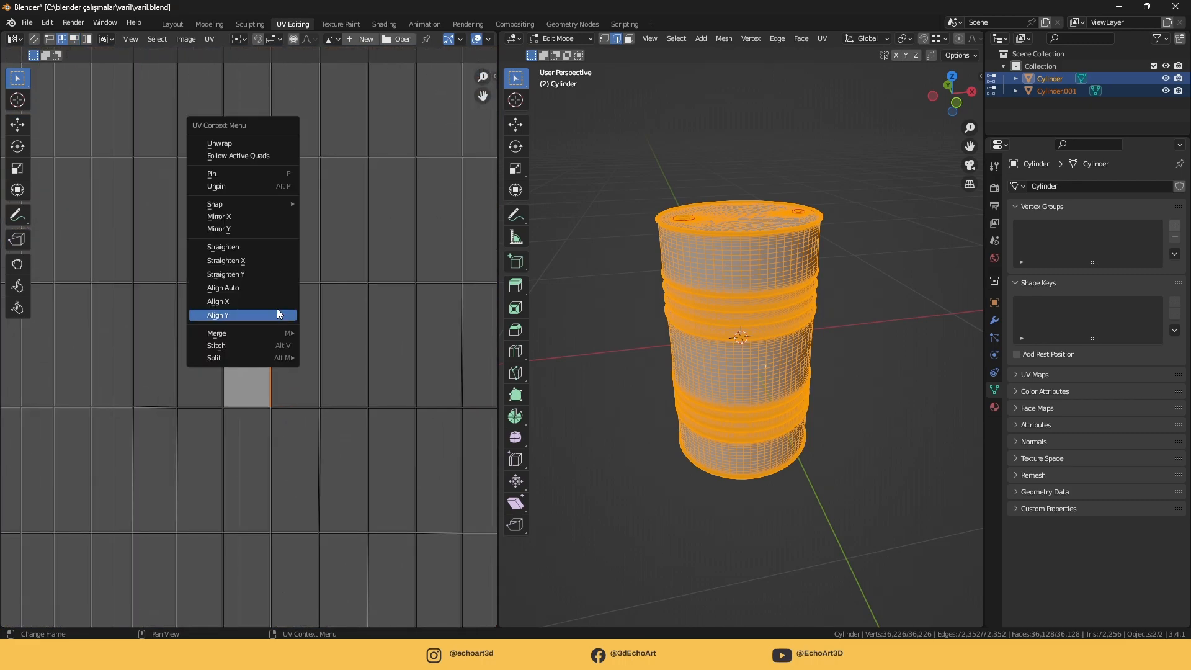
{"action": "right_click", "coordinate": [230, 328]}
{"action": "left_click", "coordinate": [230, 327]}
Straighten the drum body's UV island from the squared quad with Follow Active Quads
{"action": "key", "text": "3"}
{"action": "left_click", "coordinate": [248, 327]}
{"action": "right_click", "coordinate": [247, 327]}
{"action": "left_click", "coordinate": [244, 184]}
{"action": "scroll", "coordinate": [279, 245], "scroll_direction": "down", "scroll_amount": 11}
Square up one quad in the curved strip island near the hexagonal ones by aligning its edges along X and Y
{"action": "key", "text": "a"}
{"action": "scroll", "coordinate": [271, 331], "scroll_direction": "up", "scroll_amount": 5}
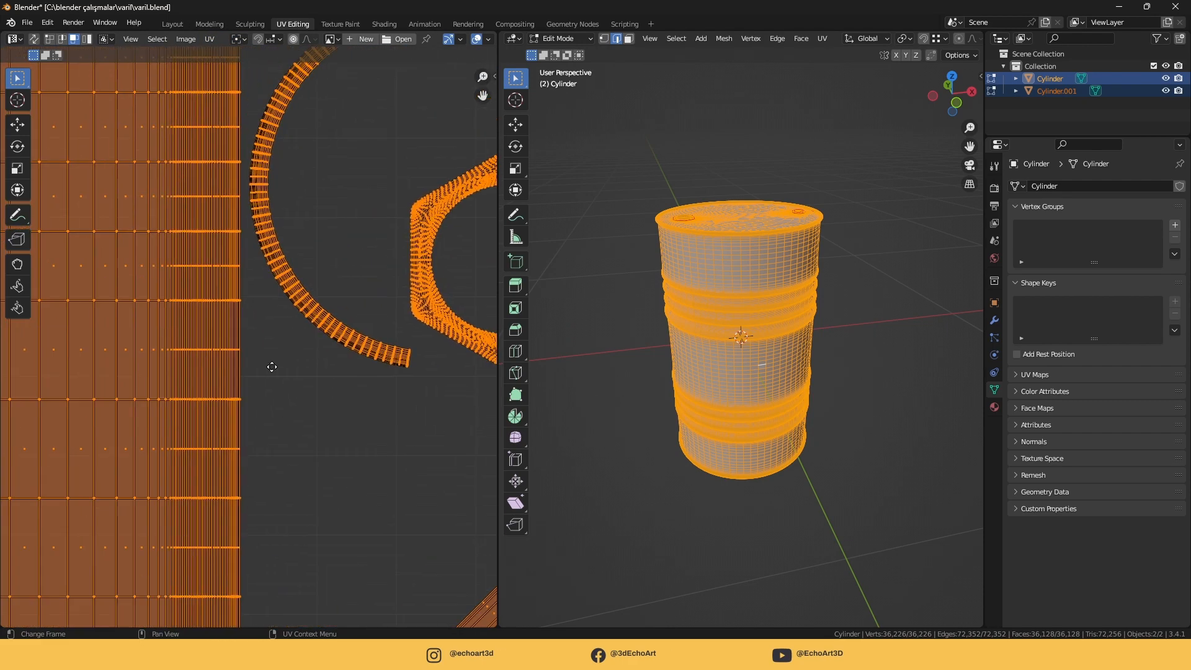
{"action": "left_click", "coordinate": [399, 408]}
{"action": "scroll", "coordinate": [256, 380], "scroll_direction": "up", "scroll_amount": 10}
{"action": "left_click", "coordinate": [282, 428]}
{"action": "middle_click_drag", "start_coordinate": [282, 428], "coordinate": [292, 343]}
{"action": "key", "text": "2"}
{"action": "left_click", "coordinate": [300, 496]}
{"action": "right_click", "coordinate": [297, 503]}
{"action": "left_click", "coordinate": [294, 572]}
{"action": "left_click", "coordinate": [282, 184]}
{"action": "right_click", "coordinate": [282, 183]}
{"action": "left_click", "coordinate": [280, 220]}
{"action": "left_click", "coordinate": [278, 308]}
{"action": "right_click", "coordinate": [278, 307]}
{"action": "left_click", "coordinate": [278, 296]}
{"action": "left_click", "coordinate": [301, 319]}
{"action": "right_click", "coordinate": [302, 319]}
Straighten that curved strip island from its squared quad with Follow Active Quads
{"action": "key", "text": "3"}
{"action": "left_click", "coordinate": [294, 320]}
{"action": "right_click", "coordinate": [294, 320]}
{"action": "left_click", "coordinate": [280, 175]}
{"action": "scroll", "coordinate": [285, 248], "scroll_direction": "down", "scroll_amount": 12}
Align the edges of one long, narrow quad in the slanted, densely divided strip island along X and Y
{"action": "middle_click_drag", "start_coordinate": [348, 313], "coordinate": [184, 274]}
{"action": "scroll", "coordinate": [273, 298], "scroll_direction": "up", "scroll_amount": 6}
{"action": "middle_click_drag", "start_coordinate": [330, 256], "coordinate": [83, 465]}
{"action": "scroll", "coordinate": [233, 322], "scroll_direction": "up", "scroll_amount": 8}
{"action": "middle_click_drag", "start_coordinate": [233, 322], "coordinate": [319, 348]}
{"action": "scroll", "coordinate": [318, 348], "scroll_direction": "up", "scroll_amount": 4}
{"action": "left_click", "coordinate": [322, 348]}
{"action": "key", "text": "2"}
{"action": "right_click", "coordinate": [329, 395]}
{"action": "left_click", "coordinate": [300, 550]}
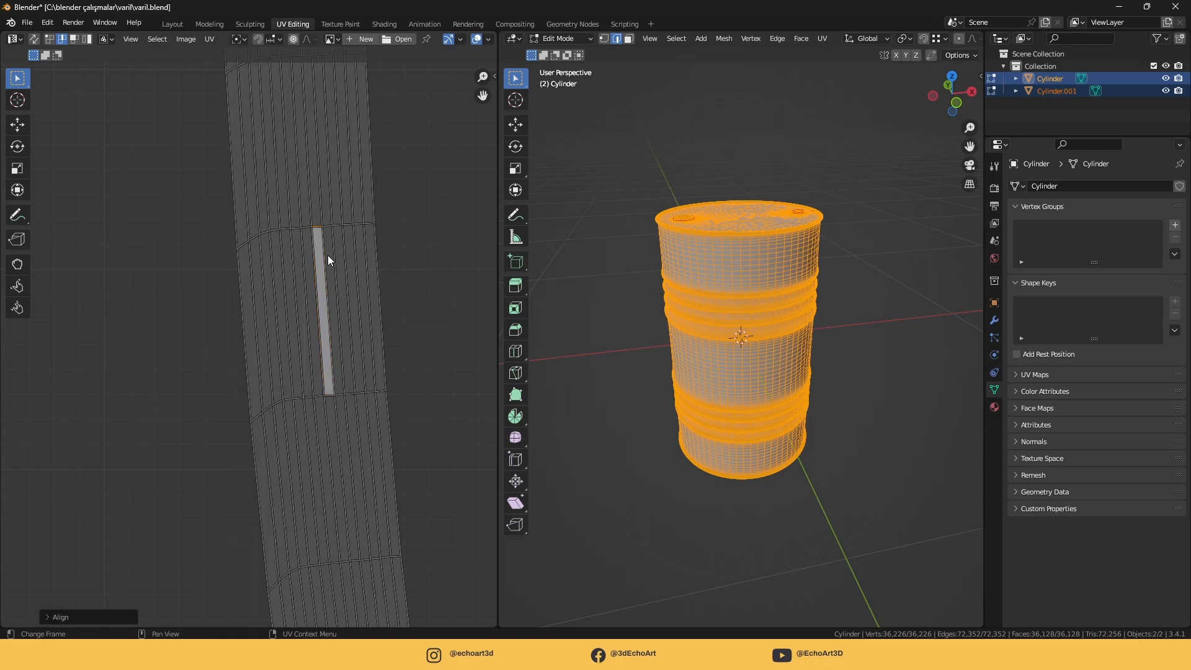
{"action": "left_click", "coordinate": [315, 277]}
{"action": "right_click", "coordinate": [314, 277]}
{"action": "left_click", "coordinate": [315, 277]}
Straighten the densely divided strip island from its aligned quad with Follow Active Quads
{"action": "key", "text": "3"}
{"action": "right_click", "coordinate": [323, 279]}
{"action": "left_click", "coordinate": [326, 131]}
{"action": "scroll", "coordinate": [326, 218], "scroll_direction": "down", "scroll_amount": 16}
Square up one quad in the curved strip beside the rounded mesh island by aligning its edges along X and Y
{"action": "middle_click_drag", "start_coordinate": [441, 233], "coordinate": [230, 226]}
{"action": "scroll", "coordinate": [232, 331], "scroll_direction": "up", "scroll_amount": 9}
{"action": "middle_click_drag", "start_coordinate": [169, 192], "coordinate": [223, 257]}
{"action": "scroll", "coordinate": [222, 257], "scroll_direction": "up", "scroll_amount": 6}
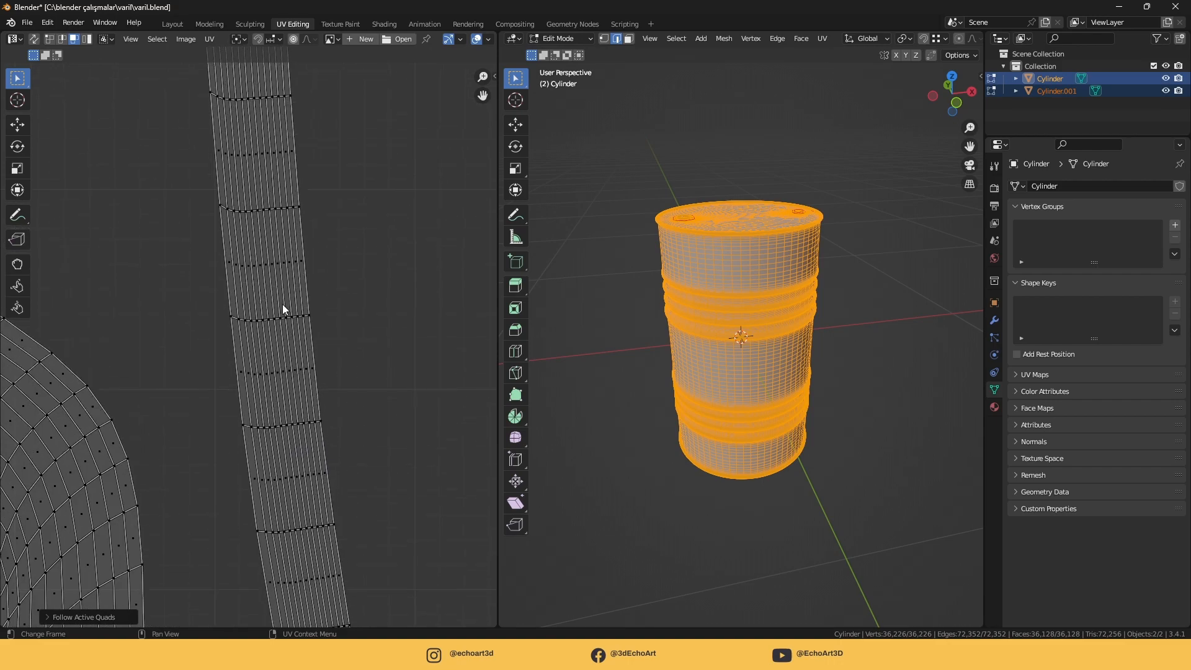
{"action": "right_click", "coordinate": [277, 319]}
{"action": "left_click", "coordinate": [276, 319]}
{"action": "right_click", "coordinate": [278, 319]}
{"action": "left_click", "coordinate": [250, 466]}
{"action": "right_click", "coordinate": [263, 217]}
{"action": "left_click", "coordinate": [263, 218]}
{"action": "left_click", "coordinate": [271, 228]}
{"action": "right_click", "coordinate": [270, 227]}
{"action": "left_click", "coordinate": [269, 215]}
{"action": "left_click", "coordinate": [267, 244]}
{"action": "right_click", "coordinate": [267, 243]}
{"action": "left_click", "coordinate": [270, 243]}
Straighten the strip beside the rounded island from its squared quad with Follow Active Quads
{"action": "key", "text": "3"}
{"action": "right_click", "coordinate": [270, 244]}
{"action": "left_click", "coordinate": [266, 98]}
{"action": "scroll", "coordinate": [319, 217], "scroll_direction": "down", "scroll_amount": 8}
Align one quad's edges in the next unstraightened strip island and straighten the strip with Follow Active Quads
{"action": "middle_click_drag", "start_coordinate": [392, 208], "coordinate": [51, 318]}
{"action": "scroll", "coordinate": [191, 303], "scroll_direction": "up", "scroll_amount": 4}
{"action": "scroll", "coordinate": [319, 345], "scroll_direction": "up", "scroll_amount": 5}
{"action": "right_click", "coordinate": [307, 416]}
{"action": "left_click", "coordinate": [300, 575]}
{"action": "right_click", "coordinate": [302, 207]}
{"action": "left_click", "coordinate": [303, 205]}
{"action": "right_click", "coordinate": [307, 245]}
{"action": "left_click", "coordinate": [301, 255]}
{"action": "right_click", "coordinate": [300, 254]}
{"action": "left_click", "coordinate": [261, 109]}
{"action": "scroll", "coordinate": [298, 187], "scroll_direction": "down", "scroll_amount": 5}
Align one quad's edges along X and Y in the slanted strip beside the small rounded island and apply Follow Active Quads
{"action": "scroll", "coordinate": [260, 310], "scroll_direction": "up", "scroll_amount": 8}
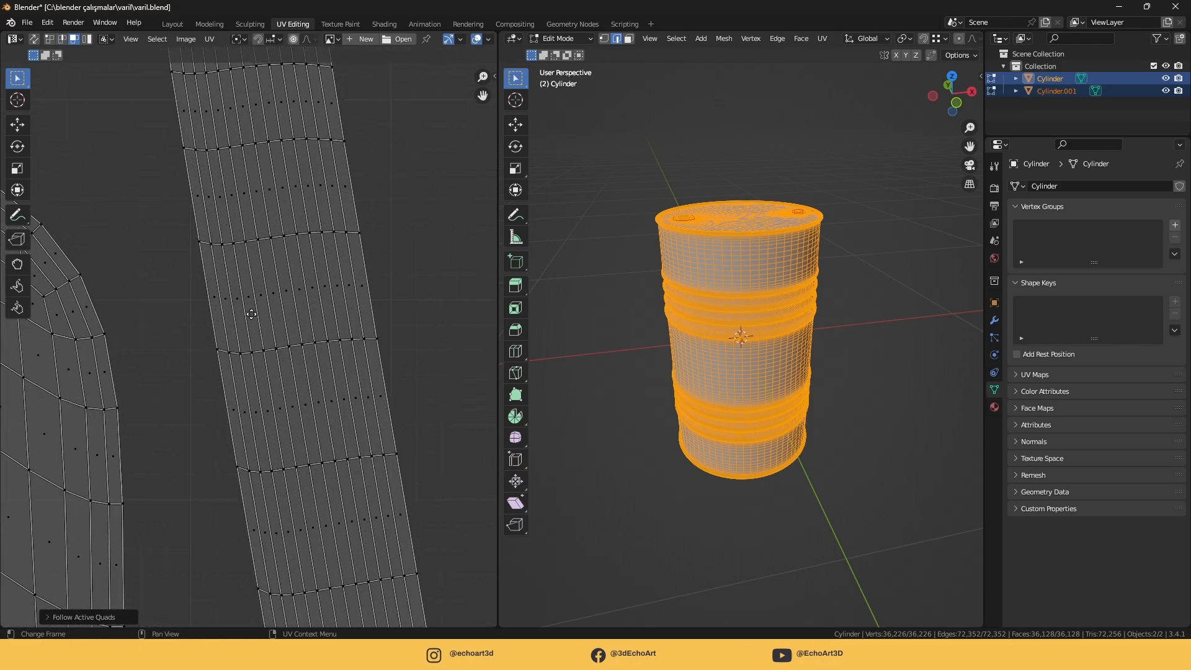
{"action": "key", "text": "2"}
{"action": "right_click", "coordinate": [310, 341]}
{"action": "left_click", "coordinate": [304, 501]}
{"action": "left_click", "coordinate": [289, 236]}
{"action": "right_click", "coordinate": [290, 235]}
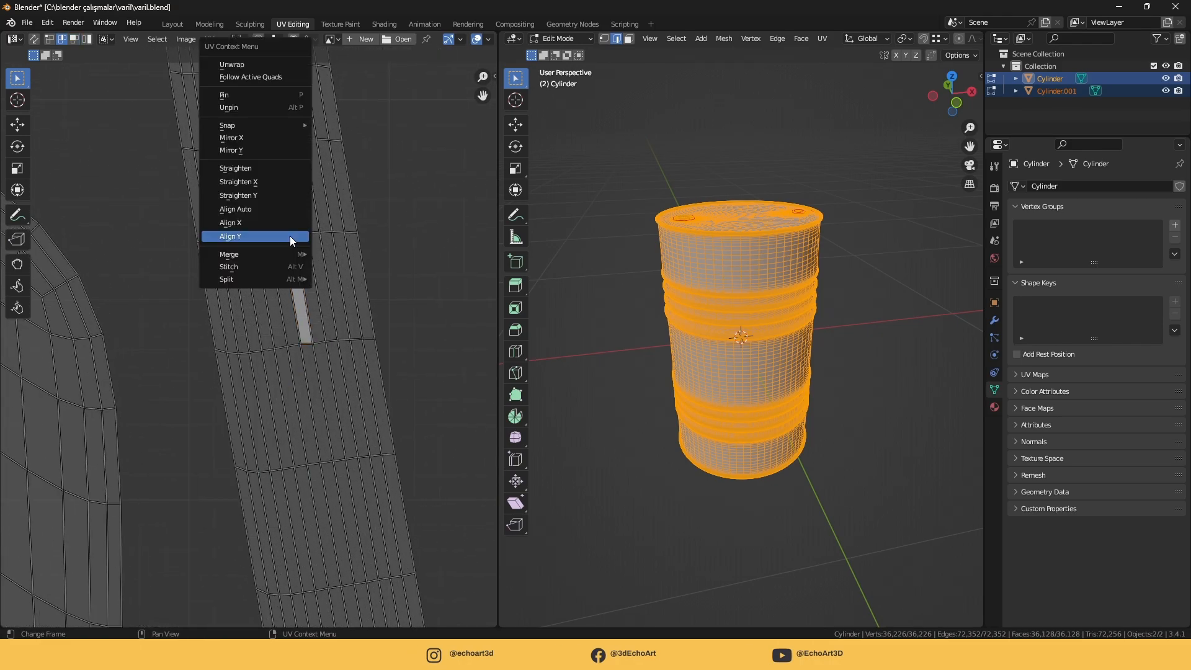
{"action": "left_click", "coordinate": [289, 237]}
{"action": "left_click", "coordinate": [298, 251]}
{"action": "right_click", "coordinate": [298, 251]}
{"action": "left_click", "coordinate": [298, 251]}
{"action": "right_click", "coordinate": [292, 270]}
{"action": "left_click", "coordinate": [292, 270]}
{"action": "right_click", "coordinate": [296, 276]}
{"action": "left_click", "coordinate": [280, 128]}
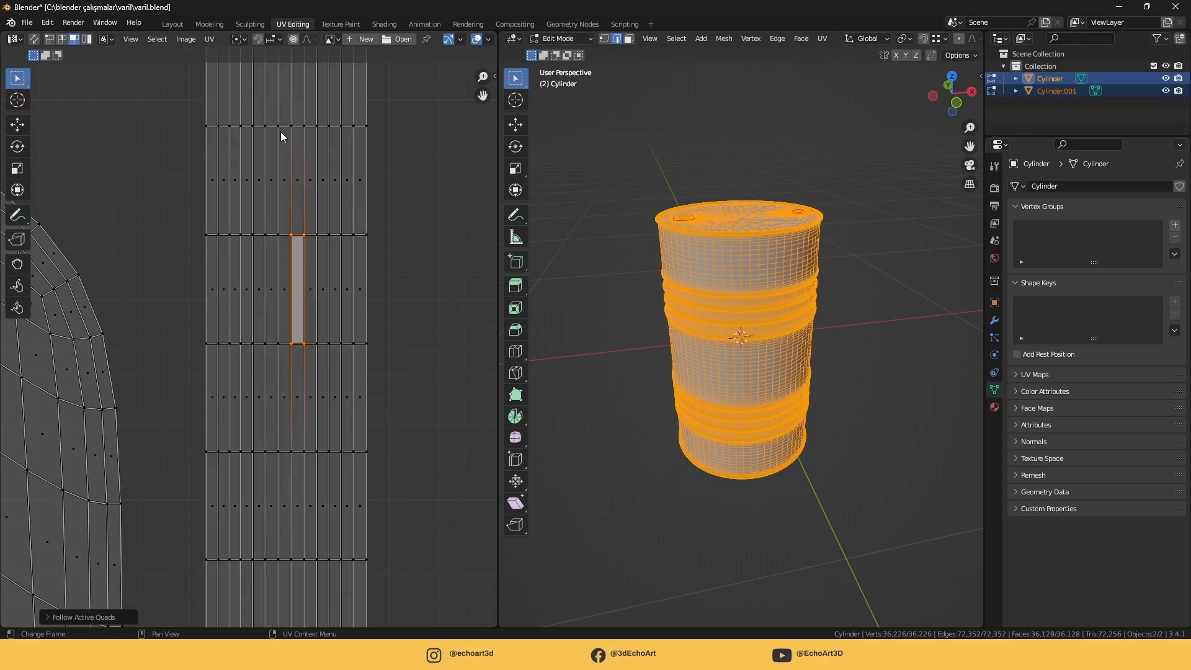
Select all UV islands and pack them into the UV square
{"action": "scroll", "coordinate": [281, 148], "scroll_direction": "down", "scroll_amount": 6}
{"action": "key", "text": "a"}
{"action": "left_click", "coordinate": [210, 39]}
{"action": "left_click", "coordinate": [257, 250]}
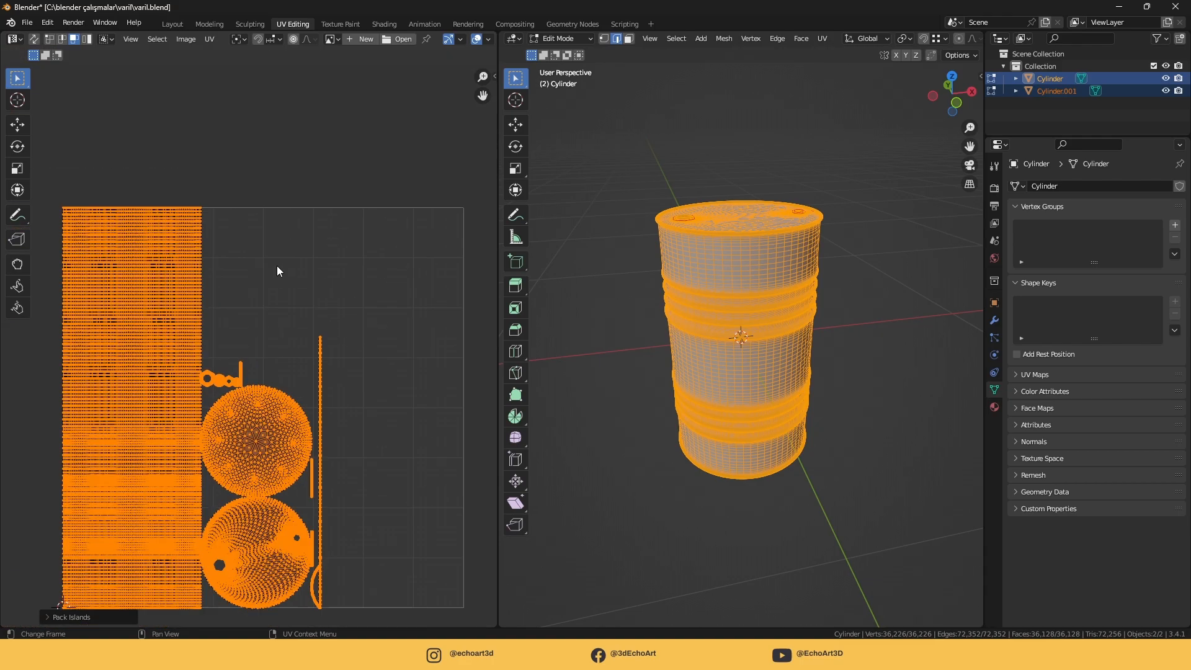
{"action": "scroll", "coordinate": [291, 292], "scroll_direction": "up", "scroll_amount": 2}
{"action": "scroll", "coordinate": [300, 303], "scroll_direction": "up", "scroll_amount": 5}
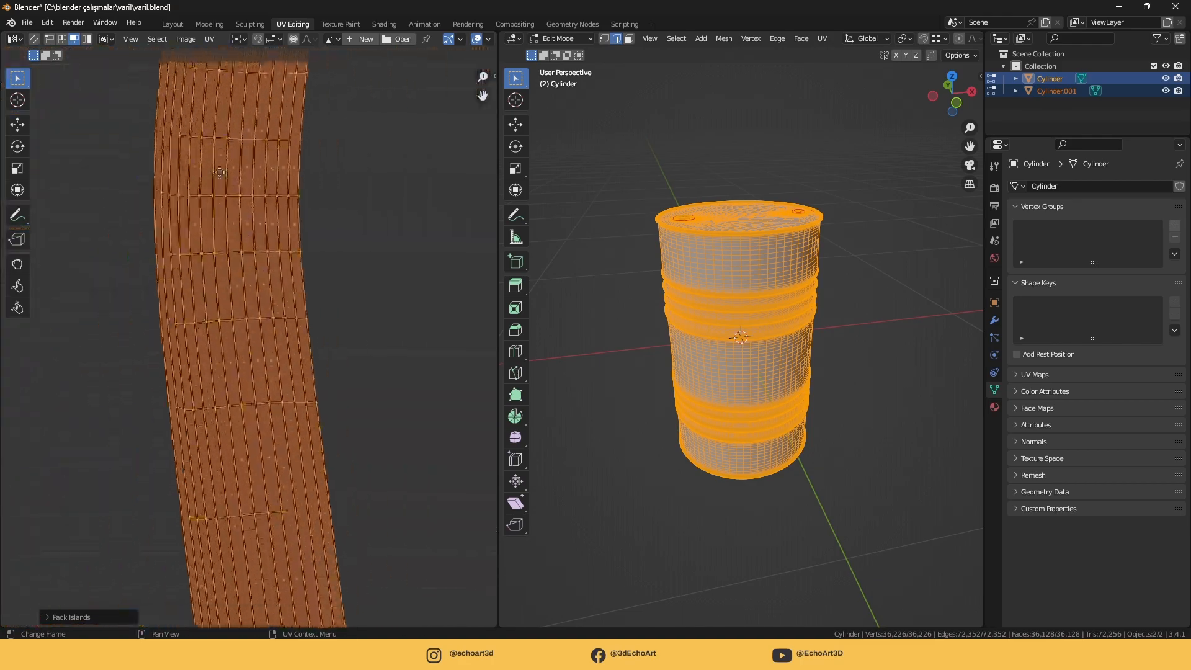
Align one quad's edges in the remaining curved strip island and straighten the strip with Follow Active Quads
{"action": "scroll", "coordinate": [246, 335], "scroll_direction": "up", "scroll_amount": 8}
{"action": "left_click", "coordinate": [248, 355]}
{"action": "key", "text": "2"}
{"action": "left_click", "coordinate": [248, 356]}
{"action": "right_click", "coordinate": [248, 357]}
{"action": "left_click", "coordinate": [221, 515]}
{"action": "left_click", "coordinate": [239, 300]}
{"action": "right_click", "coordinate": [251, 314]}
{"action": "left_click", "coordinate": [250, 303]}
{"action": "right_click", "coordinate": [242, 325]}
{"action": "left_click", "coordinate": [242, 325]}
{"action": "key", "text": "3"}
{"action": "right_click", "coordinate": [246, 325]}
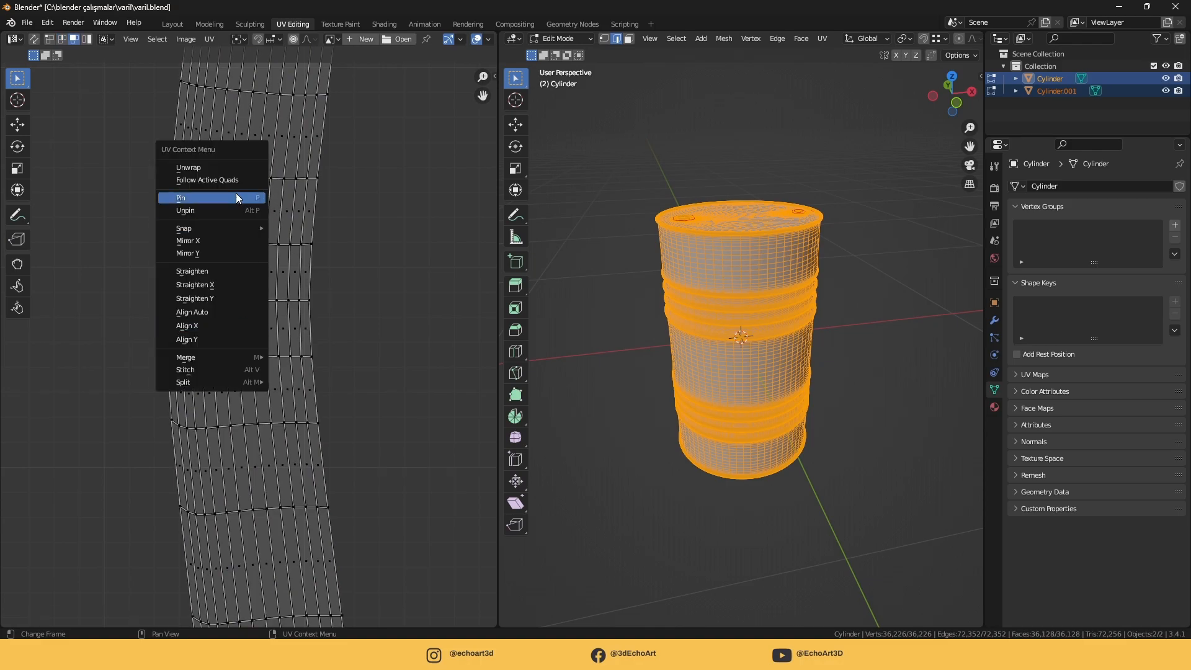
{"action": "left_click", "coordinate": [235, 180]}
Repack all UV islands, including the newly straightened strip, into the UV square
{"action": "scroll", "coordinate": [259, 236], "scroll_direction": "down", "scroll_amount": 7}
{"action": "scroll", "coordinate": [260, 236], "scroll_direction": "down", "scroll_amount": 4}
{"action": "key", "text": "a"}
{"action": "left_click", "coordinate": [210, 39]}
{"action": "left_click", "coordinate": [259, 255]}
{"action": "scroll", "coordinate": [308, 203], "scroll_direction": "up", "scroll_amount": 4}
Return to the Layout workspace and export the selected drum objects as varil.fbx
{"action": "left_click", "coordinate": [172, 24]}
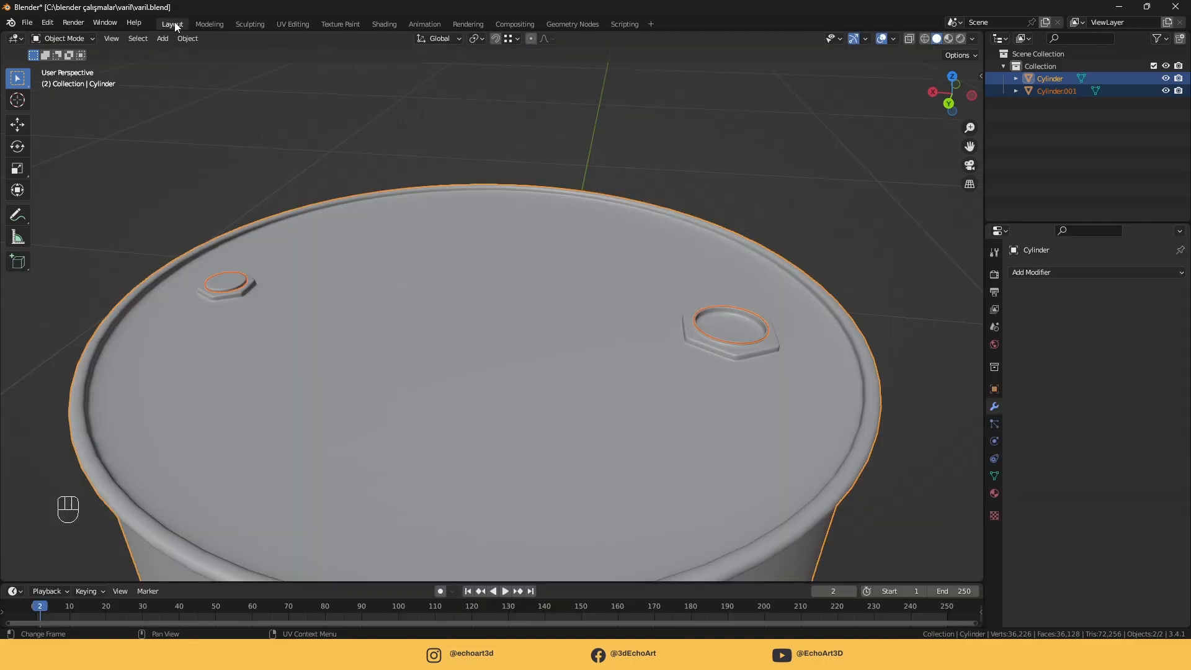
{"action": "scroll", "coordinate": [542, 285], "scroll_direction": "down", "scroll_amount": 5}
{"action": "middle_click_drag", "start_coordinate": [543, 284], "coordinate": [542, 324], "text": "shift"}
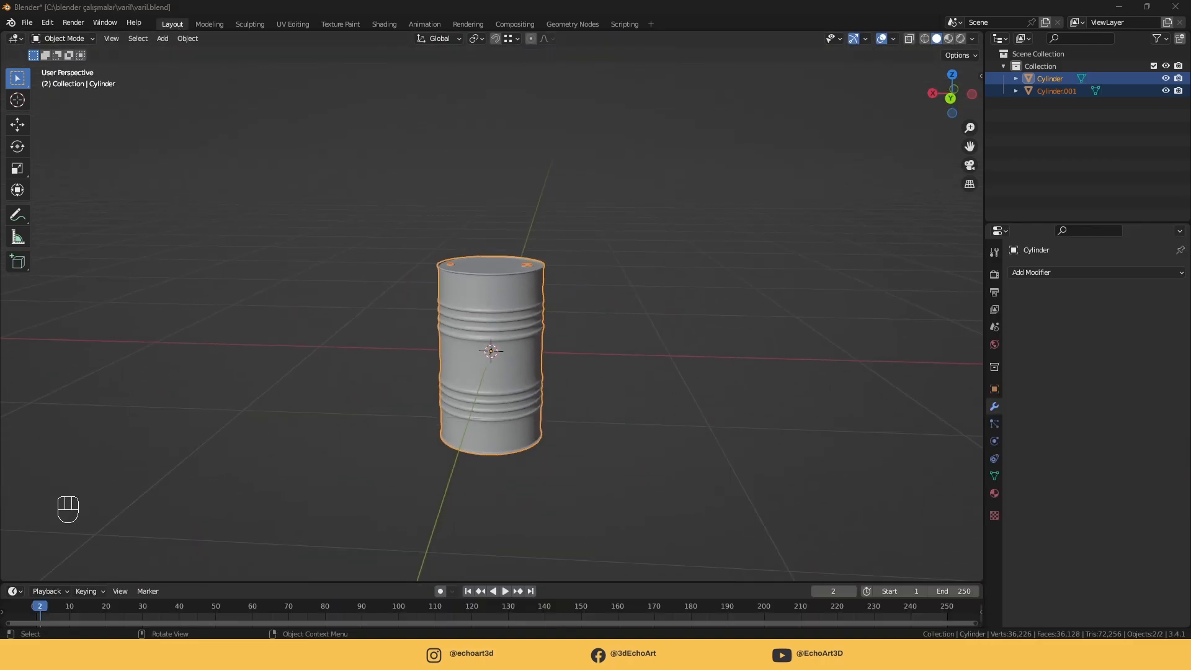
{"action": "left_click", "coordinate": [28, 23]}
{"action": "mouse_move", "coordinate": [81, 210]}
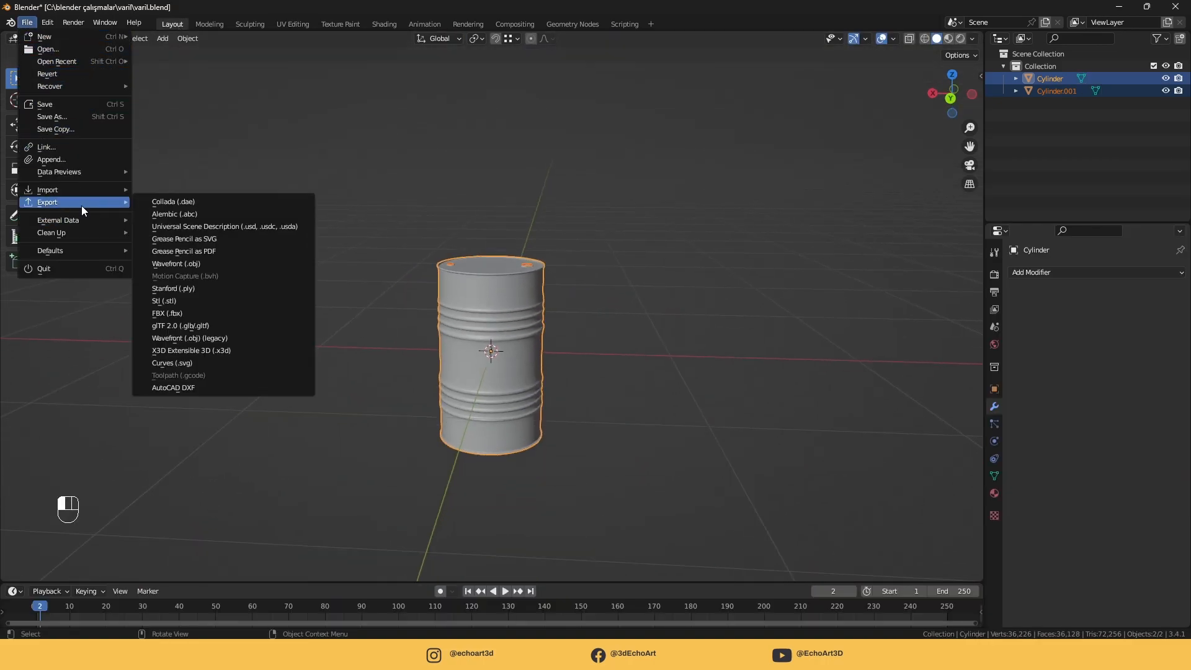
{"action": "left_click", "coordinate": [167, 314]}
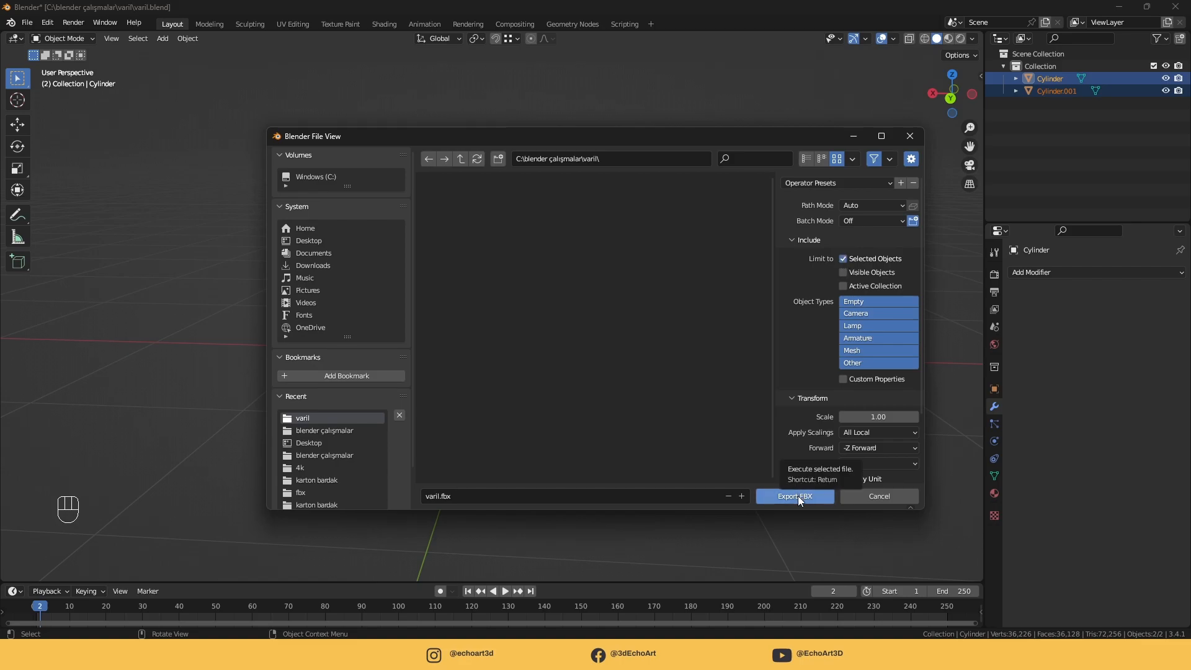
{"action": "left_click", "coordinate": [798, 496]}
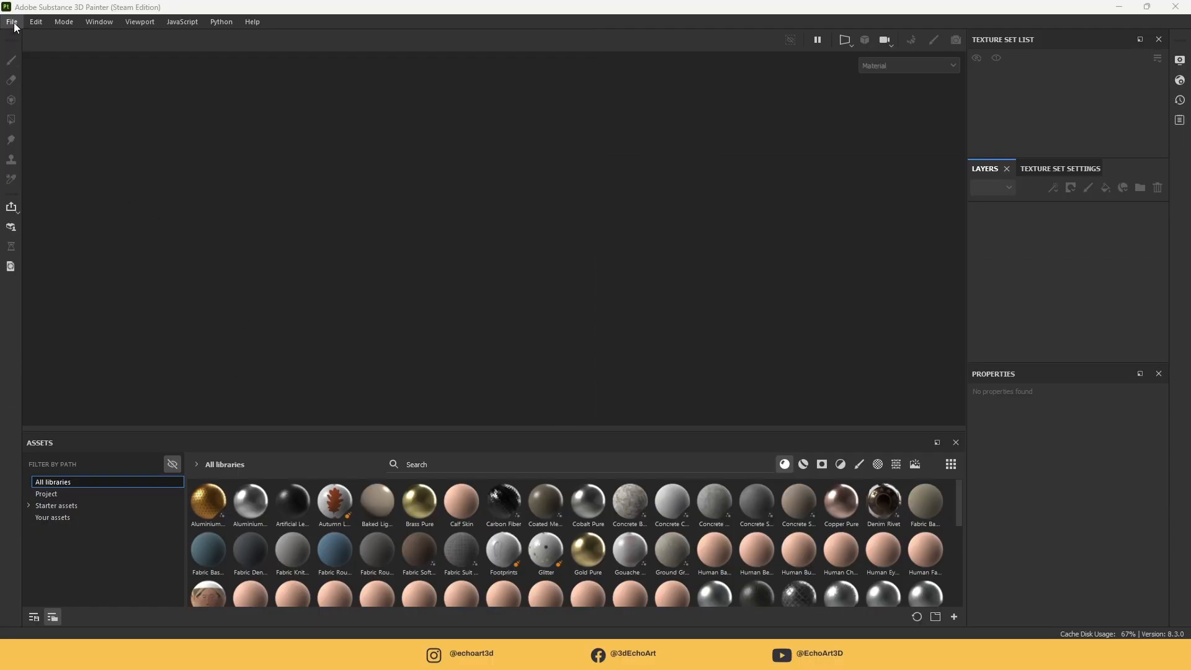
Switch to Substance 3D Painter and create a new project from the varil.fbx mesh
{"action": "left_click", "coordinate": [13, 22]}
{"action": "left_click", "coordinate": [36, 47]}
{"action": "left_click", "coordinate": [713, 185]}
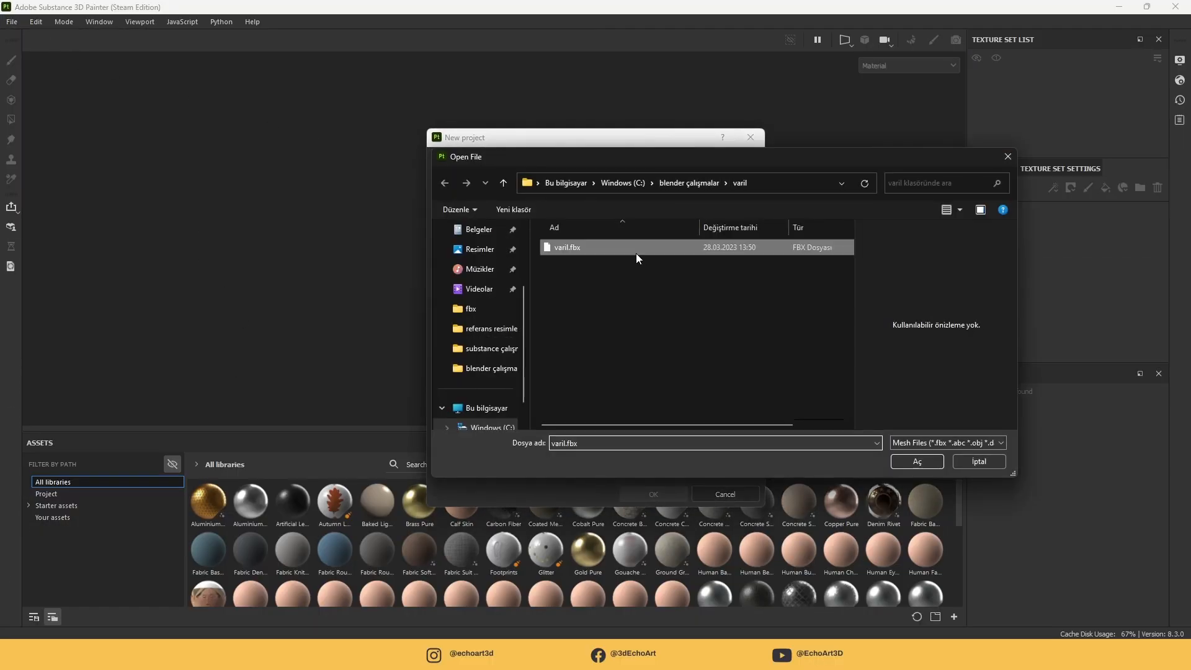
{"action": "left_click", "coordinate": [916, 463]}
{"action": "left_click", "coordinate": [662, 497]}
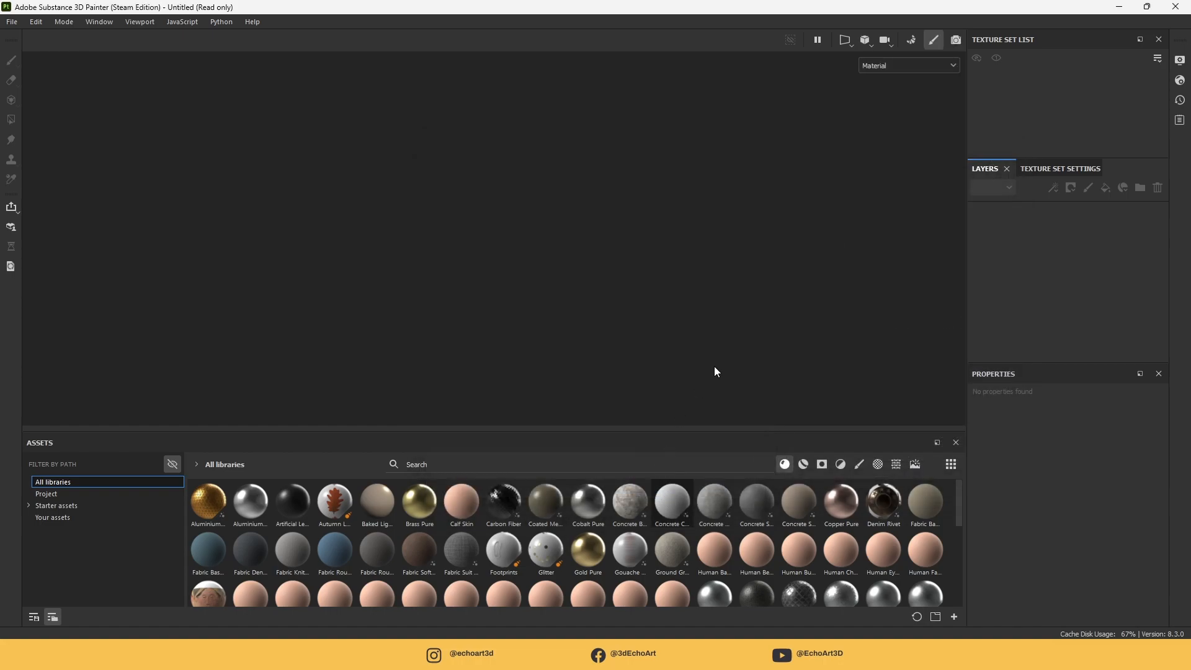
{"action": "scroll", "coordinate": [633, 224], "scroll_direction": "down", "scroll_amount": 3}
{"action": "left_click_drag", "start_coordinate": [585, 237], "coordinate": [633, 185], "text": "alt"}
Bake the selected mesh maps at an output size of 2048 and return to painting mode
{"action": "left_click", "coordinate": [912, 39]}
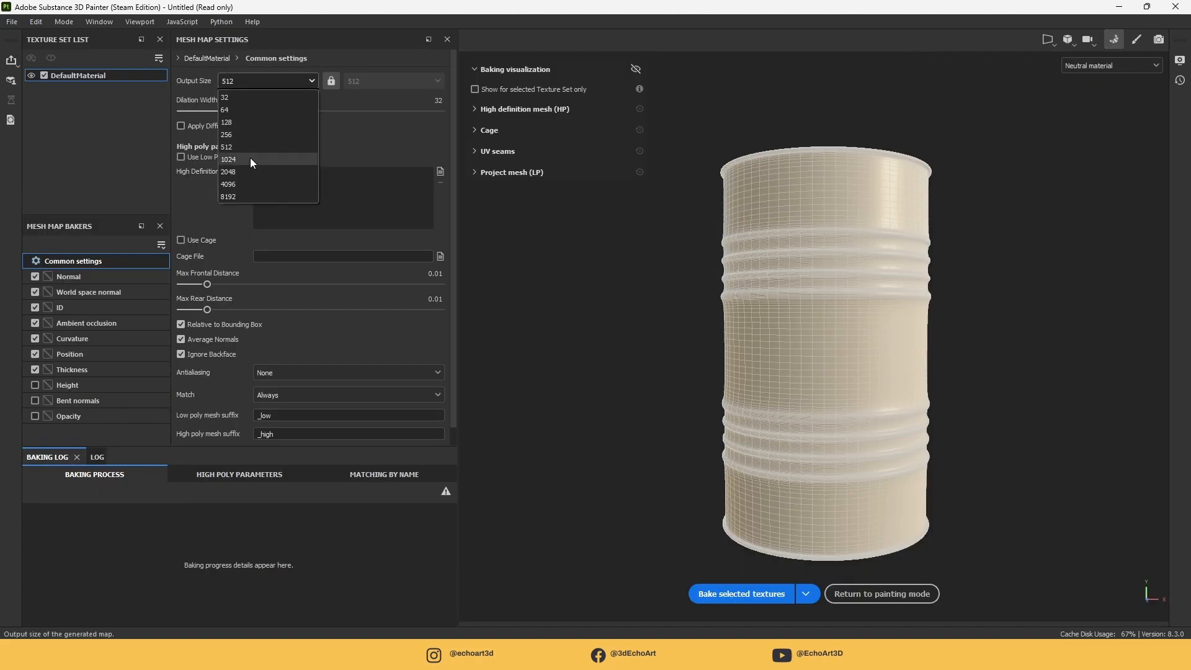
{"action": "left_click", "coordinate": [738, 595]}
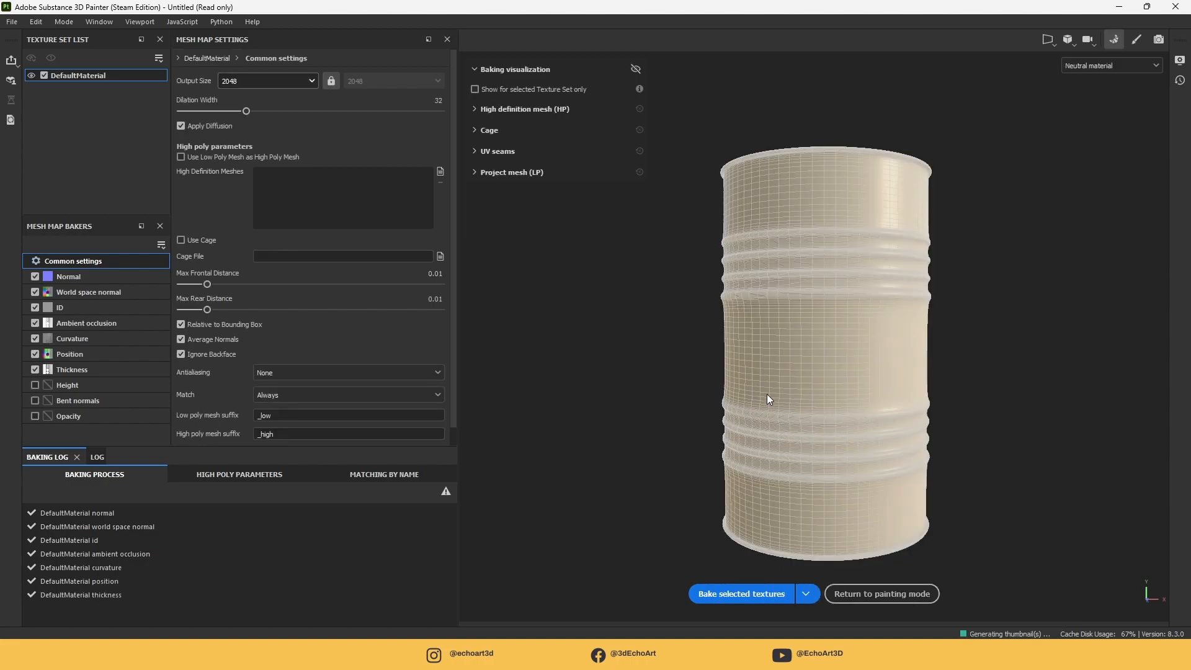
{"action": "left_click", "coordinate": [882, 594]}
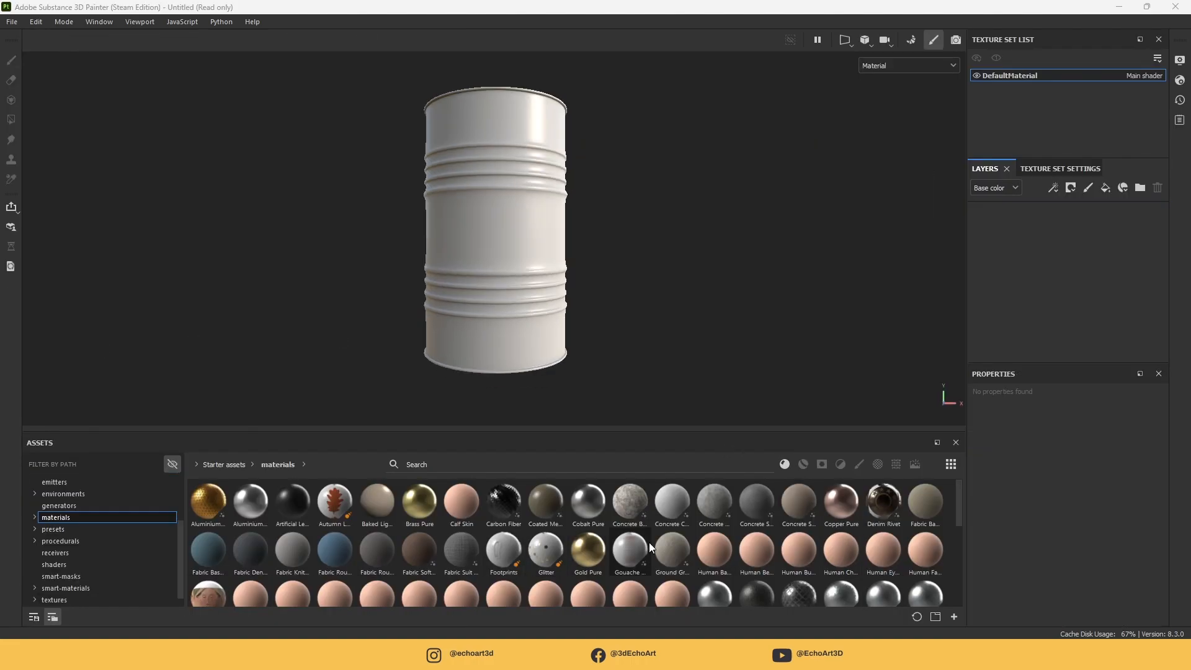
Apply the Iron Rough material from the starter materials to the drum
{"action": "scroll", "coordinate": [646, 544], "scroll_direction": "down", "scroll_amount": 3}
{"action": "left_click_drag", "start_coordinate": [469, 534], "coordinate": [479, 329]}
{"action": "left_click_drag", "start_coordinate": [420, 520], "coordinate": [552, 294]}
{"action": "mouse_move", "coordinate": [552, 295]}
{"action": "middle_mouse_down", "text": "alt"}
{"action": "mouse_move", "coordinate": [558, 247]}
{"action": "mouse_move", "coordinate": [550, 305]}
{"action": "middle_mouse_up", "text": "alt"}
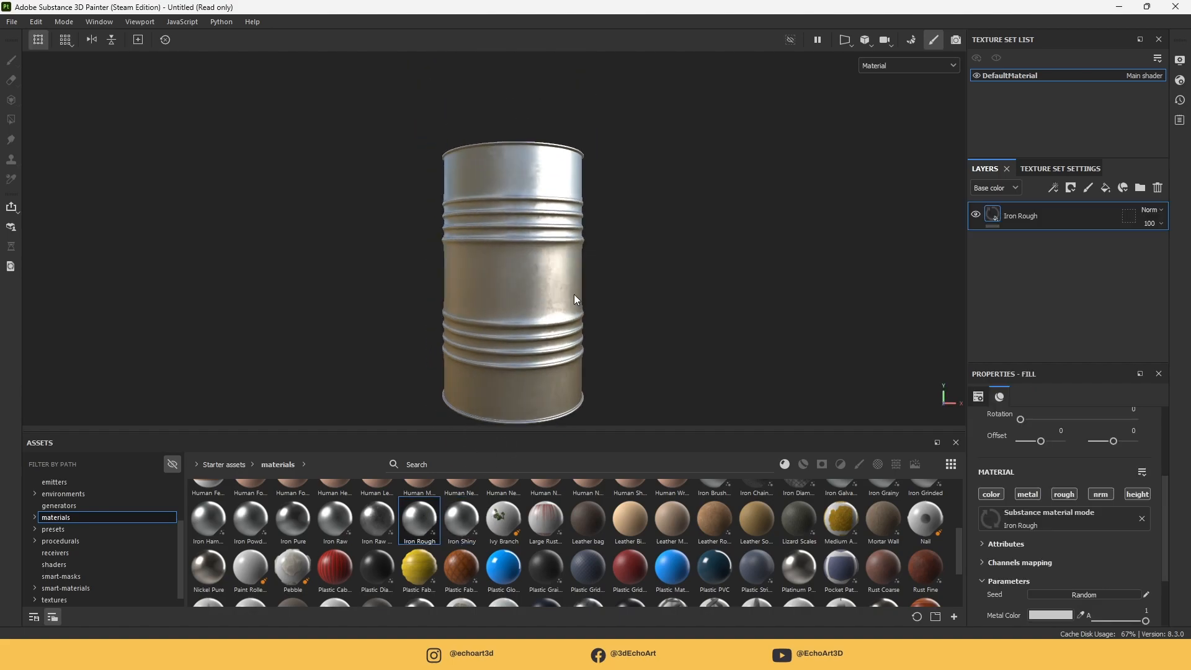
Add a fill layer above Iron Rough and set its base color to d3d3d3
{"action": "left_click", "coordinate": [1106, 188]}
{"action": "left_click", "coordinate": [1067, 579]}
{"action": "double_click", "coordinate": [1019, 587]}
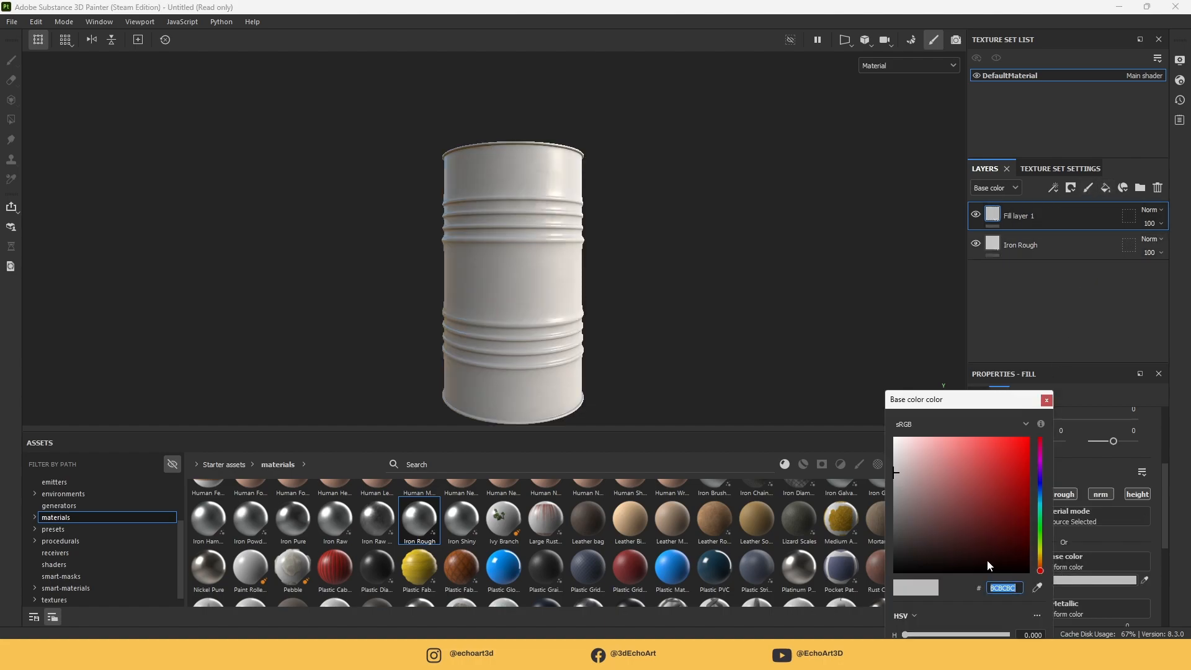
{"action": "type", "text": "D3D3D3"}
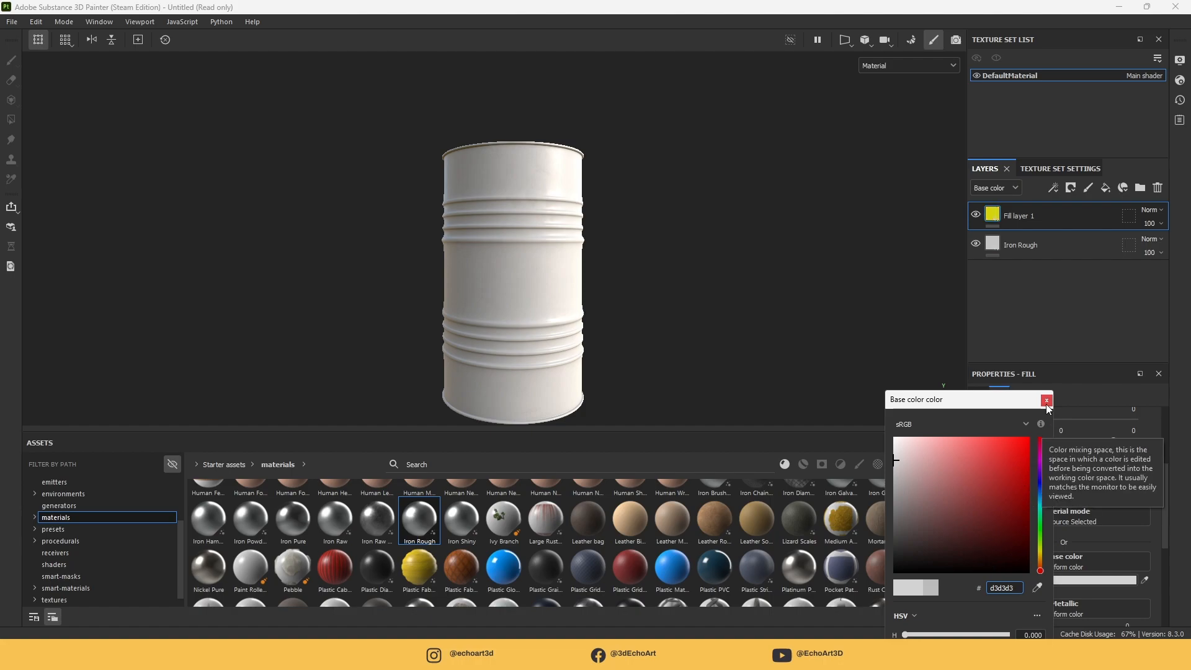
{"action": "left_click", "coordinate": [1047, 401]}
Add a black mask to the light grey fill layer and apply the Rust Ground smart mask to it
{"action": "left_click", "coordinate": [1071, 187]}
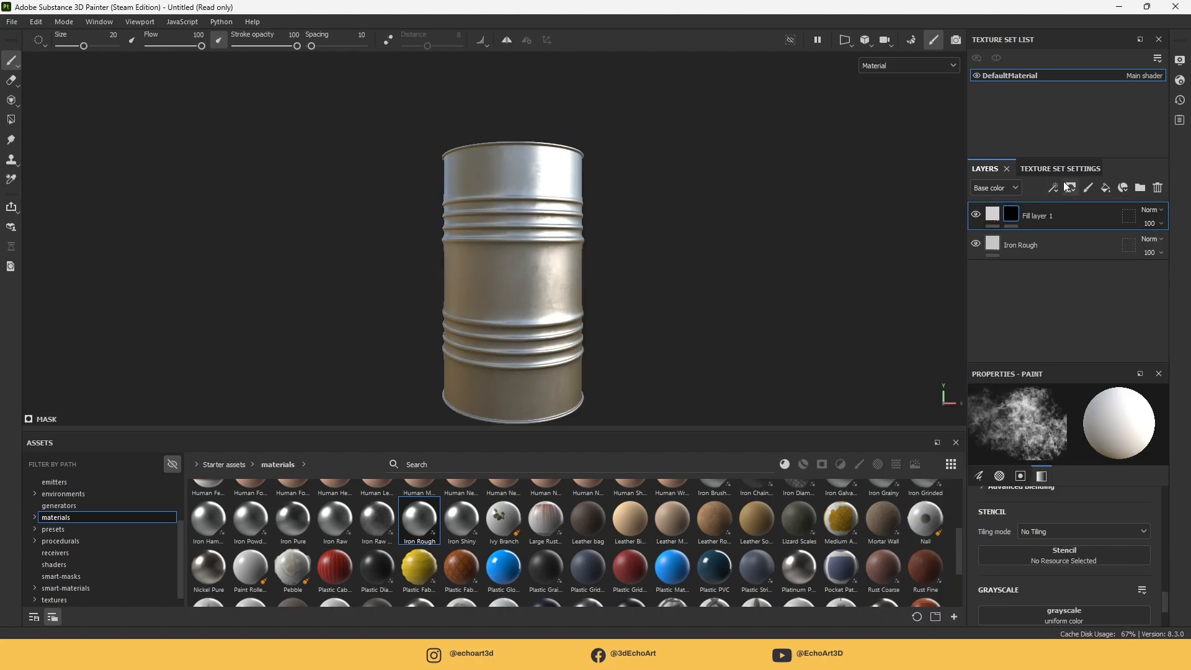
{"action": "left_click", "coordinate": [71, 588]}
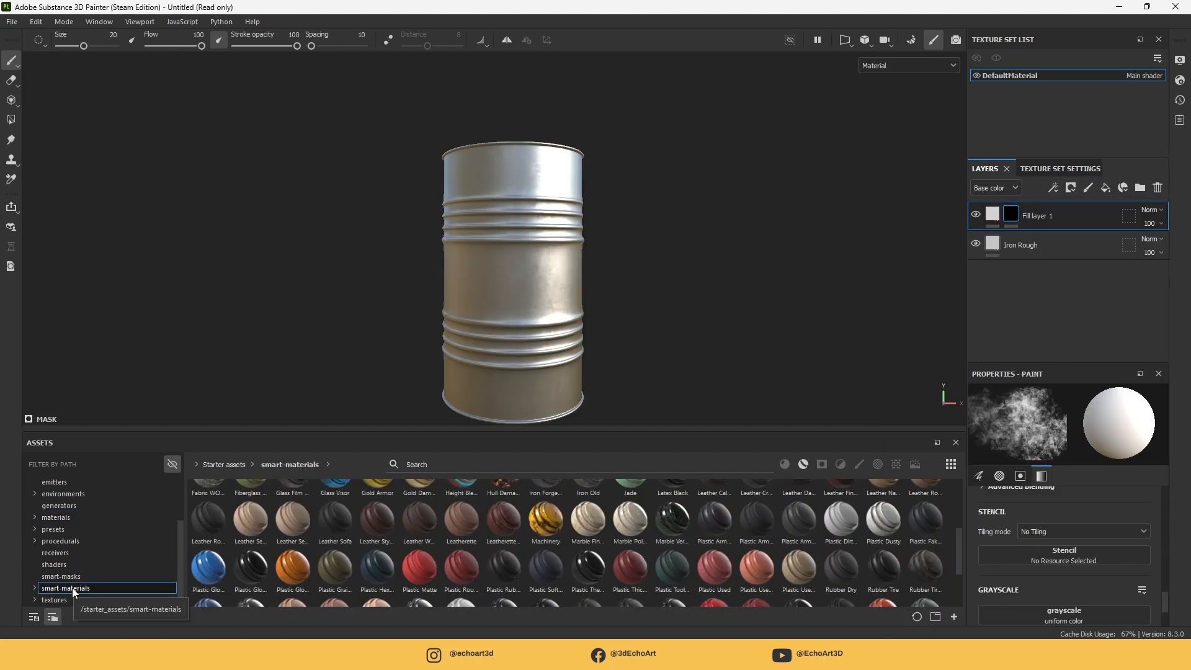
{"action": "left_click", "coordinate": [73, 578]}
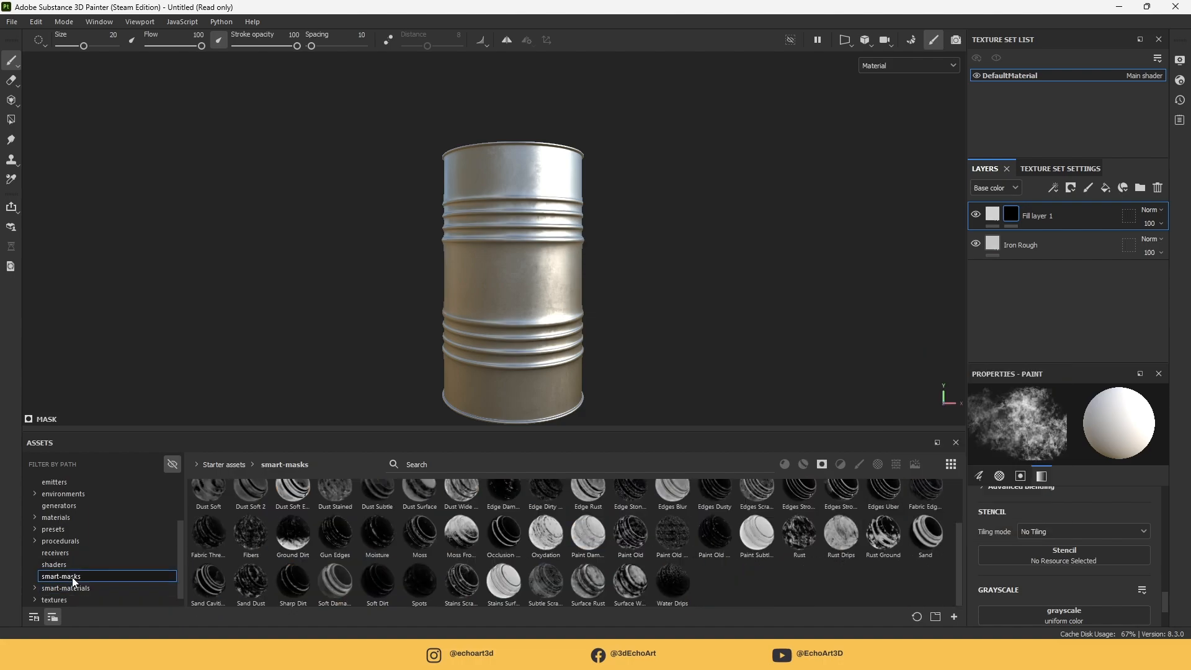
{"action": "left_click_drag", "start_coordinate": [883, 545], "coordinate": [1029, 229]}
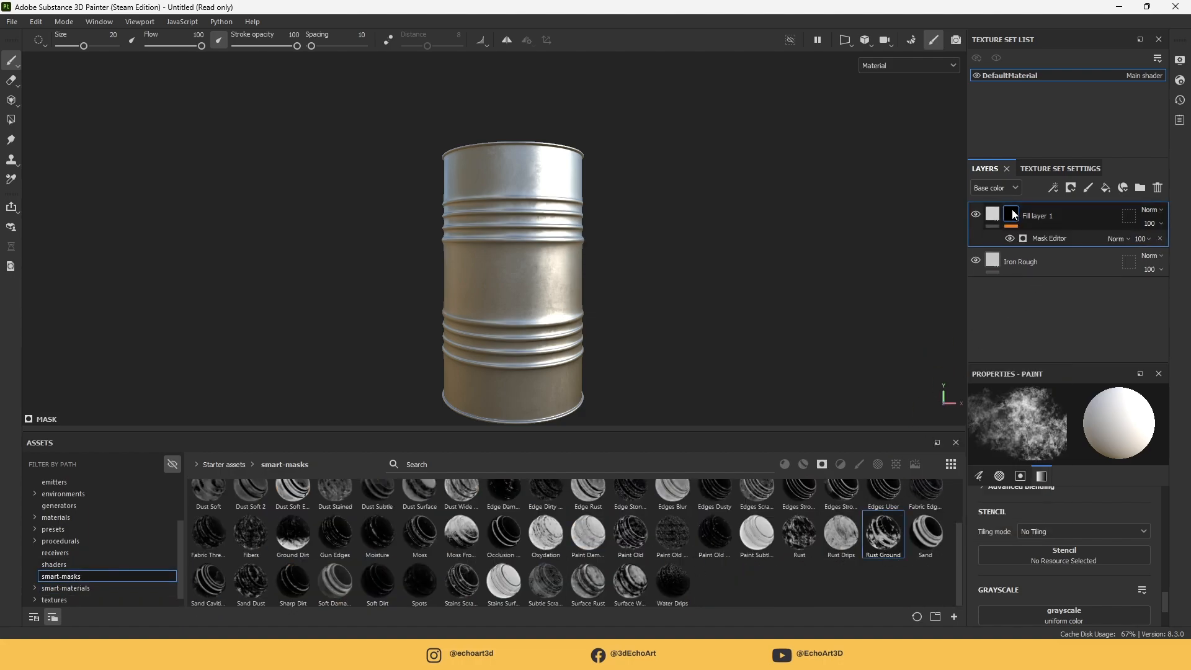
Set the Mask Editor generator's Global Balance to 0.68 and Global Contrast to 0.84
{"action": "left_click", "coordinate": [1055, 238]}
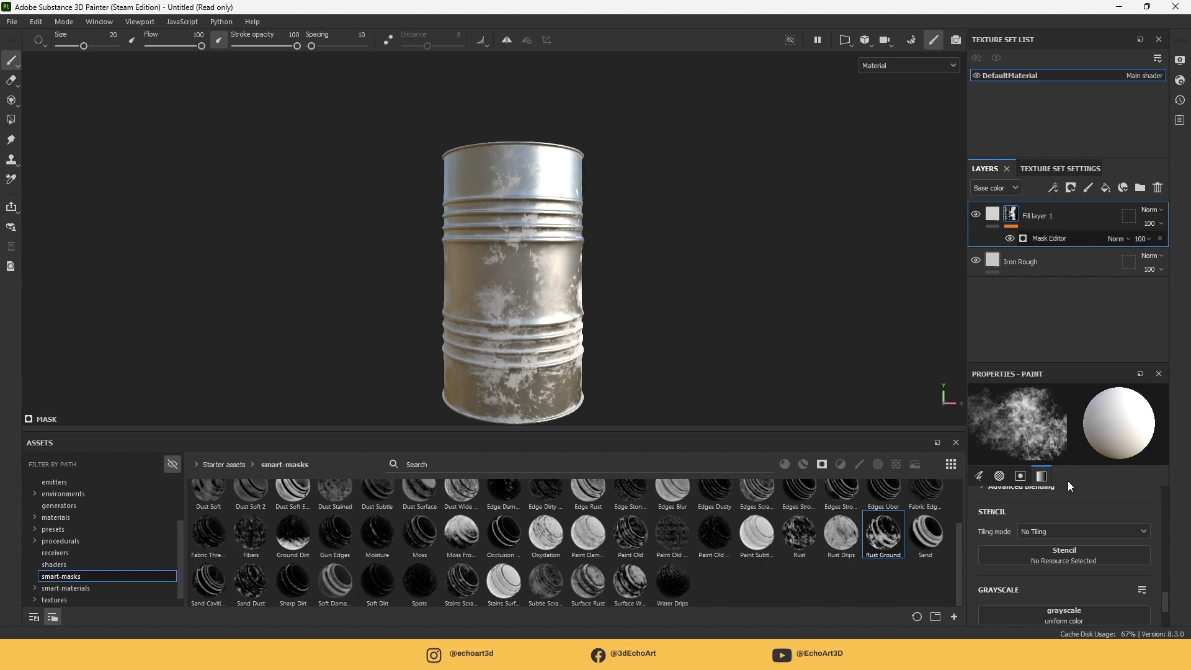
{"action": "scroll", "coordinate": [566, 300], "scroll_direction": "up", "scroll_amount": 3}
{"action": "mouse_move", "coordinate": [598, 239]}
{"action": "left_mouse_down", "text": "alt"}
{"action": "mouse_move", "coordinate": [639, 322]}
{"action": "mouse_move", "coordinate": [611, 217]}
{"action": "left_mouse_up", "text": "alt"}
{"action": "middle_click_drag", "start_coordinate": [611, 217], "coordinate": [711, 190], "text": "alt"}
{"action": "left_click_drag", "start_coordinate": [1054, 556], "coordinate": [1124, 553]}
{"action": "left_click_drag", "start_coordinate": [757, 323], "coordinate": [809, 250], "text": "alt"}
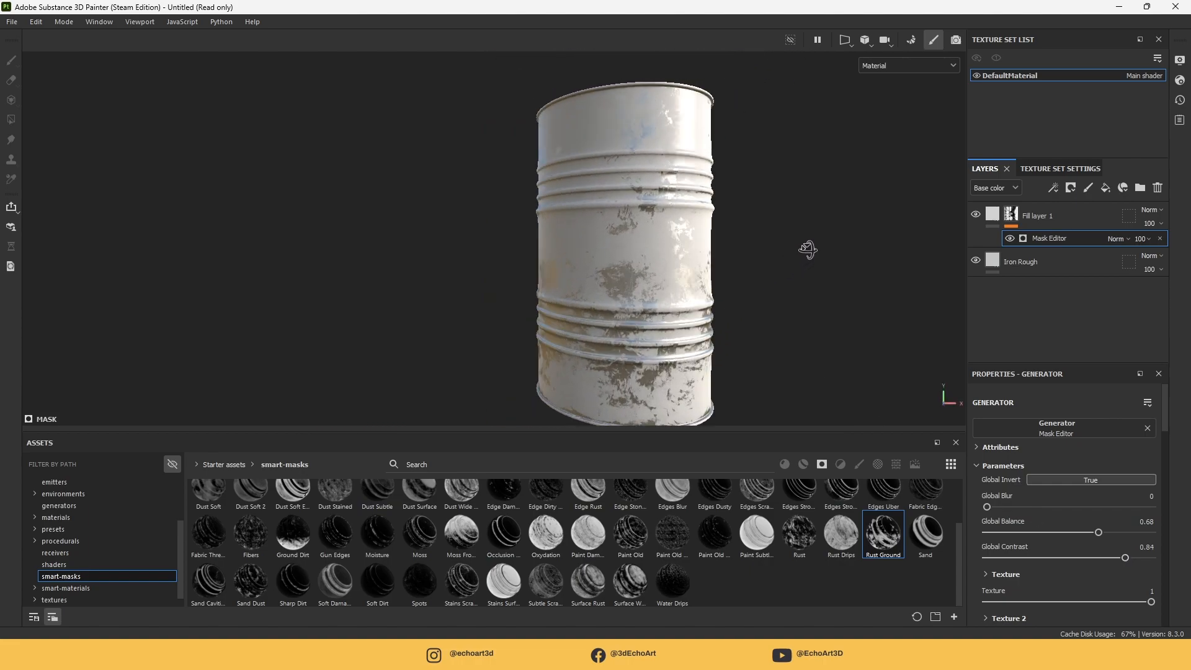
{"action": "middle_click_drag", "start_coordinate": [809, 250], "coordinate": [612, 236], "text": "alt"}
{"action": "right_click_drag", "start_coordinate": [613, 236], "coordinate": [540, 123], "text": "alt"}
{"action": "left_click_drag", "start_coordinate": [540, 122], "coordinate": [613, 324], "text": "alt"}
{"action": "middle_click_drag", "start_coordinate": [612, 323], "coordinate": [585, 277], "text": "alt"}
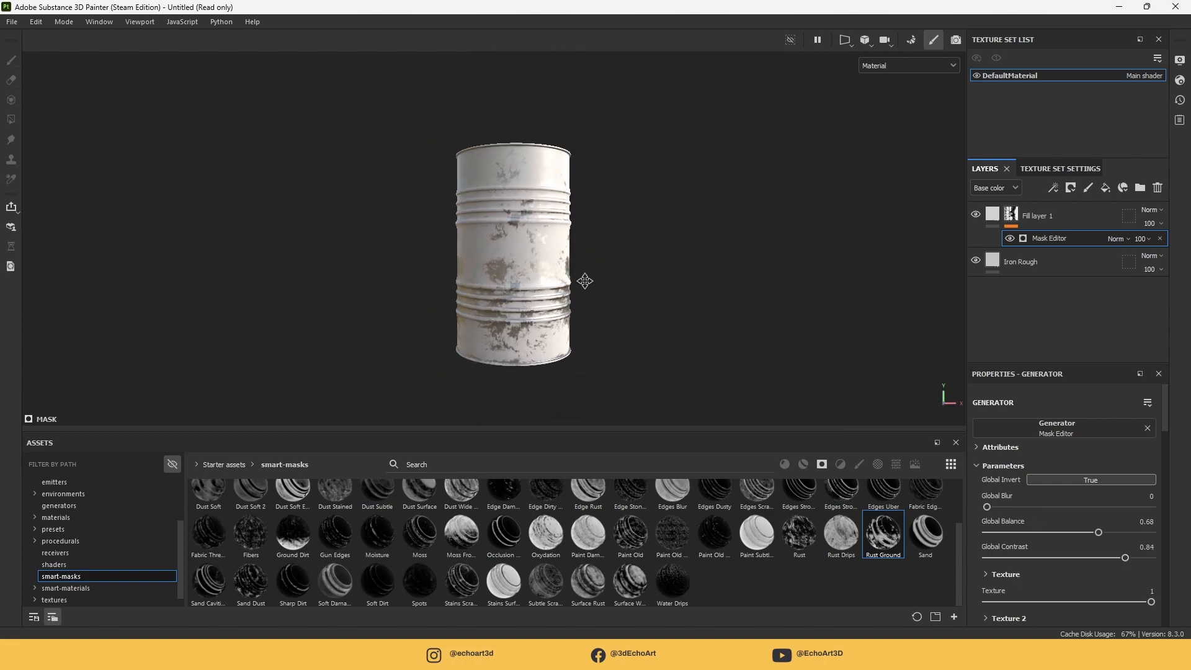
Add an anchor point to the light grey layer's mask and rename the layer BaseColor
{"action": "left_click", "coordinate": [1053, 187]}
{"action": "left_click", "coordinate": [1067, 306]}
{"action": "left_click", "coordinate": [1042, 215]}
{"action": "double_click", "coordinate": [1048, 216]}
{"action": "type", "text": "BaseColor"}
{"action": "key", "text": "Return"}
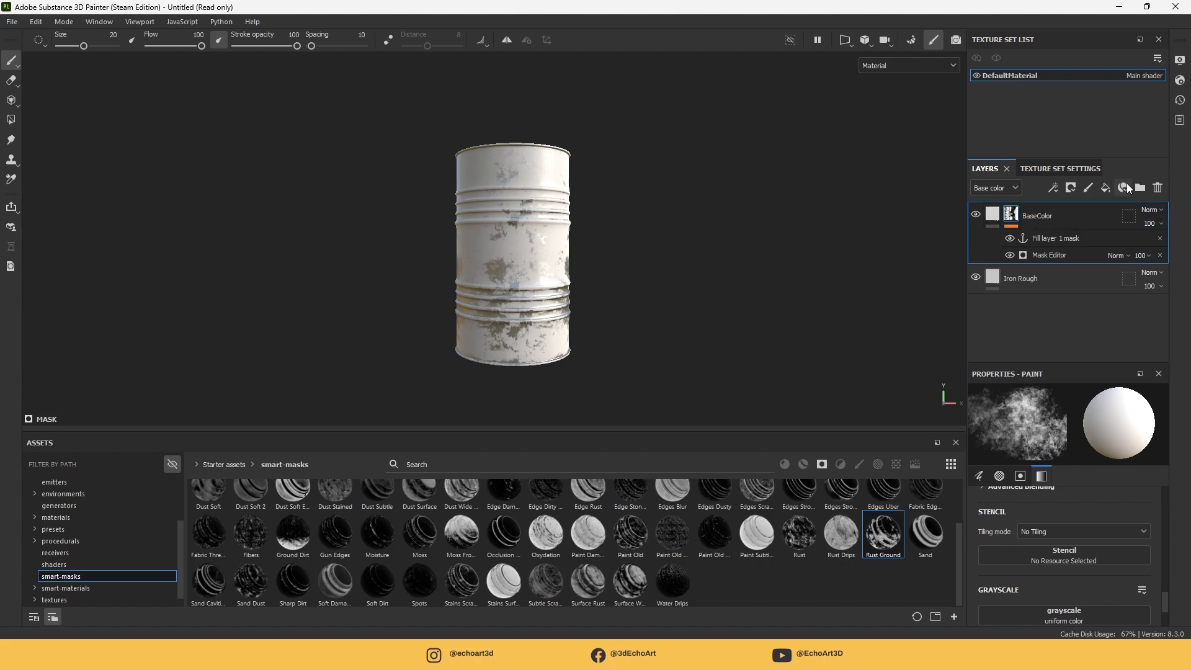
Add a new fill layer on top of the stack and edit the BaseColor layer's Height value
{"action": "left_click", "coordinate": [1105, 187]}
{"action": "left_click", "coordinate": [991, 244]}
{"action": "scroll", "coordinate": [1051, 501], "scroll_direction": "down", "scroll_amount": 5}
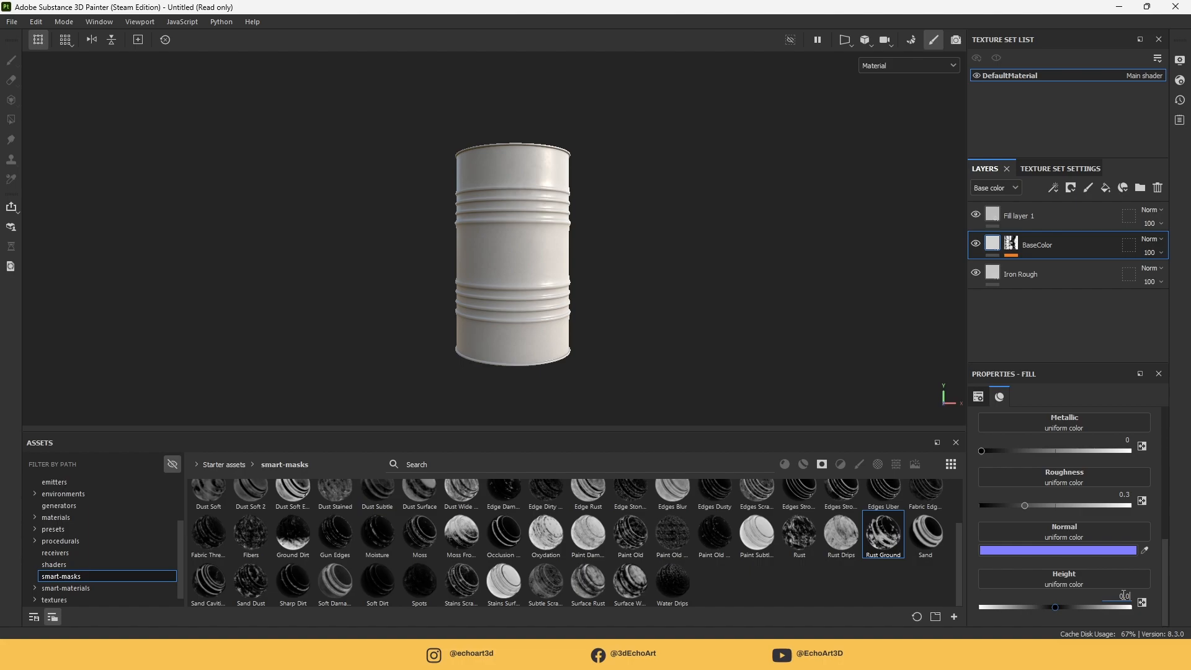
Set the new top fill layer's base color to 735244
{"action": "left_click", "coordinate": [1055, 215]}
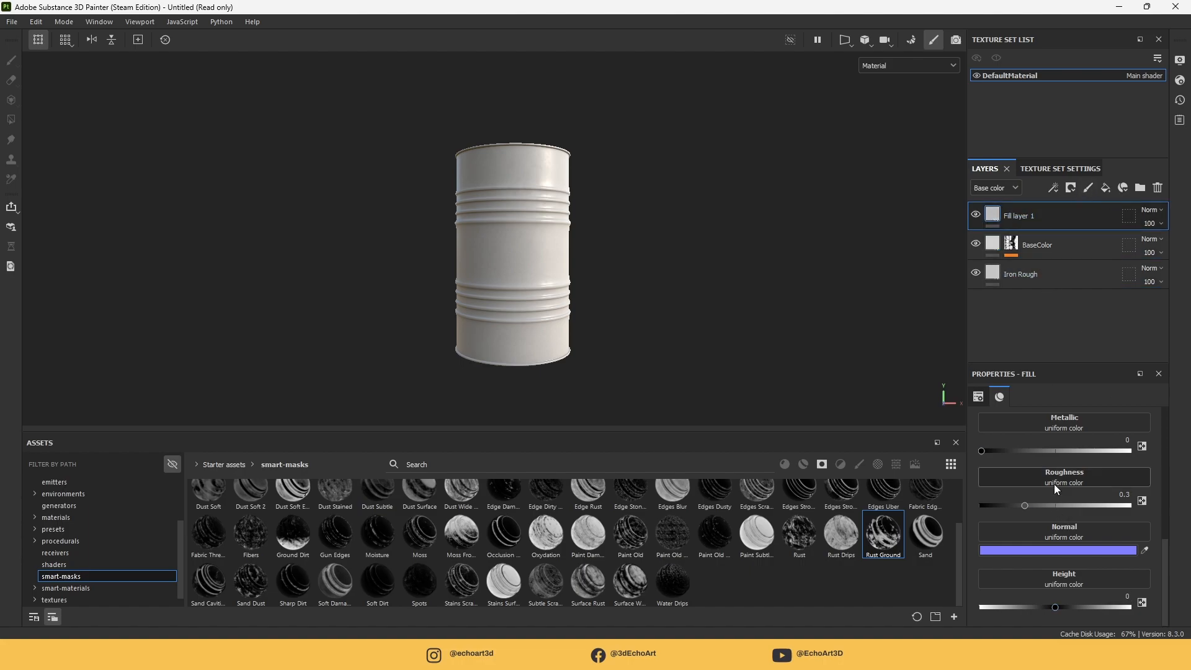
{"action": "scroll", "coordinate": [1056, 491], "scroll_direction": "down", "scroll_amount": 1}
{"action": "left_click", "coordinate": [1074, 578]}
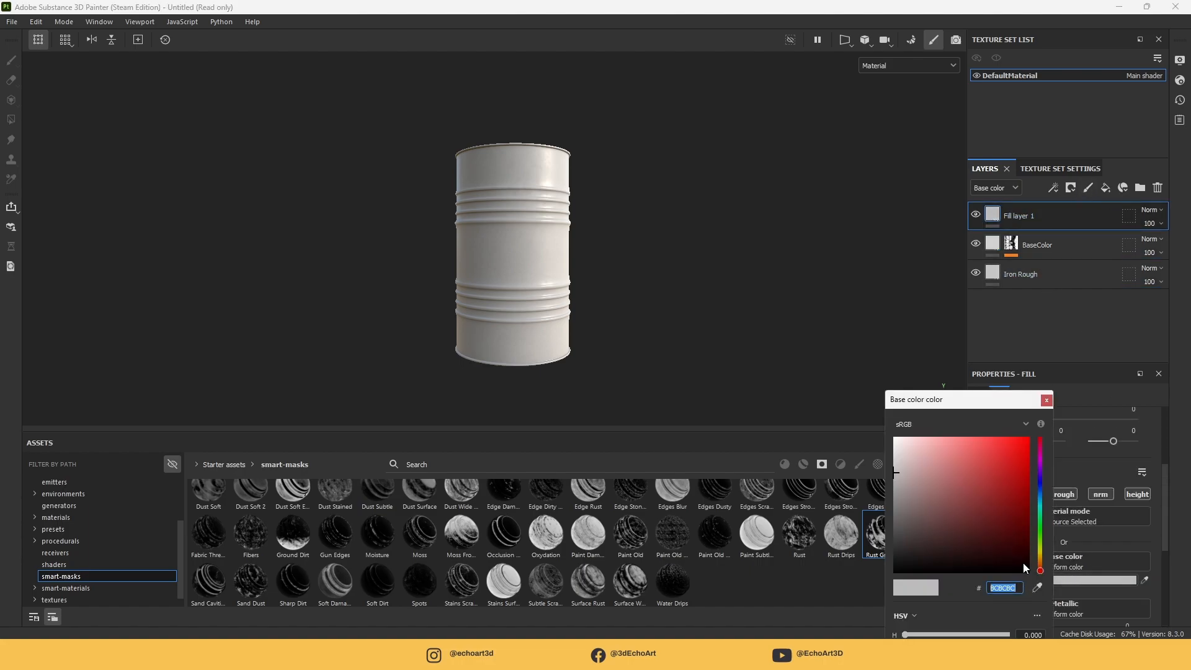
{"action": "type", "text": "73"}
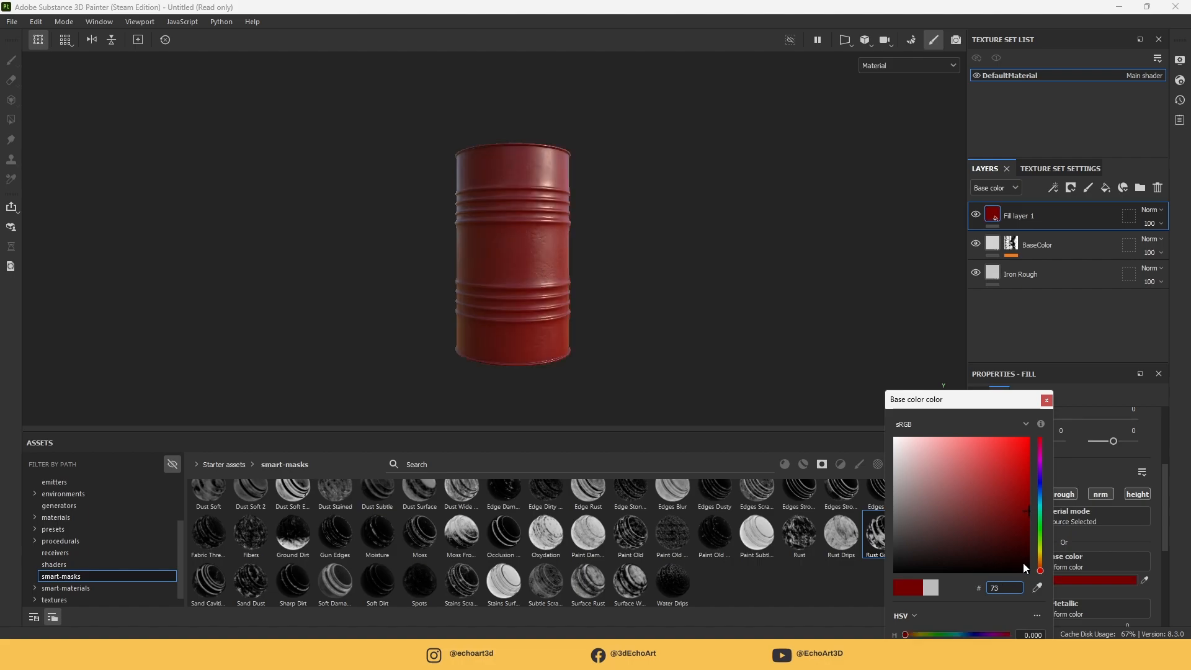
{"action": "type", "text": "5343"}
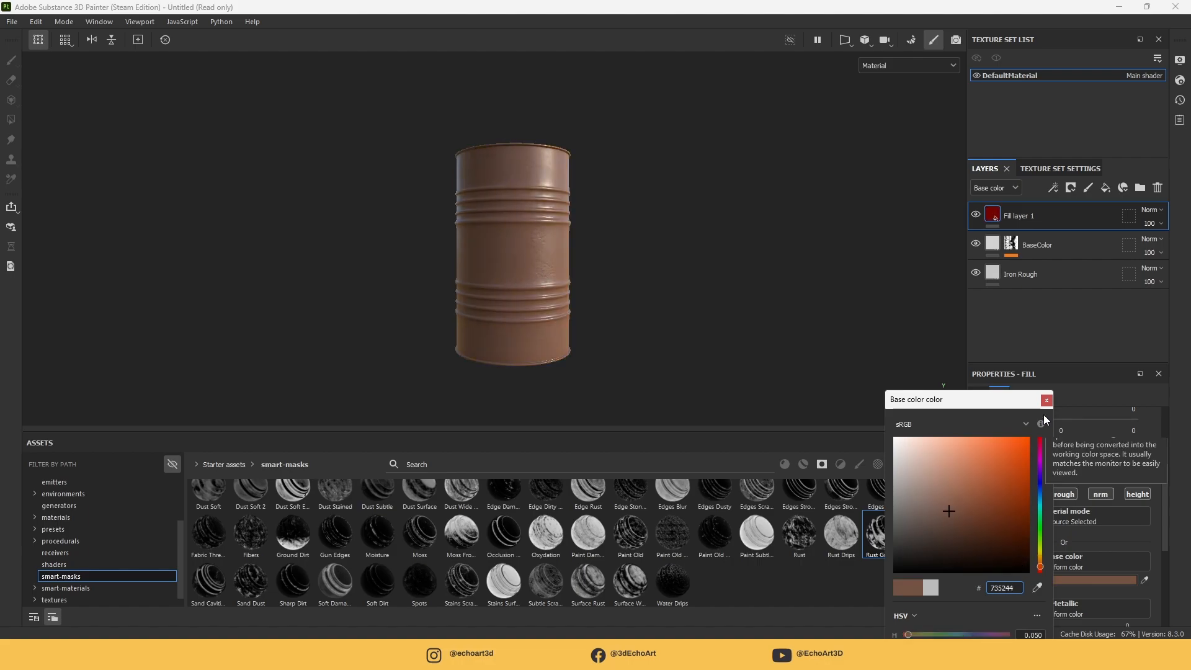
{"action": "left_click", "coordinate": [1046, 400]}
Rename the brown fill layer Rust and add a black mask to it
{"action": "double_click", "coordinate": [1015, 217]}
{"action": "type", "text": "Rust"}
{"action": "key", "text": "Return"}
{"action": "left_click", "coordinate": [1071, 187]}
{"action": "left_click", "coordinate": [1084, 220]}
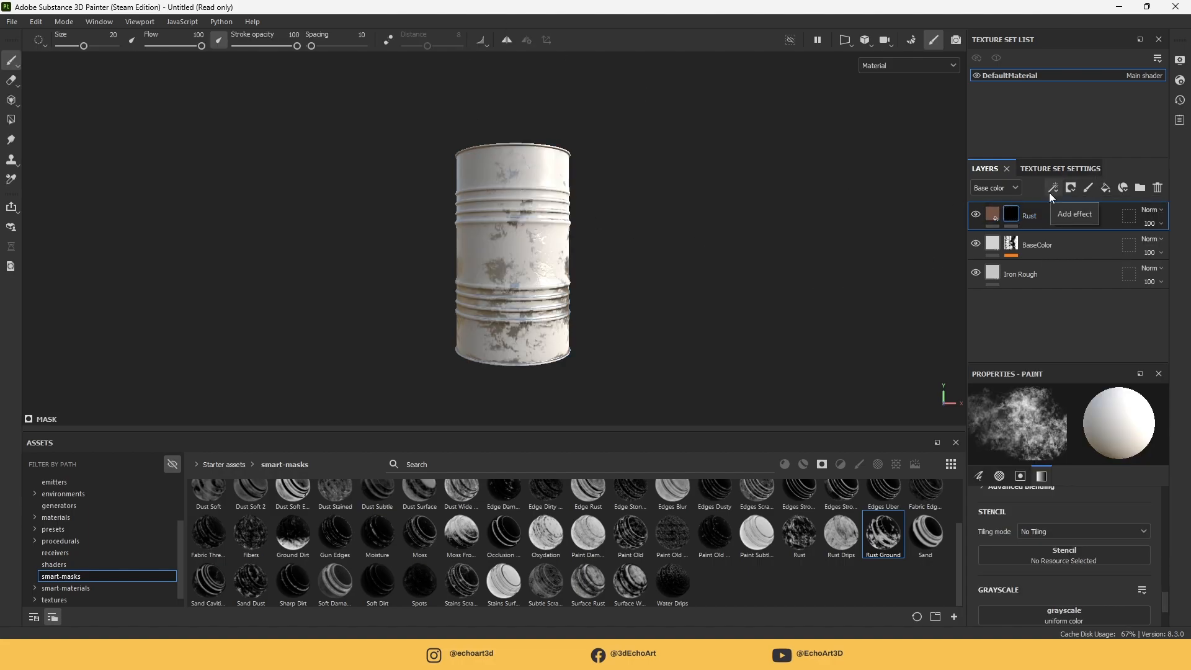
Add a fill to the Rust layer's mask and use the Fill layer 1 mask anchor point as its grayscale source
{"action": "left_click", "coordinate": [1053, 187]}
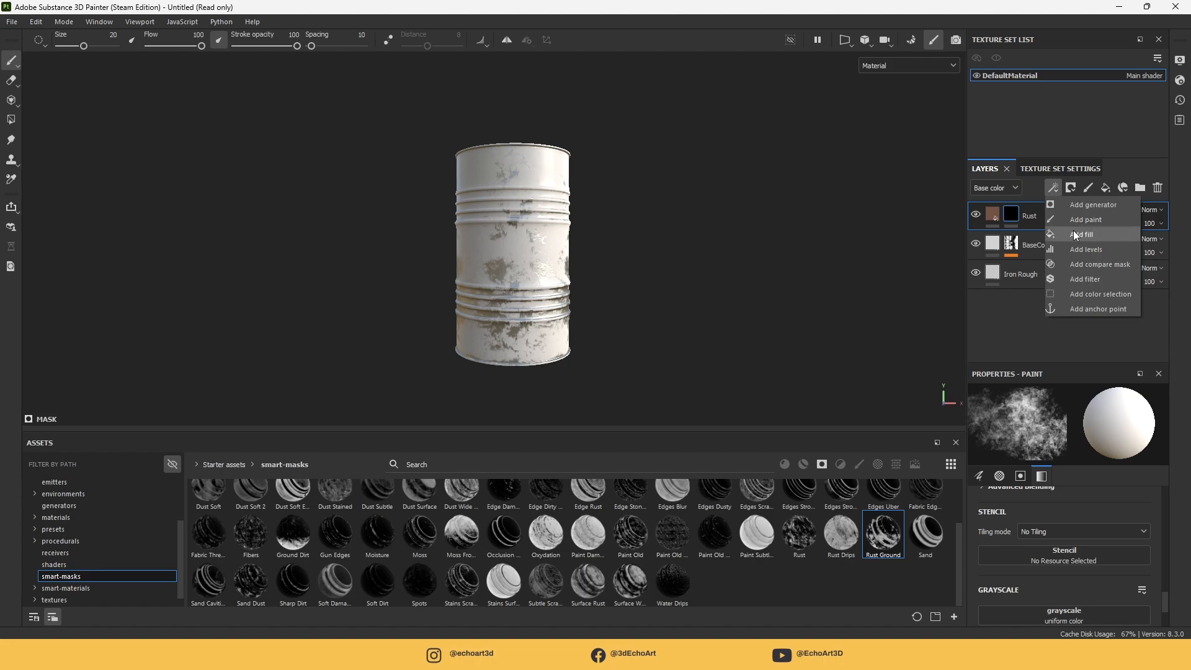
{"action": "left_click", "coordinate": [1079, 236]}
{"action": "left_click", "coordinate": [1094, 494]}
{"action": "left_click", "coordinate": [1081, 333]}
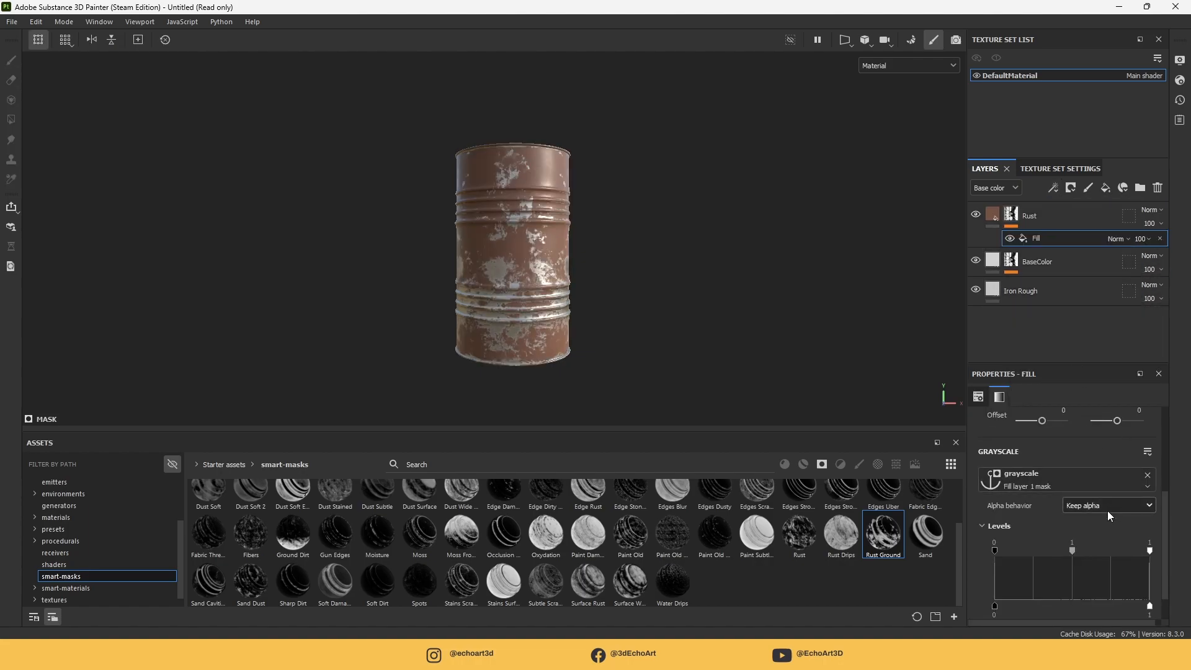
Invert the levels of the anchor-based fill in the Rust mask and check the drum
{"action": "scroll", "coordinate": [1107, 505], "scroll_direction": "down", "scroll_amount": 2}
{"action": "left_click", "coordinate": [1111, 593]}
{"action": "scroll", "coordinate": [600, 254], "scroll_direction": "up", "scroll_amount": 3}
{"action": "scroll", "coordinate": [582, 243], "scroll_direction": "down", "scroll_amount": 2}
{"action": "mouse_move", "coordinate": [666, 251]}
{"action": "left_mouse_down", "text": "alt"}
{"action": "mouse_move", "coordinate": [702, 325]}
{"action": "mouse_move", "coordinate": [661, 252]}
{"action": "left_mouse_up", "text": "alt"}
{"action": "middle_click_drag", "start_coordinate": [660, 251], "coordinate": [667, 275], "text": "alt"}
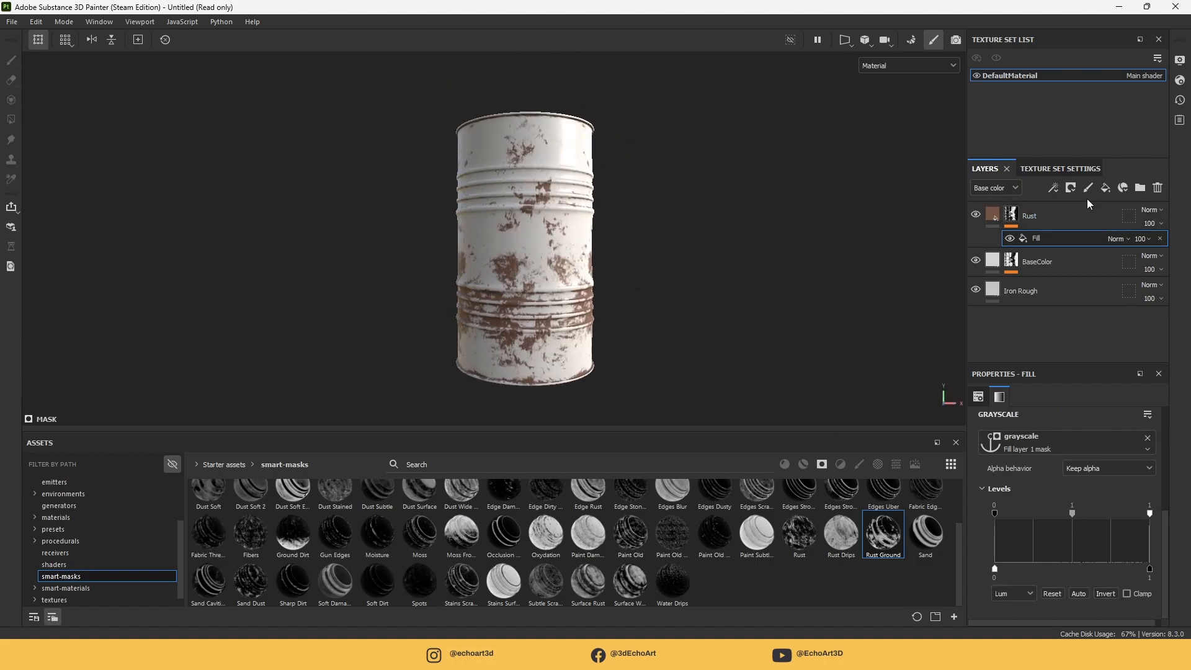
Add a fill layer above Rust and set its base color to ad670b
{"action": "left_click", "coordinate": [1106, 188]}
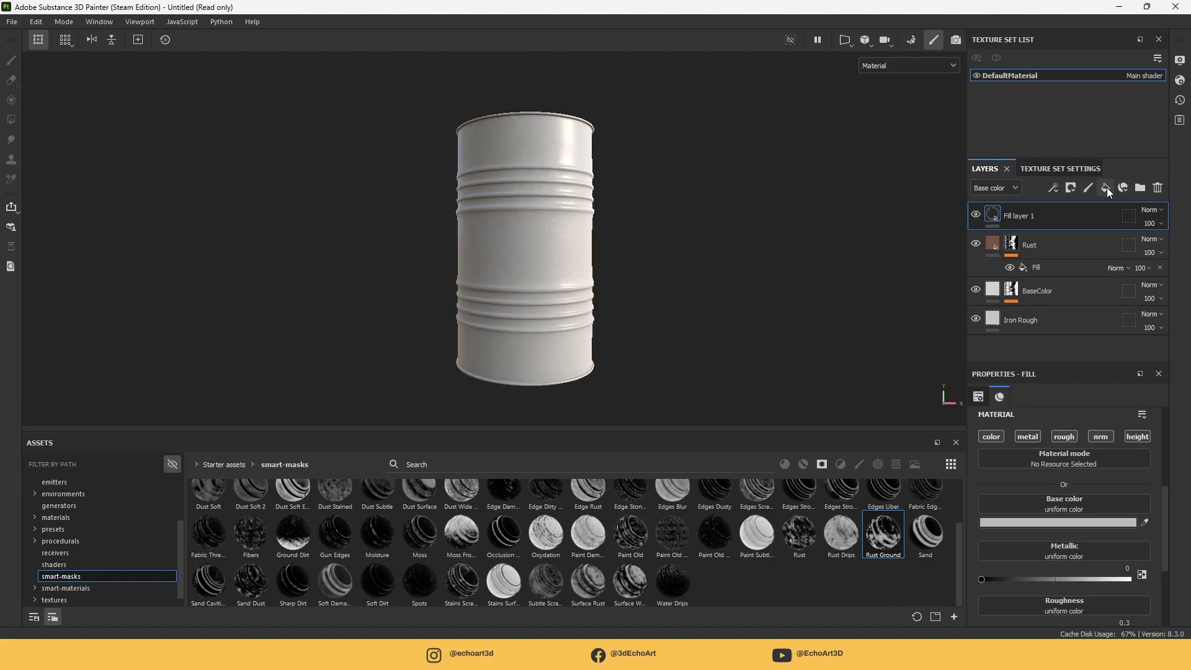
{"action": "left_click", "coordinate": [1090, 523]}
{"action": "double_click", "coordinate": [1011, 586]}
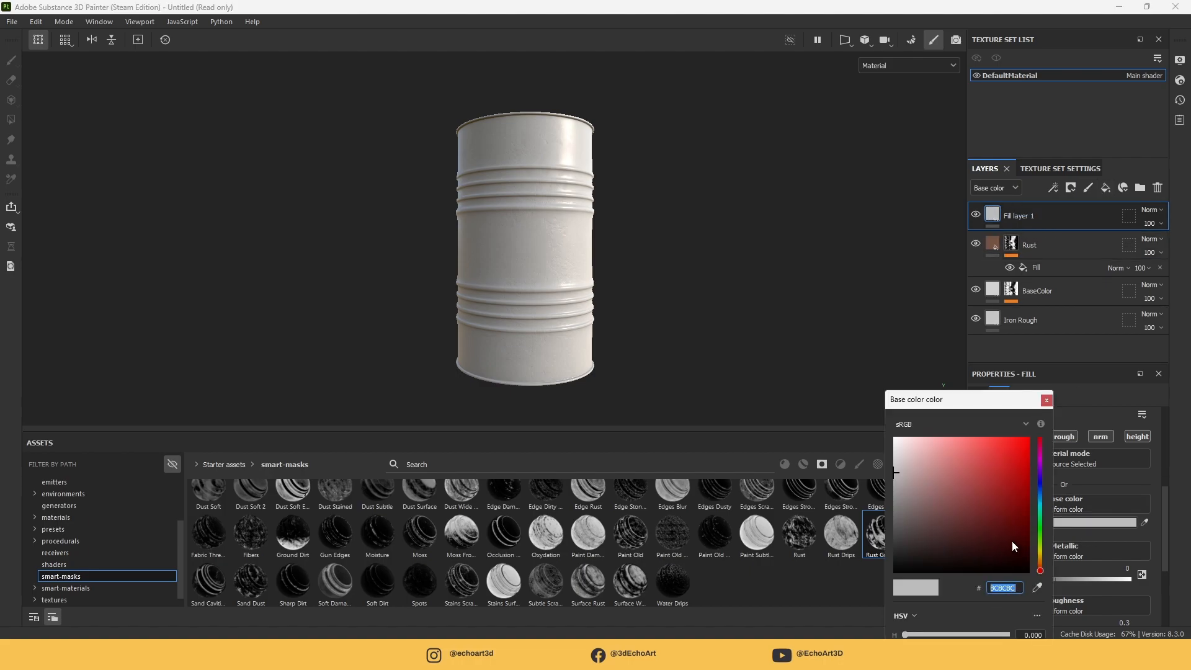
{"action": "type", "text": "ad670b"}
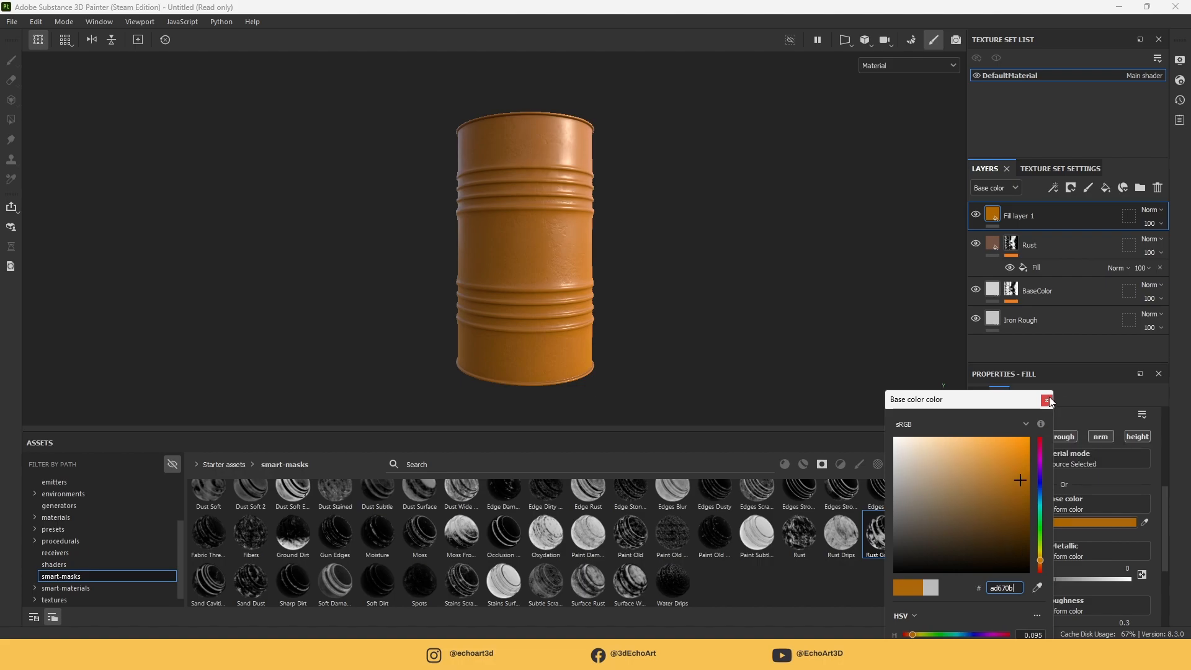
{"action": "left_click", "coordinate": [1047, 400]}
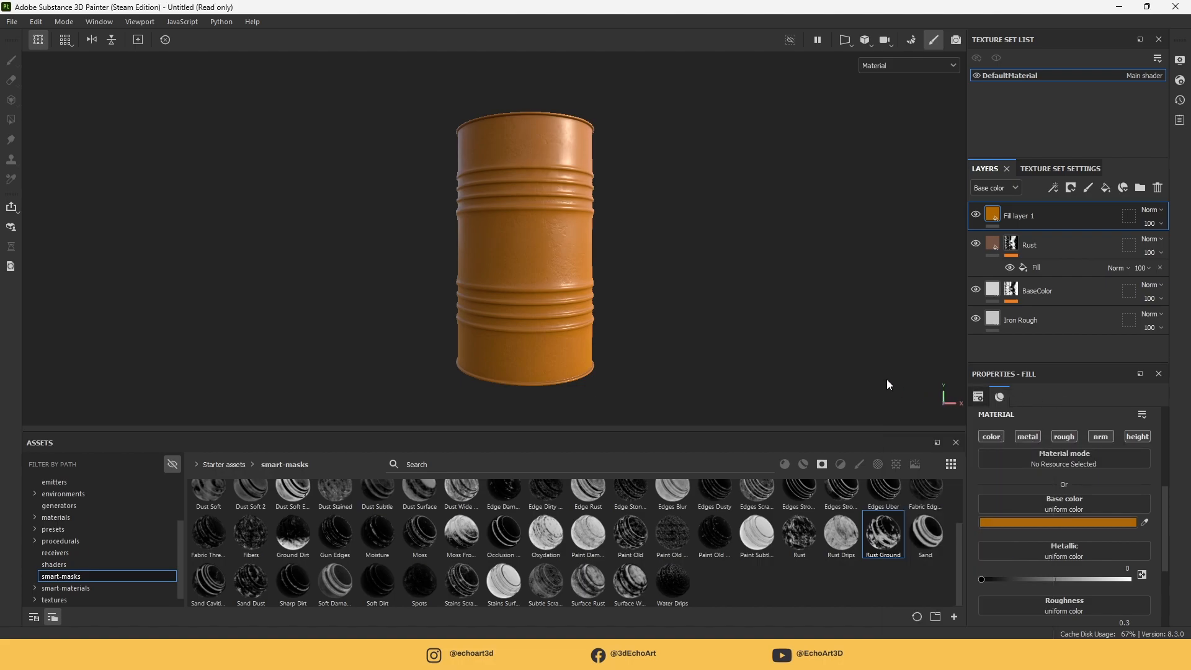
Add a black mask to the orange Fill layer 1 and add a fill to that mask
{"action": "left_click", "coordinate": [1123, 188]}
{"action": "left_click", "coordinate": [1085, 217]}
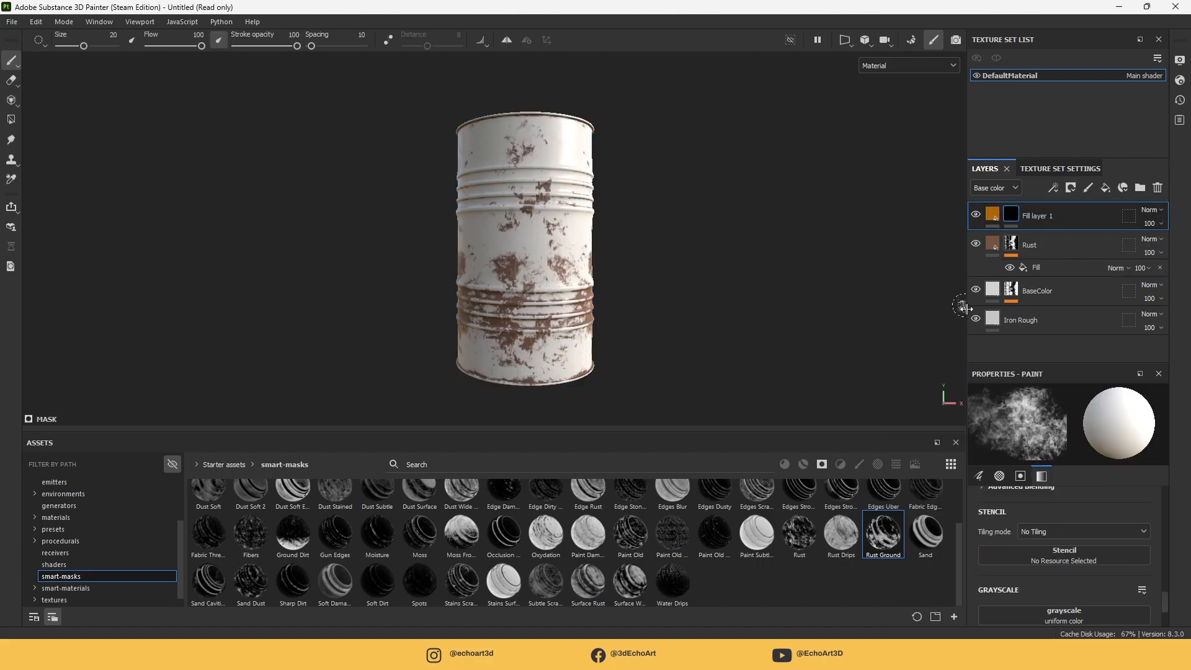
{"action": "left_click", "coordinate": [1053, 187]}
{"action": "left_click", "coordinate": [1082, 232]}
Use the Fill layer 1 mask anchor point as the mask fill's grayscale source and invert its levels
{"action": "left_click", "coordinate": [1065, 448]}
{"action": "left_click", "coordinate": [1095, 462]}
{"action": "left_click", "coordinate": [1065, 479]}
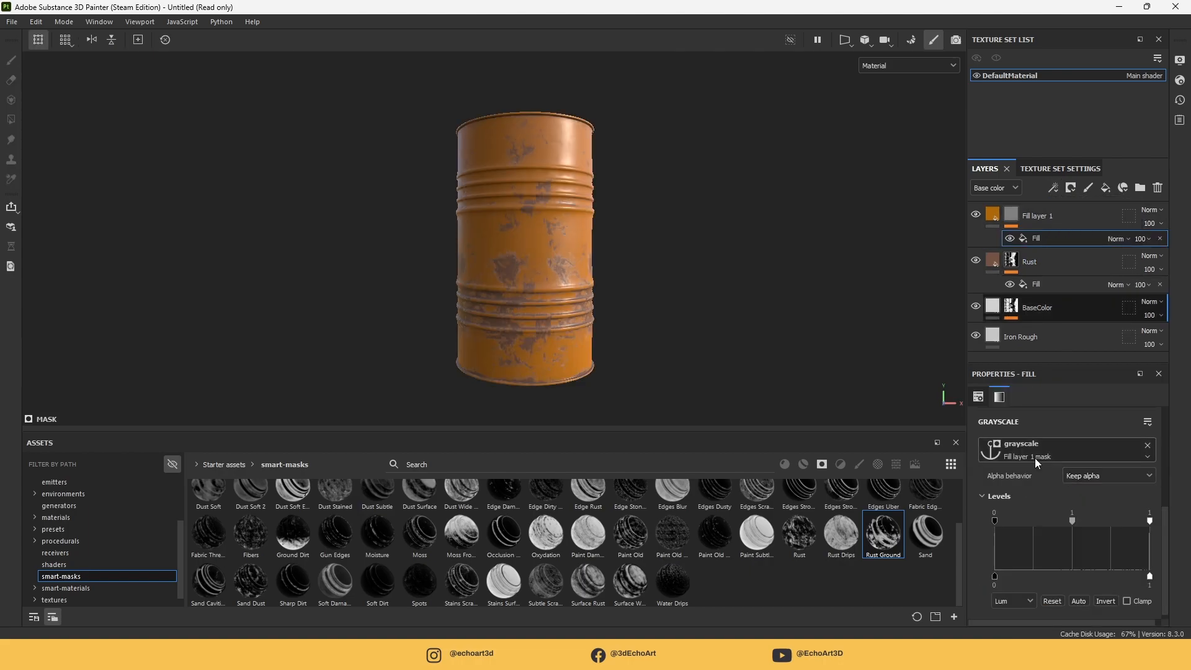
{"action": "left_click", "coordinate": [1105, 600]}
{"action": "scroll", "coordinate": [641, 297], "scroll_direction": "up", "scroll_amount": 2}
{"action": "scroll", "coordinate": [651, 295], "scroll_direction": "down", "scroll_amount": 2}
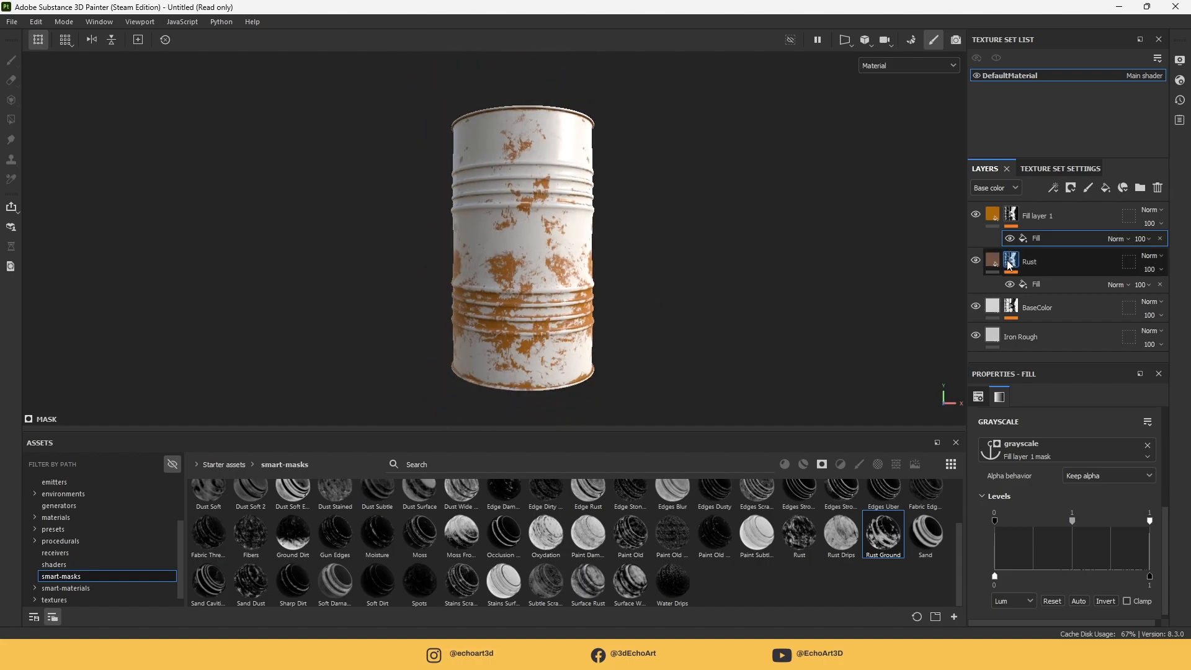
Add a Blur filter to the orange layer's mask with a blur intensity of 1.4
{"action": "left_click", "coordinate": [1052, 189]}
{"action": "left_click", "coordinate": [1068, 254]}
{"action": "left_click", "coordinate": [1070, 422]}
{"action": "left_click", "coordinate": [1115, 476]}
{"action": "left_click", "coordinate": [1155, 479]}
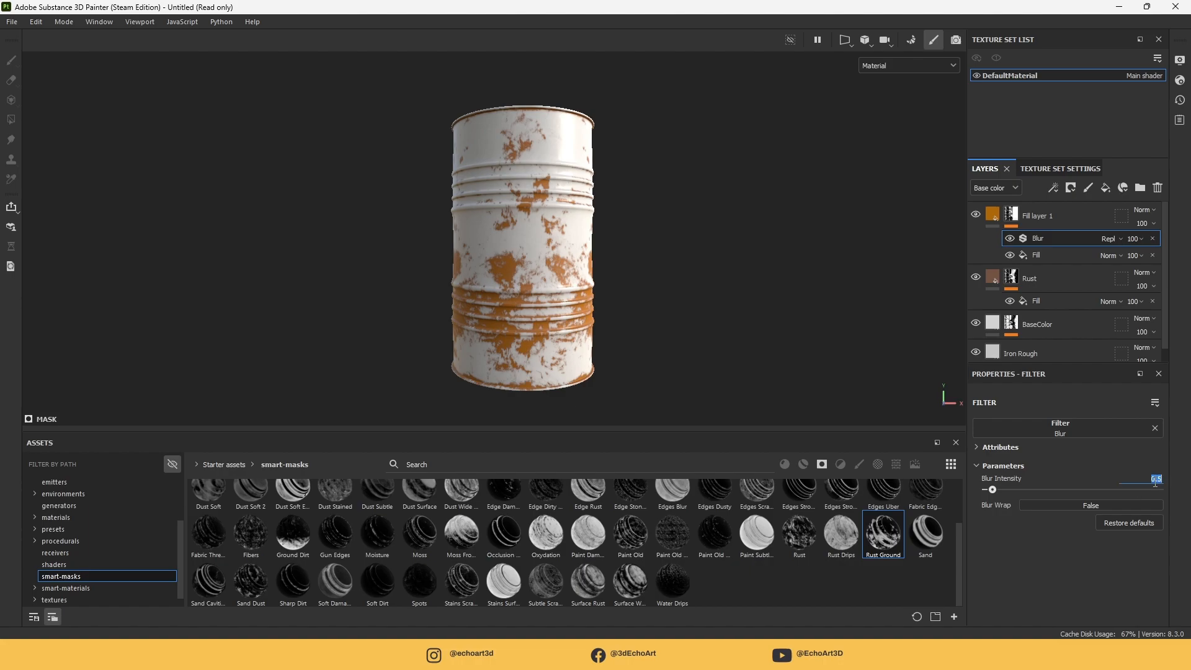
{"action": "type", "text": "1.4"}
{"action": "key", "text": "Return"}
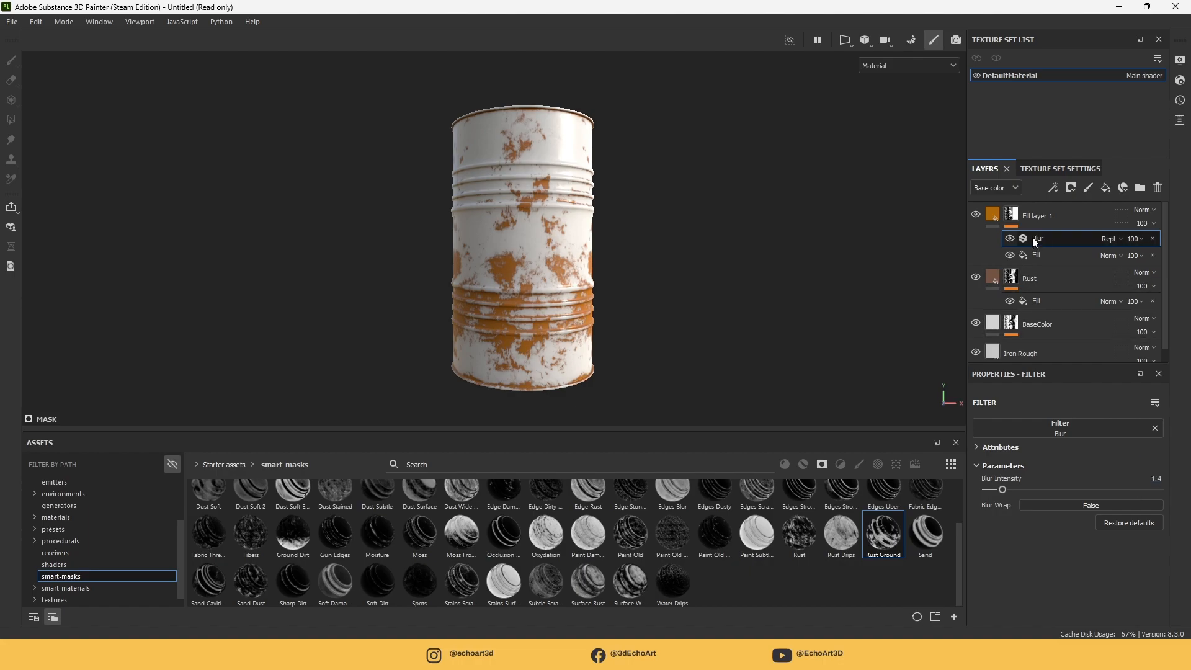
Add Levels above the Blur in the orange layer's mask and set the midtone to 0.6
{"action": "left_click", "coordinate": [1052, 188]}
{"action": "left_click", "coordinate": [1084, 250]}
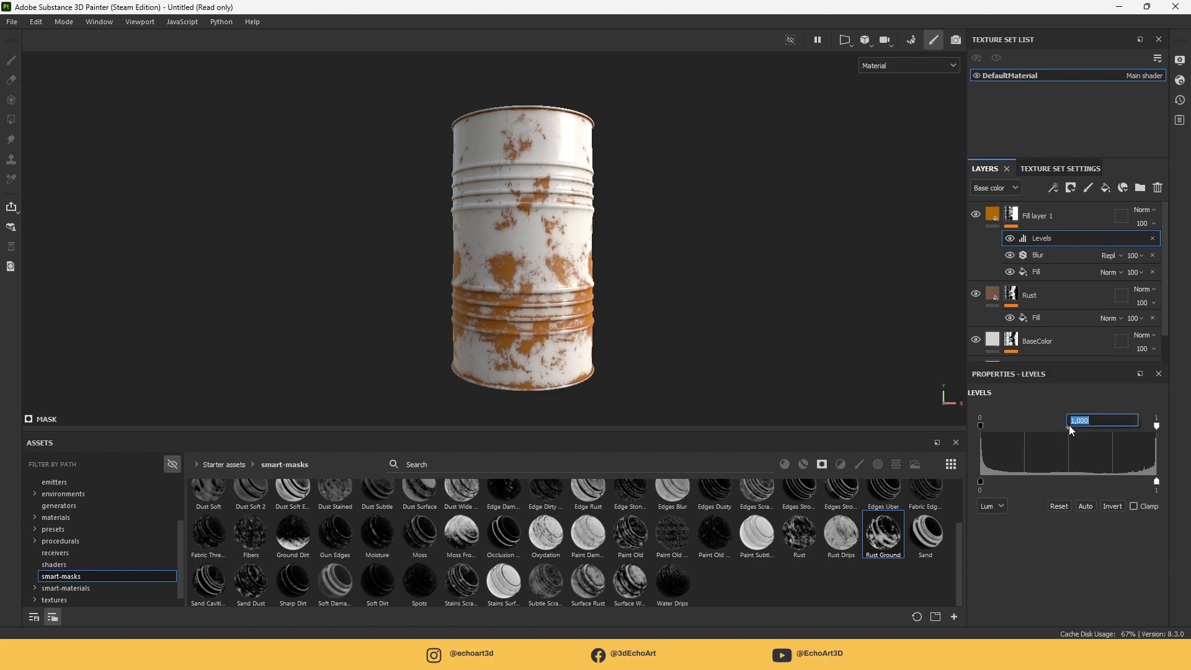
{"action": "type", "text": "0,6"}
{"action": "key", "text": "Return"}
Add a second fill to the orange layer's mask, sourced from the Fill layer 1 mask anchor point, and set its blending to Multiply
{"action": "left_click", "coordinate": [1059, 188]}
{"action": "left_click", "coordinate": [1075, 220]}
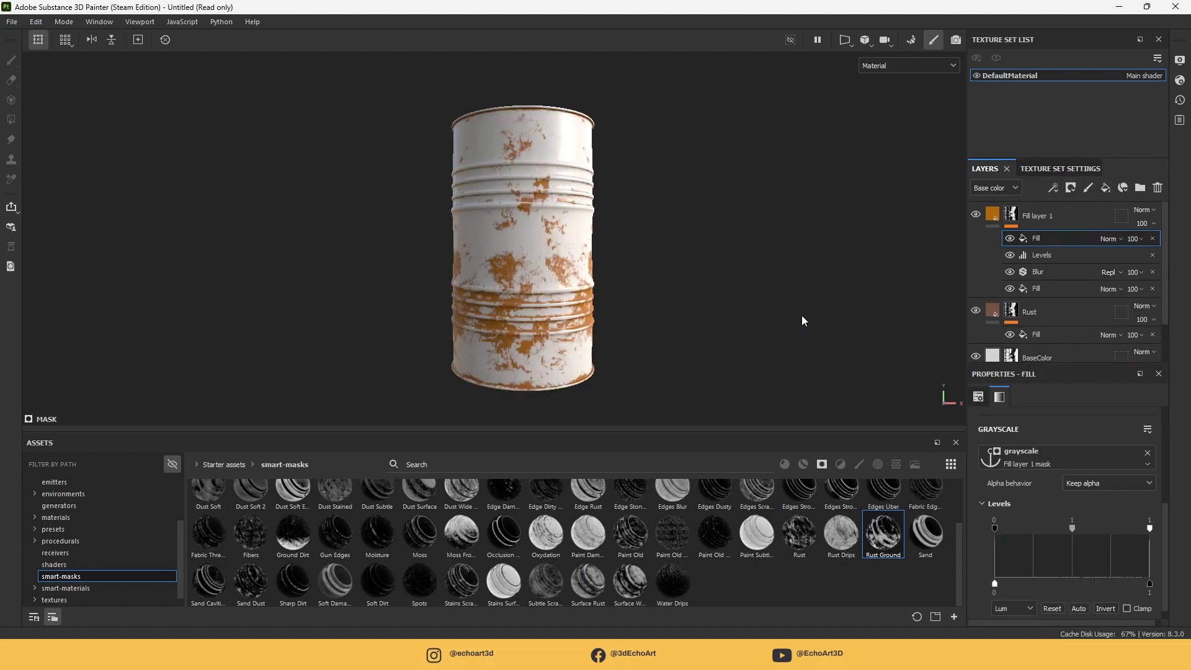
{"action": "left_click", "coordinate": [1109, 239]}
{"action": "left_click", "coordinate": [1126, 294]}
{"action": "mouse_move", "coordinate": [675, 270]}
{"action": "left_mouse_down", "text": "alt"}
{"action": "mouse_move", "coordinate": [675, 323]}
{"action": "mouse_move", "coordinate": [665, 265]}
{"action": "left_mouse_up", "text": "alt"}
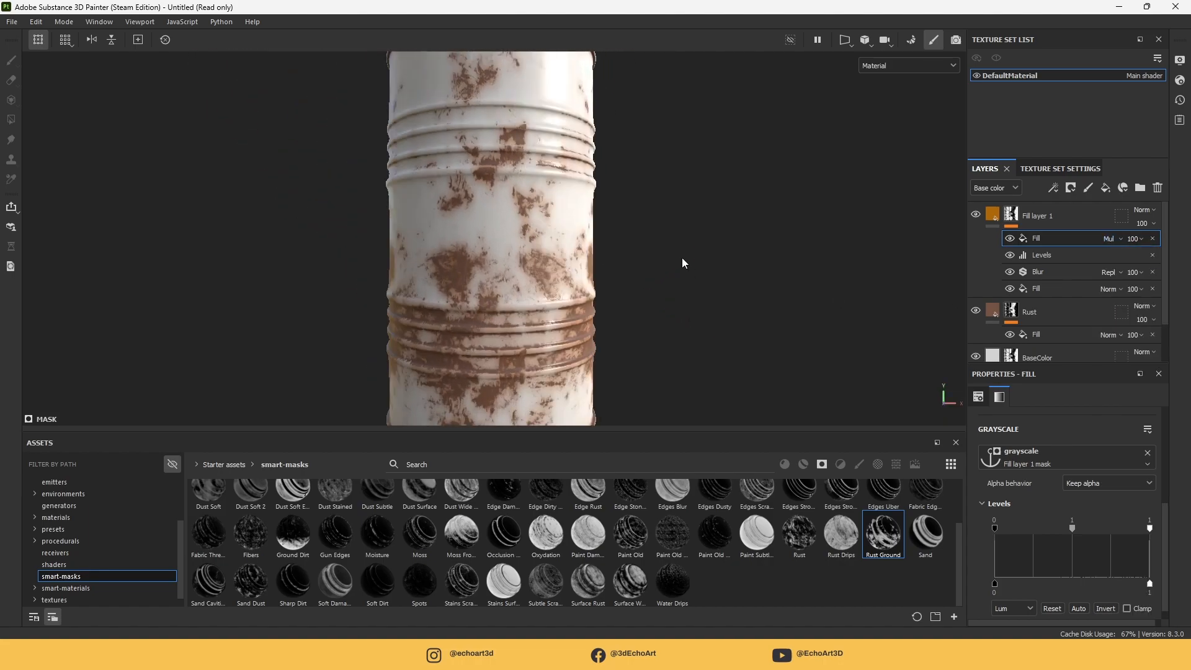
Examine the orange rust edges on the drum from close up and from several angles
{"action": "middle_click_drag", "start_coordinate": [685, 259], "coordinate": [776, 253], "text": "alt"}
{"action": "right_click_drag", "start_coordinate": [776, 253], "coordinate": [752, 255], "text": "alt"}
{"action": "middle_click_drag", "start_coordinate": [716, 256], "coordinate": [723, 302], "text": "alt"}
{"action": "right_click_drag", "start_coordinate": [722, 302], "coordinate": [819, 280], "text": "alt"}
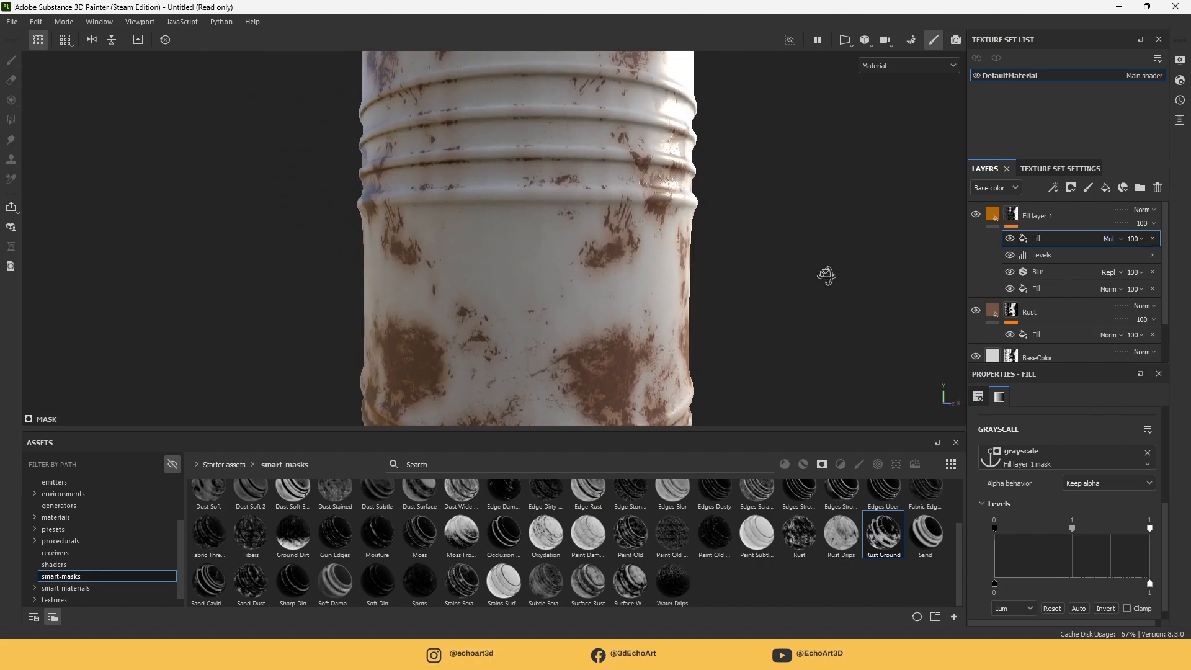
{"action": "left_click_drag", "start_coordinate": [819, 279], "coordinate": [875, 263], "text": "alt"}
{"action": "left_click_drag", "start_coordinate": [771, 281], "coordinate": [831, 292], "text": "alt"}
{"action": "right_click_drag", "start_coordinate": [832, 292], "coordinate": [598, 310], "text": "alt"}
{"action": "middle_click_drag", "start_coordinate": [598, 310], "coordinate": [534, 226], "text": "alt"}
{"action": "right_click_drag", "start_coordinate": [534, 226], "coordinate": [577, 245], "text": "alt"}
Try a yellower brown, 816330, as the Rust layer's base color
{"action": "left_click", "coordinate": [992, 311]}
{"action": "left_click", "coordinate": [1037, 538]}
{"action": "left_click_drag", "start_coordinate": [1002, 406], "coordinate": [990, 254]}
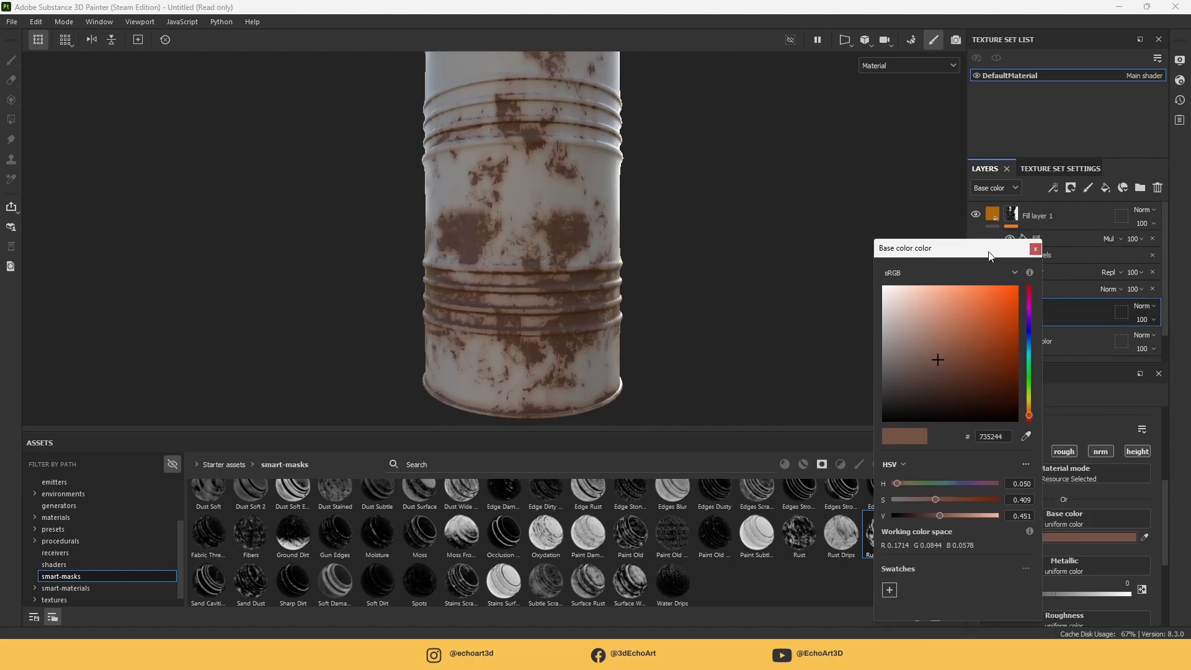
{"action": "mouse_move", "coordinate": [936, 355]}
{"action": "left_mouse_down"}
{"action": "mouse_move", "coordinate": [932, 336]}
{"action": "mouse_move", "coordinate": [929, 355]}
{"action": "left_mouse_up"}
{"action": "mouse_move", "coordinate": [1030, 414]}
{"action": "left_mouse_down"}
{"action": "mouse_move", "coordinate": [1026, 400]}
{"action": "mouse_move", "coordinate": [1028, 415]}
{"action": "left_mouse_up"}
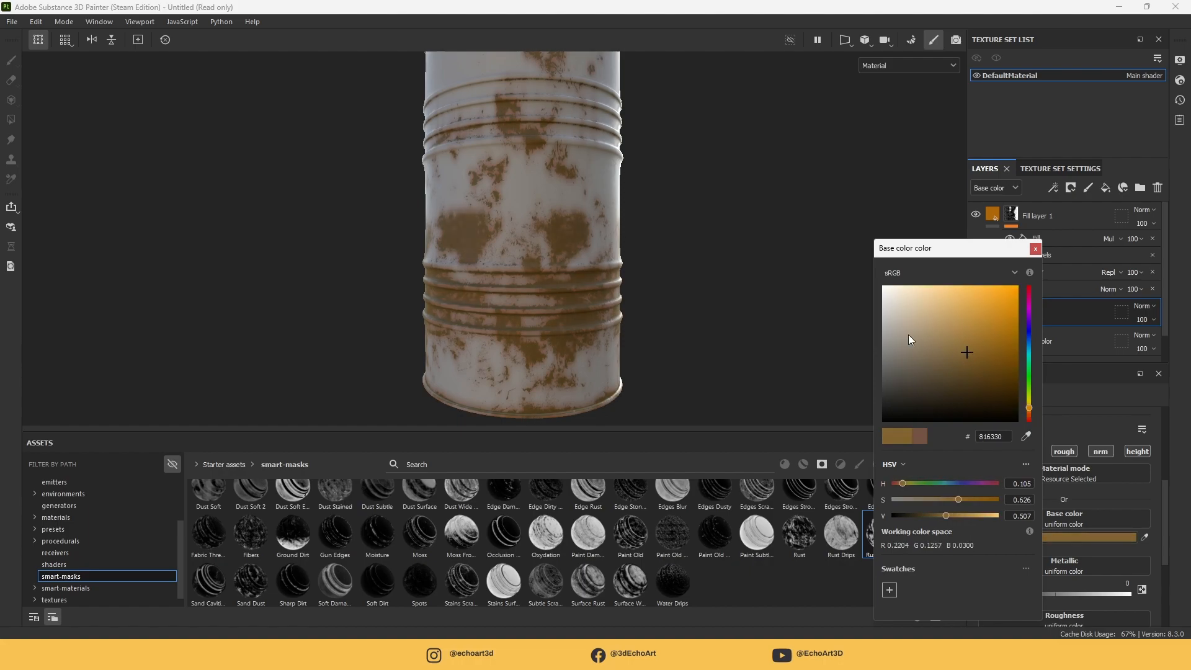
{"action": "left_click", "coordinate": [1096, 239]}
{"action": "left_click", "coordinate": [1117, 239]}
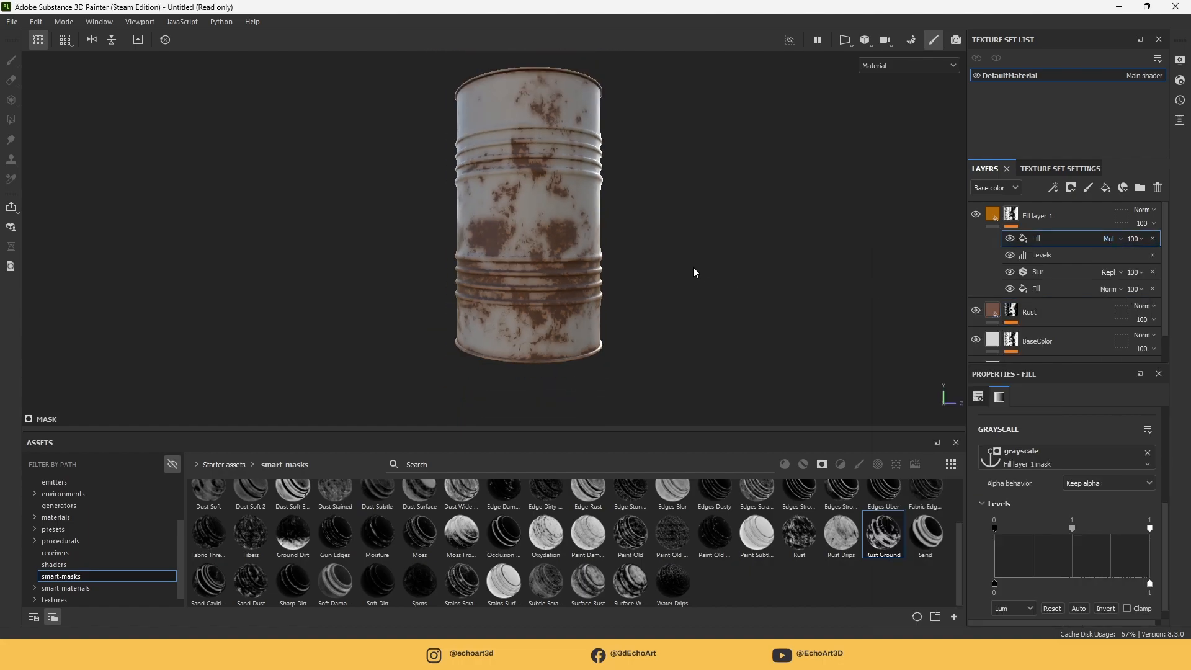
Add a fill layer above the orange Fill layer 1 and set its base color to dark gray 5A5A5A
{"action": "left_click_drag", "start_coordinate": [694, 273], "coordinate": [723, 262], "text": "alt"}
{"action": "scroll", "coordinate": [724, 262], "scroll_direction": "up", "scroll_amount": 3}
{"action": "mouse_move", "coordinate": [679, 220]}
{"action": "left_mouse_down", "text": "alt"}
{"action": "mouse_move", "coordinate": [569, 280]}
{"action": "mouse_move", "coordinate": [668, 208]}
{"action": "left_mouse_up", "text": "alt"}
{"action": "scroll", "coordinate": [681, 282], "scroll_direction": "down", "scroll_amount": 5}
{"action": "left_click_drag", "start_coordinate": [766, 290], "coordinate": [819, 274], "text": "alt"}
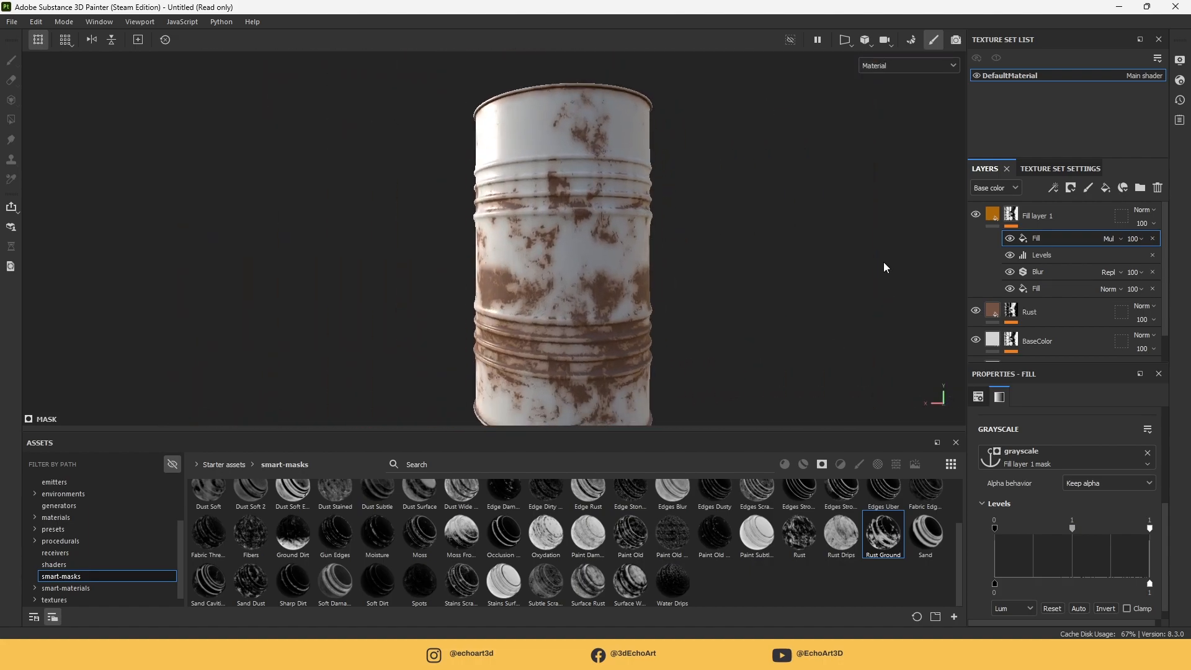
{"action": "left_click", "coordinate": [1060, 217]}
{"action": "left_click", "coordinate": [1106, 188]}
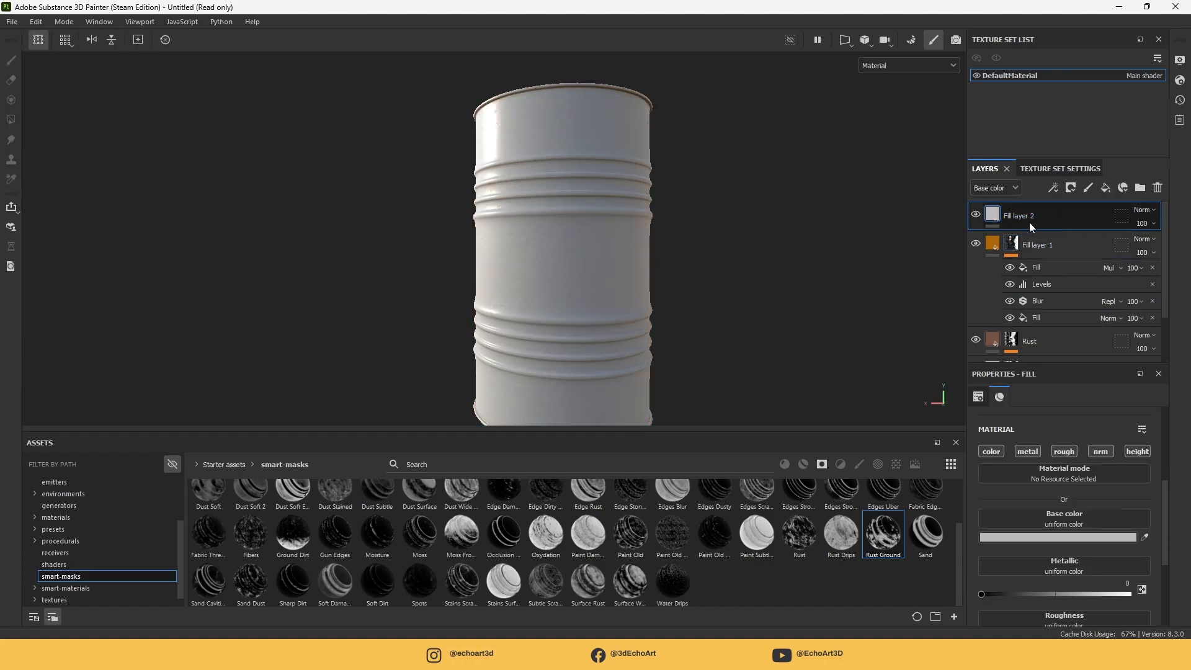
{"action": "left_click", "coordinate": [1054, 537]}
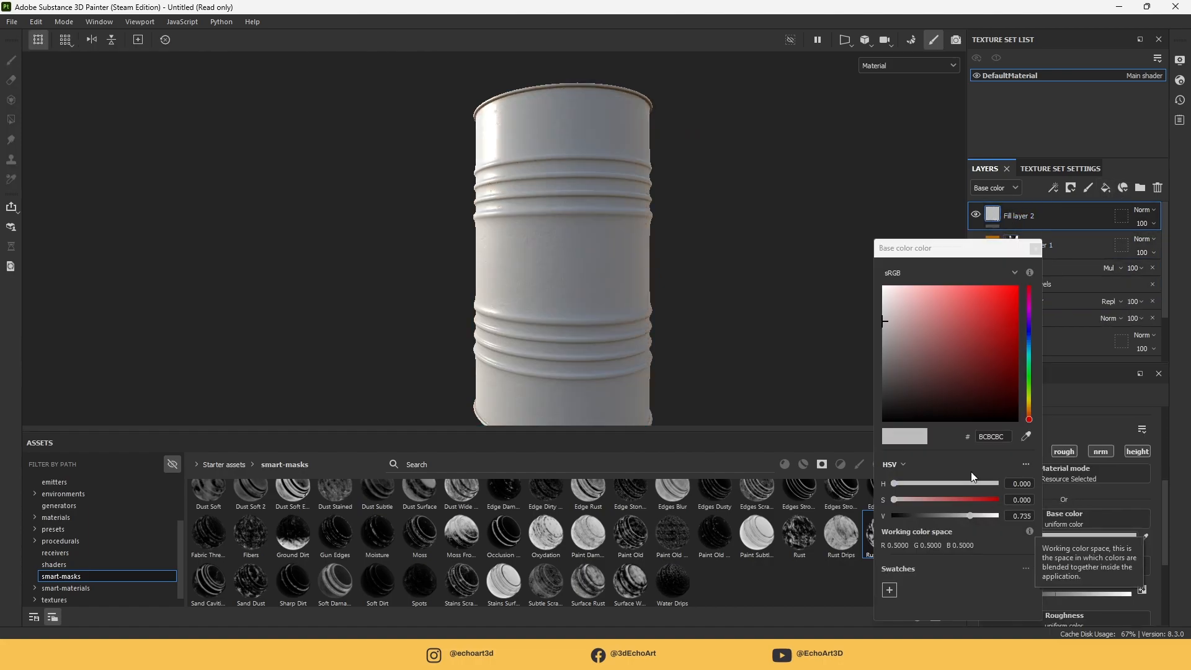
{"action": "left_click_drag", "start_coordinate": [891, 344], "coordinate": [886, 379]}
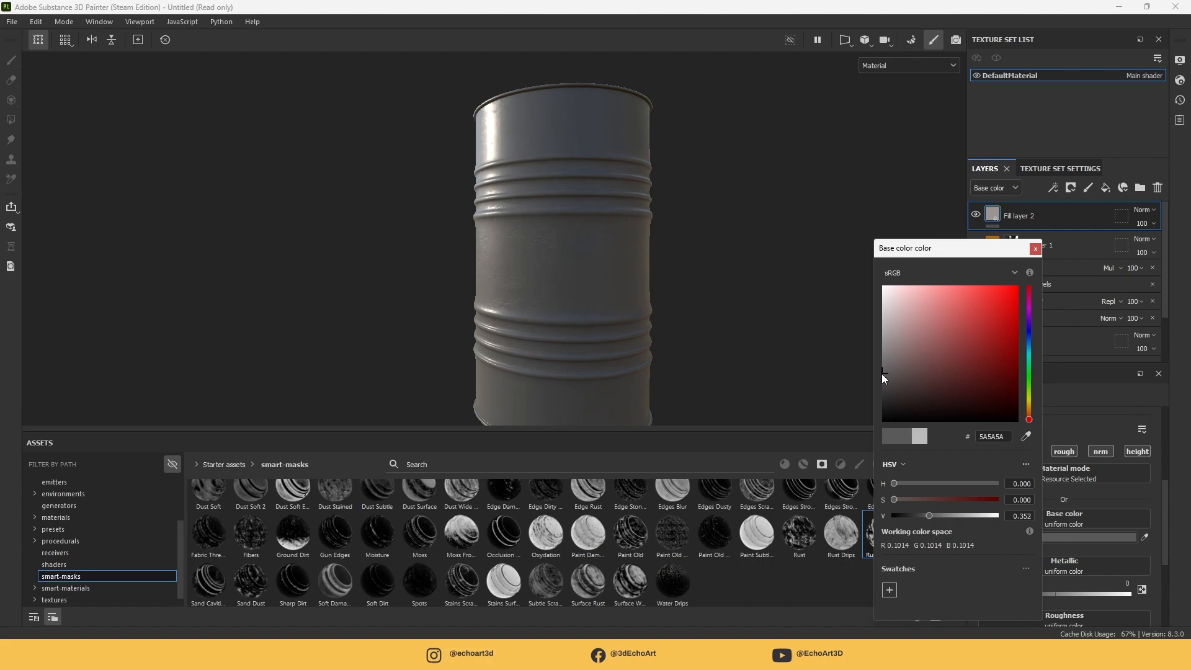
{"action": "left_click", "coordinate": [1035, 248]}
Add a black mask to the dark gray fill layer and apply the Dust Dirty smart mask to it
{"action": "left_click", "coordinate": [1071, 188]}
{"action": "left_click", "coordinate": [1081, 223]}
{"action": "left_click", "coordinate": [1081, 222]}
{"action": "scroll", "coordinate": [881, 518], "scroll_direction": "up", "scroll_amount": 2}
{"action": "left_click_drag", "start_coordinate": [672, 517], "coordinate": [1017, 228]}
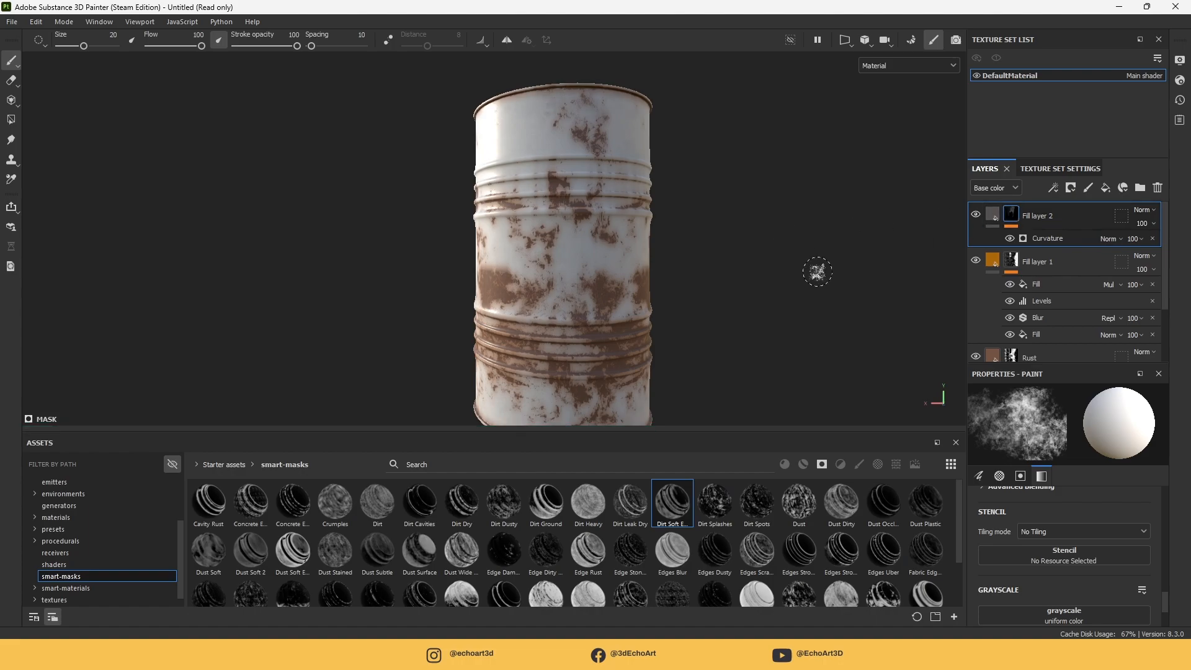
{"action": "key", "text": "ctrl+z"}
{"action": "left_click_drag", "start_coordinate": [843, 506], "coordinate": [1018, 217]}
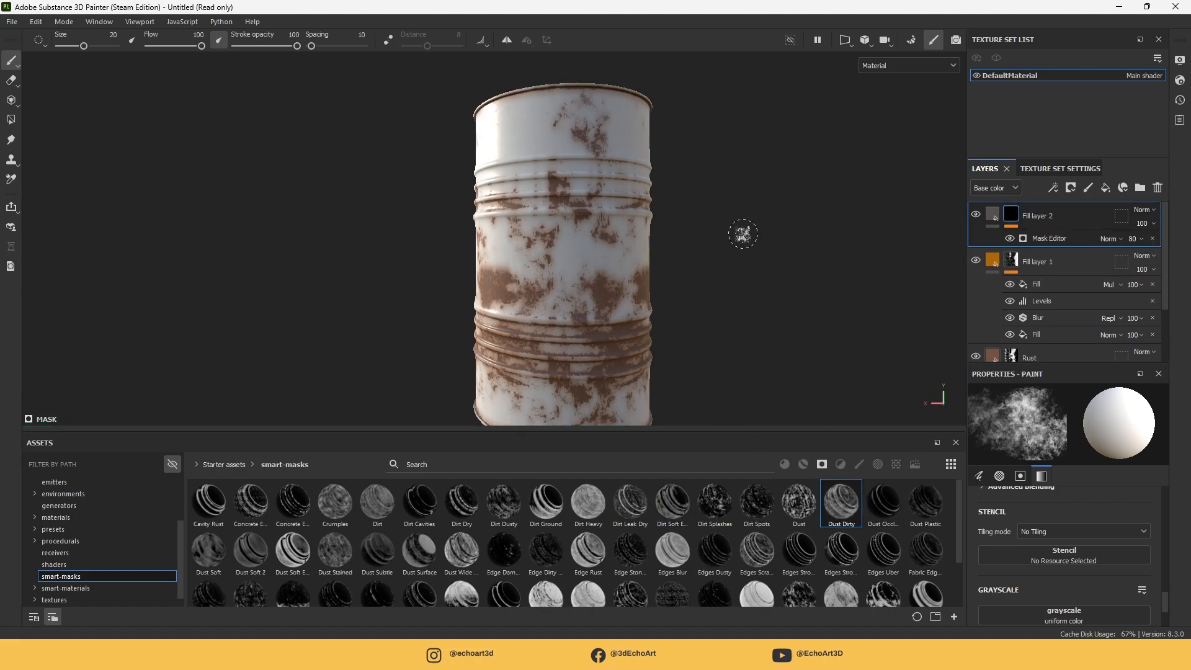
Examine the dirt and rust on the drum's body and ends from several angles
{"action": "left_click_drag", "start_coordinate": [678, 233], "coordinate": [750, 301], "text": "alt"}
{"action": "middle_click_drag", "start_coordinate": [756, 305], "coordinate": [685, 227], "text": "alt"}
{"action": "right_click_drag", "start_coordinate": [685, 227], "coordinate": [789, 270], "text": "alt"}
{"action": "middle_click_drag", "start_coordinate": [682, 155], "coordinate": [710, 327], "text": "alt"}
{"action": "right_click_drag", "start_coordinate": [710, 327], "coordinate": [712, 258], "text": "alt"}
{"action": "left_click_drag", "start_coordinate": [713, 258], "coordinate": [787, 343], "text": "alt"}
{"action": "right_click_drag", "start_coordinate": [787, 343], "coordinate": [761, 315], "text": "alt"}
{"action": "left_click_drag", "start_coordinate": [761, 315], "coordinate": [662, 202], "text": "alt"}
{"action": "right_click_drag", "start_coordinate": [689, 403], "coordinate": [658, 393], "text": "alt"}
{"action": "middle_click_drag", "start_coordinate": [658, 394], "coordinate": [671, 227], "text": "alt"}
{"action": "right_click_drag", "start_coordinate": [672, 226], "coordinate": [623, 239], "text": "alt"}
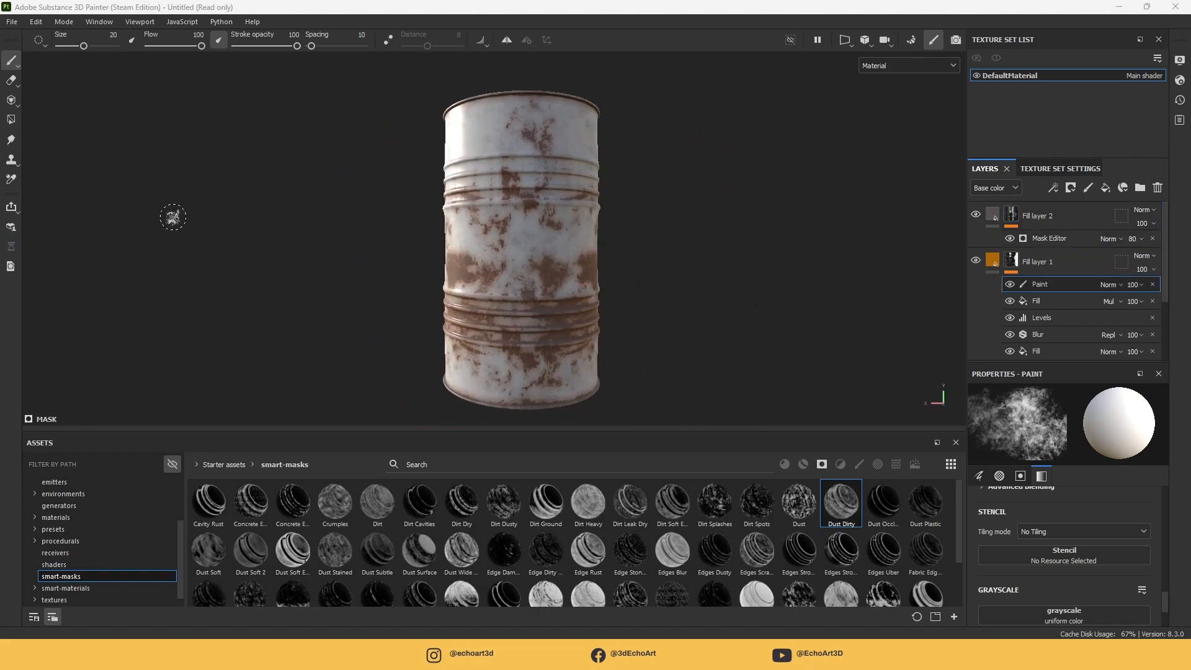
Start a texture export and create a folder named 4k in the varil folder as the output directory
{"action": "left_click", "coordinate": [11, 22]}
{"action": "left_click", "coordinate": [62, 174]}
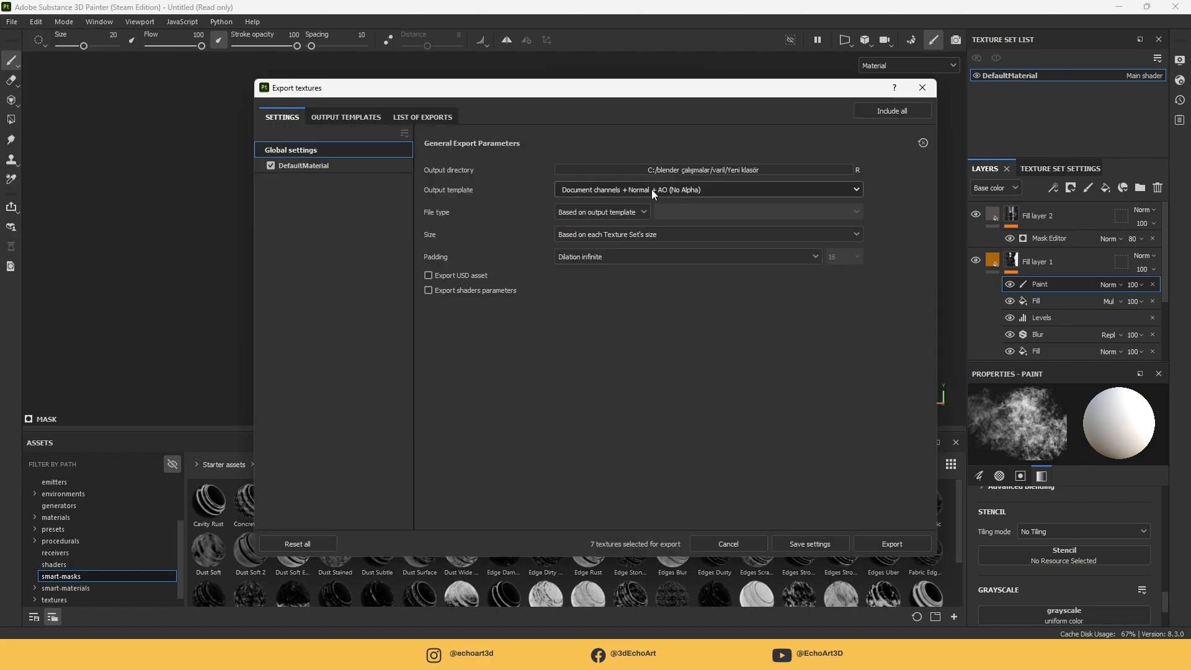
{"action": "left_click", "coordinate": [685, 176]}
{"action": "left_click", "coordinate": [567, 132]}
{"action": "left_click", "coordinate": [341, 160]}
{"action": "type", "text": "4k"}
{"action": "key", "text": "Return"}
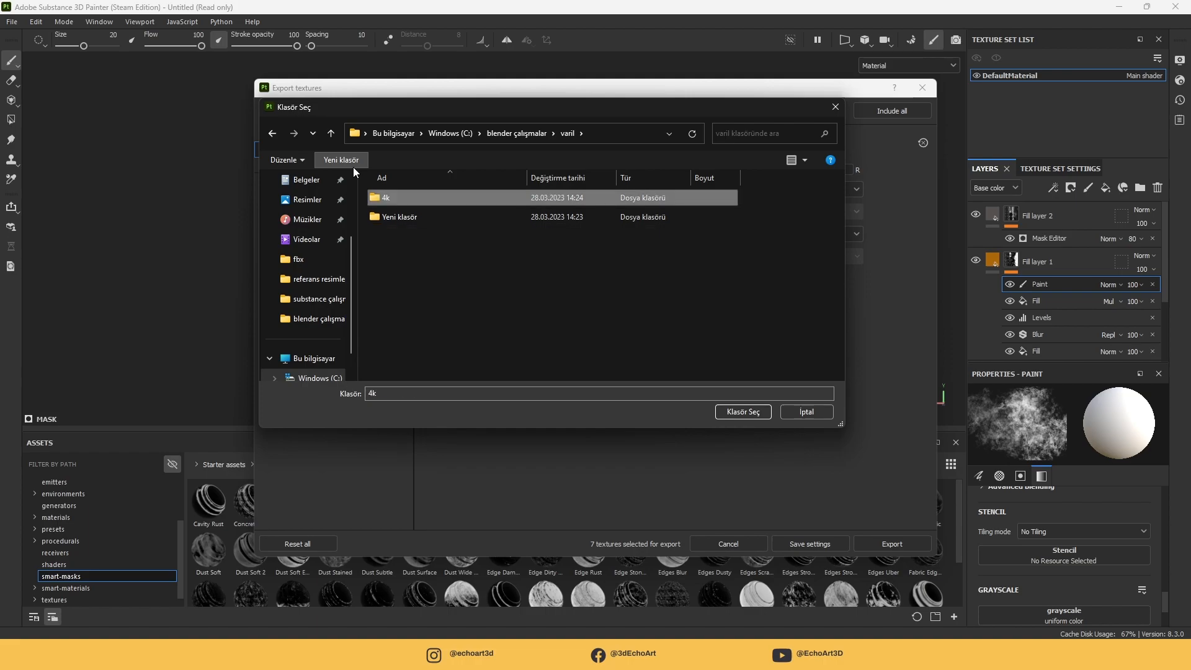
{"action": "left_click", "coordinate": [744, 412]}
Export the textures at 4096x4096 and close the export dialog
{"action": "left_click", "coordinate": [675, 234]}
{"action": "left_click", "coordinate": [600, 351]}
{"action": "left_click", "coordinate": [620, 233]}
{"action": "left_click", "coordinate": [576, 330]}
{"action": "left_click", "coordinate": [886, 543]}
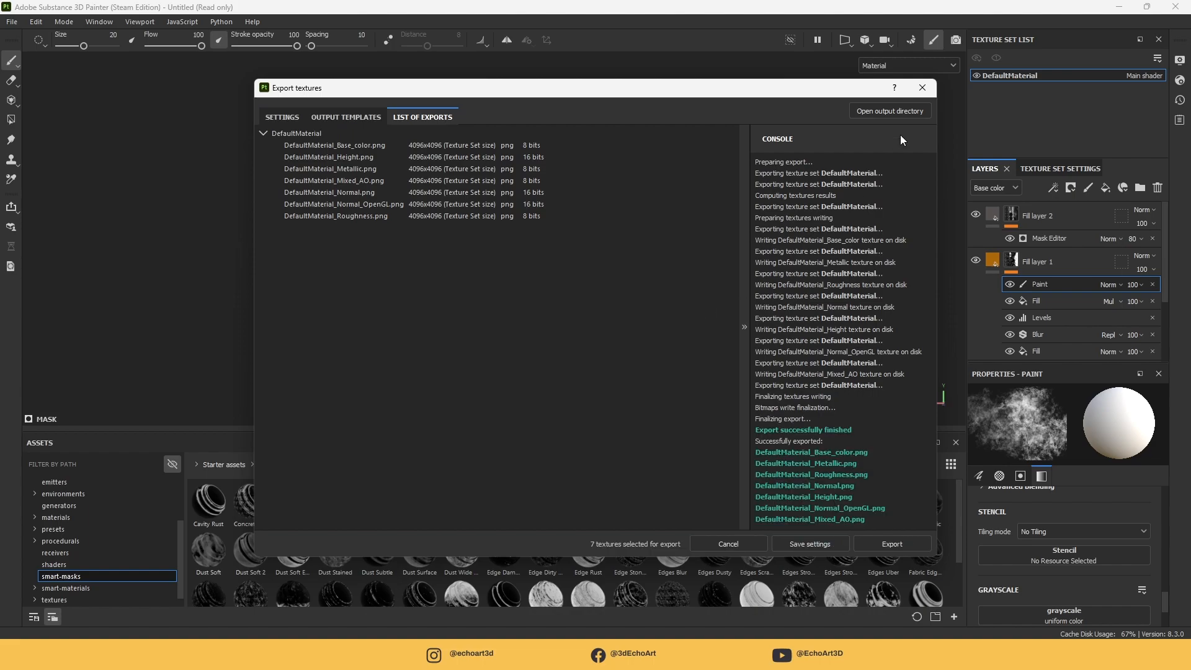
{"action": "left_click", "coordinate": [923, 88]}
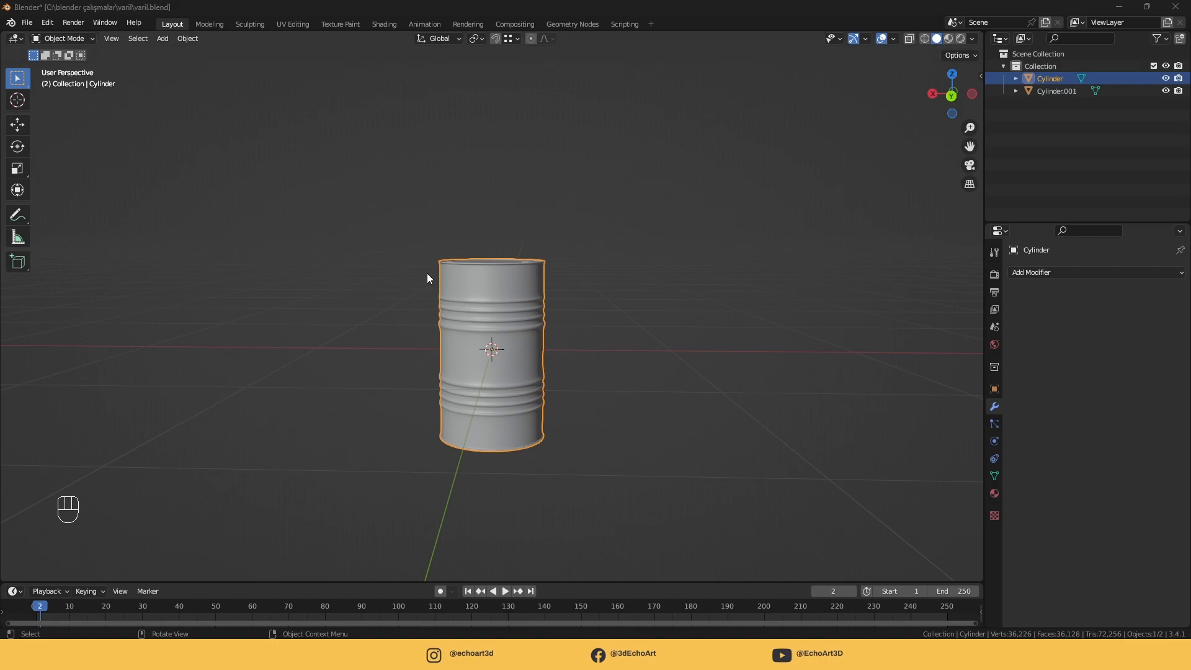
Switch to Blender and load all exported maps from the 4k folder into the drum's material with Principled Texture Setup
{"action": "left_click", "coordinate": [384, 24]}
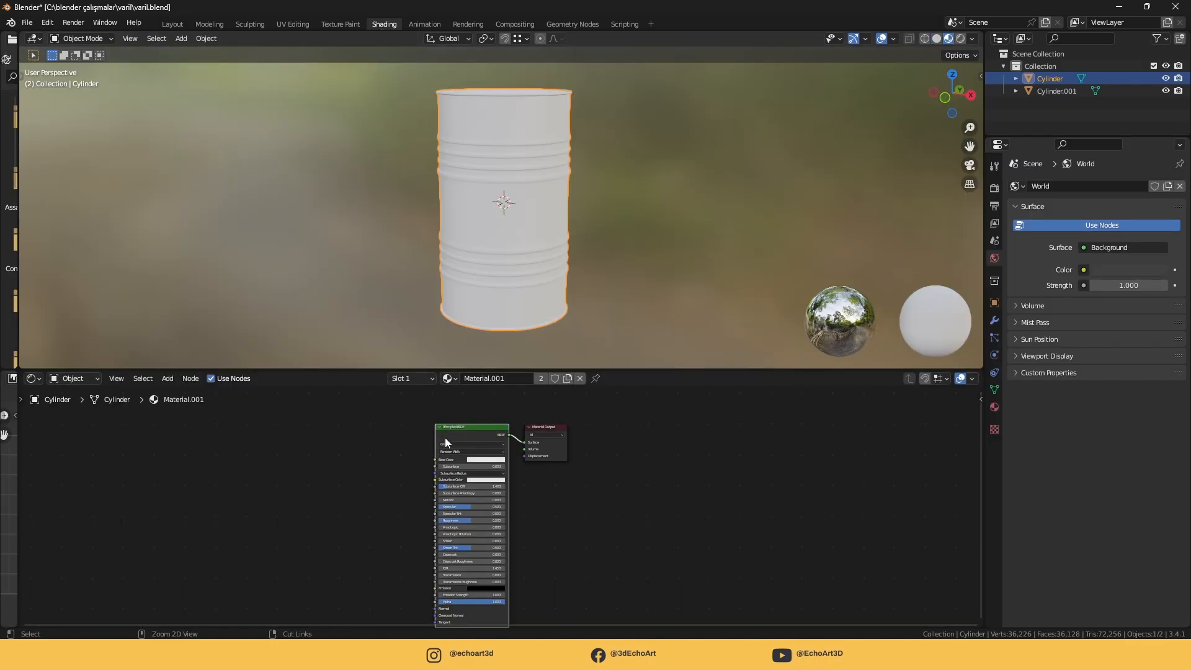
{"action": "key", "text": "ctrl+shift+t"}
{"action": "double_click", "coordinate": [443, 255]}
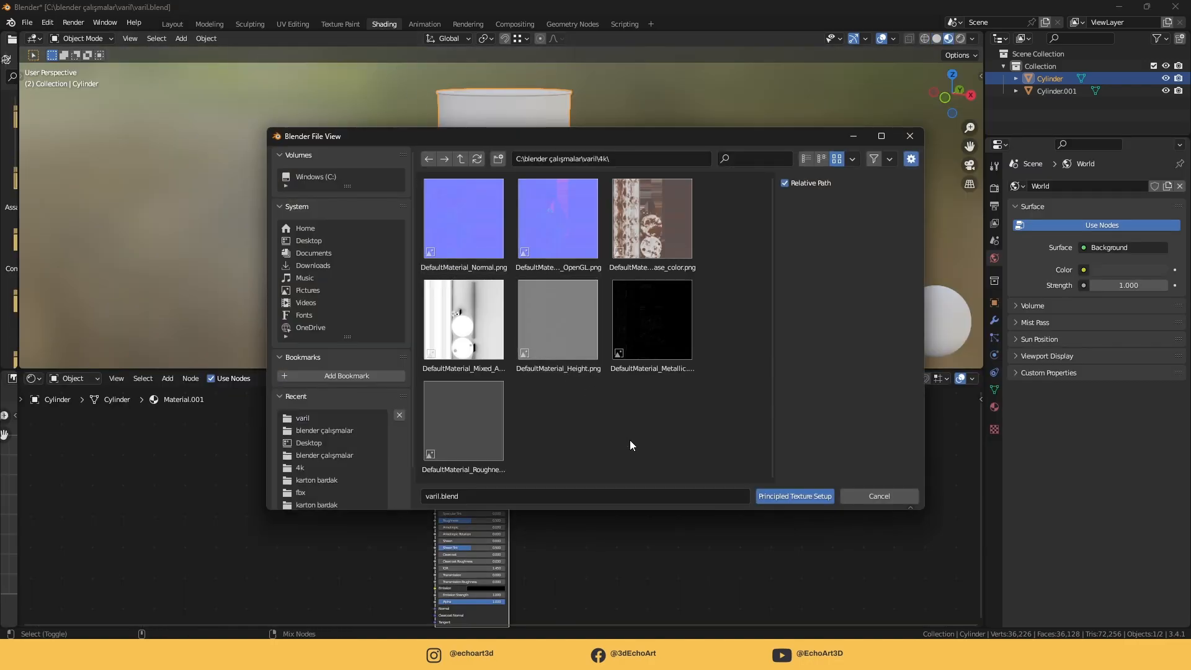
{"action": "key", "text": "a"}
{"action": "left_click", "coordinate": [795, 496]}
{"action": "middle_click_drag", "start_coordinate": [576, 289], "coordinate": [341, 86]}
{"action": "scroll", "coordinate": [560, 179], "scroll_direction": "up", "scroll_amount": 1}
{"action": "scroll", "coordinate": [561, 179], "scroll_direction": "down", "scroll_amount": 3}
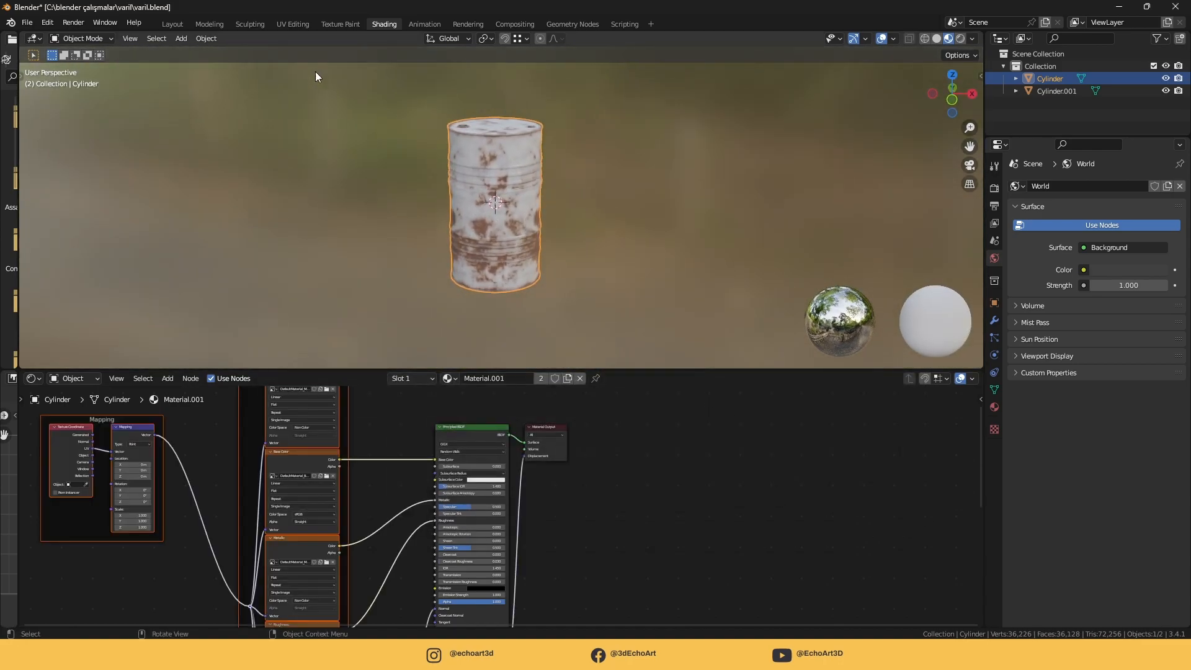
Return to the Layout workspace, view the drum from the front and create a Dynamic sky
{"action": "left_click", "coordinate": [171, 24]}
{"action": "middle_click_drag", "start_coordinate": [634, 279], "coordinate": [585, 303]}
{"action": "key", "text": "KP_1"}
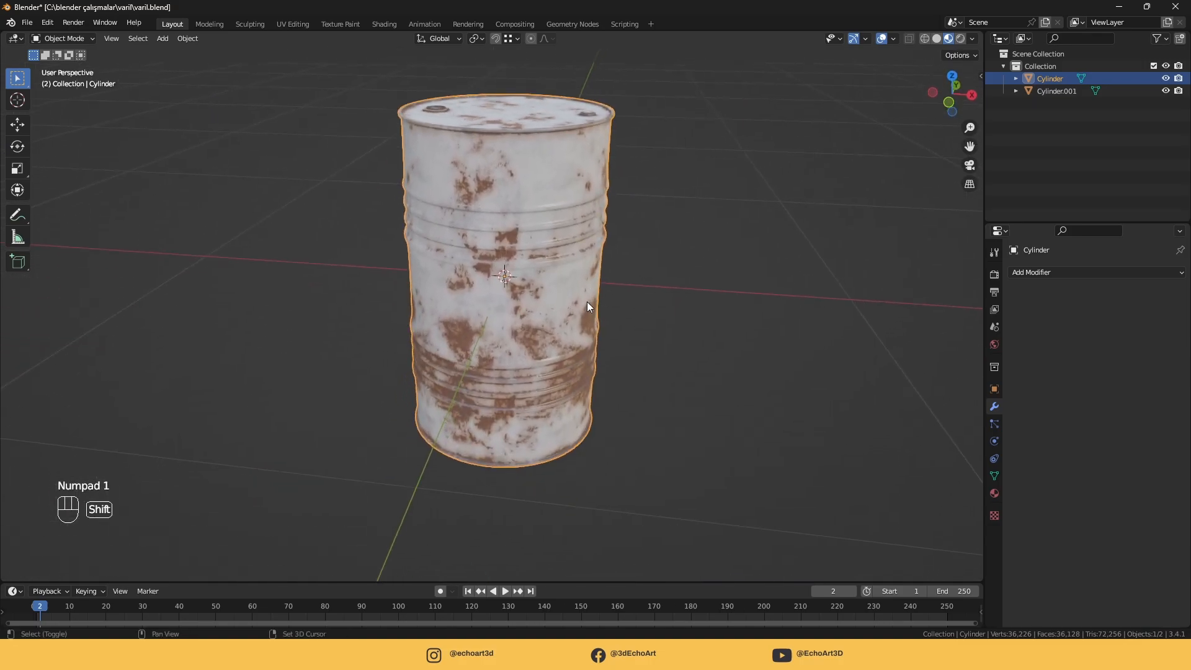
{"action": "key", "text": "KP_1"}
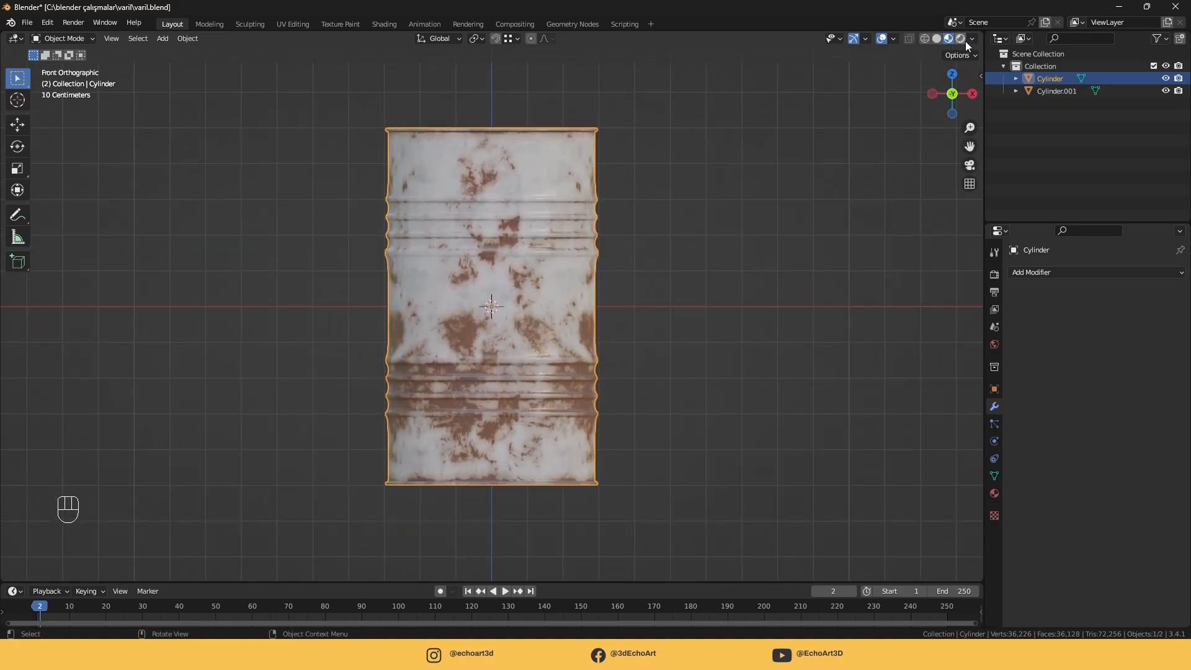
{"action": "left_click", "coordinate": [906, 259]}
{"action": "key", "text": "n"}
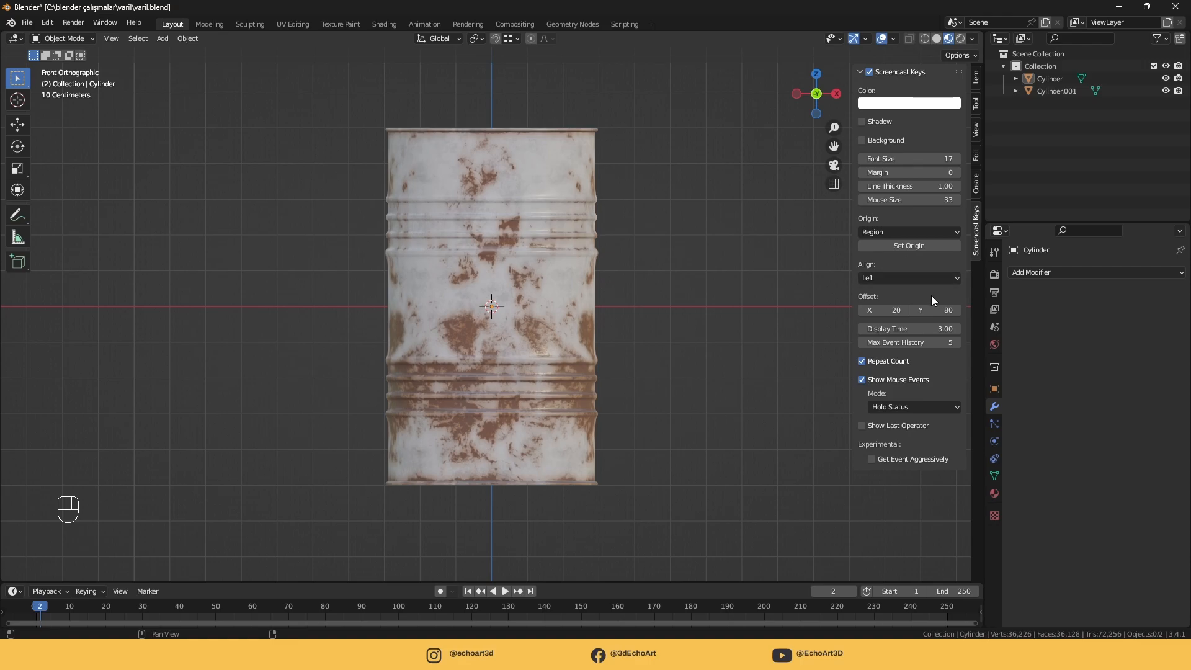
{"action": "left_click", "coordinate": [976, 179]}
{"action": "left_click", "coordinate": [913, 141]}
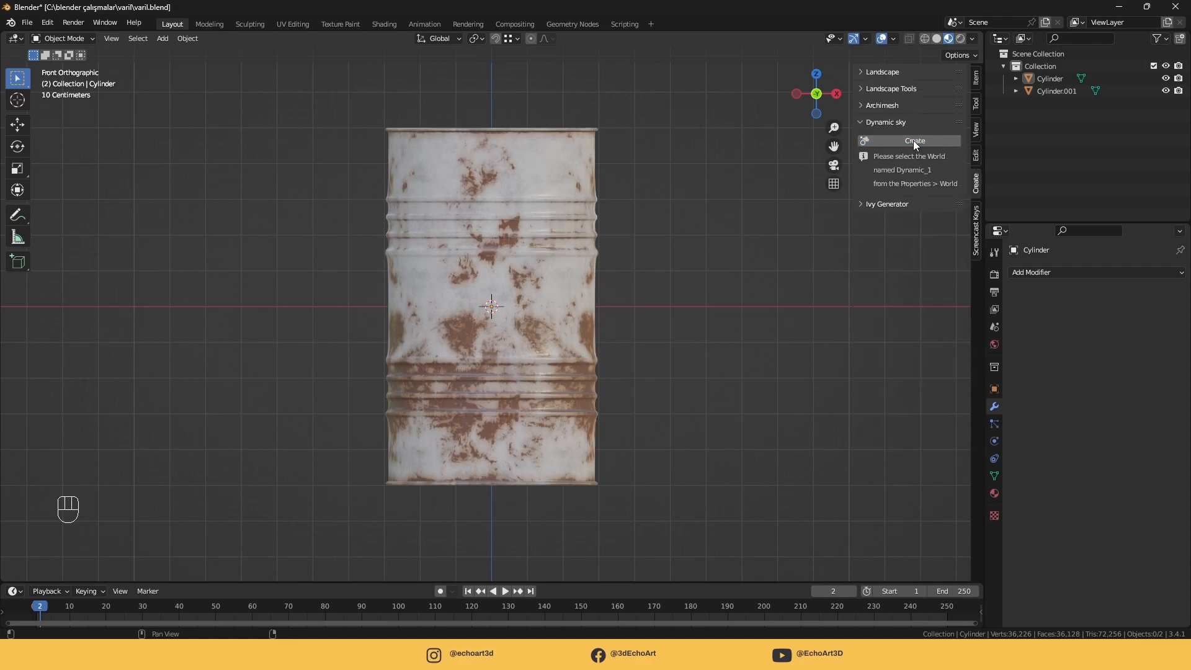
{"action": "key", "text": "n"}
Assign Dynamic_1 as the scene's world and preview the drum in rendered shading
{"action": "left_click", "coordinate": [994, 345]}
{"action": "left_click", "coordinate": [1017, 272]}
{"action": "left_click", "coordinate": [1042, 287]}
{"action": "left_click", "coordinate": [961, 39]}
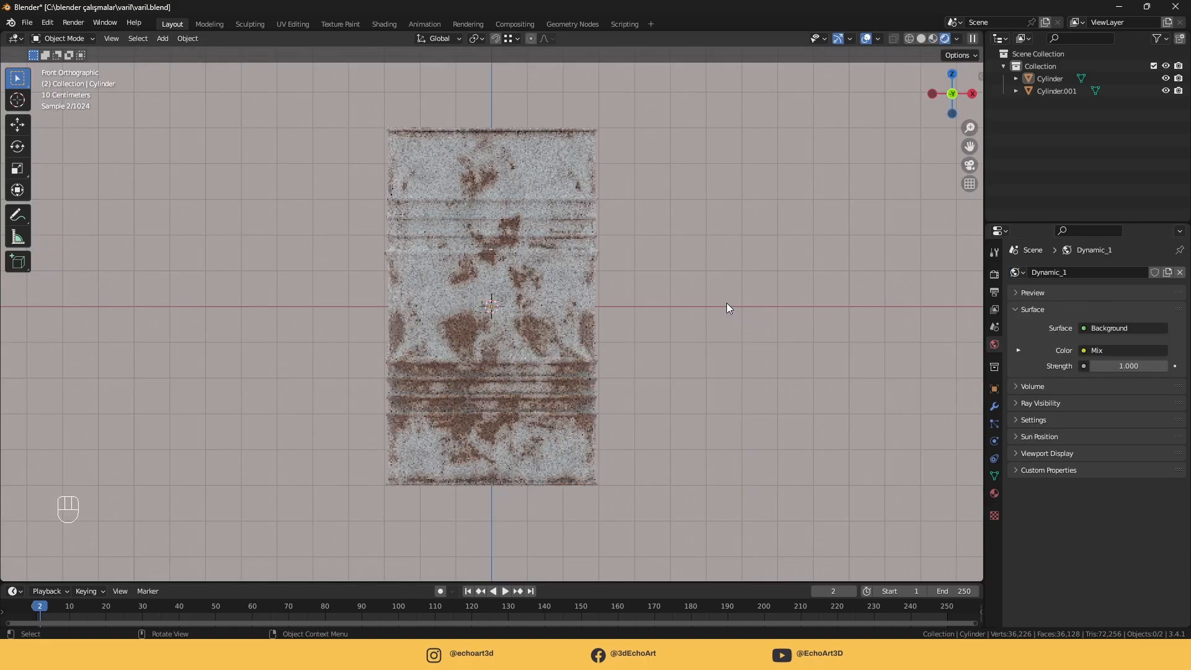
{"action": "middle_click_drag", "start_coordinate": [727, 303], "coordinate": [646, 351]}
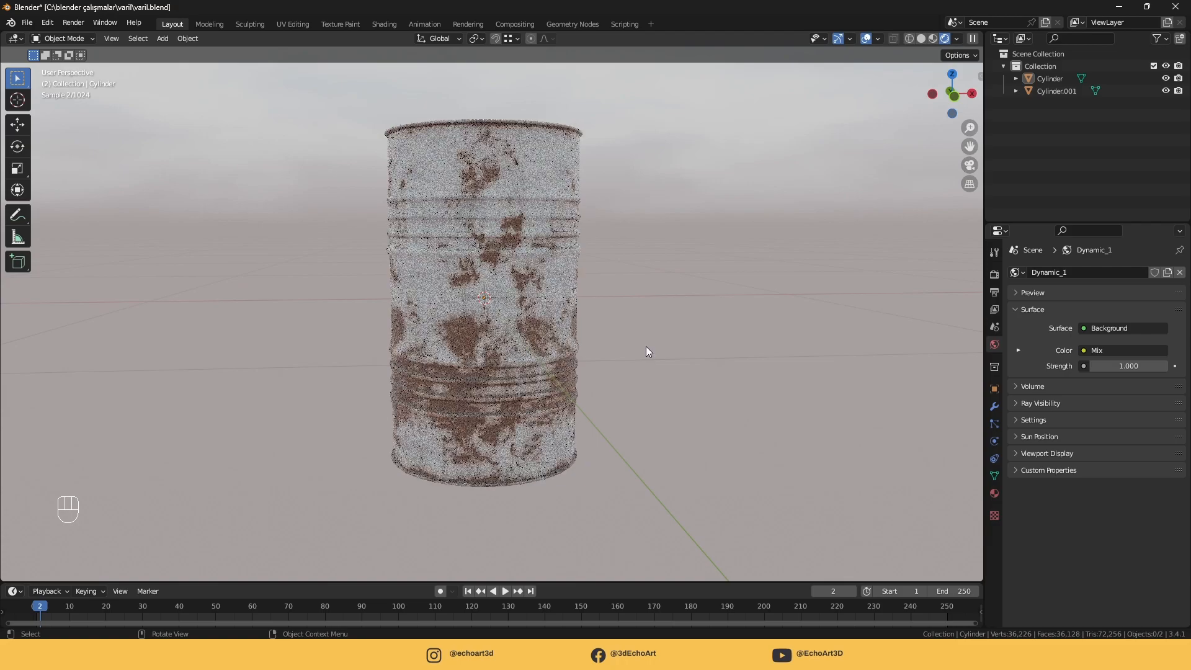
Return to solid shading in the front view and add a plane at the drum's center
{"action": "left_click", "coordinate": [921, 39]}
{"action": "key", "text": "KP_1"}
{"action": "left_click", "coordinate": [513, 377]}
{"action": "key", "text": "shift+a"}
{"action": "mouse_move", "coordinate": [628, 427]}
{"action": "mouse_move", "coordinate": [632, 274]}
{"action": "left_click", "coordinate": [683, 274]}
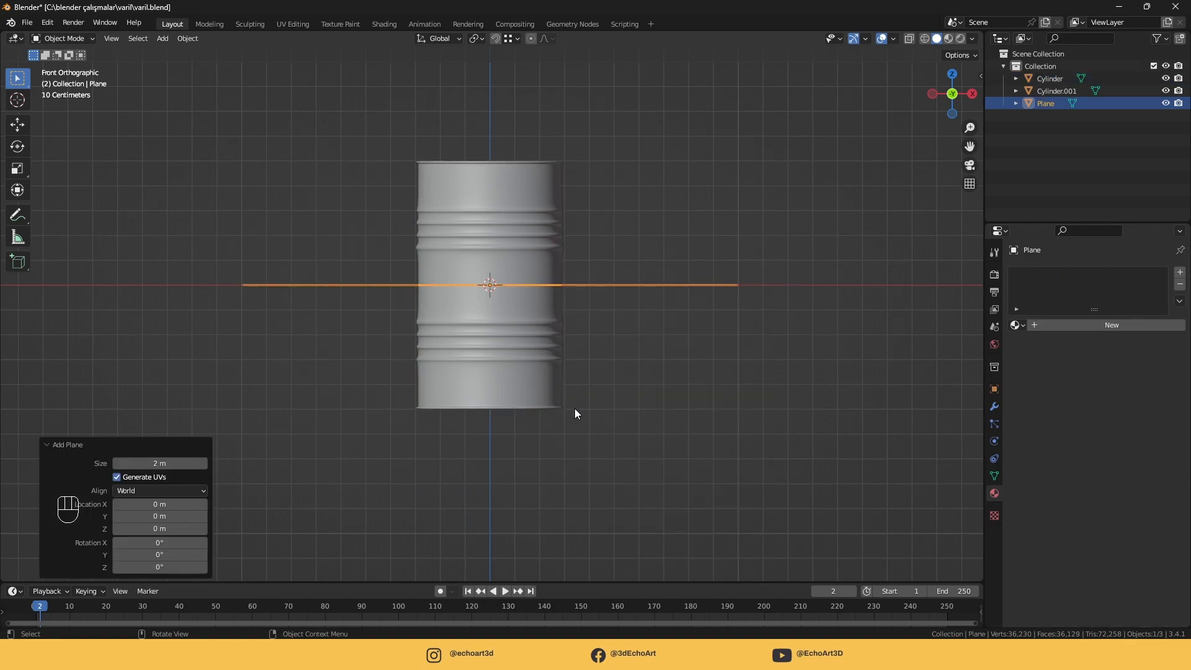
Lower the plane vertically until it sits level with the drum's base
{"action": "key", "text": "g"}
{"action": "key", "text": "z"}
{"action": "left_click", "coordinate": [599, 530]}
{"action": "middle_click_drag", "start_coordinate": [599, 530], "coordinate": [595, 452], "text": "shift"}
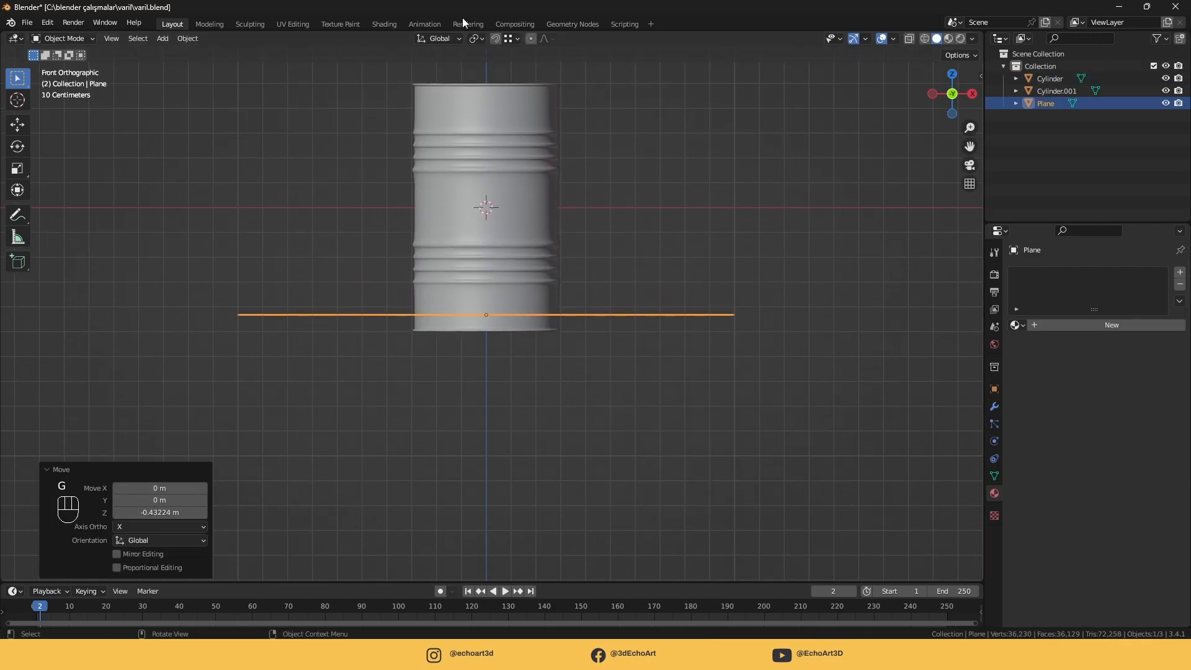
{"action": "scroll", "coordinate": [576, 216], "scroll_direction": "up", "scroll_amount": 10}
{"action": "key", "text": "g"}
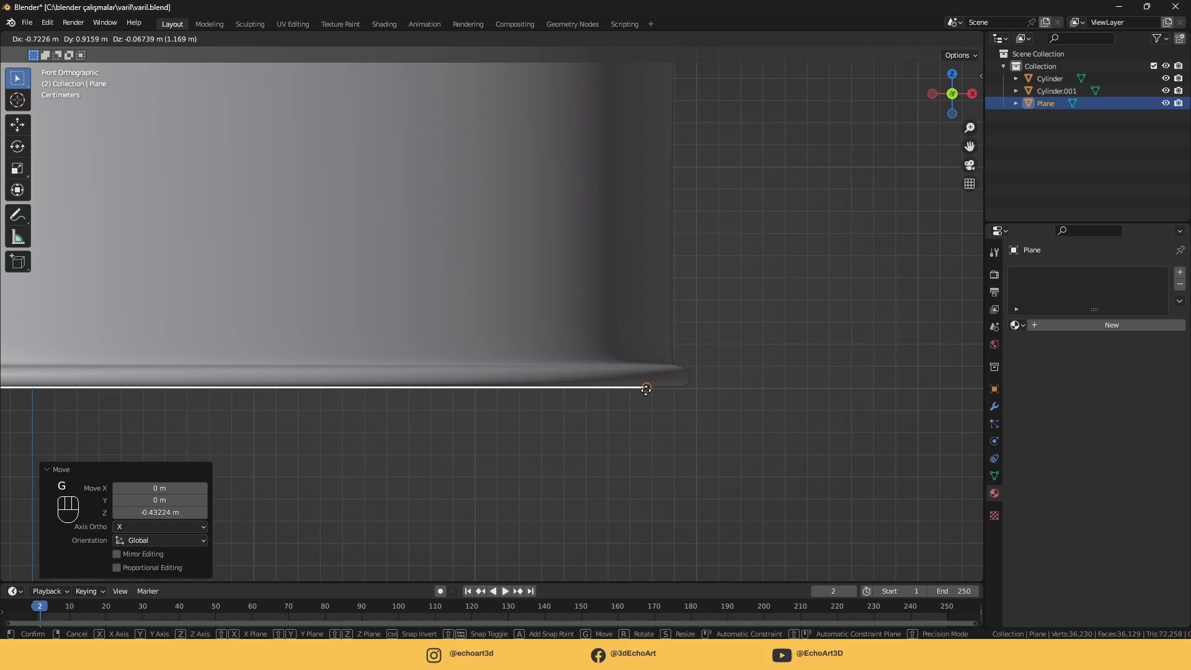
{"action": "key", "text": "z"}
{"action": "left_click", "coordinate": [646, 389]}
Enlarge the plane's geometry in Edit Mode into a wide floor around the drum
{"action": "scroll", "coordinate": [646, 393], "scroll_direction": "down", "scroll_amount": 15}
{"action": "middle_click_drag", "start_coordinate": [646, 395], "coordinate": [646, 437]}
{"action": "scroll", "coordinate": [646, 437], "scroll_direction": "up", "scroll_amount": 2}
{"action": "key", "text": "Tab"}
{"action": "key", "text": "s"}
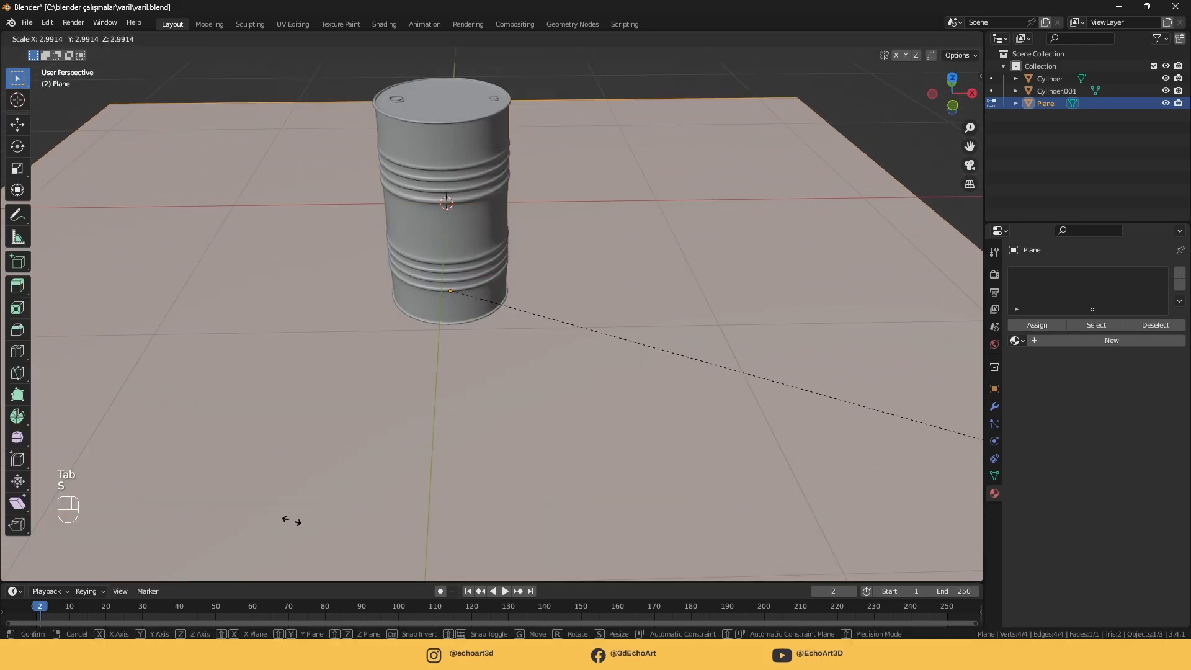
{"action": "left_click", "coordinate": [397, 463]}
{"action": "scroll", "coordinate": [404, 456], "scroll_direction": "down", "scroll_amount": 5}
{"action": "key", "text": "s"}
{"action": "left_click", "coordinate": [555, 454]}
Extrude the floor plane's rear edge straight up along Z to form a backdrop wall
{"action": "middle_click_drag", "start_coordinate": [556, 453], "coordinate": [532, 434]}
{"action": "key", "text": "2"}
{"action": "left_click", "coordinate": [645, 227]}
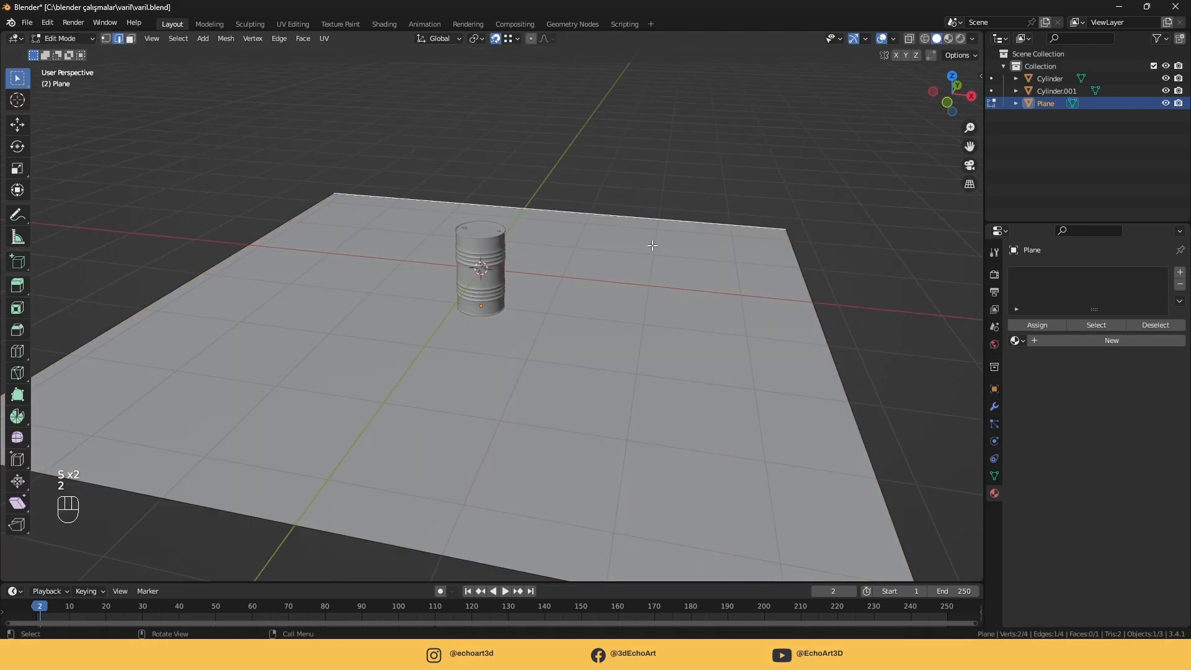
{"action": "key", "text": "e"}
{"action": "key", "text": "z"}
{"action": "left_click", "coordinate": [659, 61]}
Bevel the floor-to-wall edge about 0.38 m with 11 segments and shade the backdrop smooth with Auto Smooth at 30°
{"action": "left_click", "coordinate": [661, 234]}
{"action": "key", "text": "ctrl+b"}
{"action": "left_click", "coordinate": [655, 347]}
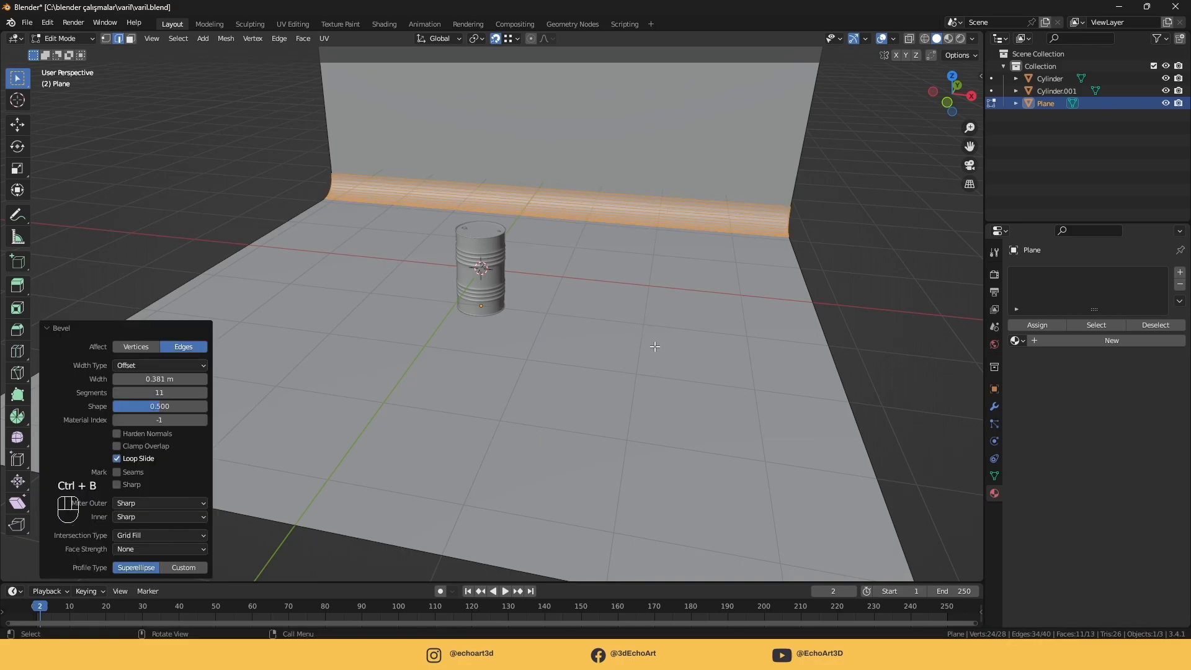
{"action": "key", "text": "Tab"}
{"action": "scroll", "coordinate": [654, 338], "scroll_direction": "up", "scroll_amount": 2}
{"action": "right_click", "coordinate": [653, 329]}
{"action": "left_click", "coordinate": [652, 329]}
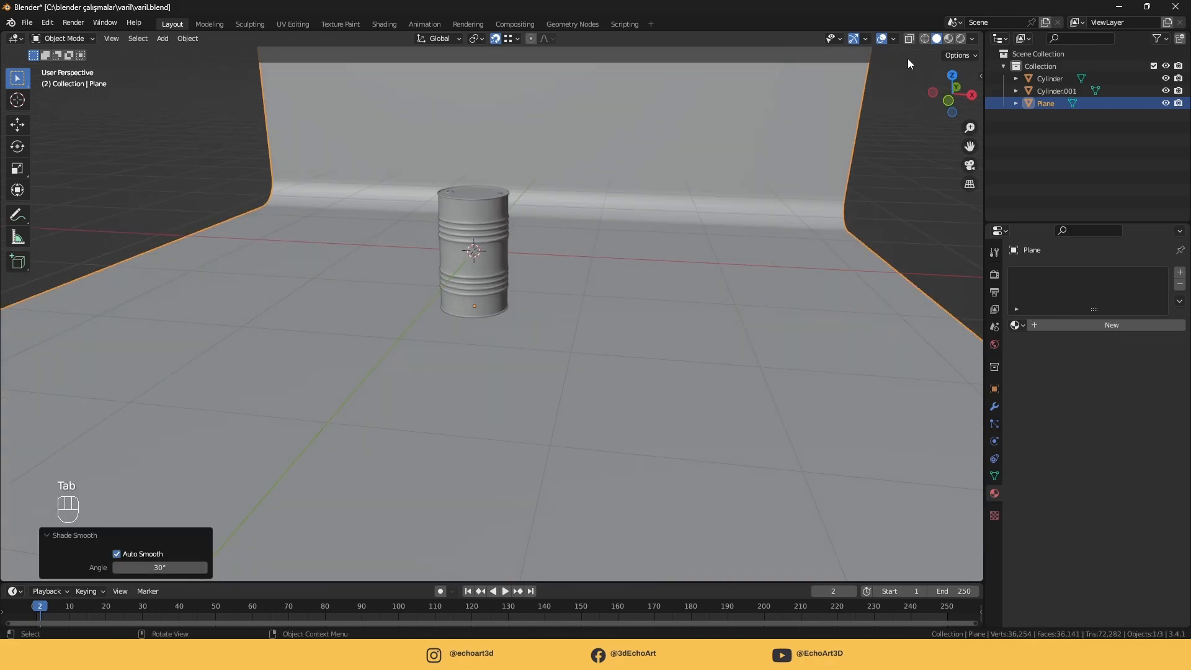
Give the backdrop a new dark grey material with base color value about 0.047 and roughness 1.0, using rendered shading
{"action": "left_click", "coordinate": [959, 39]}
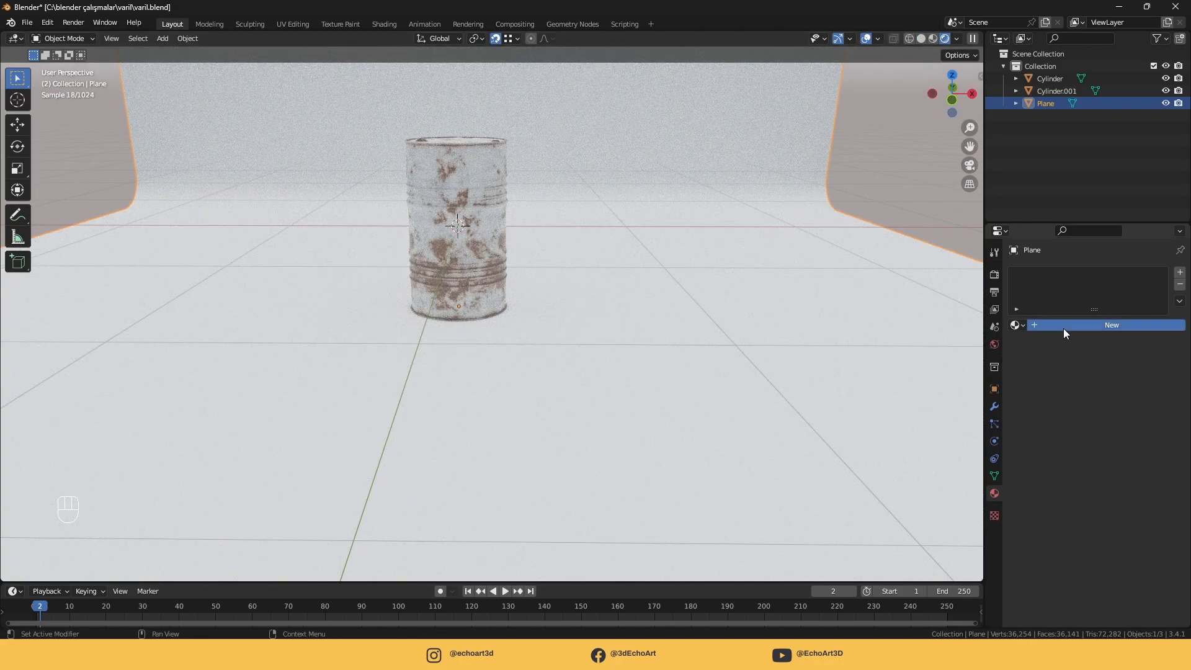
{"action": "left_click", "coordinate": [1091, 325]}
{"action": "left_click", "coordinate": [1103, 434]}
{"action": "left_click_drag", "start_coordinate": [1117, 404], "coordinate": [1079, 403]}
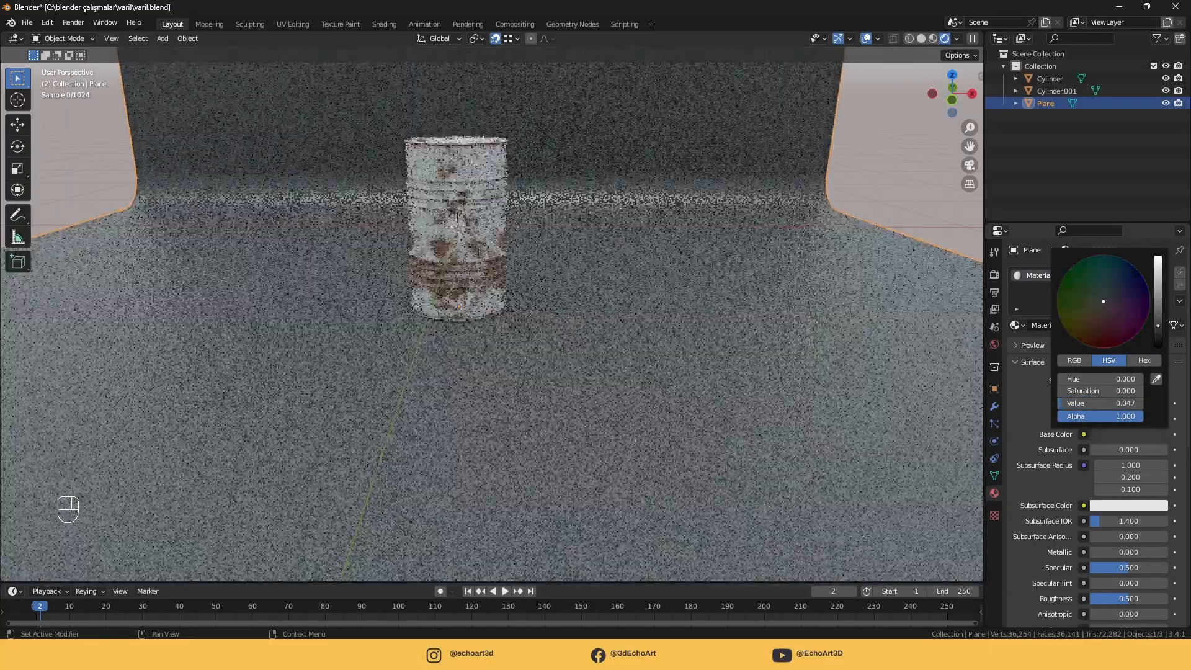
{"action": "left_click_drag", "start_coordinate": [1116, 599], "coordinate": [1167, 599]}
{"action": "scroll", "coordinate": [686, 398], "scroll_direction": "up", "scroll_amount": 2}
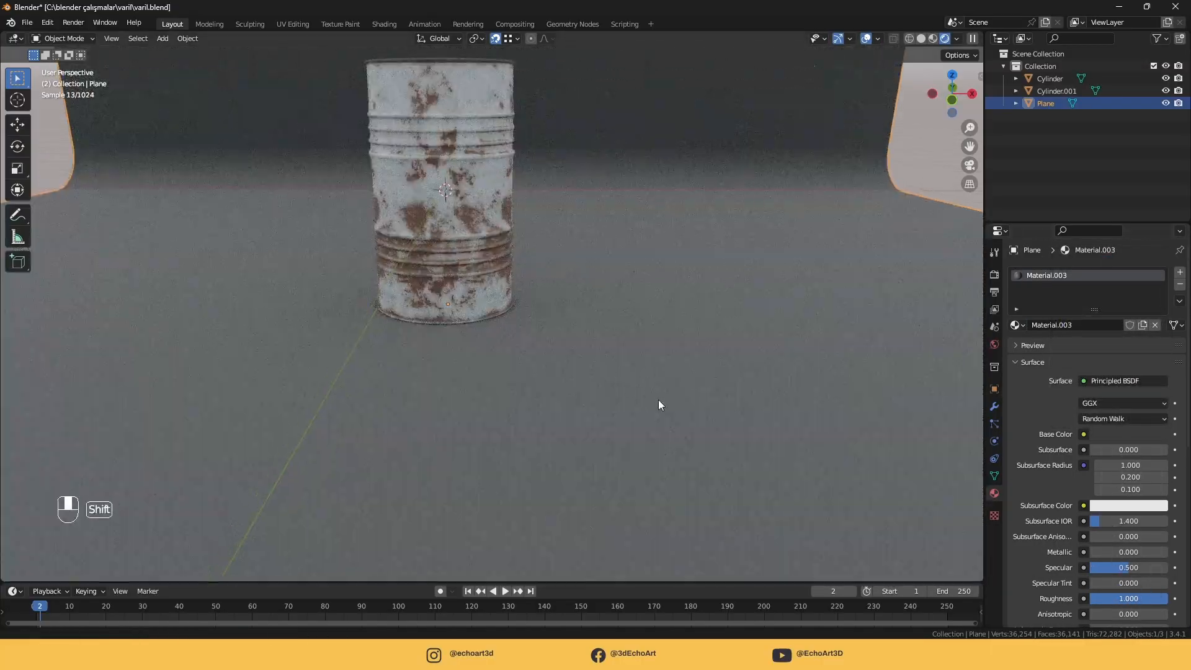
Widen the entire backdrop mesh along X by a factor of about 1.71
{"action": "middle_click_drag", "start_coordinate": [637, 386], "coordinate": [716, 434], "text": "shift"}
{"action": "key", "text": "Tab"}
{"action": "key", "text": "s"}
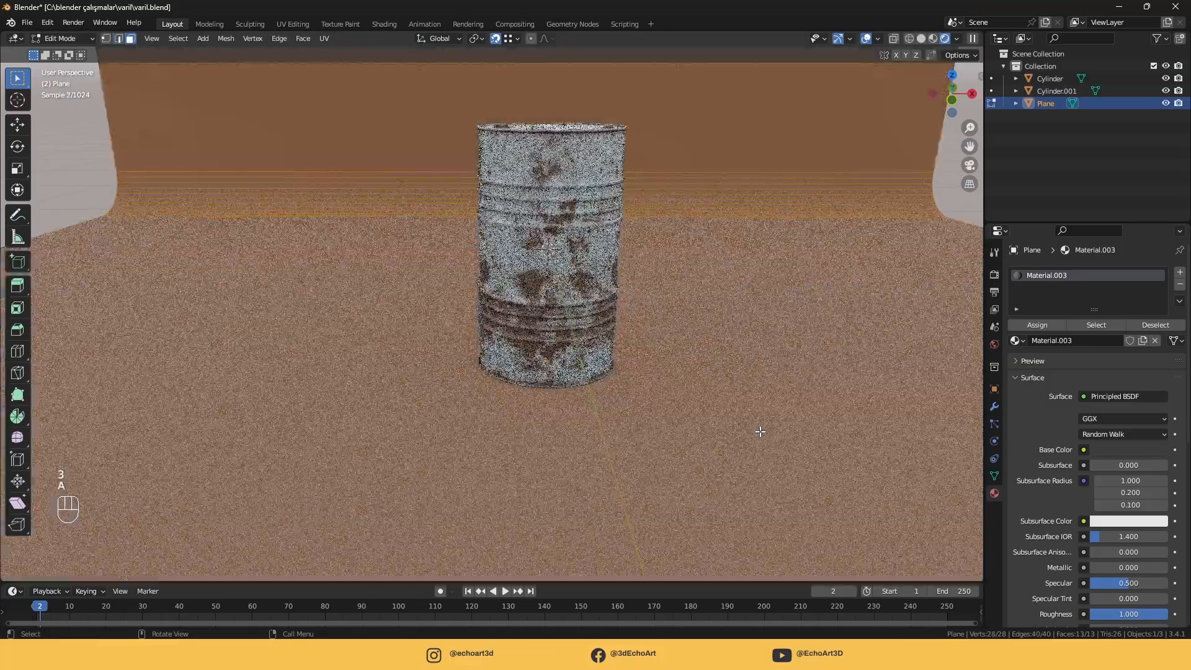
{"action": "key", "text": "x"}
{"action": "left_click", "coordinate": [49, 481]}
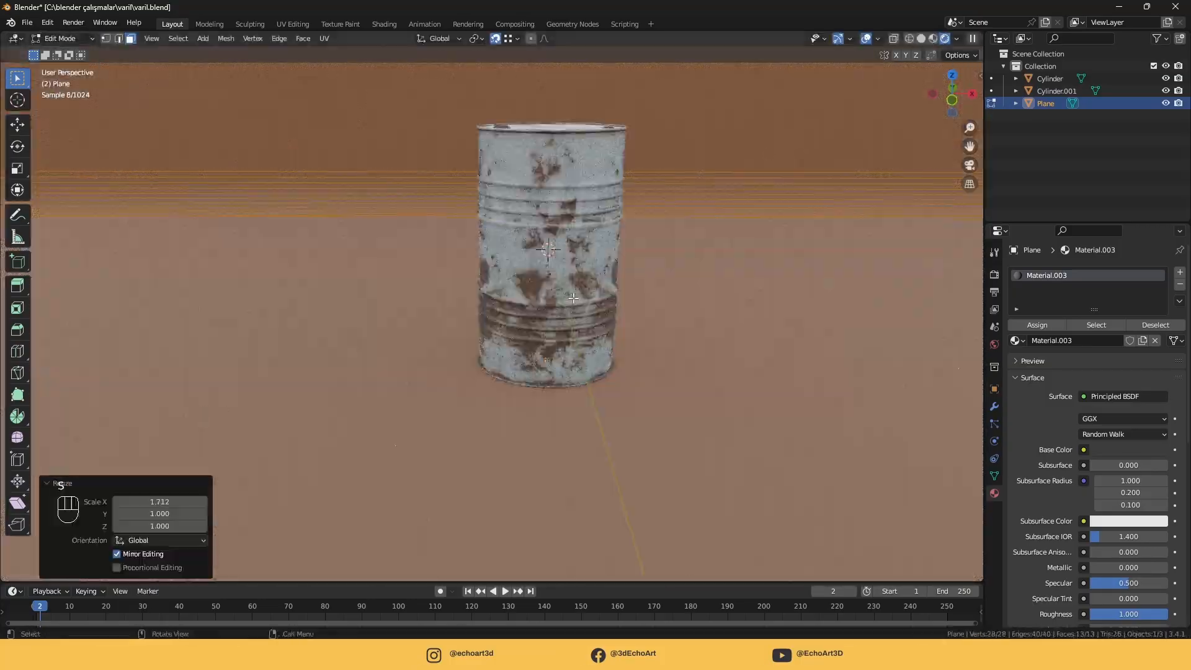
{"action": "key", "text": "Tab"}
Select both drum objects in solid shading and duplicate them along X by about -0.64 m
{"action": "middle_click_drag", "start_coordinate": [619, 323], "coordinate": [587, 325]}
{"action": "left_click", "coordinate": [937, 38]}
{"action": "middle_click_drag", "start_coordinate": [529, 167], "coordinate": [491, 340]}
{"action": "scroll", "coordinate": [492, 340], "scroll_direction": "up", "scroll_amount": 3}
{"action": "left_click", "coordinate": [480, 313]}
{"action": "left_click", "coordinate": [422, 172], "text": "shift"}
{"action": "key", "text": "KP_1"}
{"action": "scroll", "coordinate": [426, 181], "scroll_direction": "down", "scroll_amount": 4}
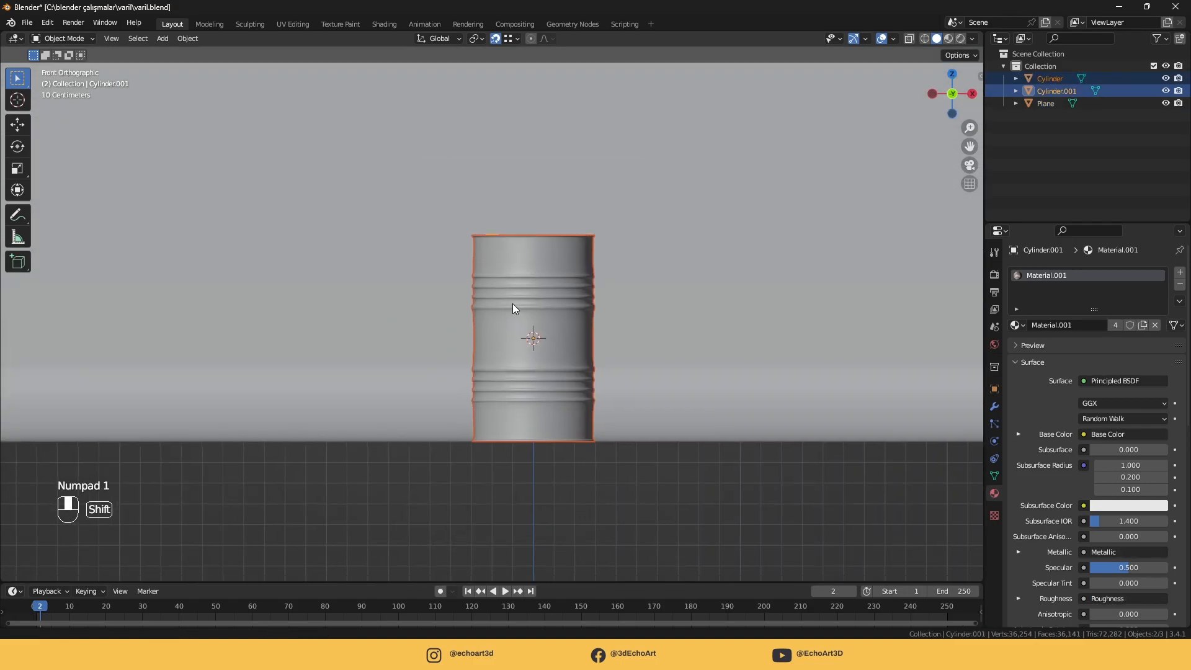
{"action": "key", "text": "shift+d"}
{"action": "key", "text": "x"}
{"action": "left_click", "coordinate": [510, 291]}
Rotate the duplicated drum 90° around the X axis to lay it on its side
{"action": "middle_click_drag", "start_coordinate": [510, 290], "coordinate": [523, 426]}
{"action": "key", "text": "r"}
{"action": "key", "text": "x"}
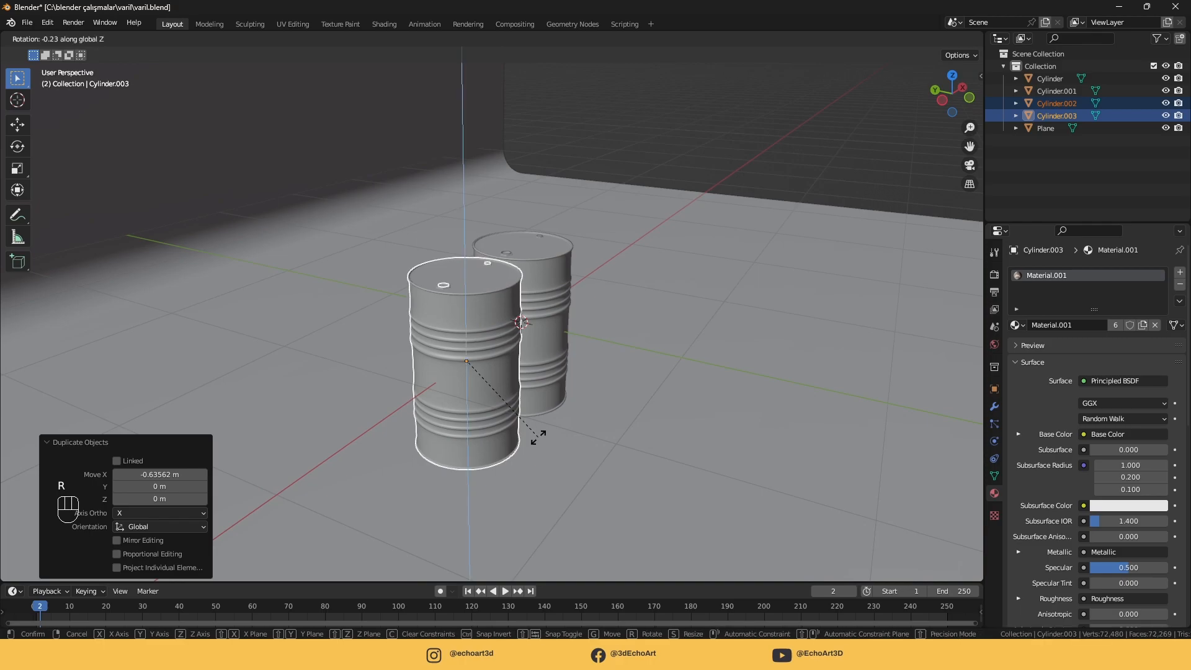
{"action": "type", "text": "90"}
{"action": "key", "text": "Return"}
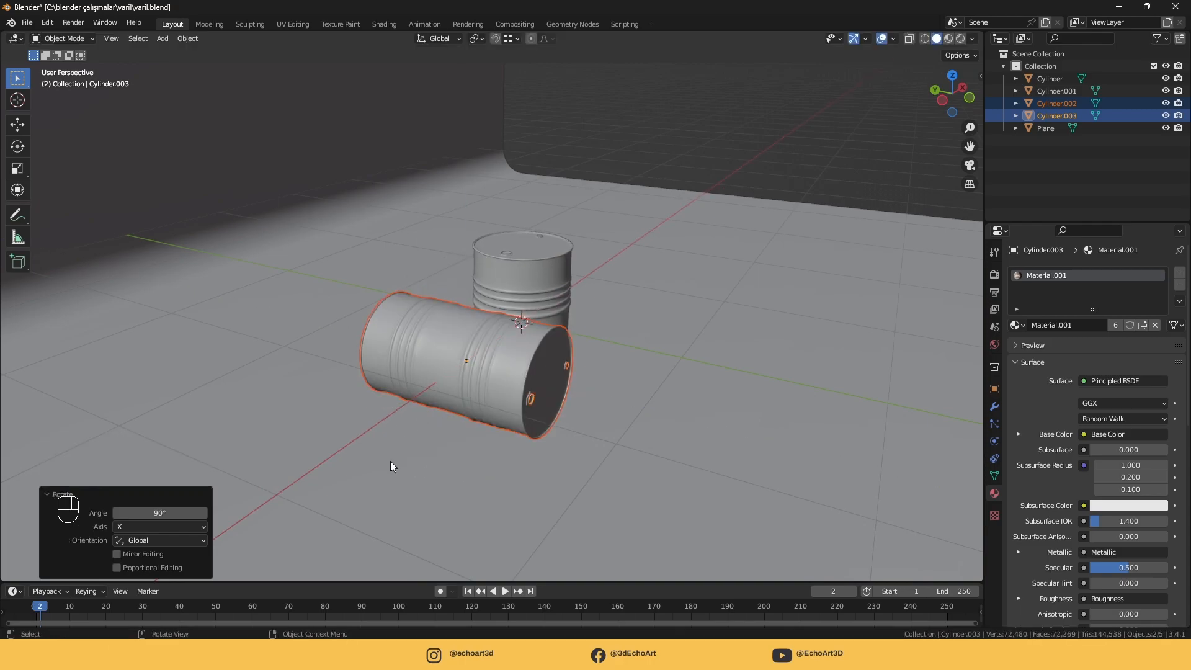
Lower the lying drum along Z in the front view until it rests on the floor
{"action": "key", "text": "KP_1"}
{"action": "key", "text": "g"}
{"action": "key", "text": "z"}
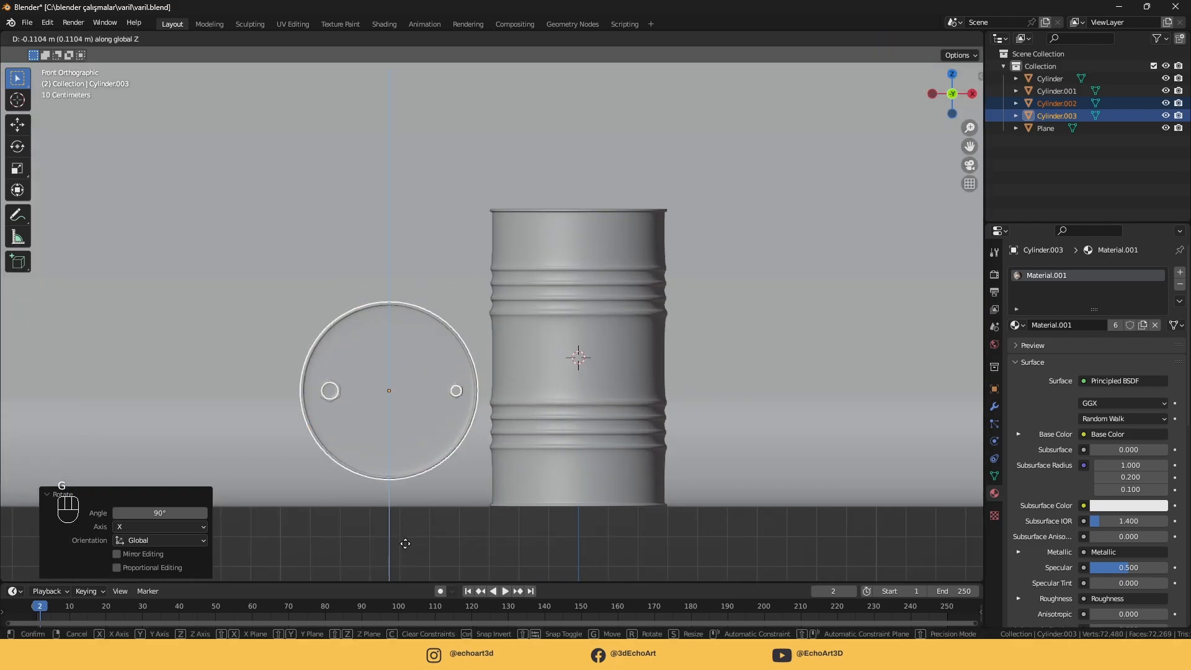
{"action": "left_click", "coordinate": [405, 572]}
{"action": "scroll", "coordinate": [365, 484], "scroll_direction": "up", "scroll_amount": 4}
{"action": "middle_click_drag", "start_coordinate": [571, 475], "coordinate": [661, 360], "text": "shift"}
{"action": "scroll", "coordinate": [612, 519], "scroll_direction": "up", "scroll_amount": 3}
{"action": "key", "text": "g"}
{"action": "left_click", "coordinate": [614, 509]}
Angle the lying drum in the top view and shift it about 0.02 m in X and 0.08 m in Y beside the upright drum
{"action": "scroll", "coordinate": [625, 492], "scroll_direction": "down", "scroll_amount": 4}
{"action": "key", "text": "KP_7"}
{"action": "scroll", "coordinate": [628, 482], "scroll_direction": "down", "scroll_amount": 5}
{"action": "key", "text": "r"}
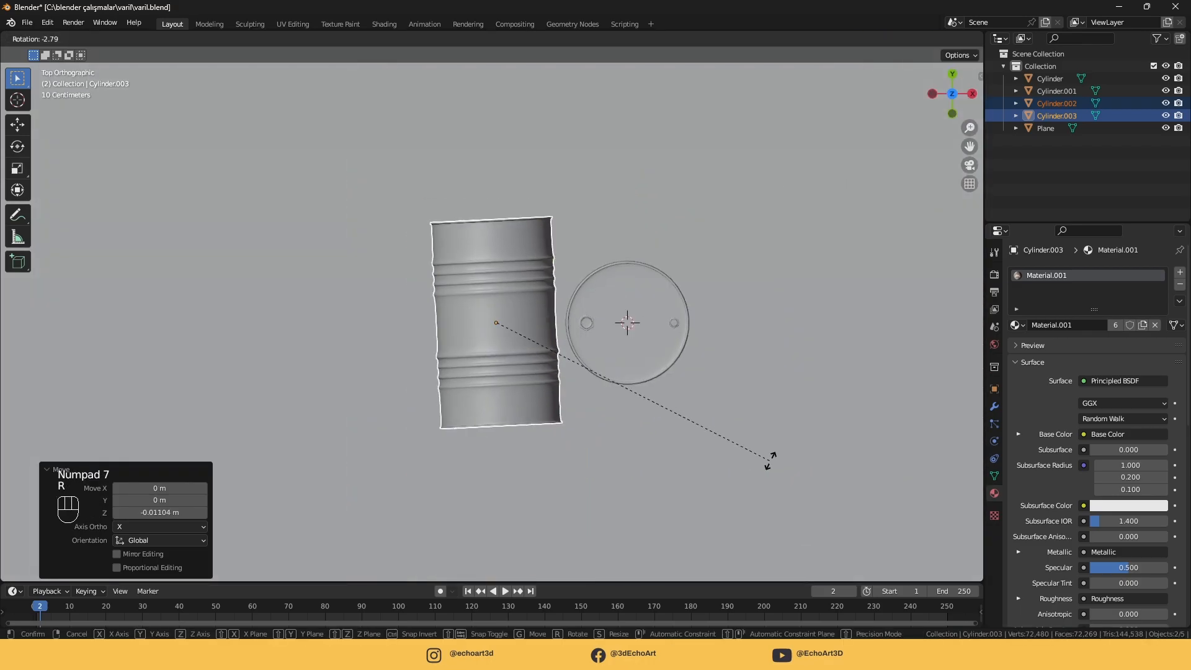
{"action": "left_click", "coordinate": [665, 462]}
{"action": "key", "text": "g"}
{"action": "left_click", "coordinate": [670, 461]}
Add a camera and align it to a perspective view facing both drums
{"action": "middle_click_drag", "start_coordinate": [669, 461], "coordinate": [657, 336]}
{"action": "key", "text": "shift+a"}
{"action": "key", "text": "shift+a"}
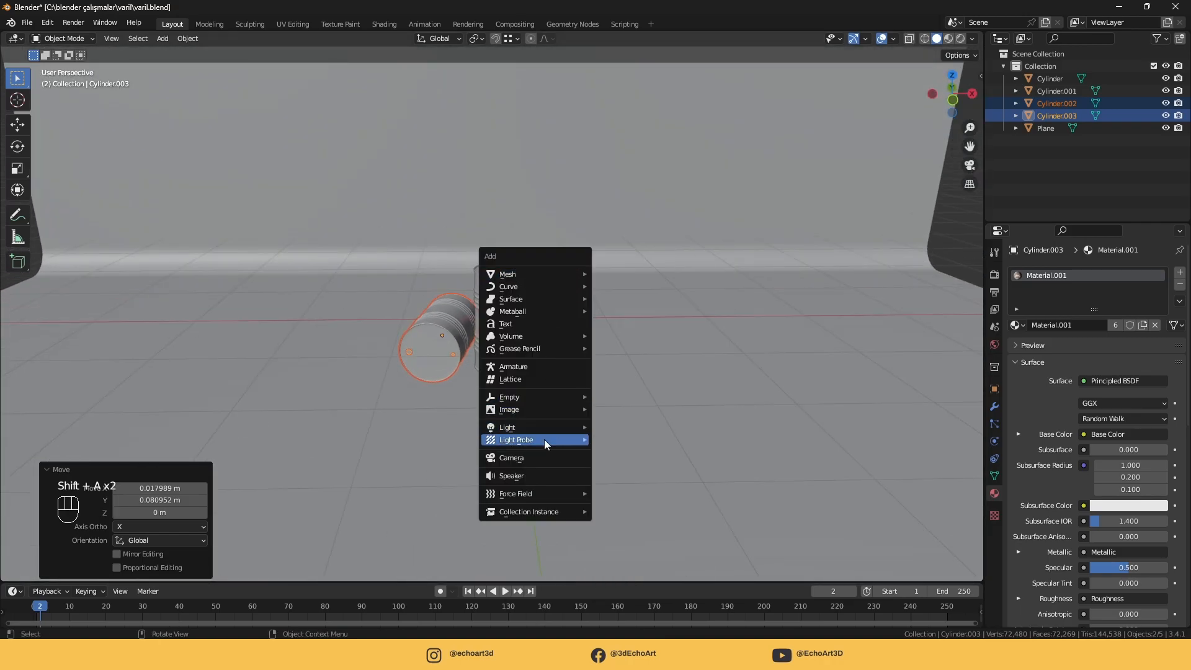
{"action": "left_click", "coordinate": [549, 428]}
{"action": "scroll", "coordinate": [648, 355], "scroll_direction": "down", "scroll_amount": 3}
{"action": "scroll", "coordinate": [656, 361], "scroll_direction": "up", "scroll_amount": 3}
{"action": "left_click", "coordinate": [656, 361]}
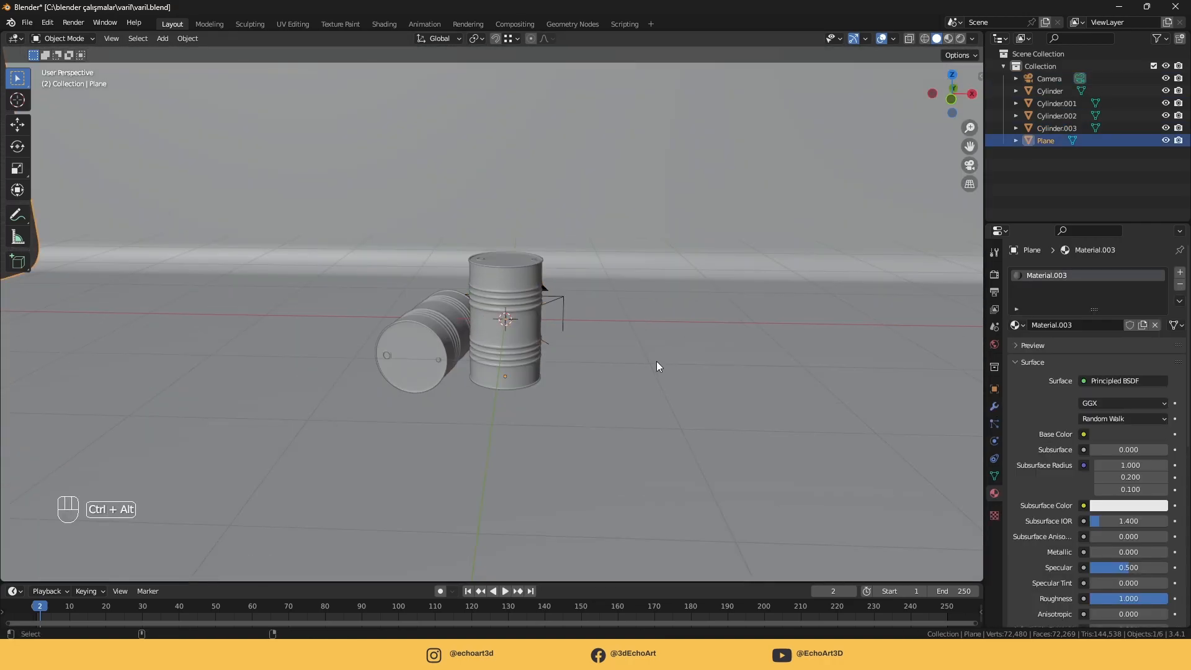
{"action": "key", "text": "ctrl+alt+KP_0"}
Reposition the camera to center both drums in its frame and save the Blender file
{"action": "left_click", "coordinate": [737, 311]}
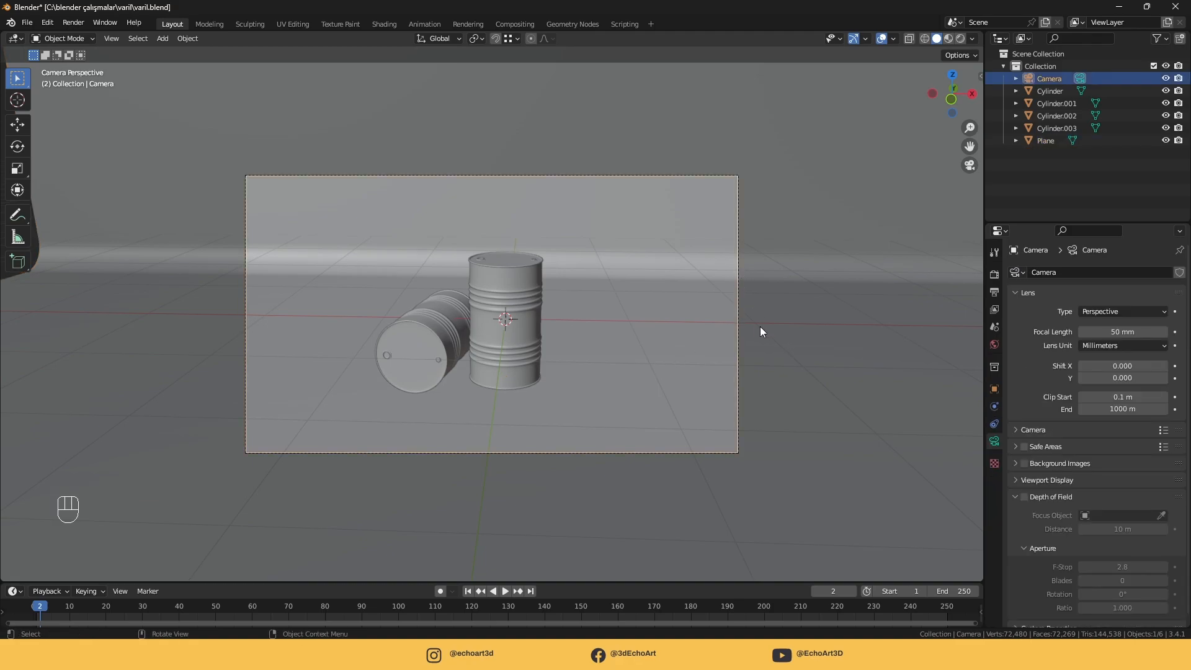
{"action": "key", "text": "g"}
{"action": "left_click", "coordinate": [742, 327]}
{"action": "key", "text": "g"}
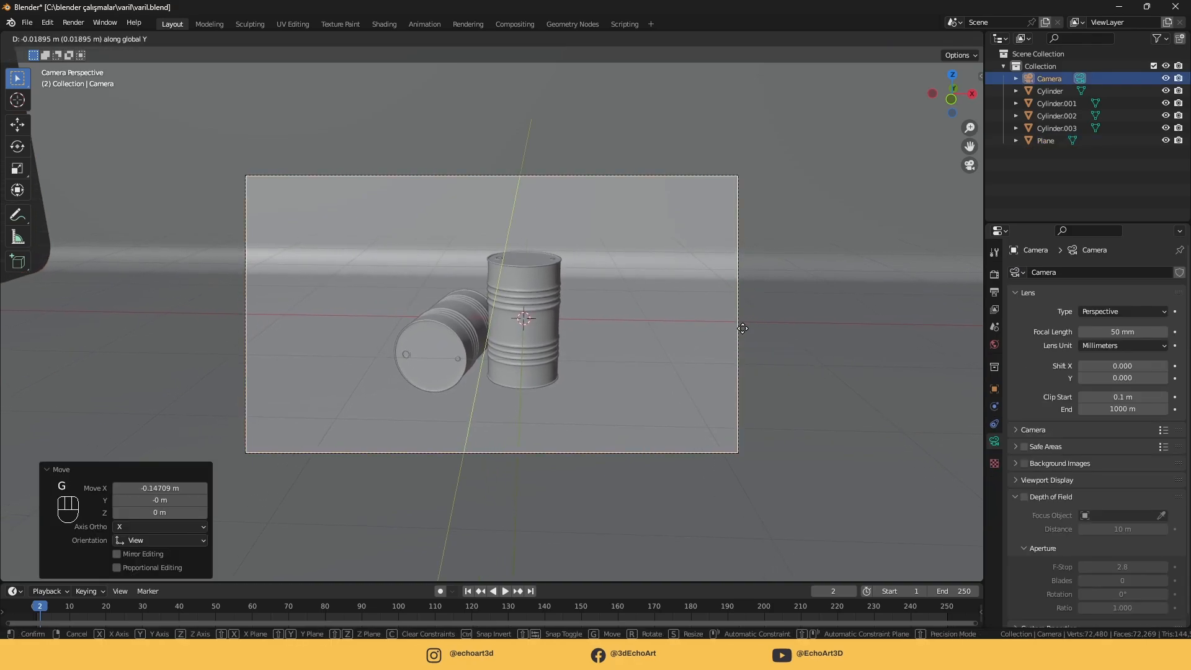
{"action": "left_click", "coordinate": [742, 337]}
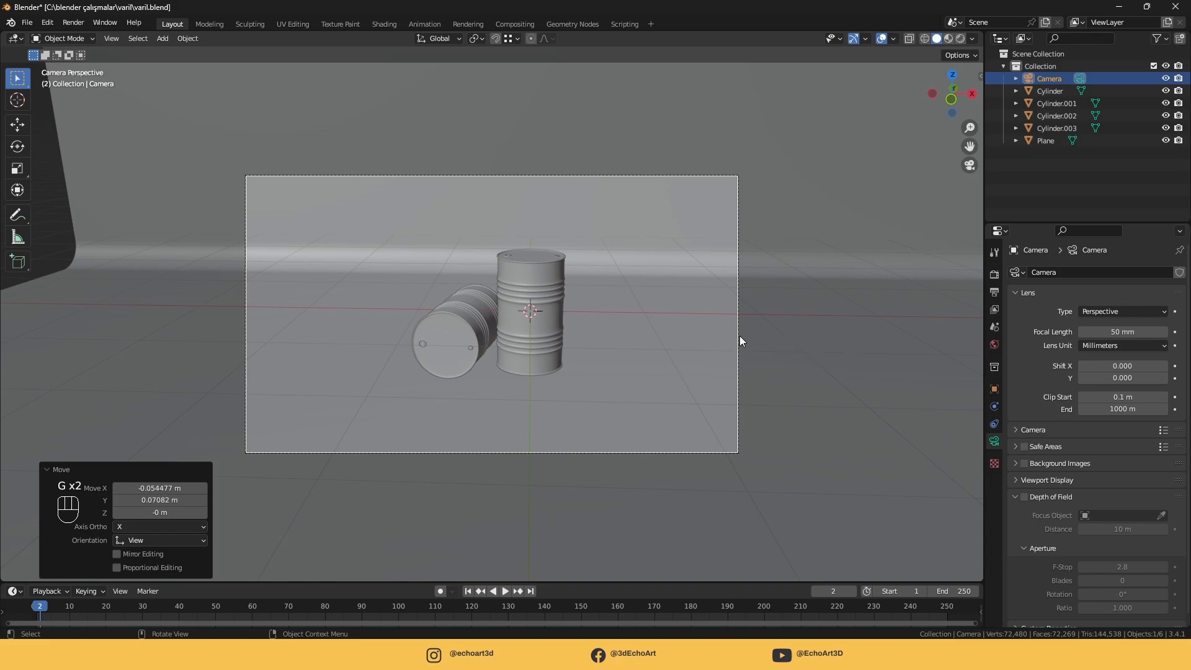
{"action": "key", "text": "ctrl+s"}
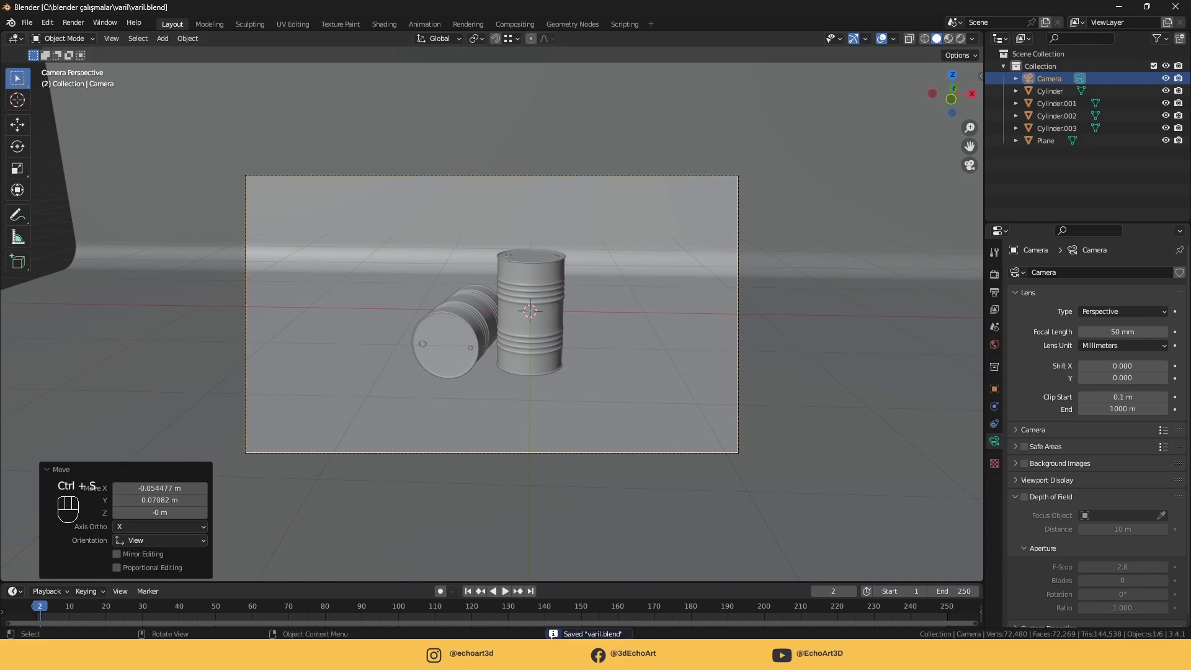
Examine the drums' textures in material preview with scene world lighting on and off, and in rendered shading
{"action": "left_click", "coordinate": [948, 39]}
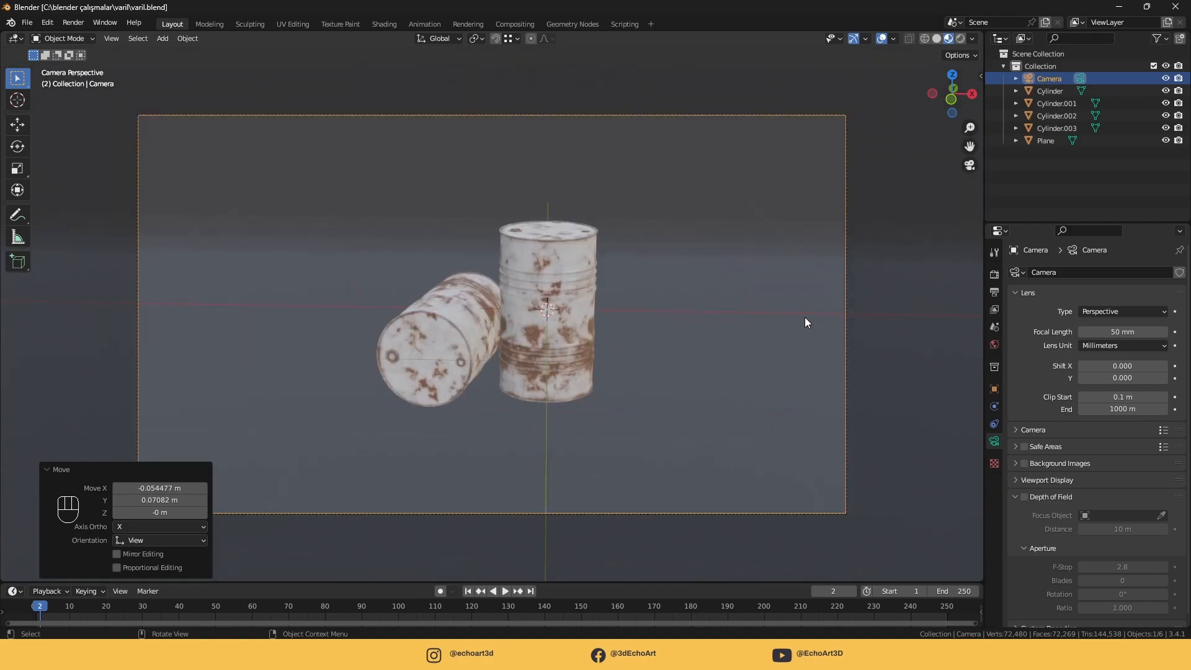
{"action": "mouse_move", "coordinate": [805, 318]}
{"action": "middle_mouse_down"}
{"action": "mouse_move", "coordinate": [639, 329]}
{"action": "mouse_move", "coordinate": [745, 297]}
{"action": "middle_mouse_up"}
{"action": "left_click", "coordinate": [972, 38]}
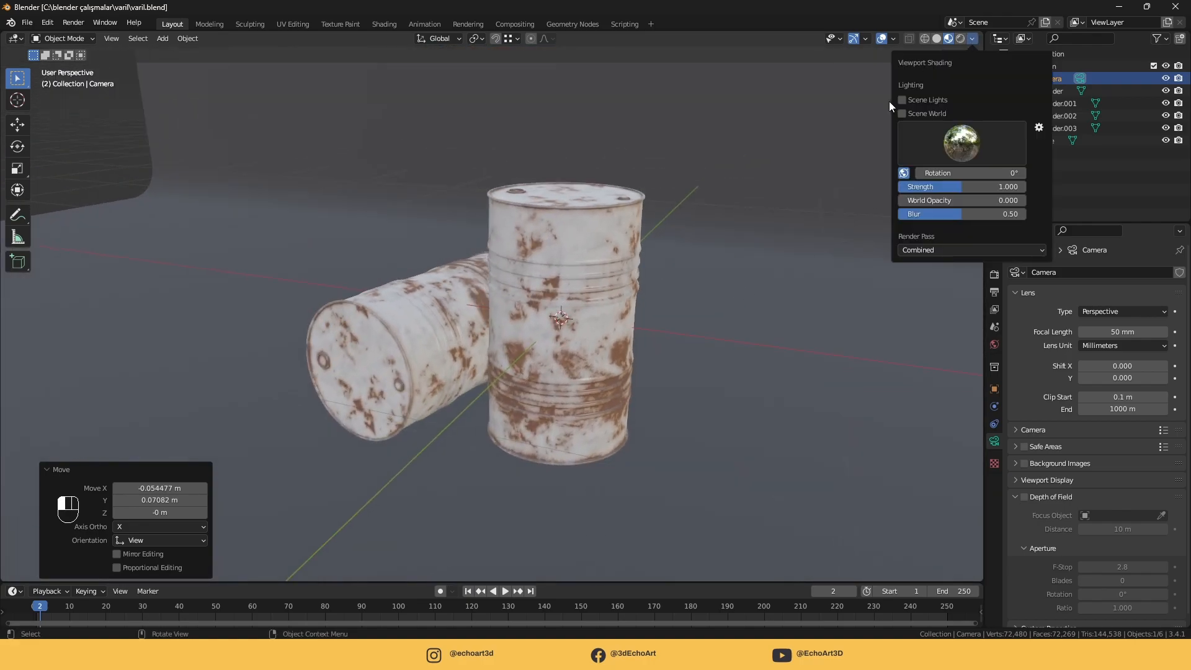
{"action": "left_click", "coordinate": [902, 113]}
{"action": "mouse_move", "coordinate": [732, 218]}
{"action": "middle_mouse_down"}
{"action": "mouse_move", "coordinate": [682, 252]}
{"action": "mouse_move", "coordinate": [687, 298]}
{"action": "mouse_move", "coordinate": [598, 304]}
{"action": "mouse_move", "coordinate": [708, 231]}
{"action": "mouse_move", "coordinate": [788, 234]}
{"action": "mouse_move", "coordinate": [726, 262]}
{"action": "mouse_move", "coordinate": [662, 265]}
{"action": "middle_mouse_up"}
{"action": "left_click", "coordinate": [972, 38]}
{"action": "left_click", "coordinate": [902, 114]}
{"action": "scroll", "coordinate": [649, 233], "scroll_direction": "down", "scroll_amount": 5}
{"action": "left_click", "coordinate": [961, 39]}
{"action": "scroll", "coordinate": [552, 329], "scroll_direction": "up", "scroll_amount": 4}
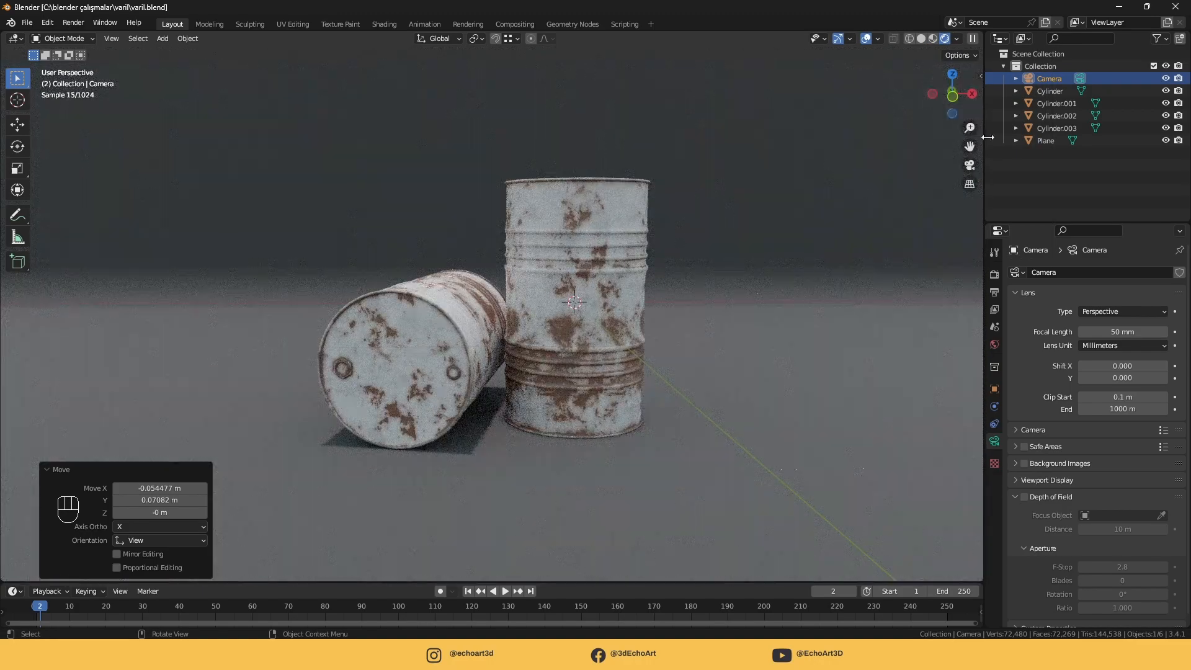
Return to the camera view, check the shot in rendered shading and render the image
{"action": "left_click", "coordinate": [970, 165]}
{"action": "left_click", "coordinate": [921, 38]}
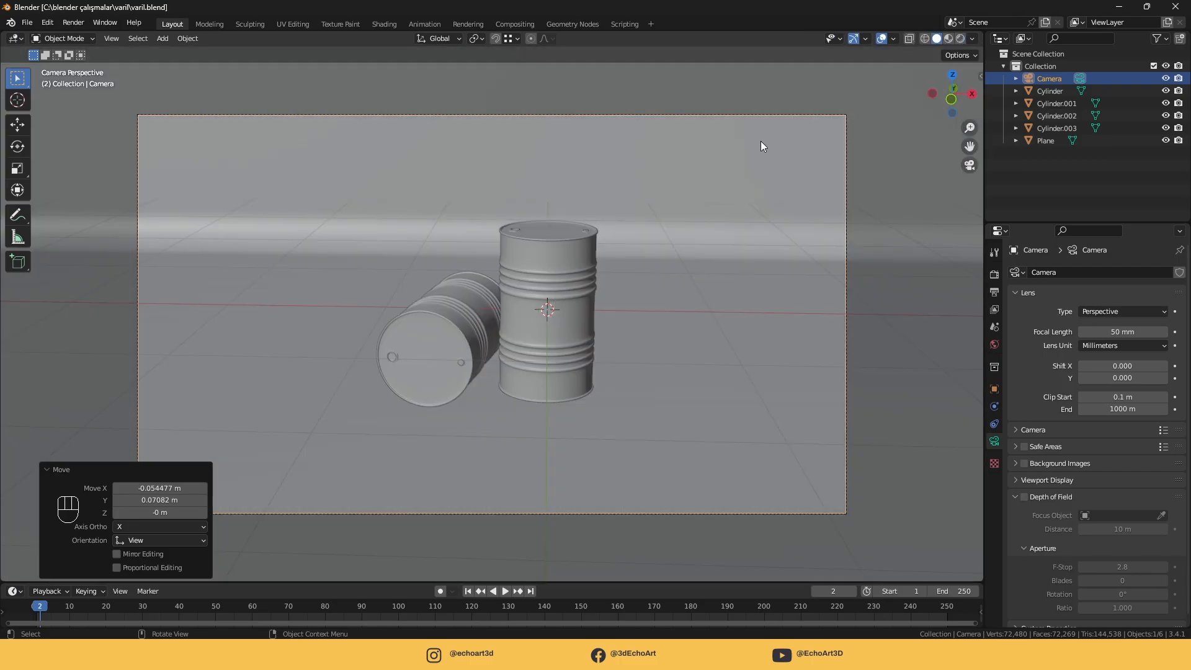
{"action": "left_click", "coordinate": [961, 39]}
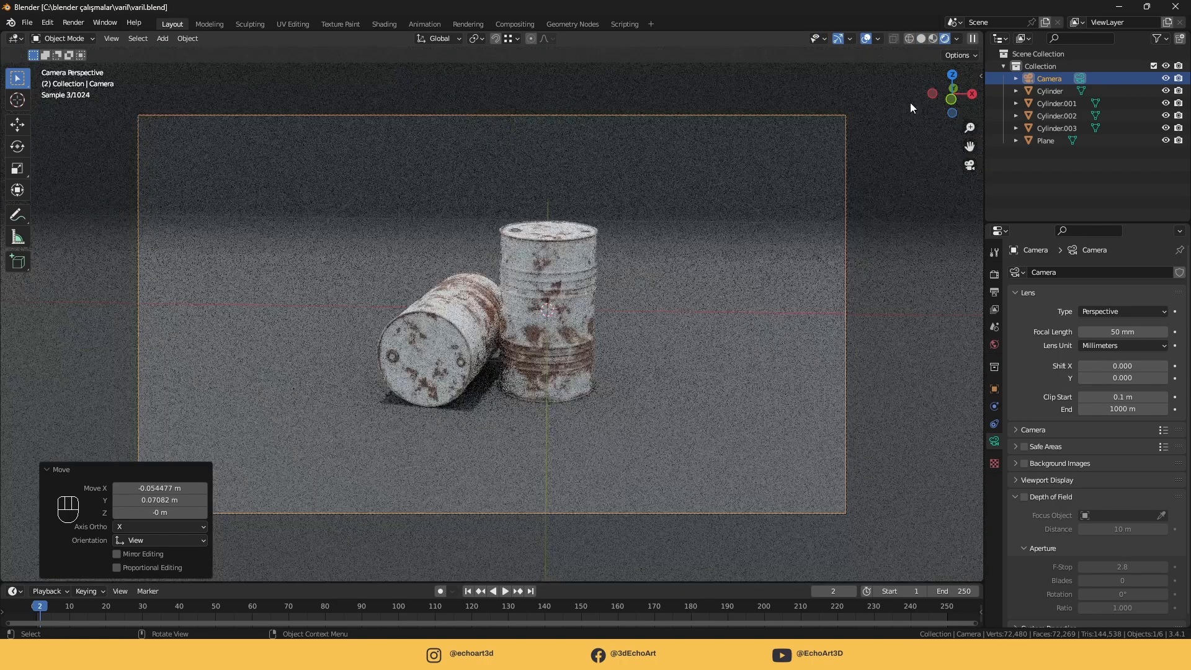
{"action": "left_click", "coordinate": [935, 39]}
{"action": "key", "text": "F12"}
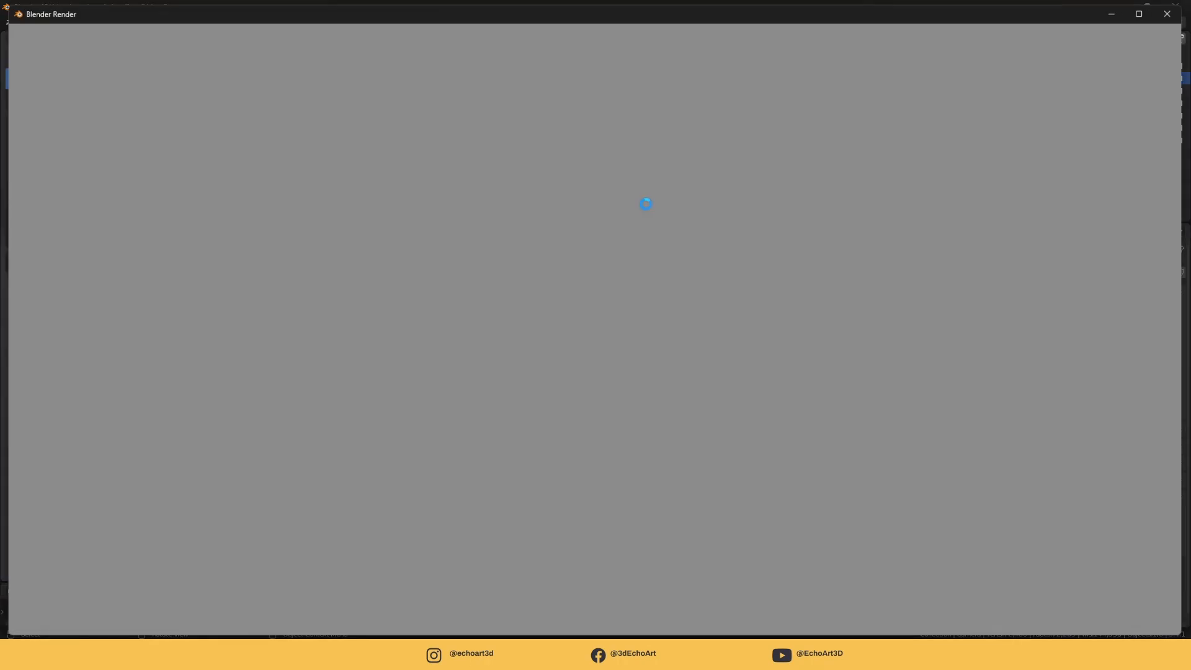